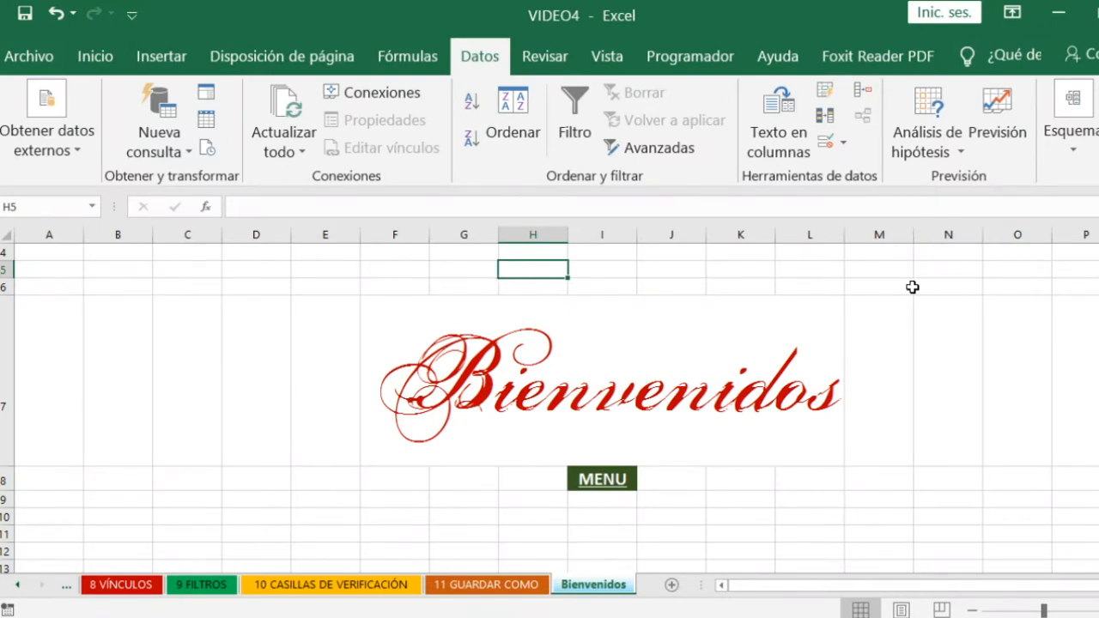
- Go to the topic menu, expand the subtopics under BORDES, and open the 1 BORDES sheet
click(624, 482)
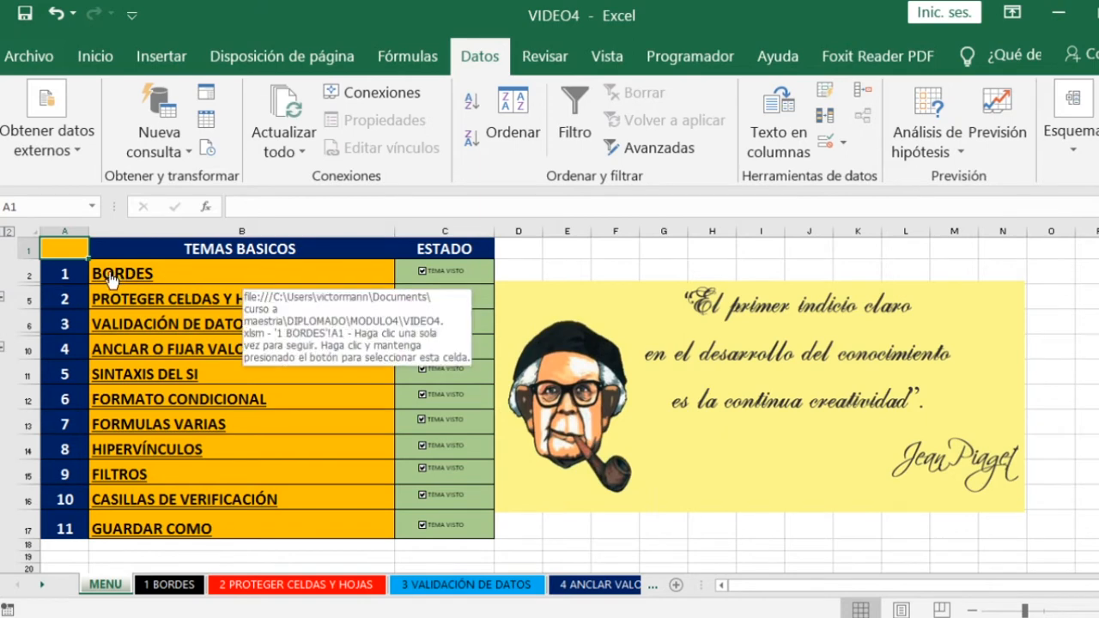
click(1, 297)
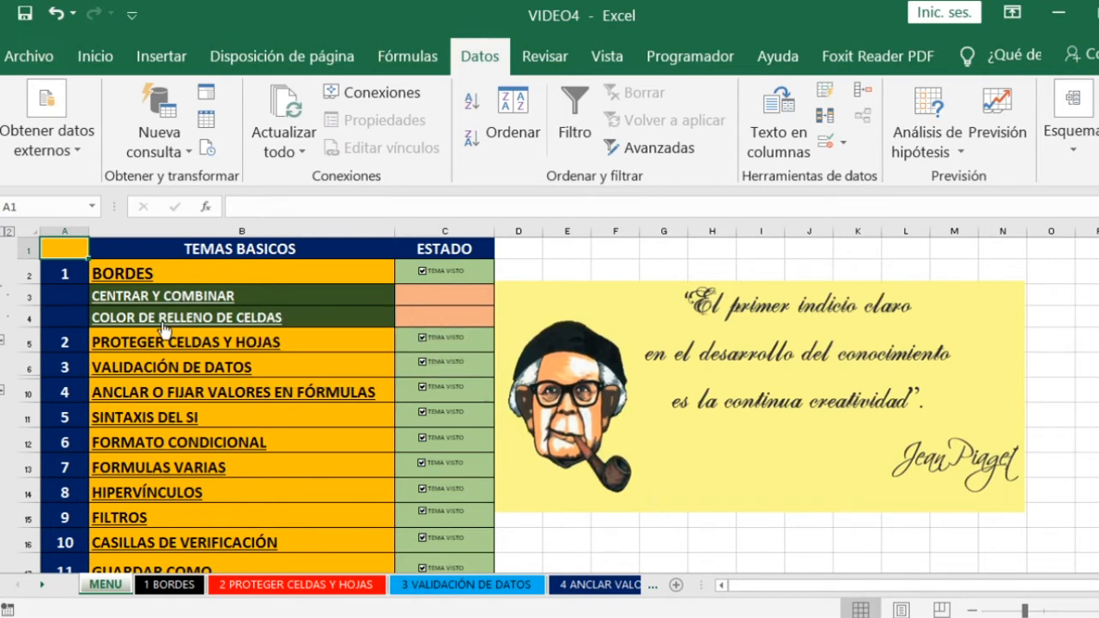
click(115, 275)
click(559, 355)
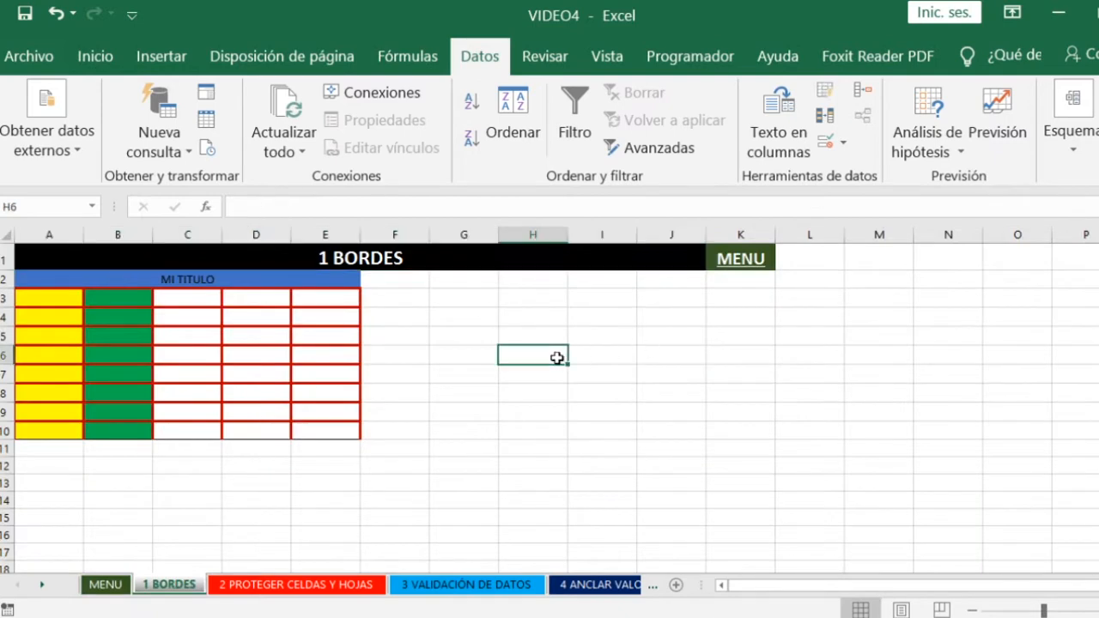
click(205, 278)
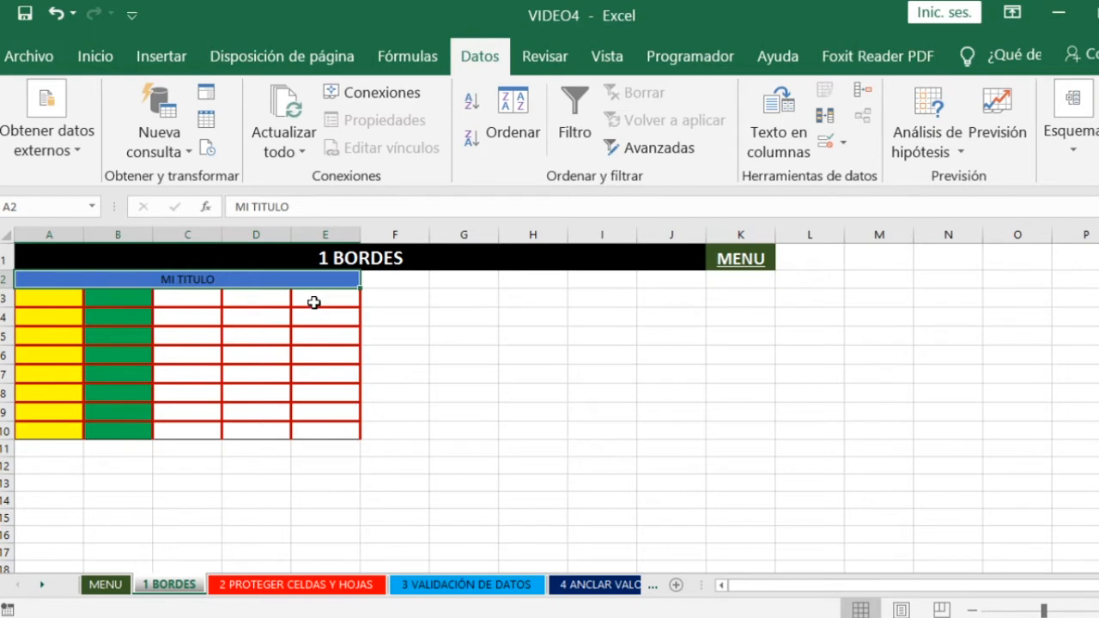
click(420, 353)
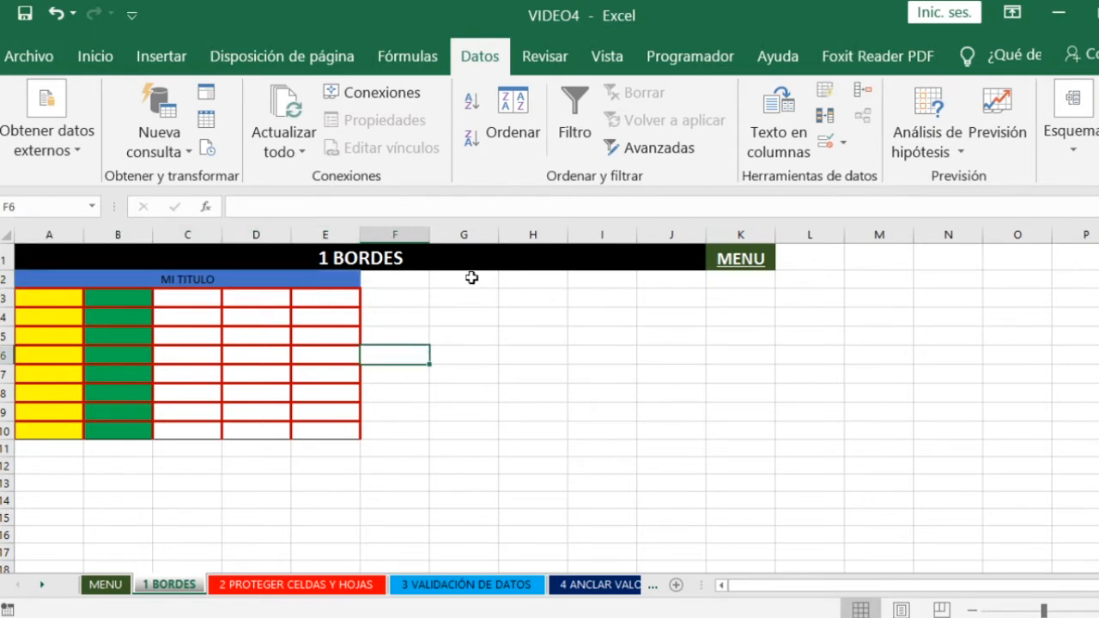
- Apply all borders to the cell range G3:K10, beside the existing coloured table
drag(471, 278, 709, 419)
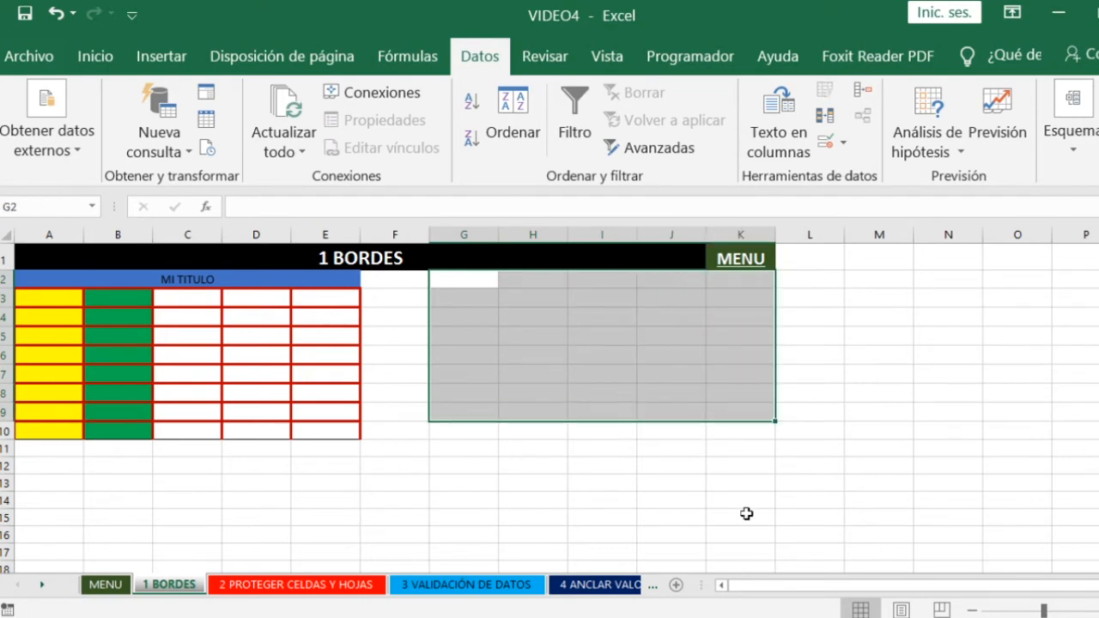
click(488, 481)
drag(471, 298, 746, 424)
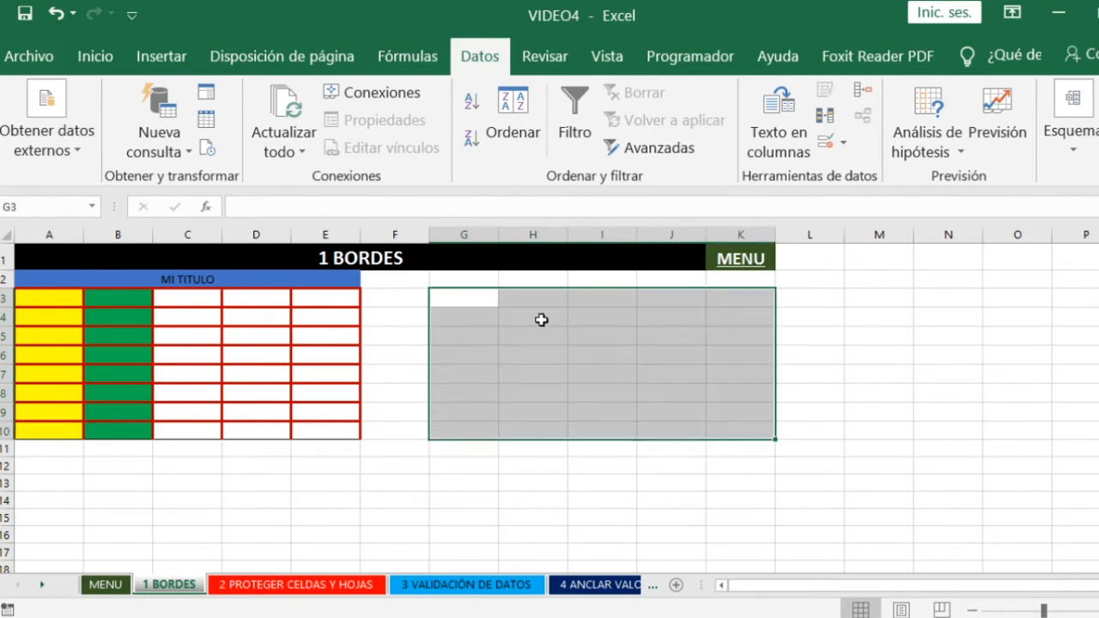
click(91, 60)
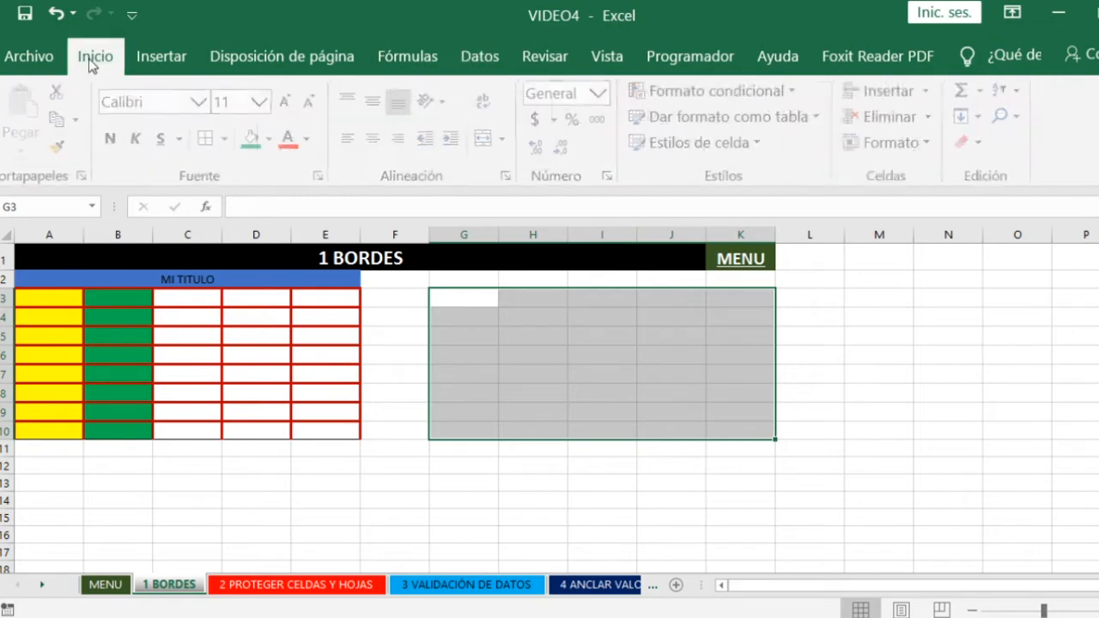
click(211, 143)
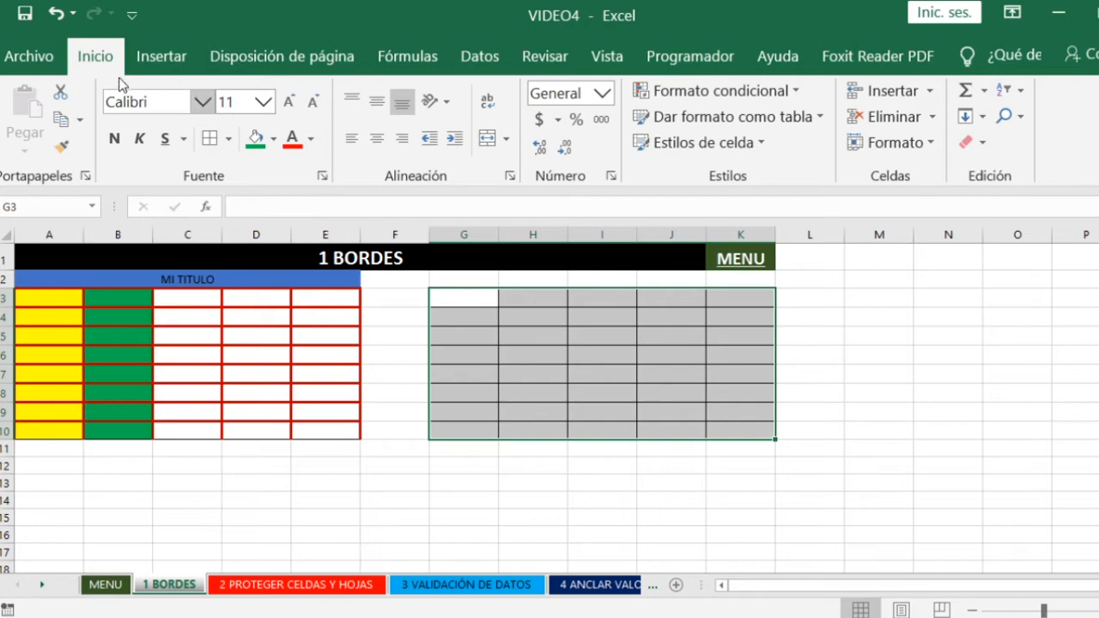
- In the Format Cells border settings for G3:K10, choose a thick solid line style in standard dark red
click(900, 144)
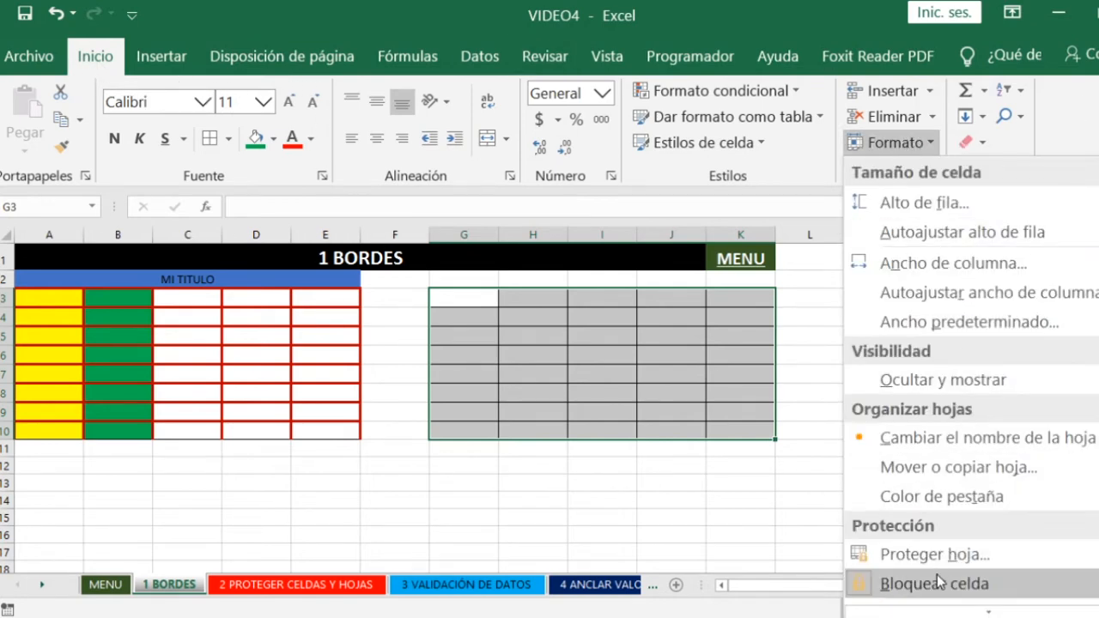
scroll(937, 575, down, 1)
click(970, 604)
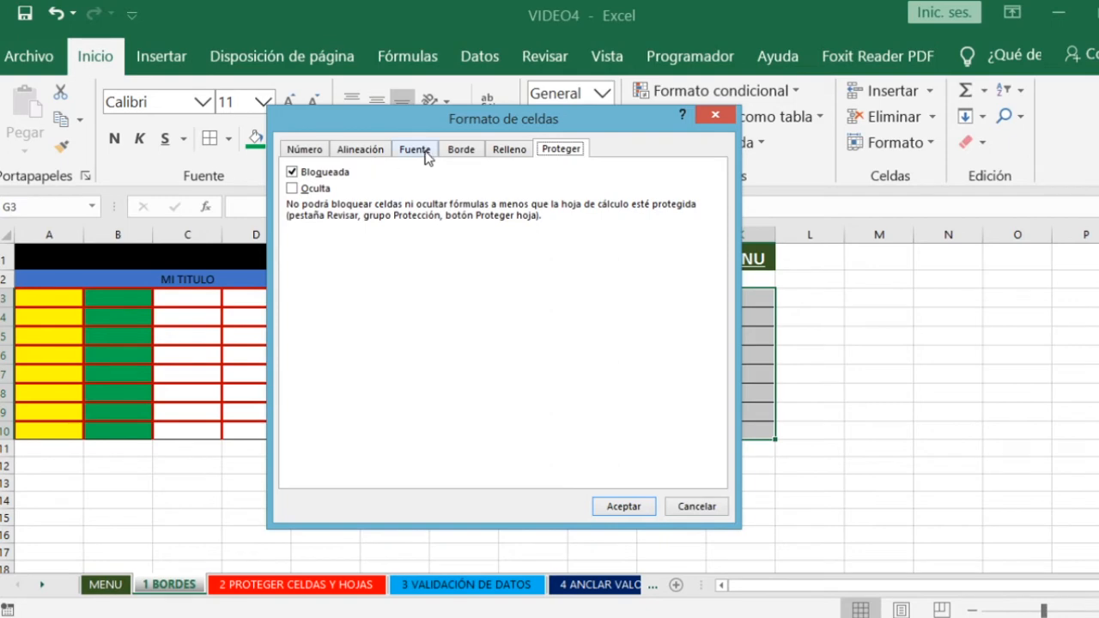
click(468, 151)
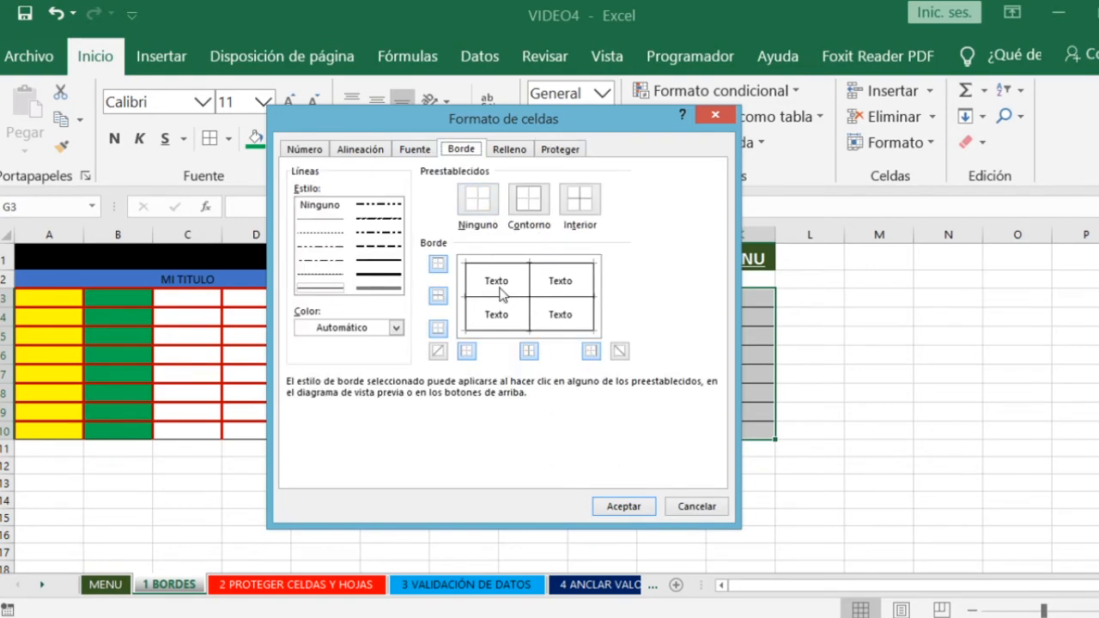
drag(501, 123, 879, 134)
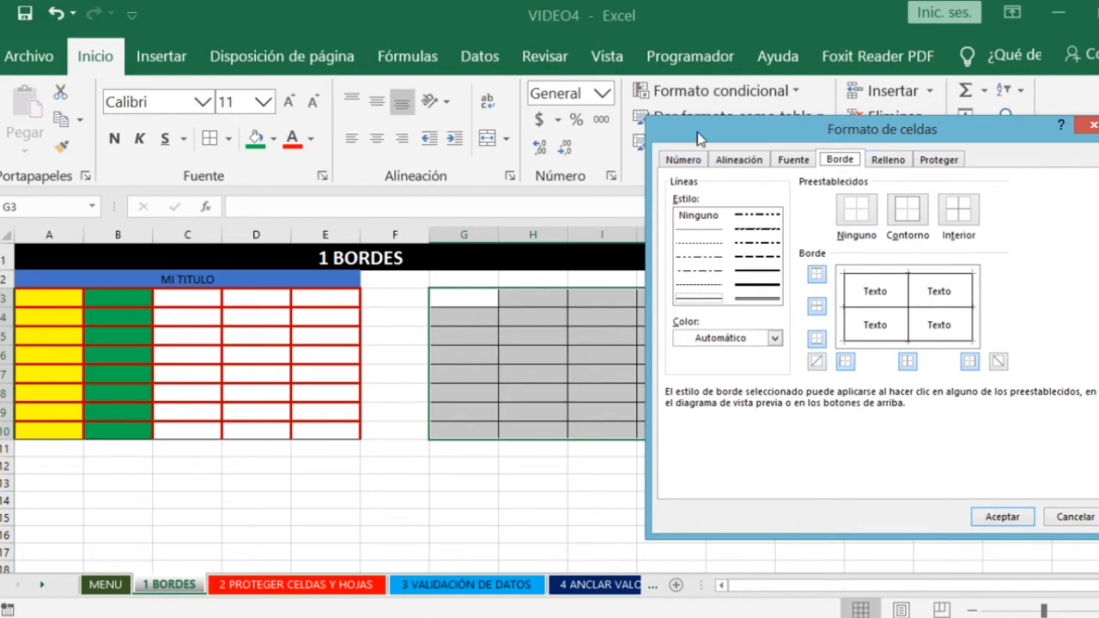
drag(698, 134, 738, 144)
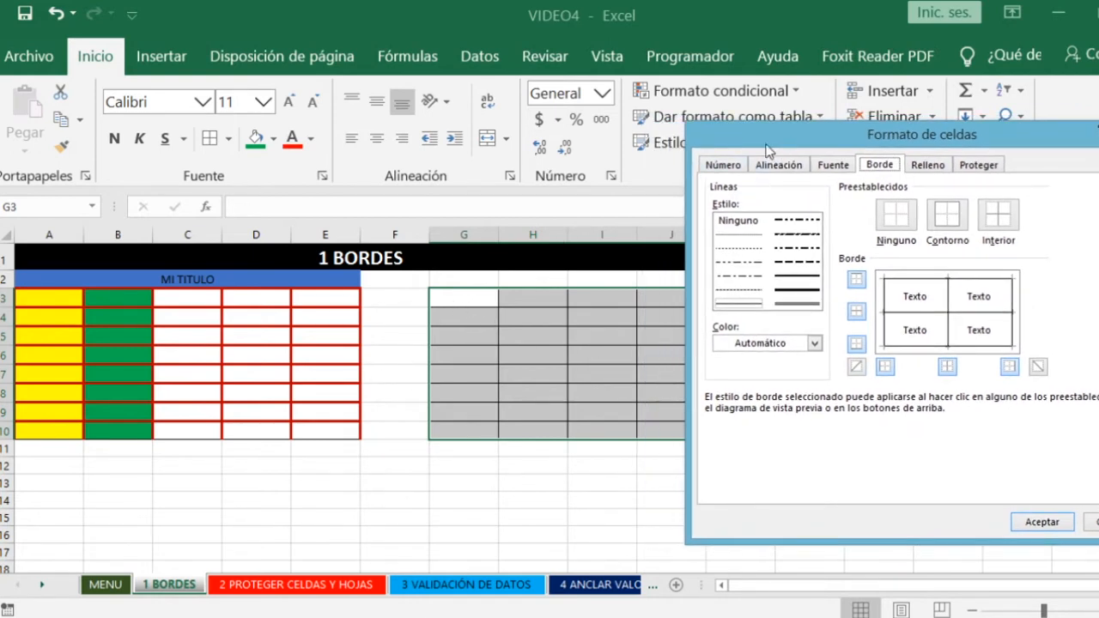
drag(783, 137, 643, 120)
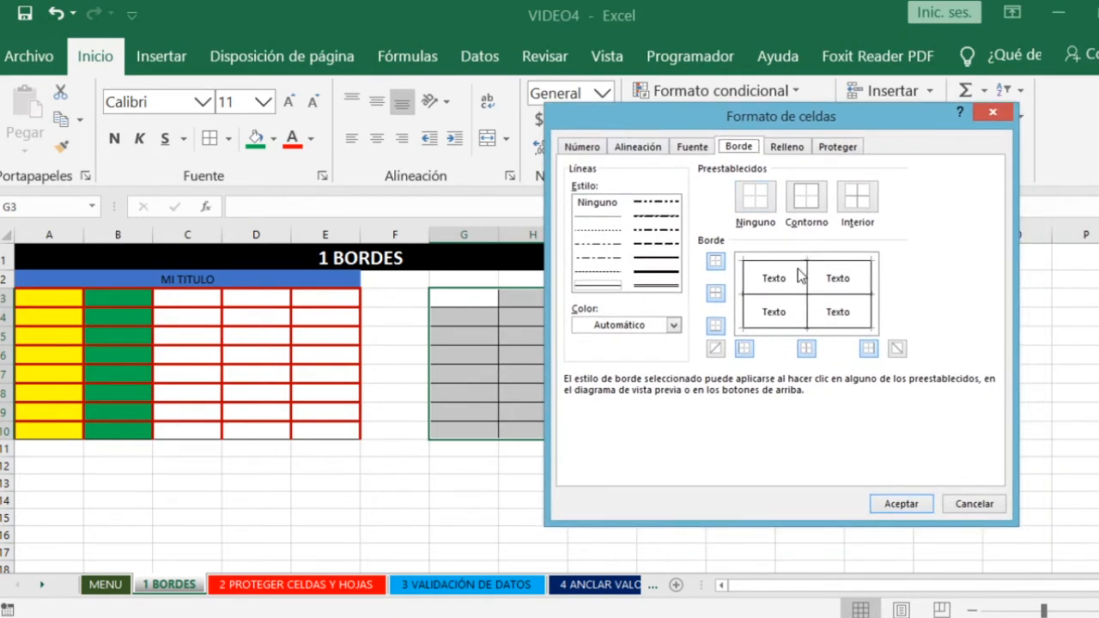
click(656, 271)
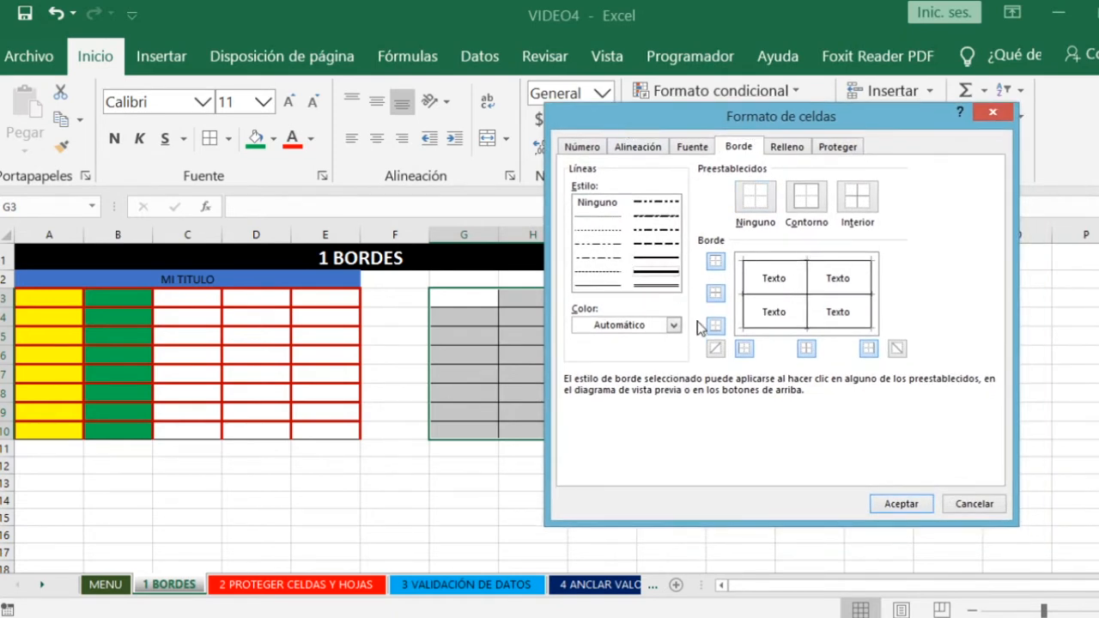
click(674, 324)
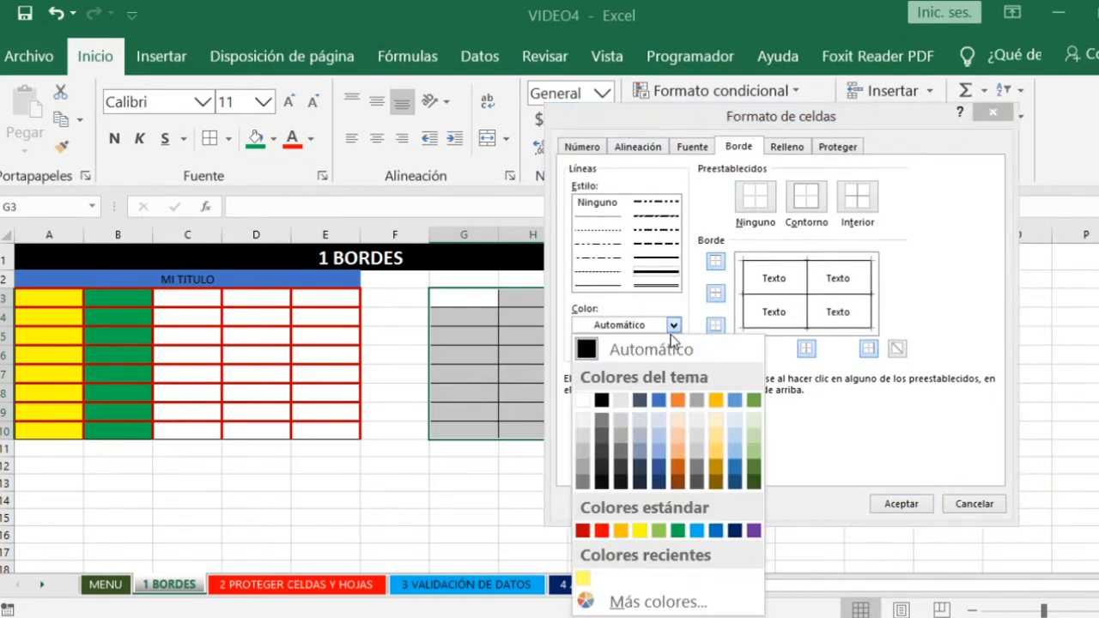
click(582, 527)
- Assign the thick dark red line to all outer and inner borders in the border preview
click(785, 295)
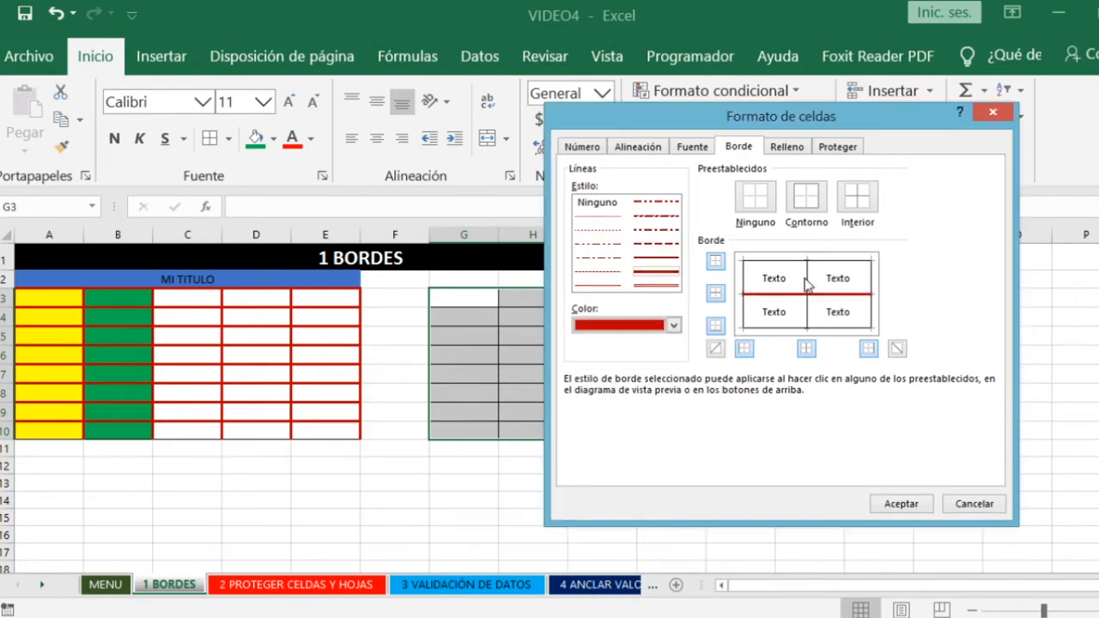
click(855, 268)
click(872, 292)
click(789, 329)
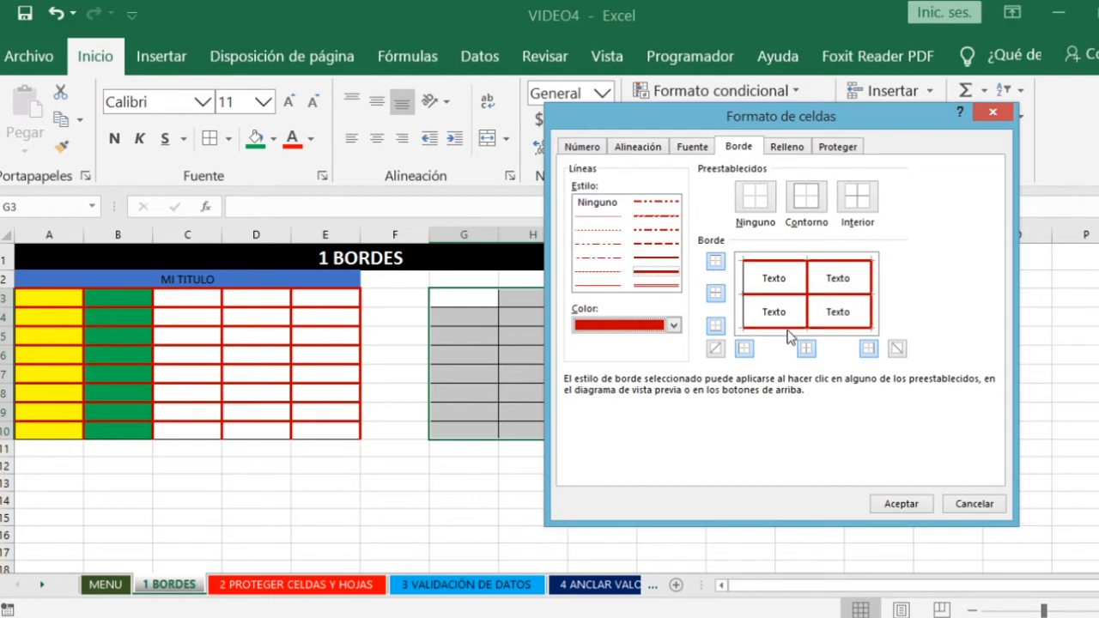
click(744, 312)
- Remove and restore the inner horizontal and vertical lines in the border preview, and apply the border format to G3:K10
click(784, 295)
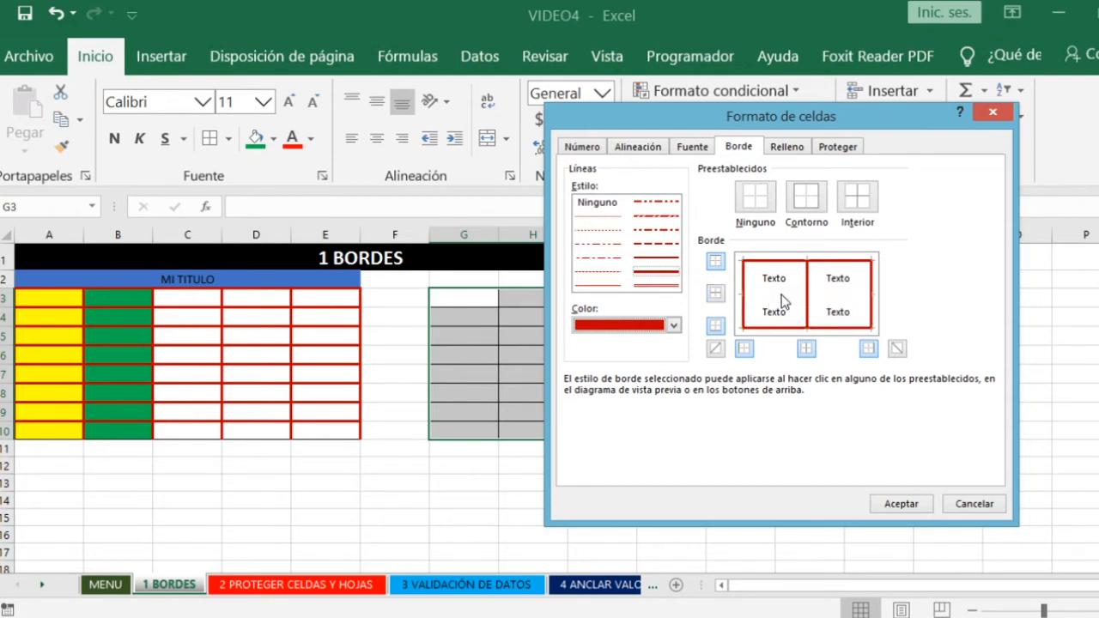
click(807, 294)
click(797, 296)
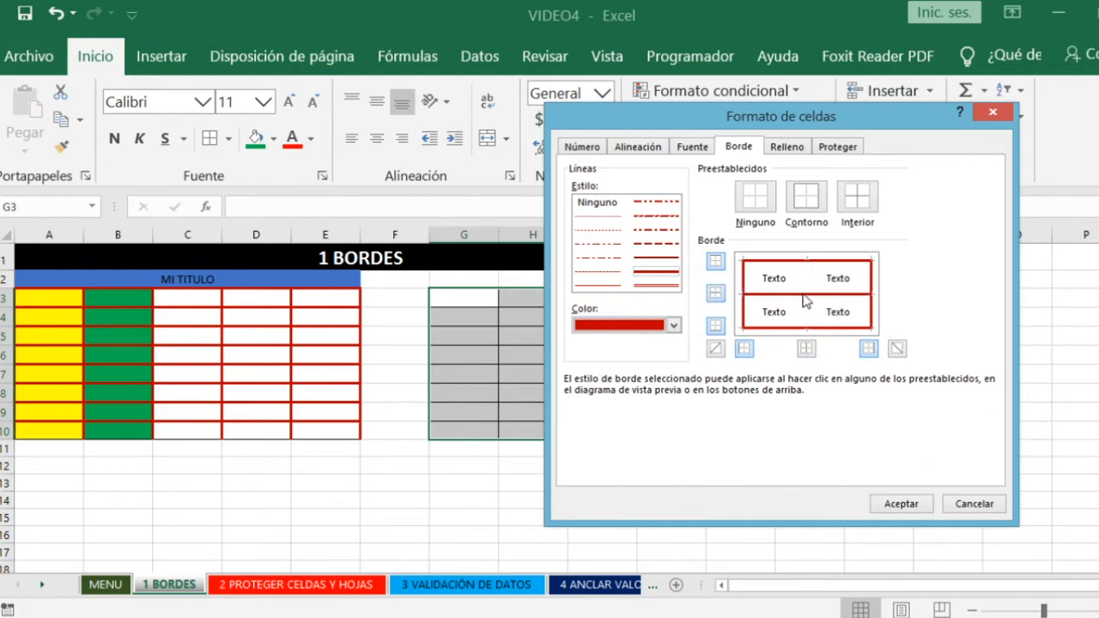
click(812, 295)
click(902, 504)
click(682, 481)
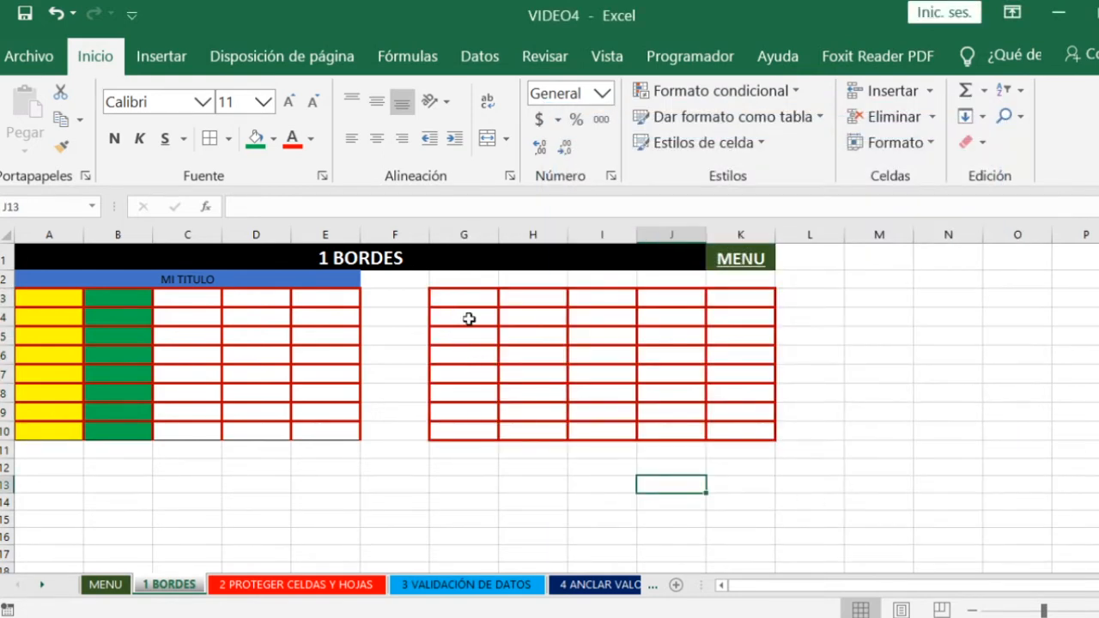
- Fill cells G3:G10, the new table's first column, with standard purple
drag(473, 299, 483, 422)
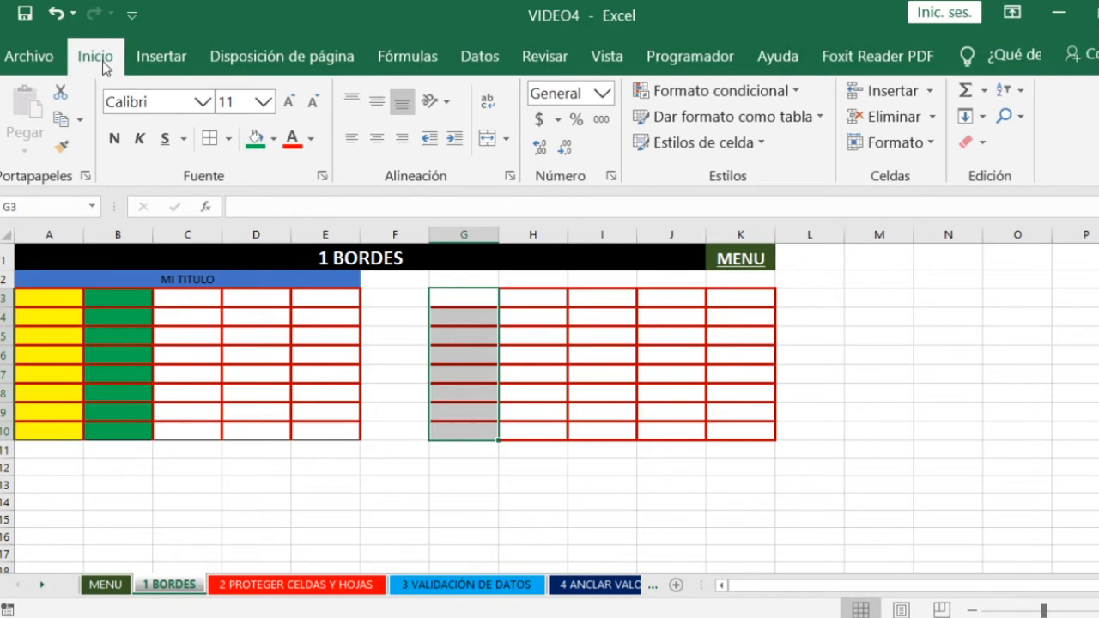
click(274, 140)
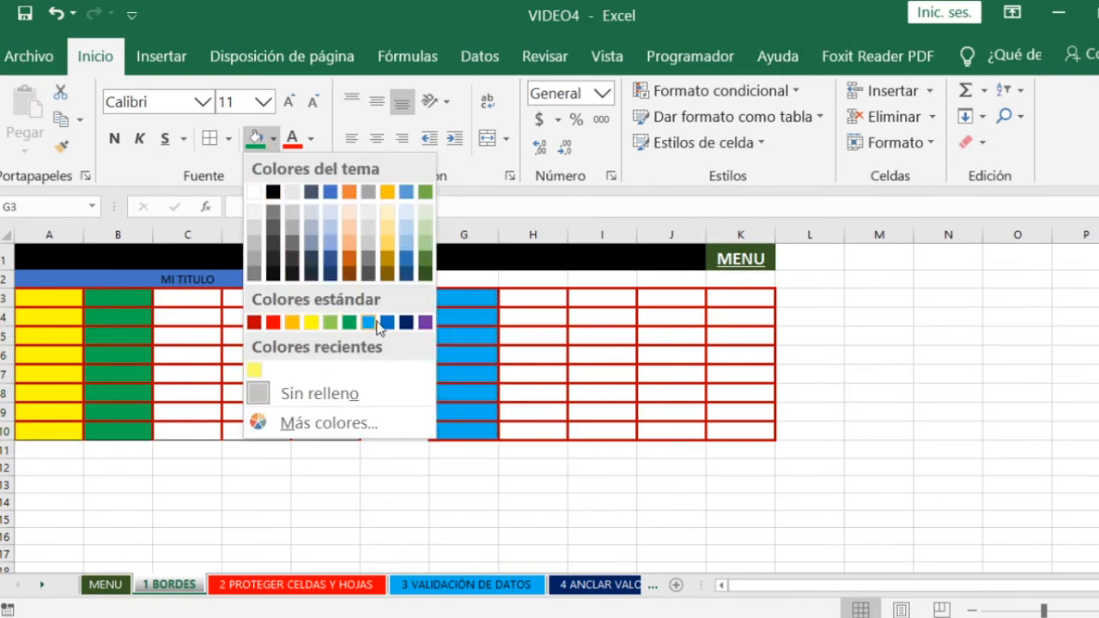
click(425, 323)
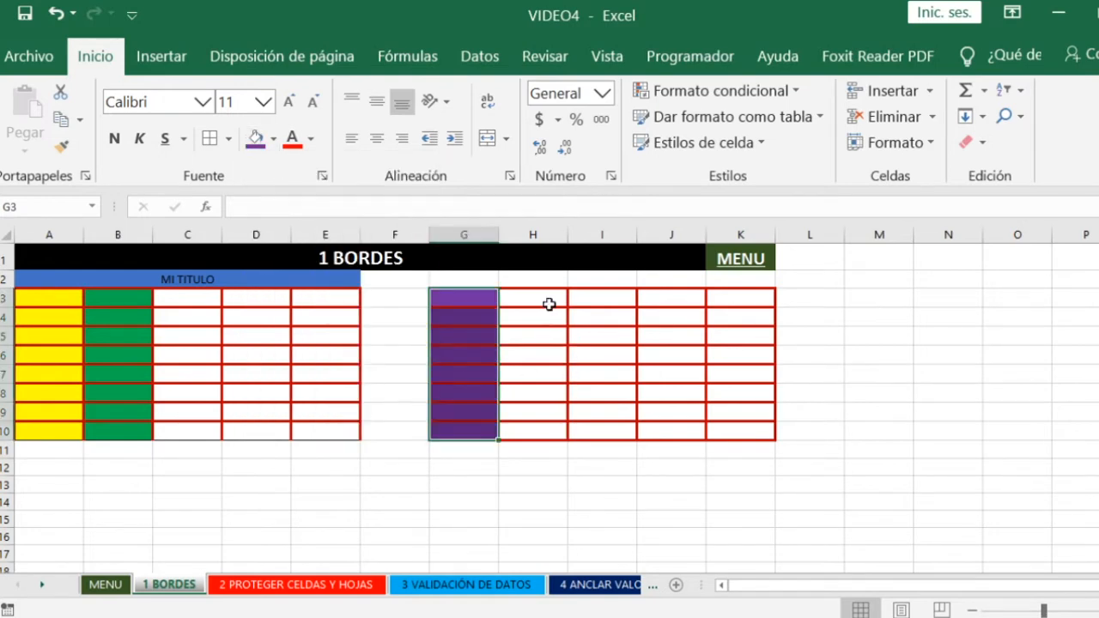
- Select cells H3:H10 and look at their Format Cells settings without changing anything
drag(548, 301, 564, 424)
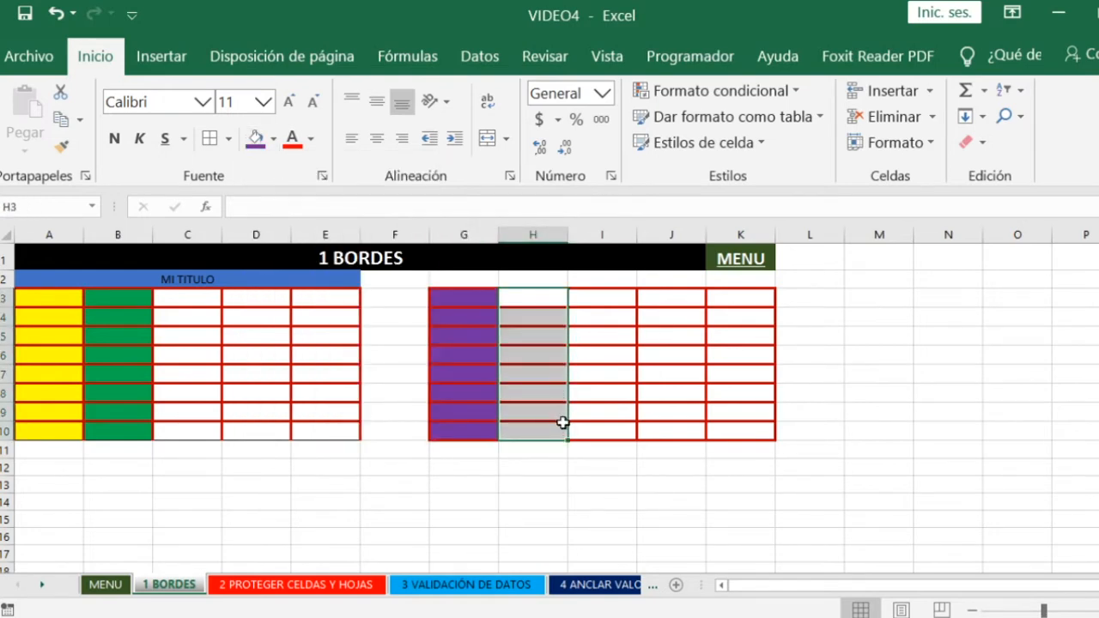
click(897, 142)
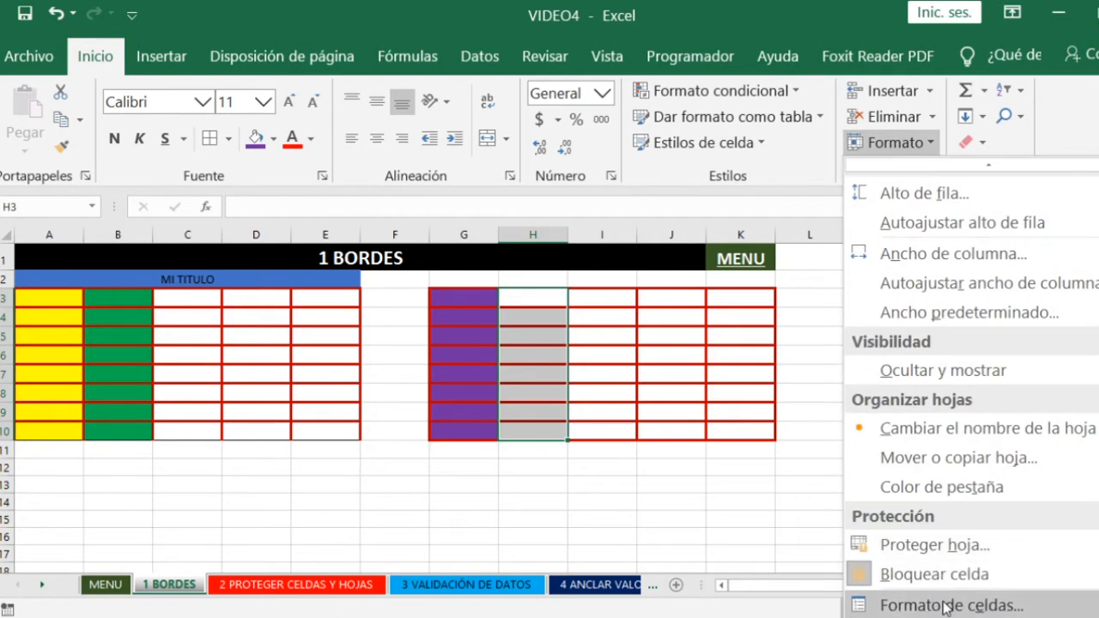
click(945, 606)
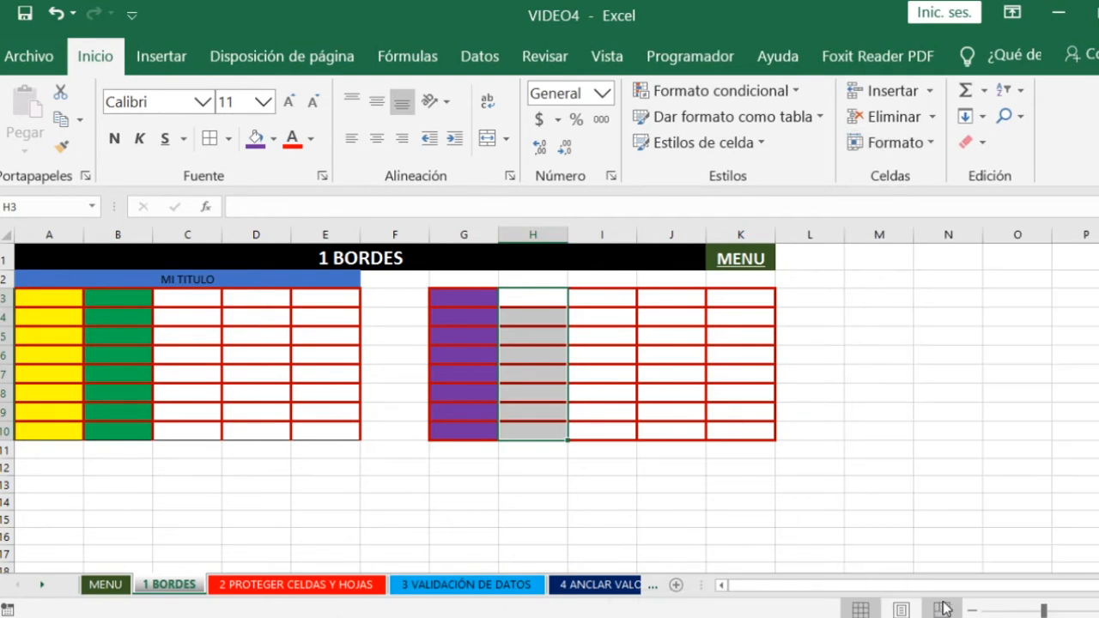
drag(738, 129, 640, 129)
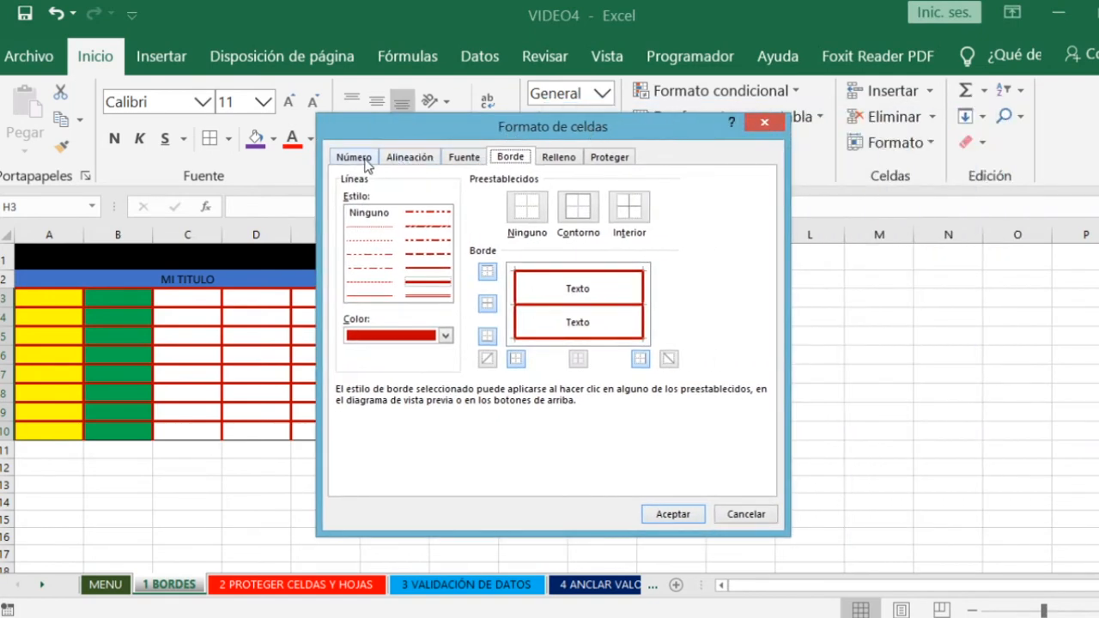
click(764, 124)
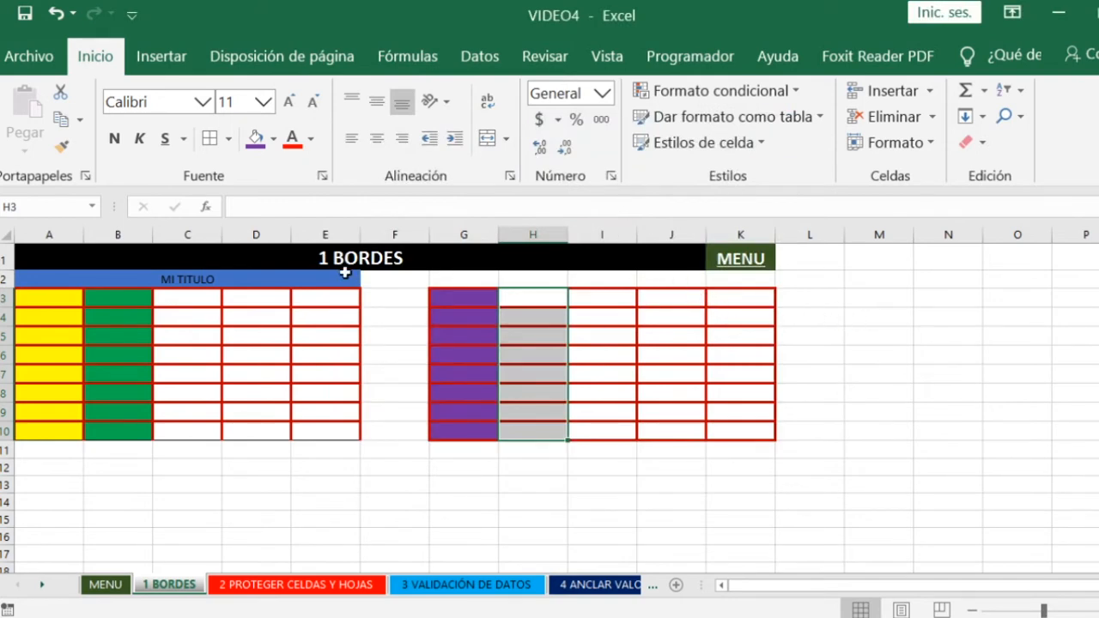
- Fill cells H3:H10 with the standard orange background colour through the Format Cells dialog
key(ctrl+1)
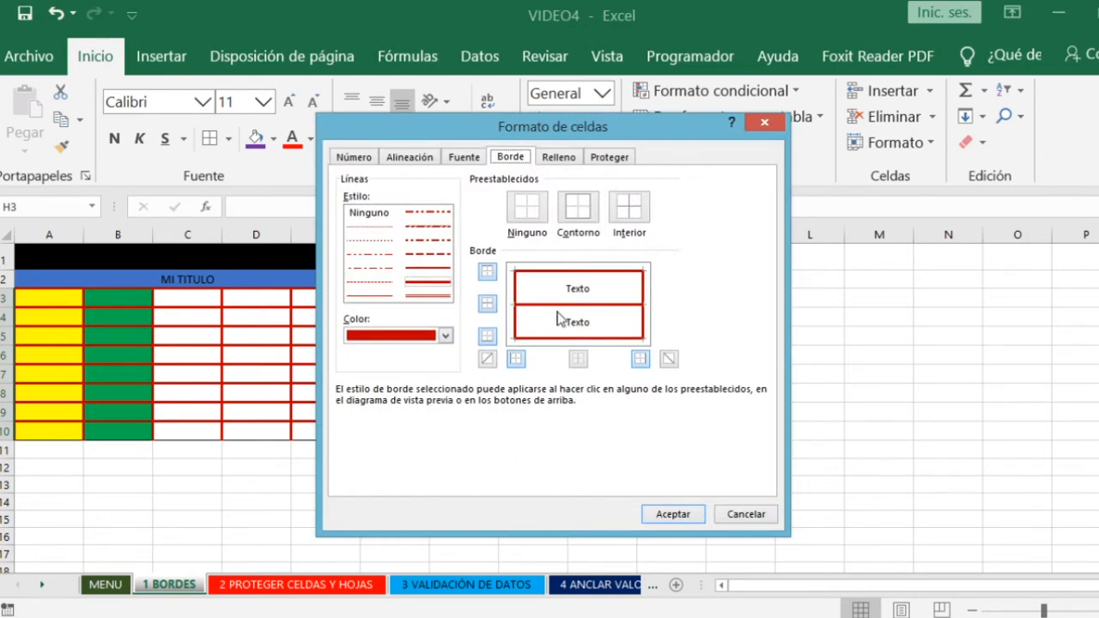
drag(580, 126, 782, 141)
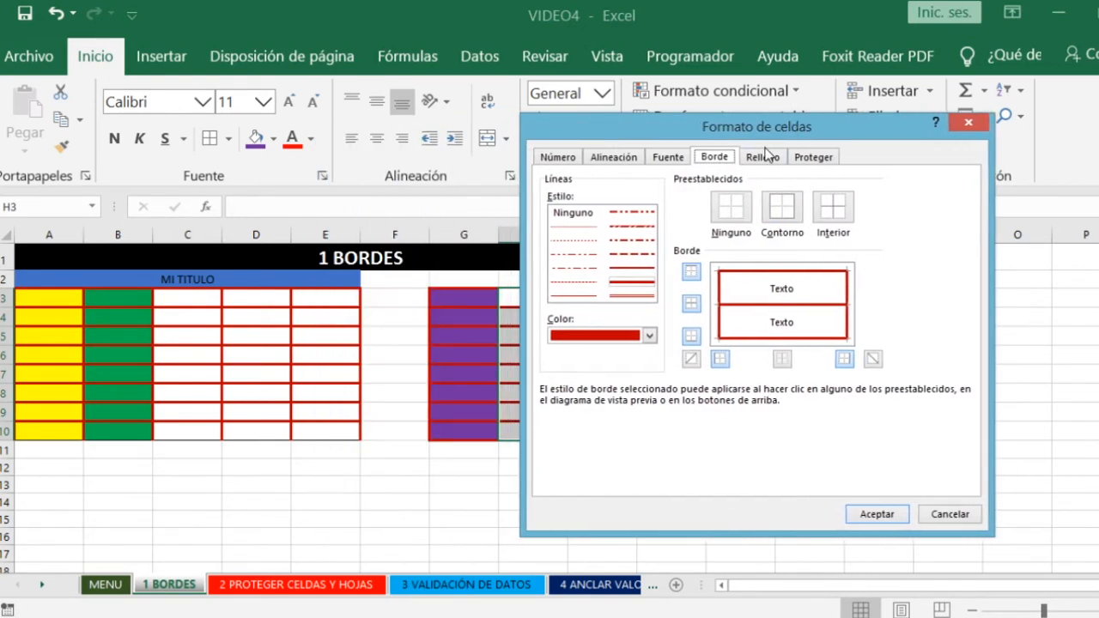
click(762, 157)
drag(687, 127, 818, 140)
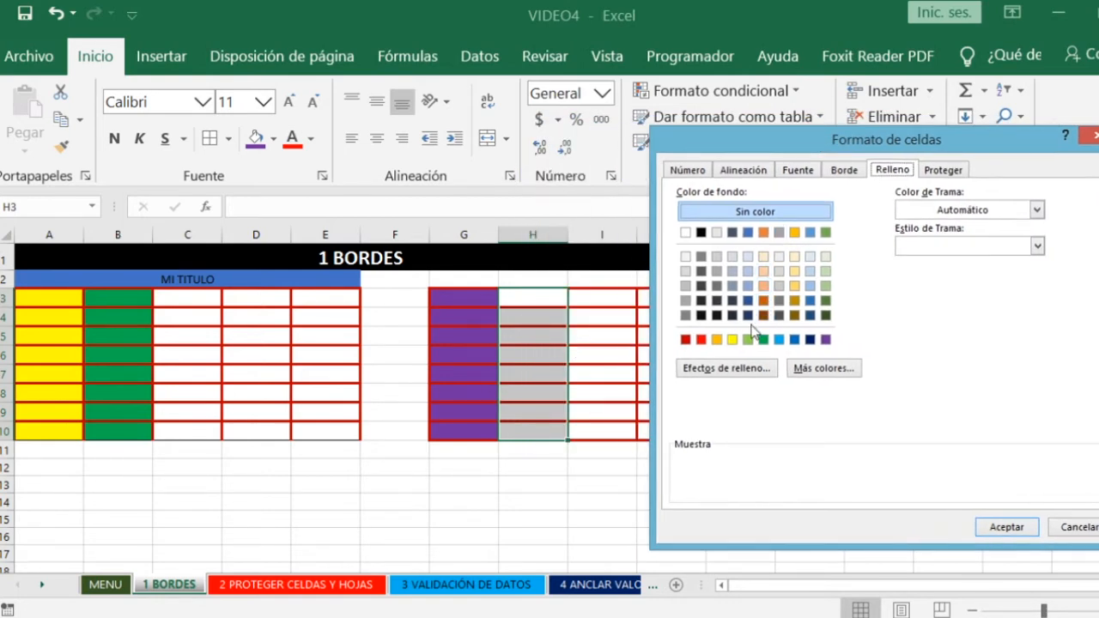
click(716, 340)
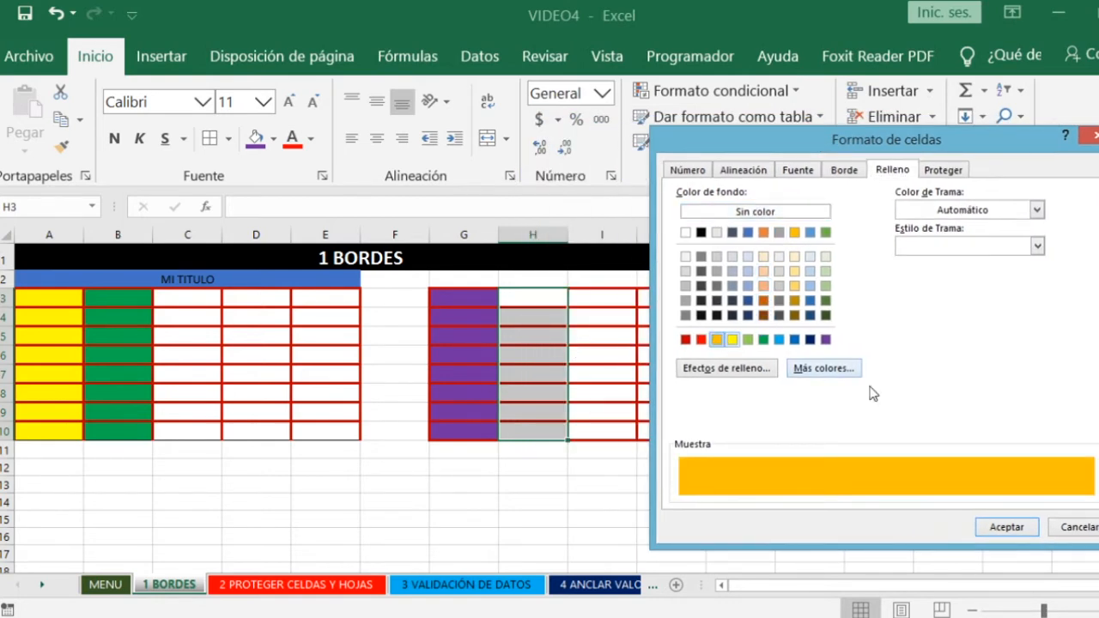
click(1009, 530)
click(735, 507)
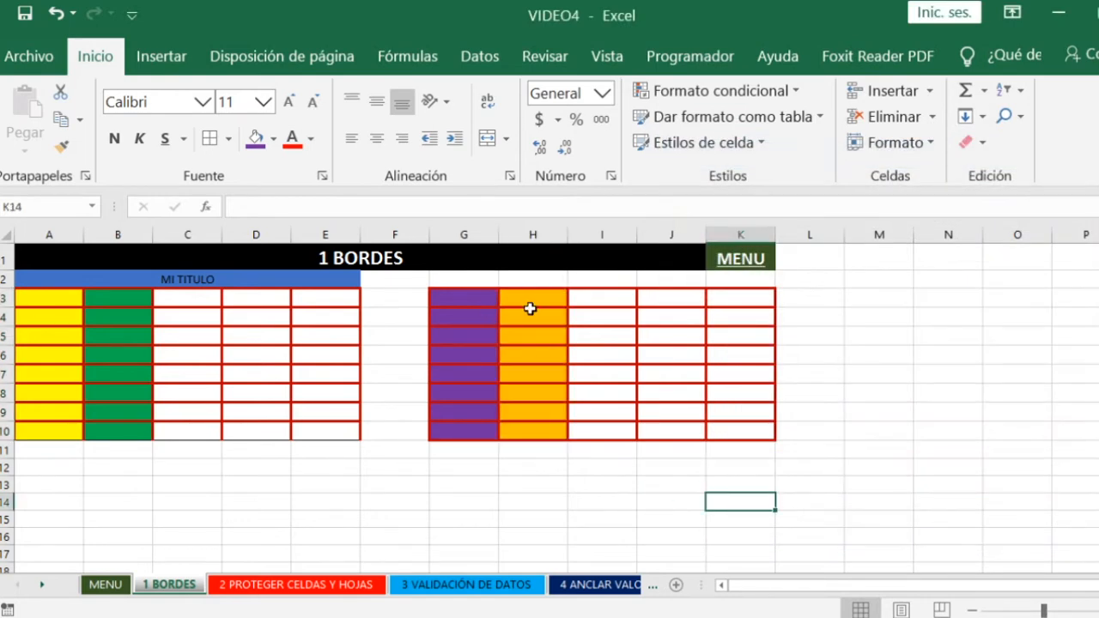
- Enter the title MI TITULO in cell G2 above the second table
click(176, 283)
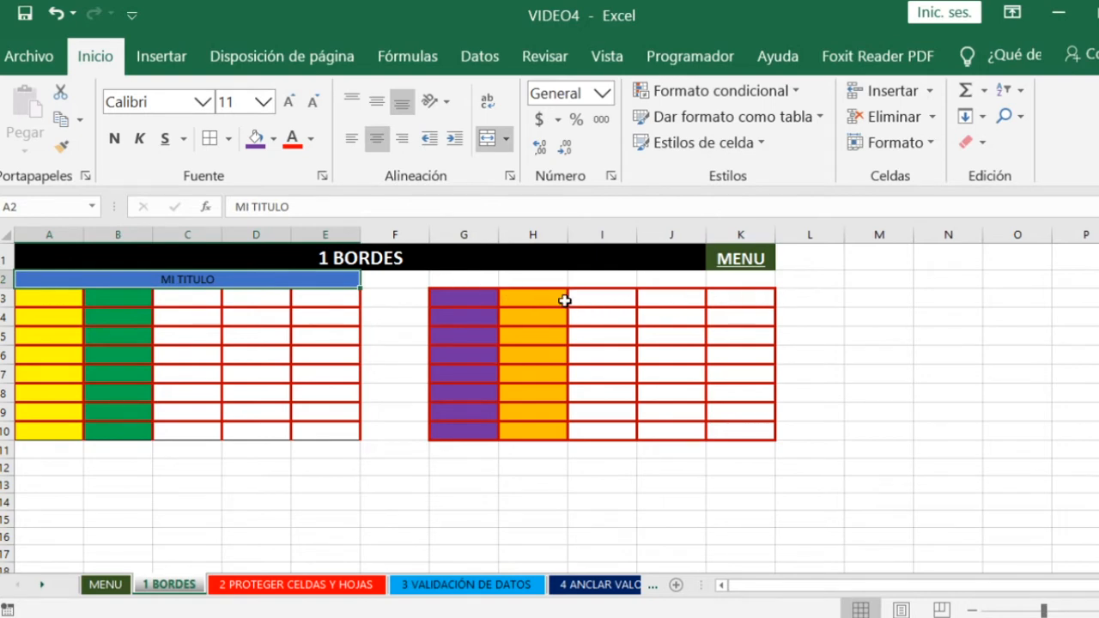
click(469, 279)
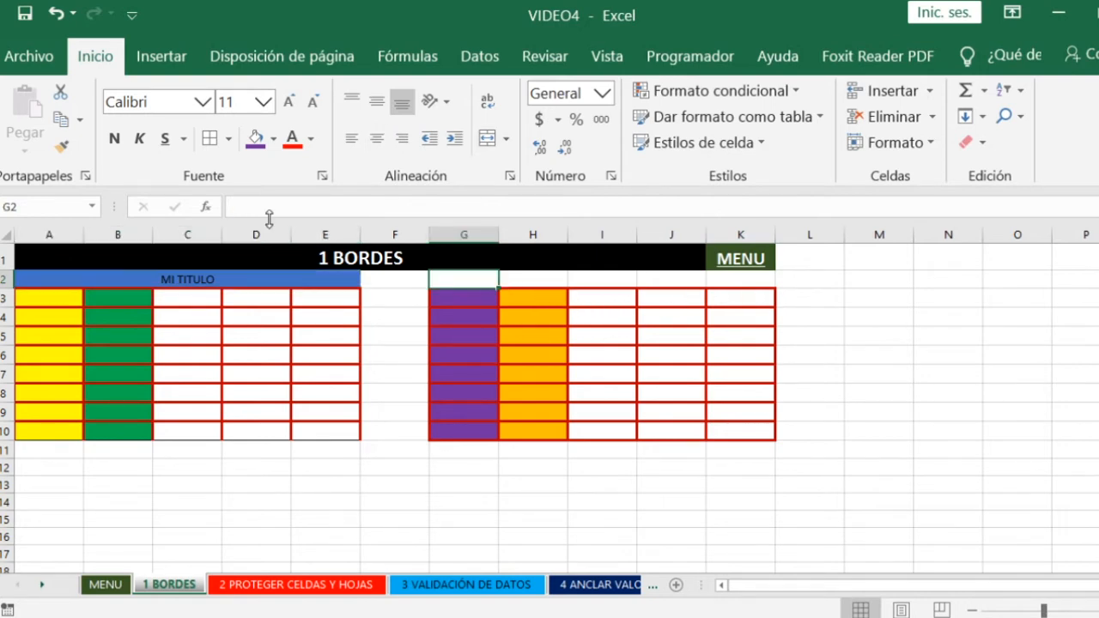
text(MI TITULO)
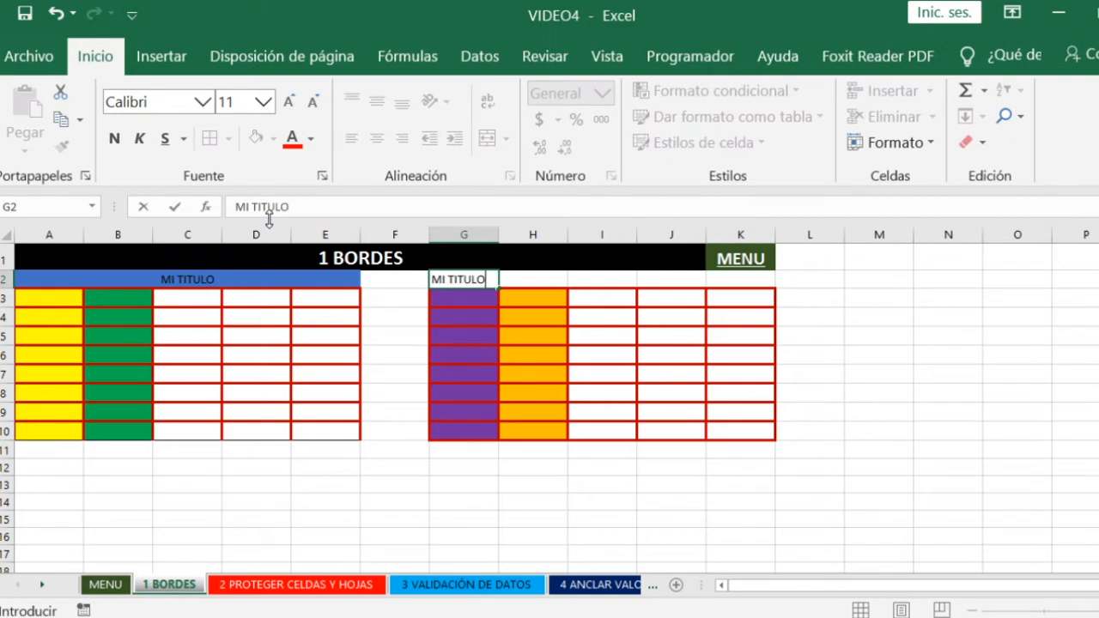
click(466, 303)
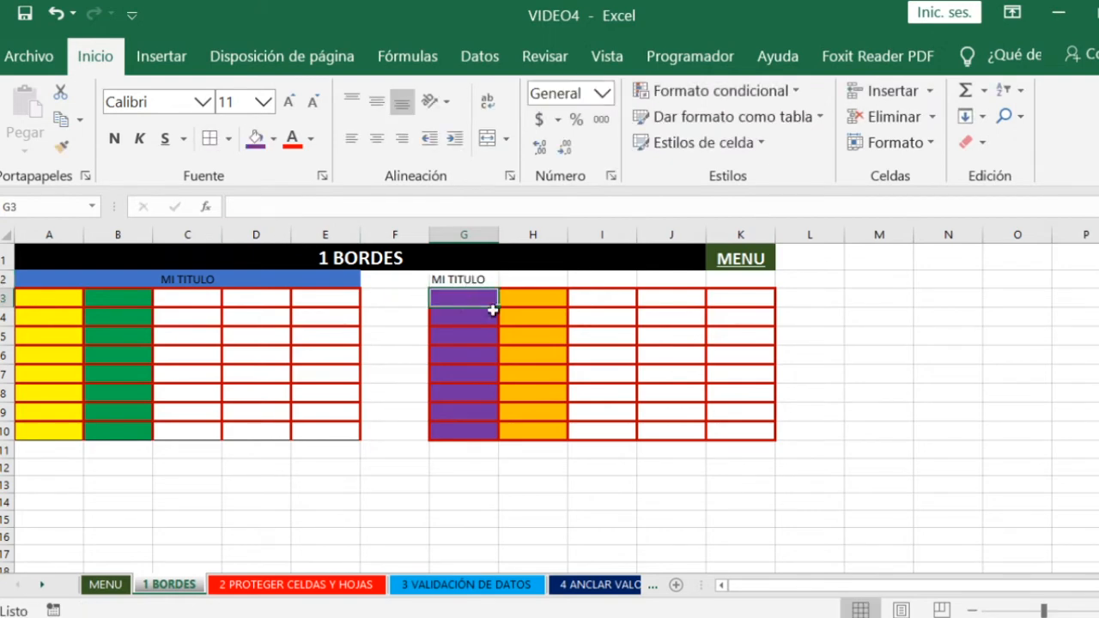
- Merge cells G2:K2 with Justificar horizontal alignment through the Format Cells dialog
drag(467, 279, 736, 284)
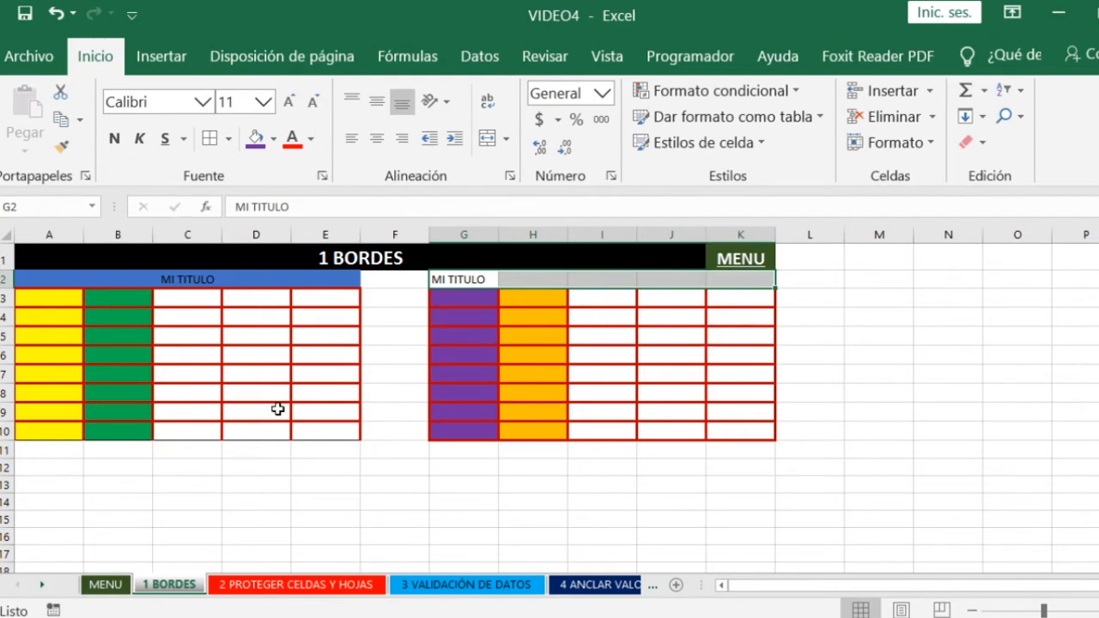
key(ctrl+1)
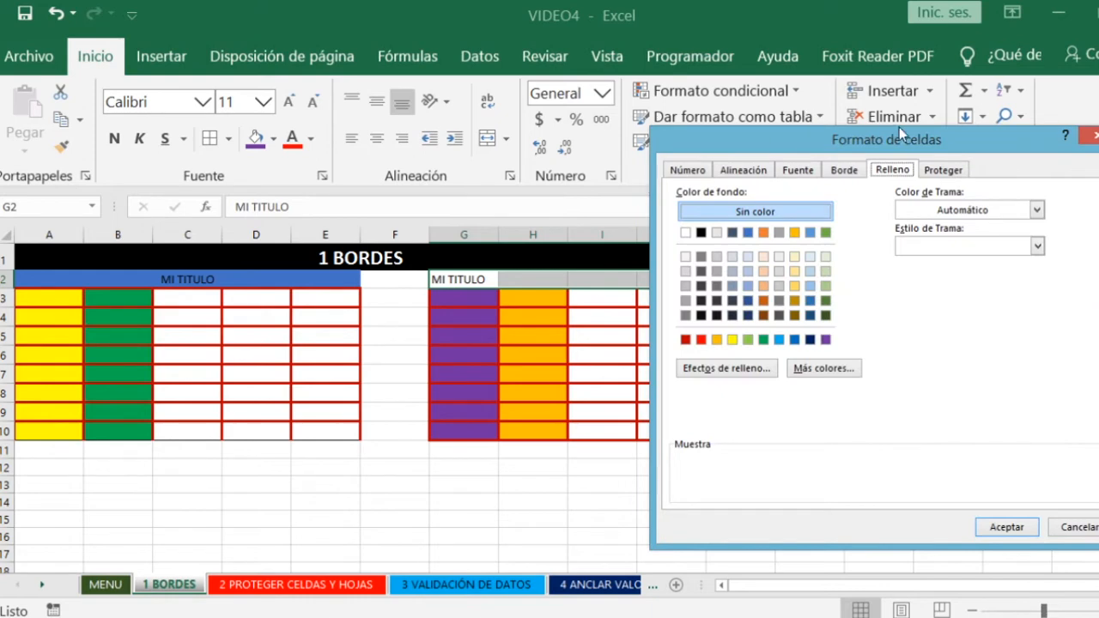
drag(898, 135, 778, 126)
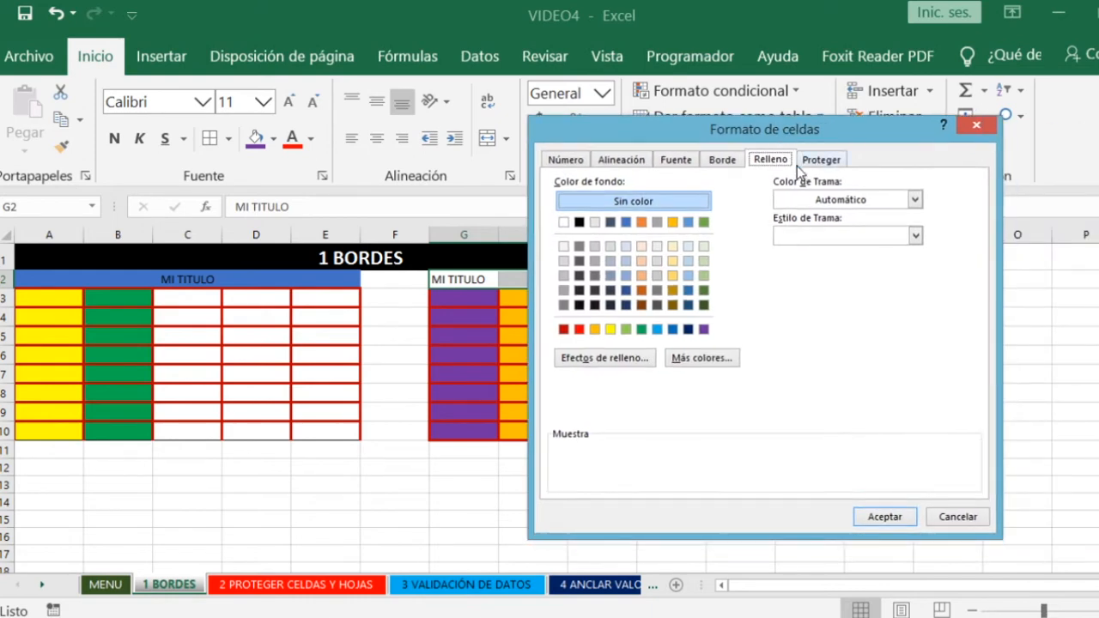
click(622, 161)
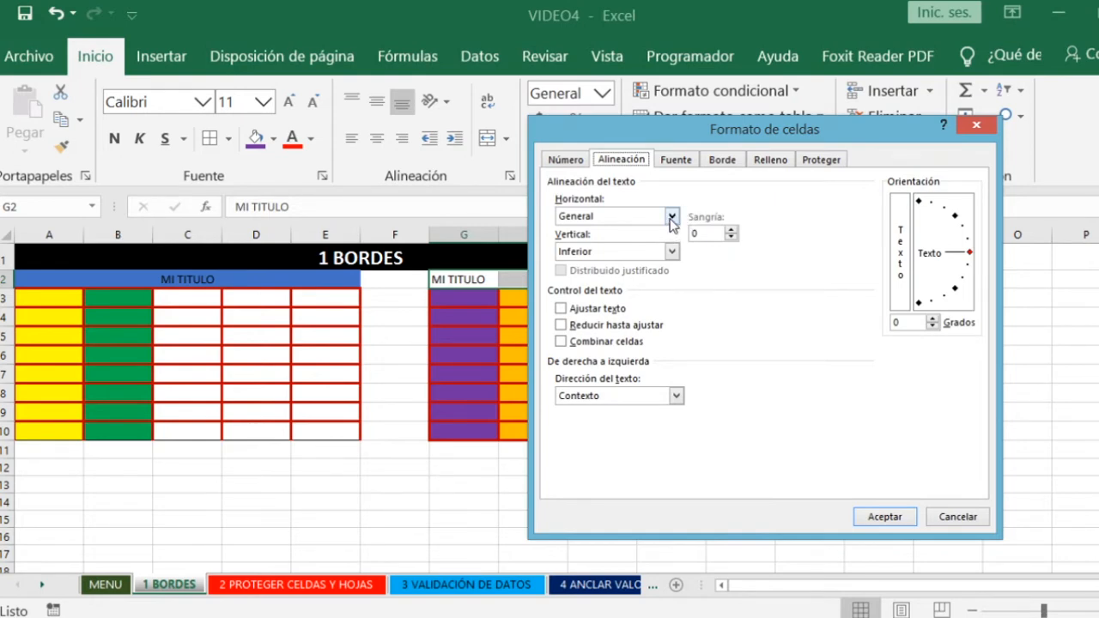
click(671, 218)
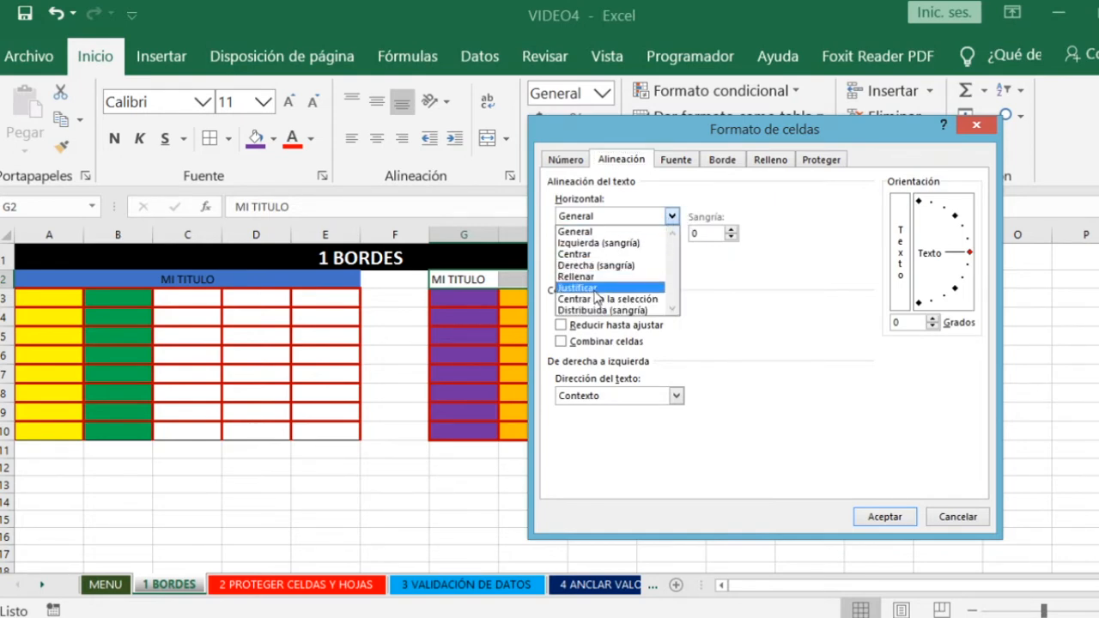
click(596, 289)
click(670, 217)
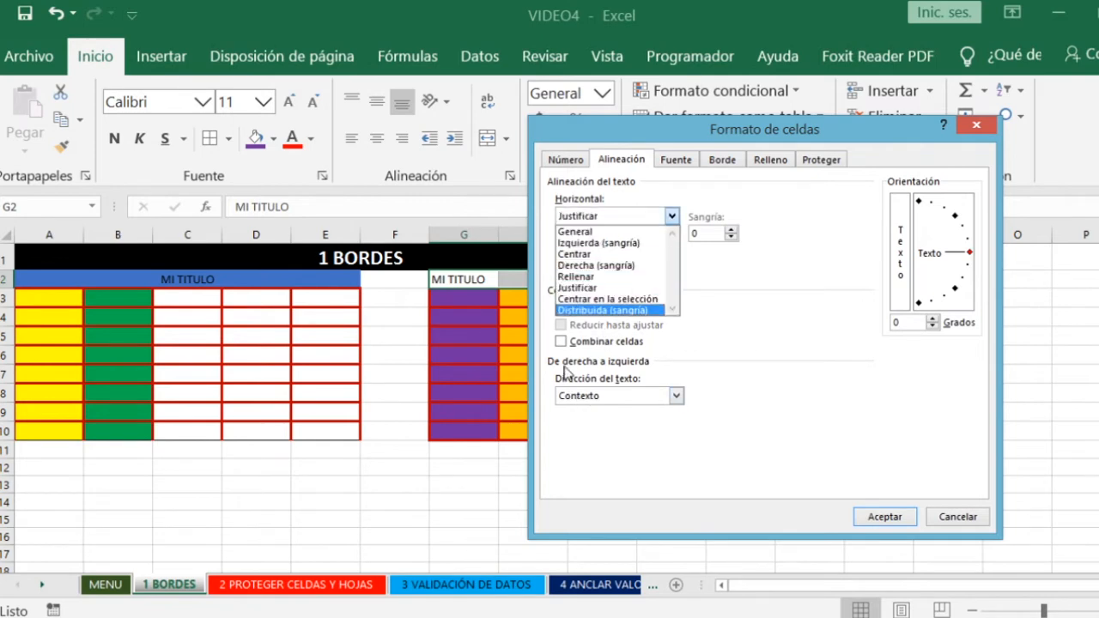
click(563, 342)
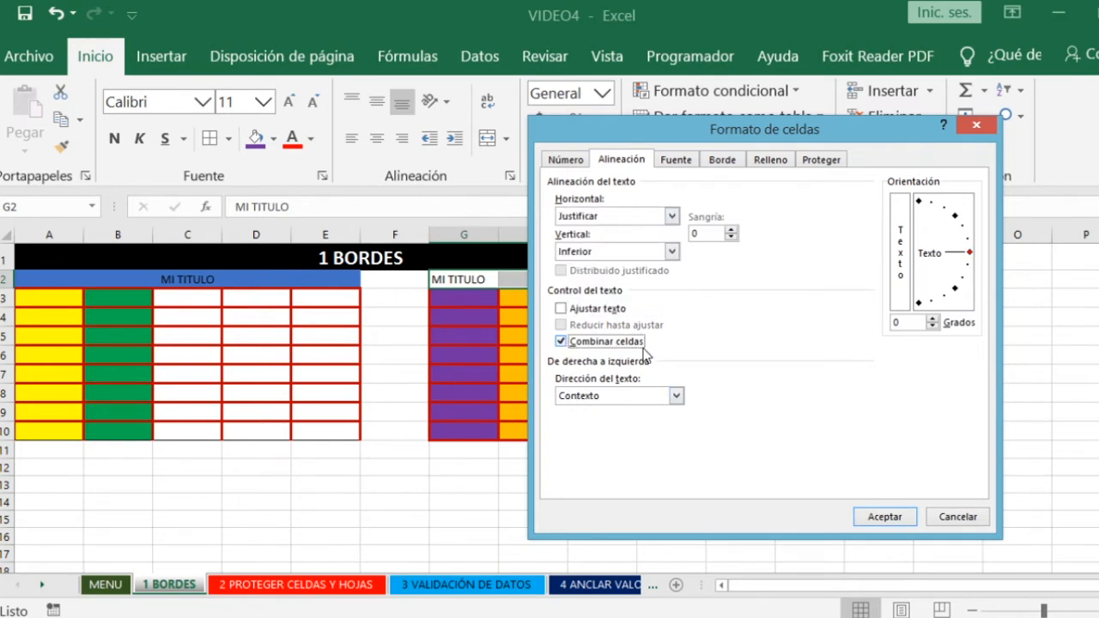
click(885, 517)
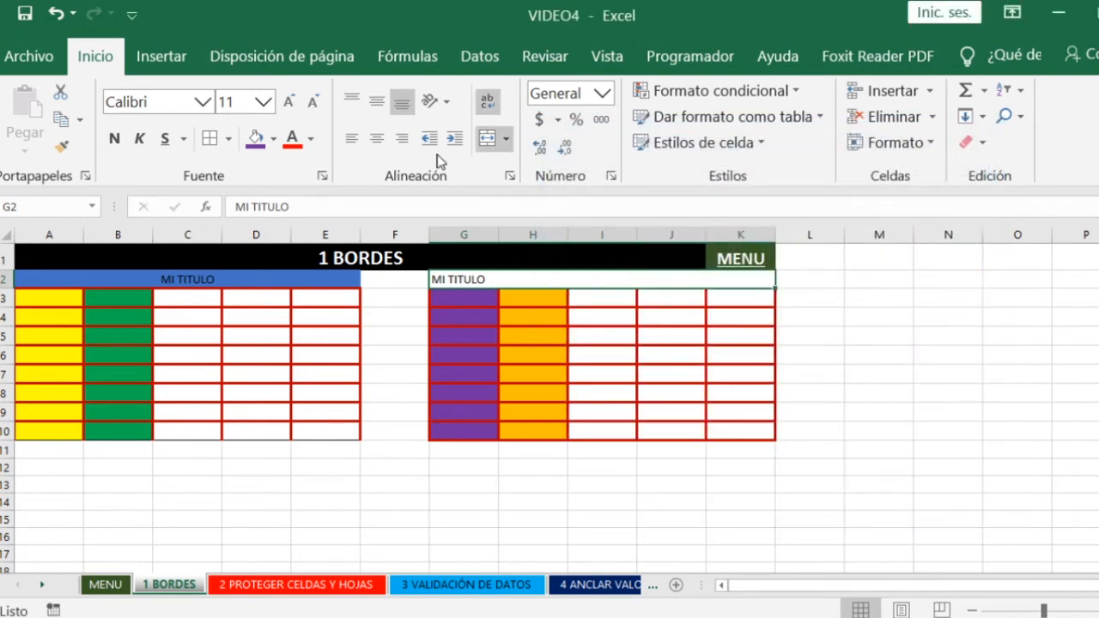
- Centre the merged MI TITULO heading above the second table and make it bold
click(376, 138)
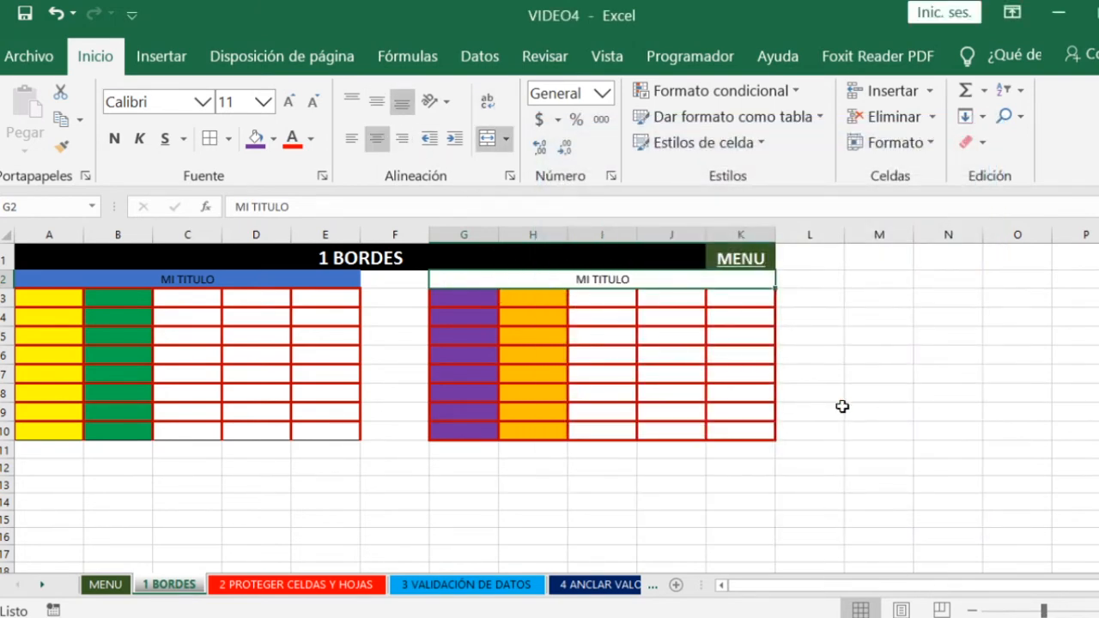
click(115, 140)
click(581, 393)
click(513, 280)
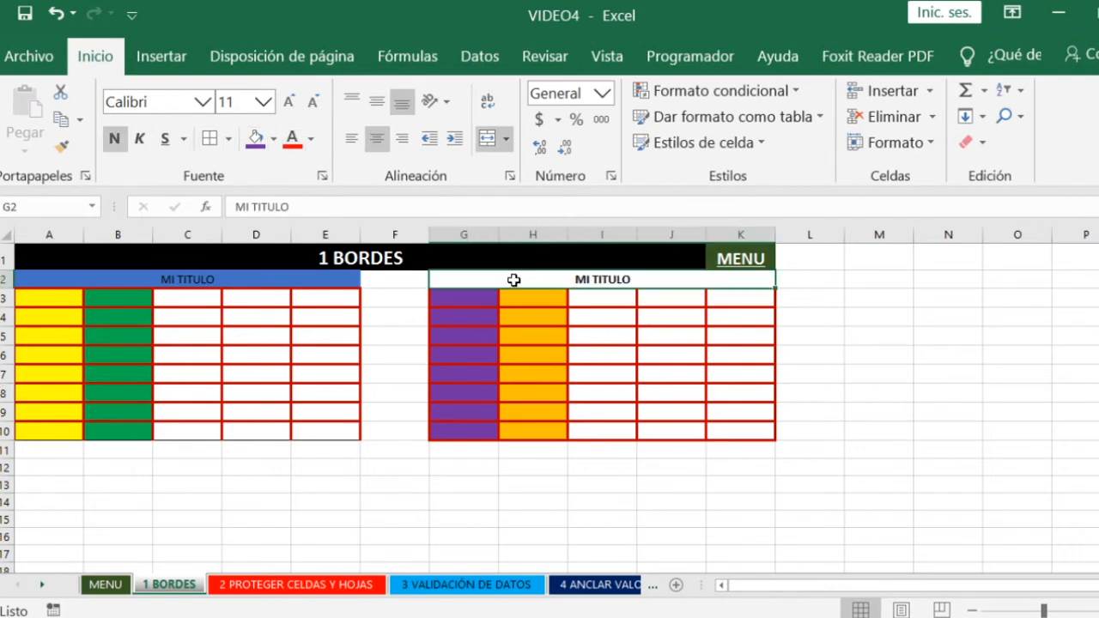
- Undo the bold, centring and cell merge on the second table's title
key(ctrl+z)
key(ctrl+z)
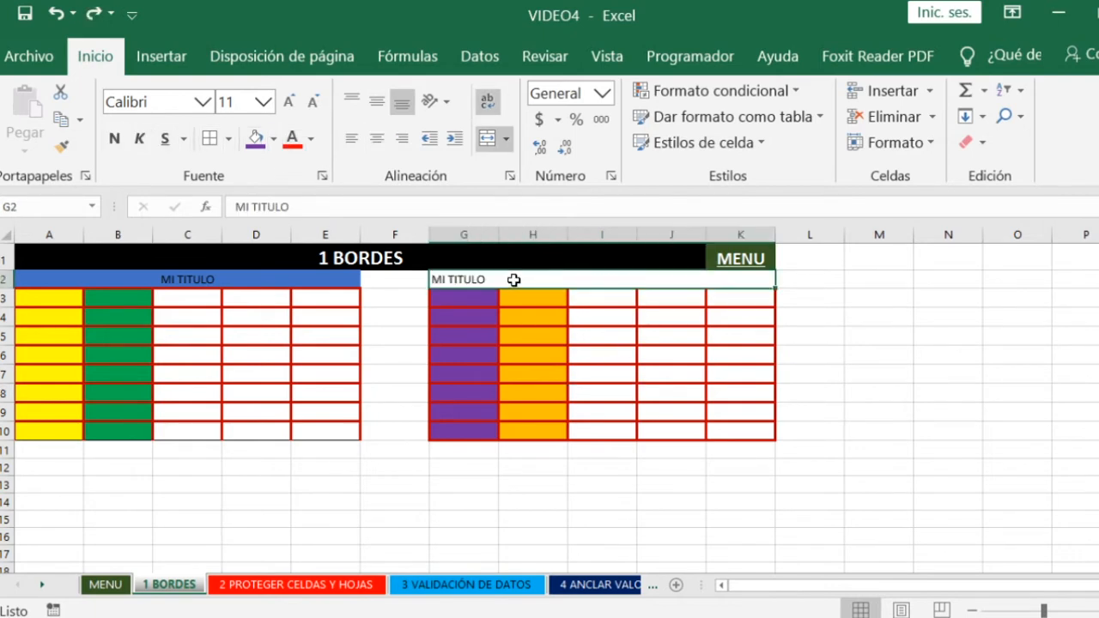
key(ctrl+z)
click(490, 330)
- Merge and centre the title across G2:K2 and make it bold
drag(472, 280, 747, 281)
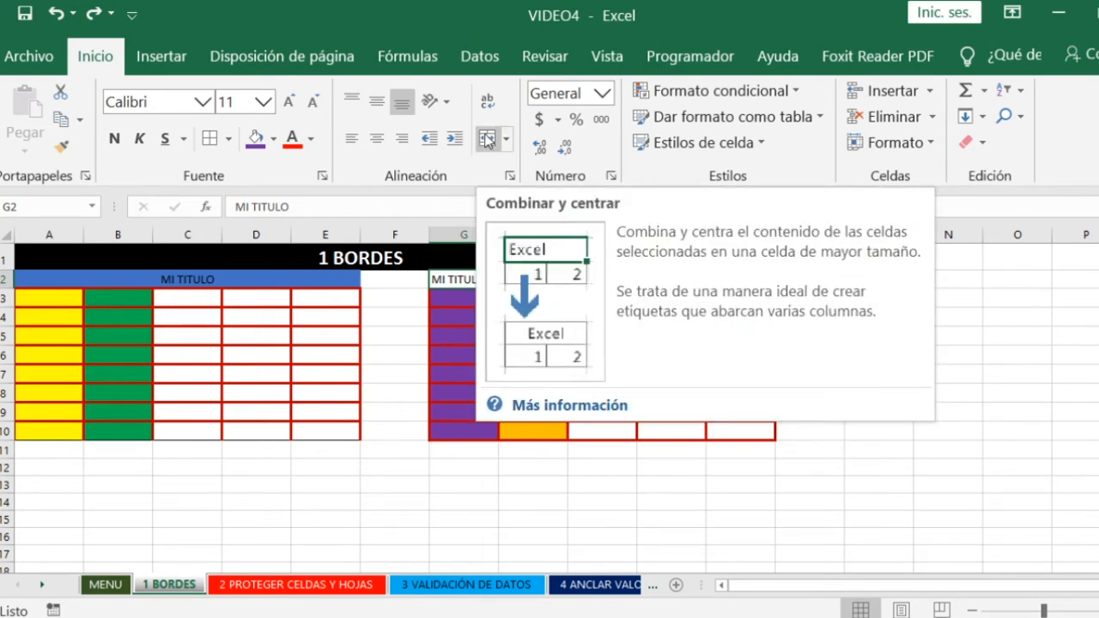
click(486, 140)
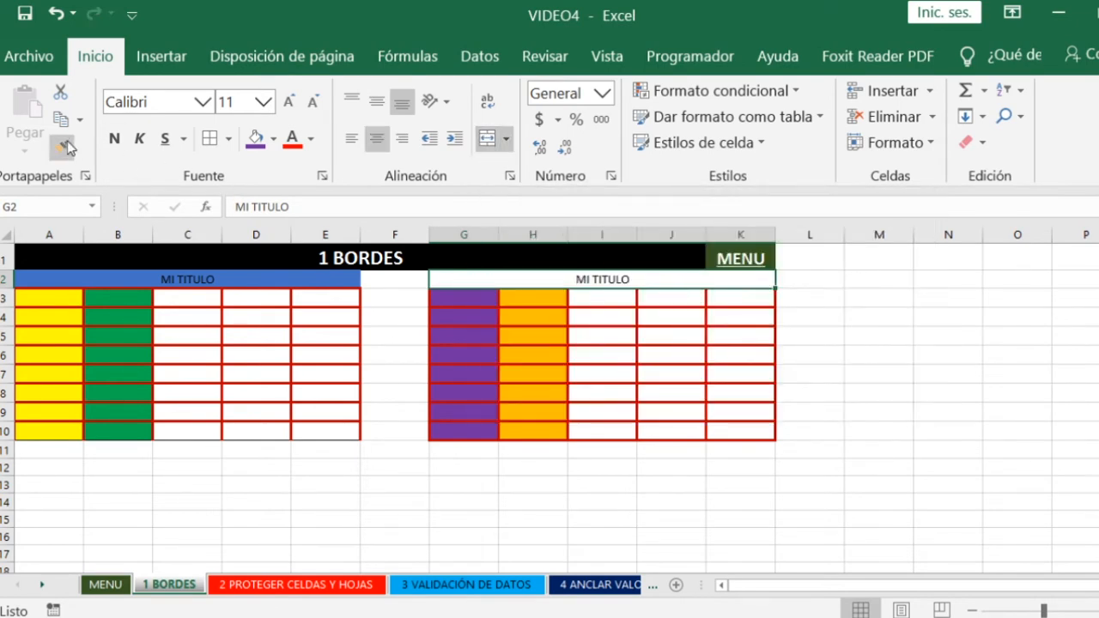
click(115, 139)
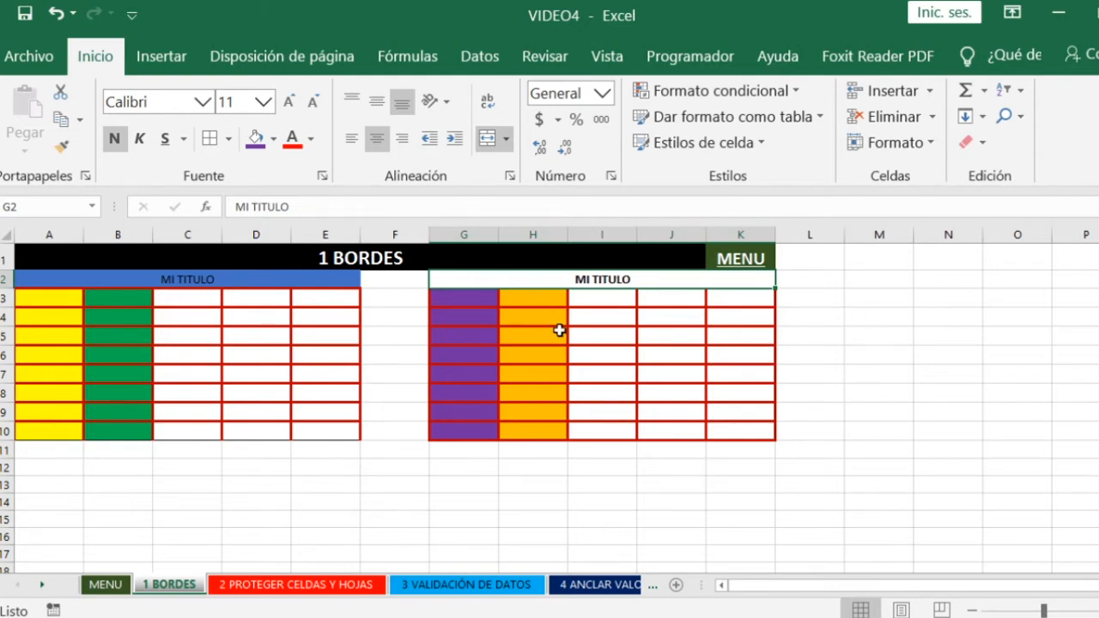
click(533, 303)
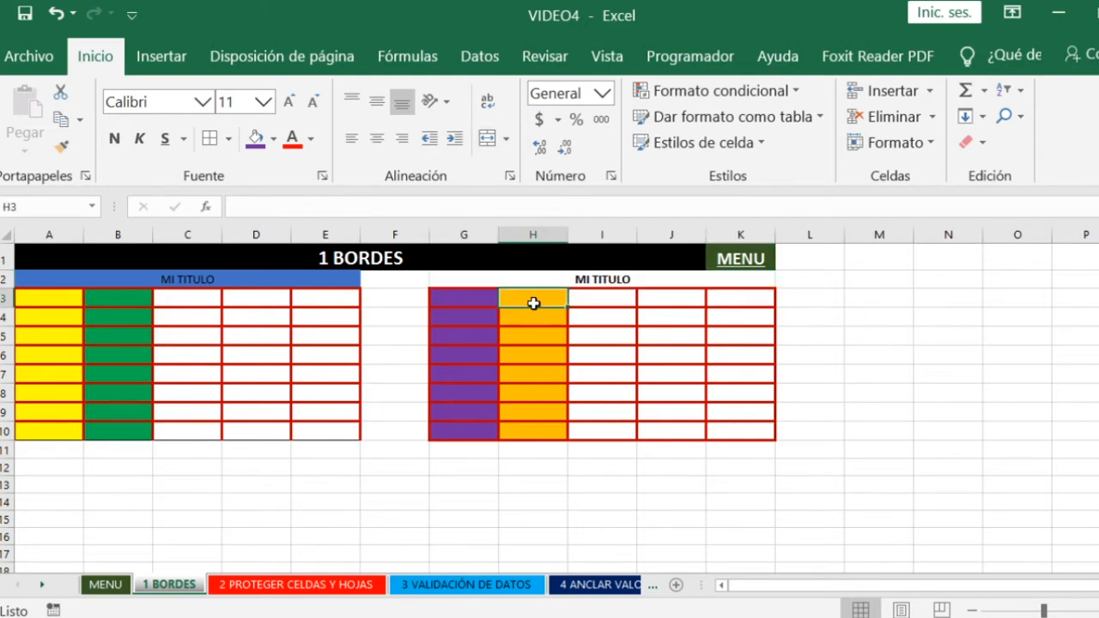
- Return to the MENU sheet, collapse the BORDES subtopics and follow the link to PROTEGER CELDAS Y HOJAS
click(743, 259)
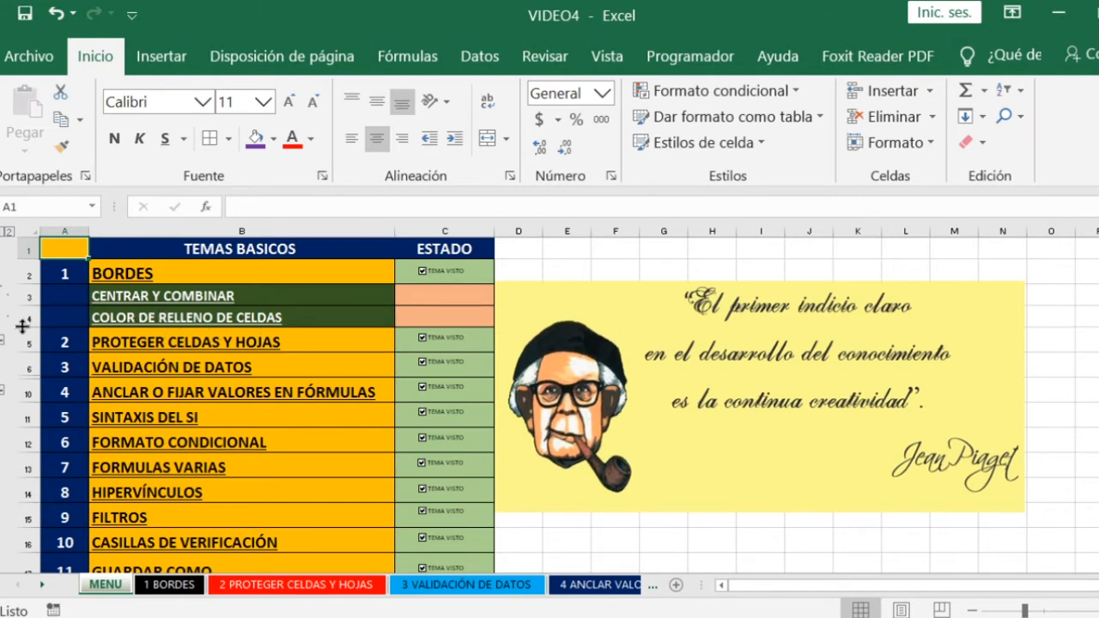
click(3, 342)
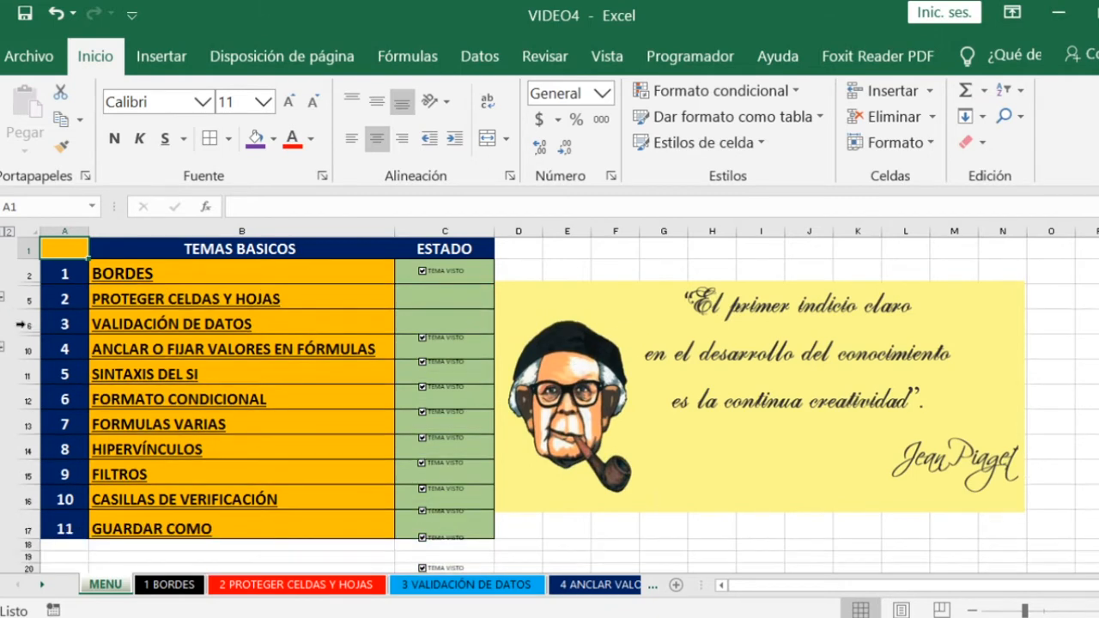
click(187, 301)
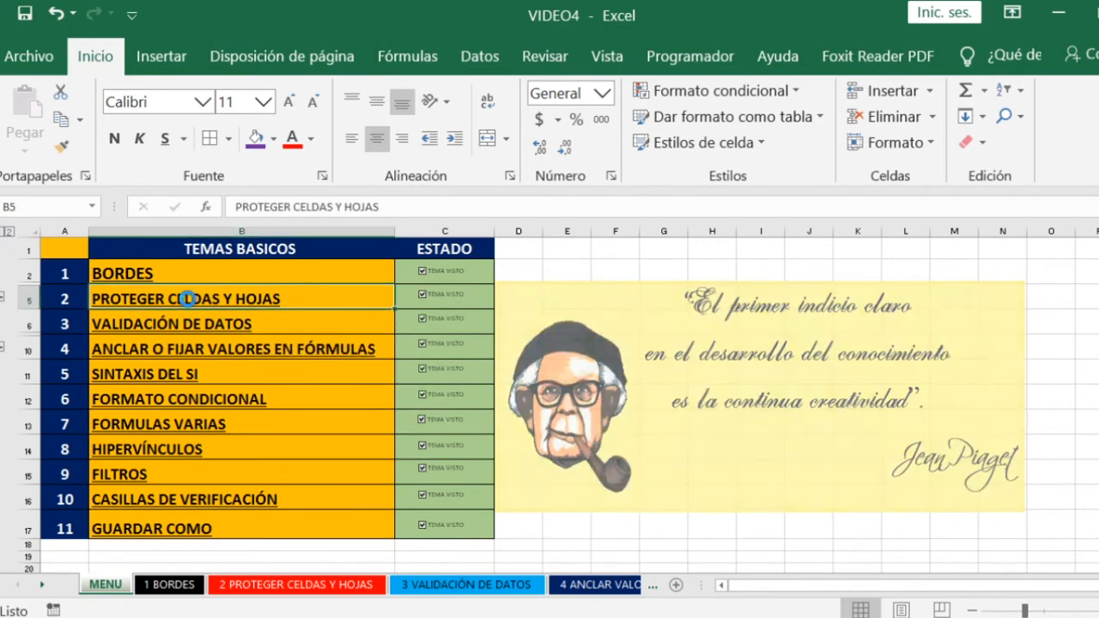
click(401, 346)
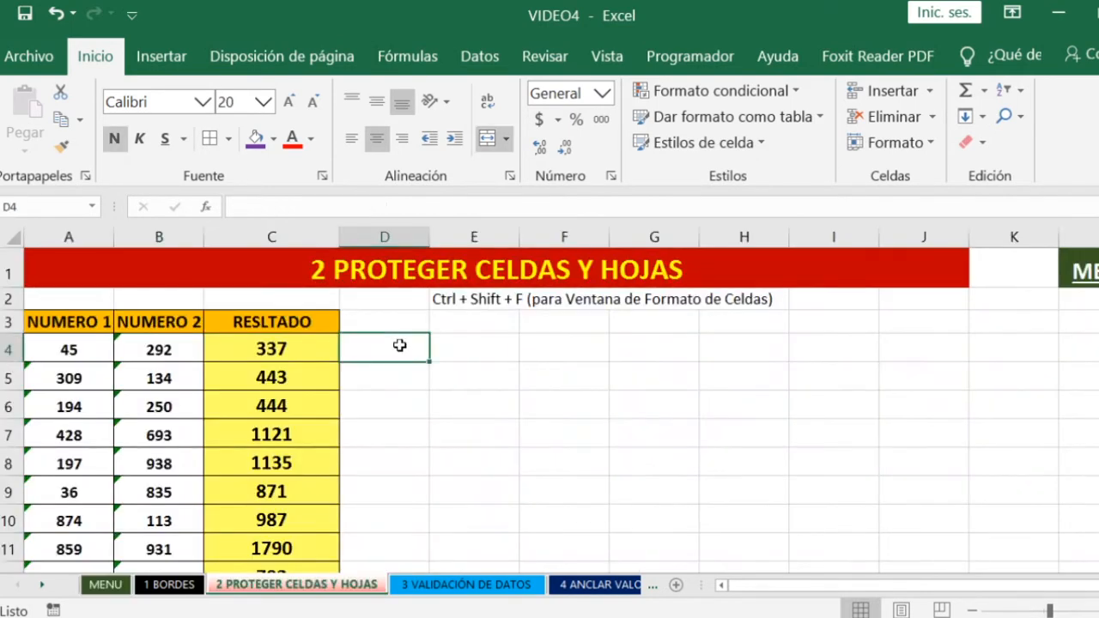
- Examine the formulas in C4 and C6 of the RESLTADO column, and try overwriting C4 with D
click(273, 348)
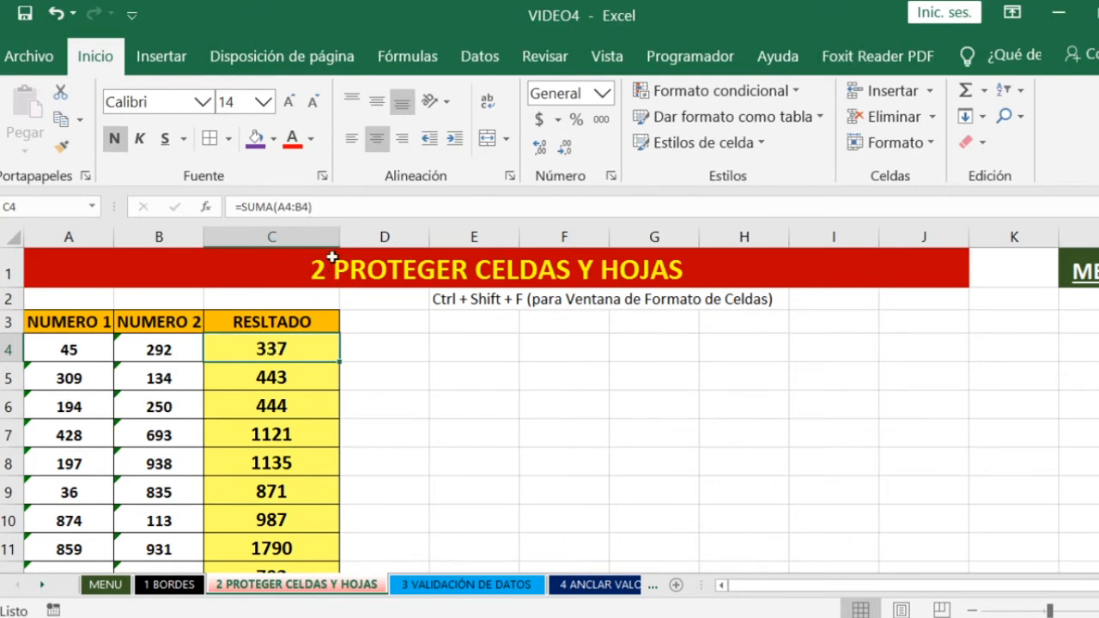
click(294, 385)
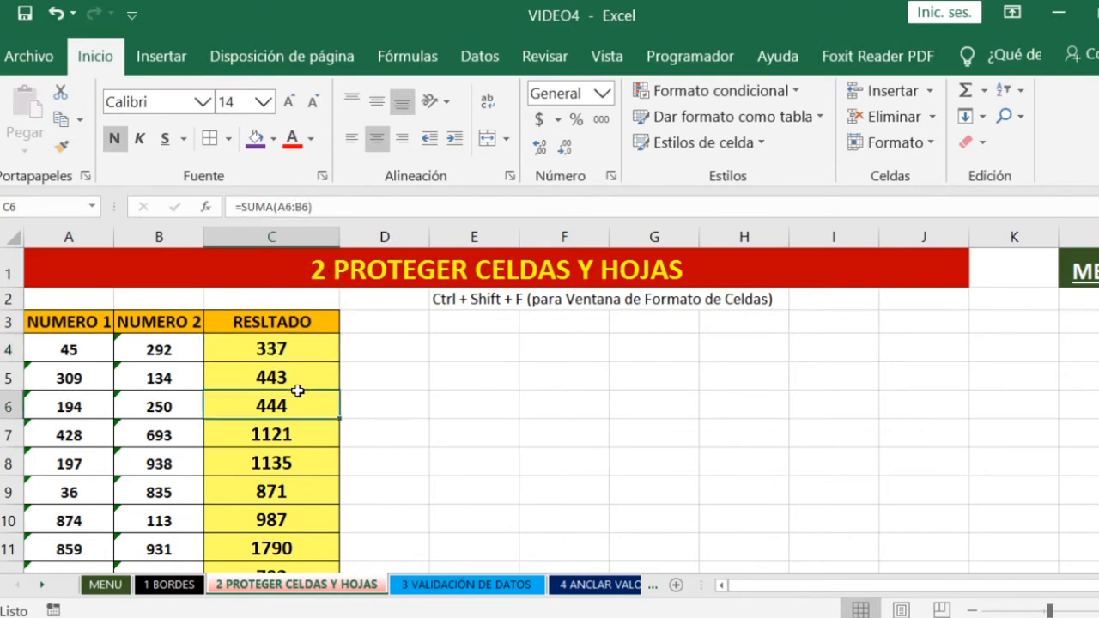
click(281, 348)
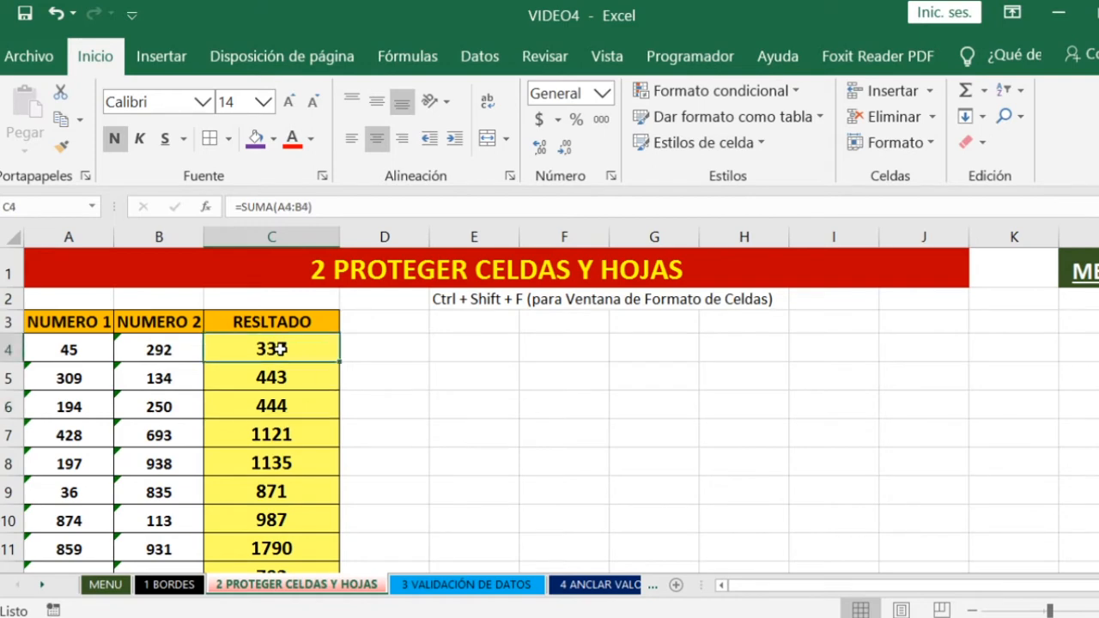
text(D)
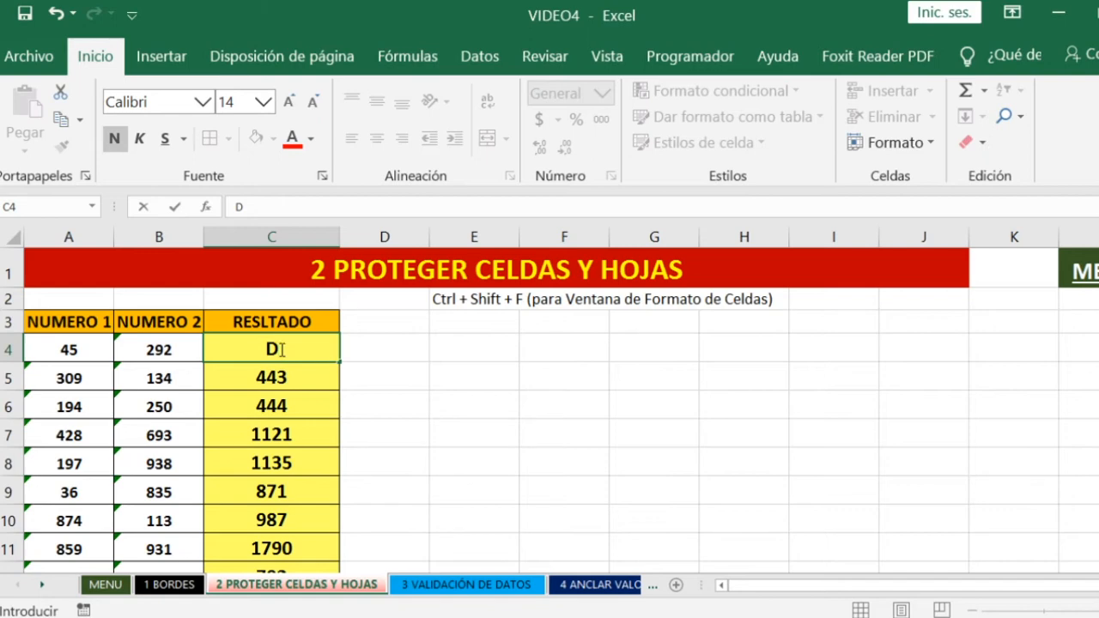
key(Escape)
click(463, 401)
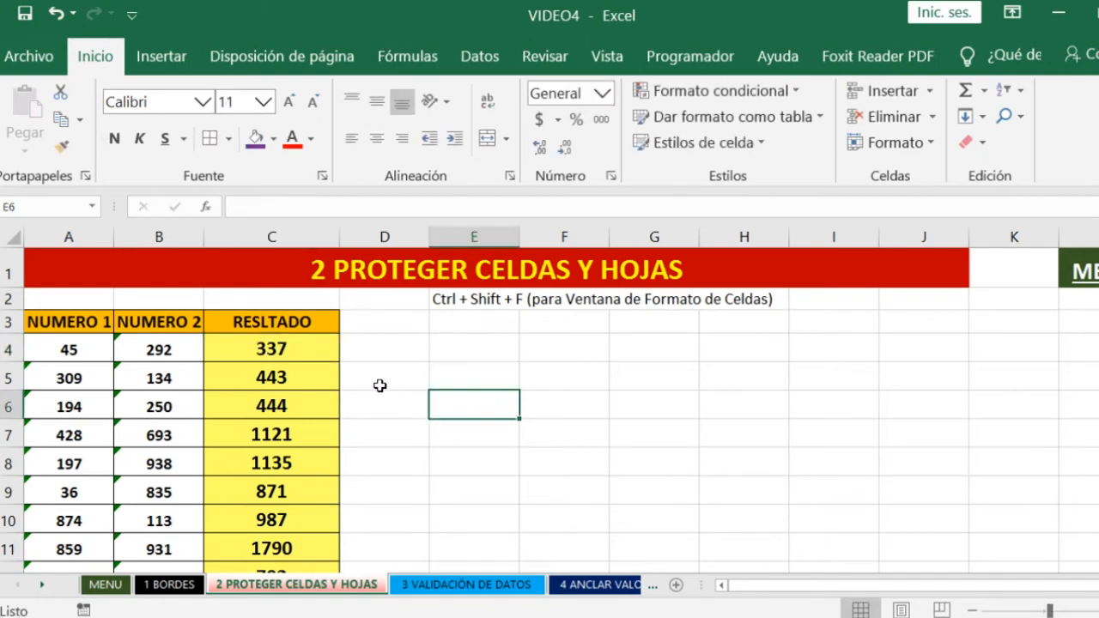
- Turn off the Bloqueada protection option for all cells of the 2 PROTEGER CELDAS Y HOJAS sheet
click(8, 234)
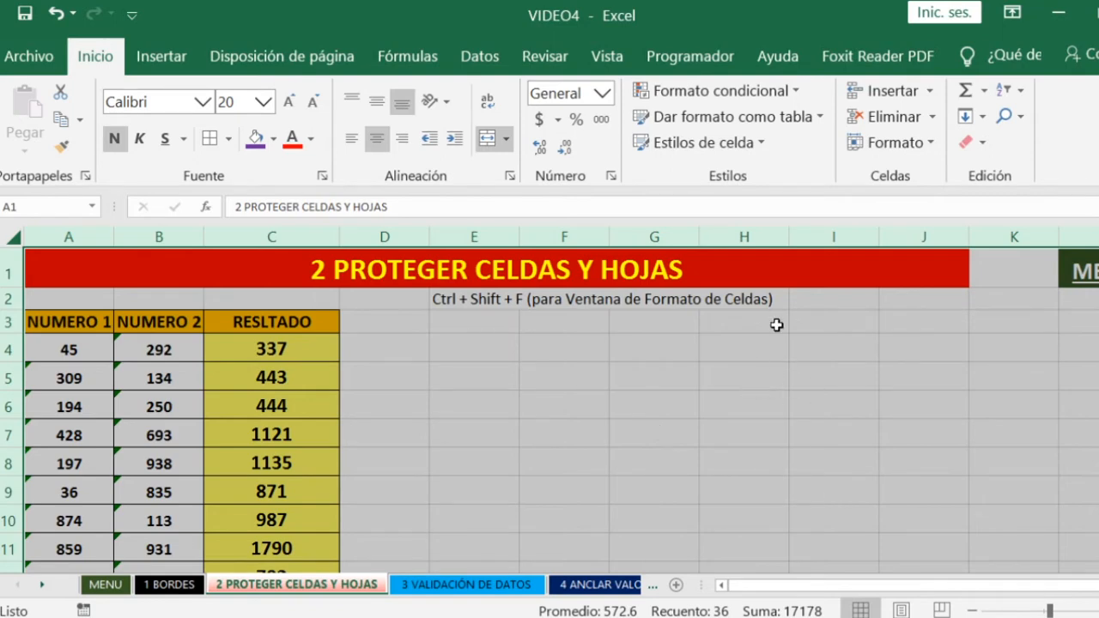
click(924, 147)
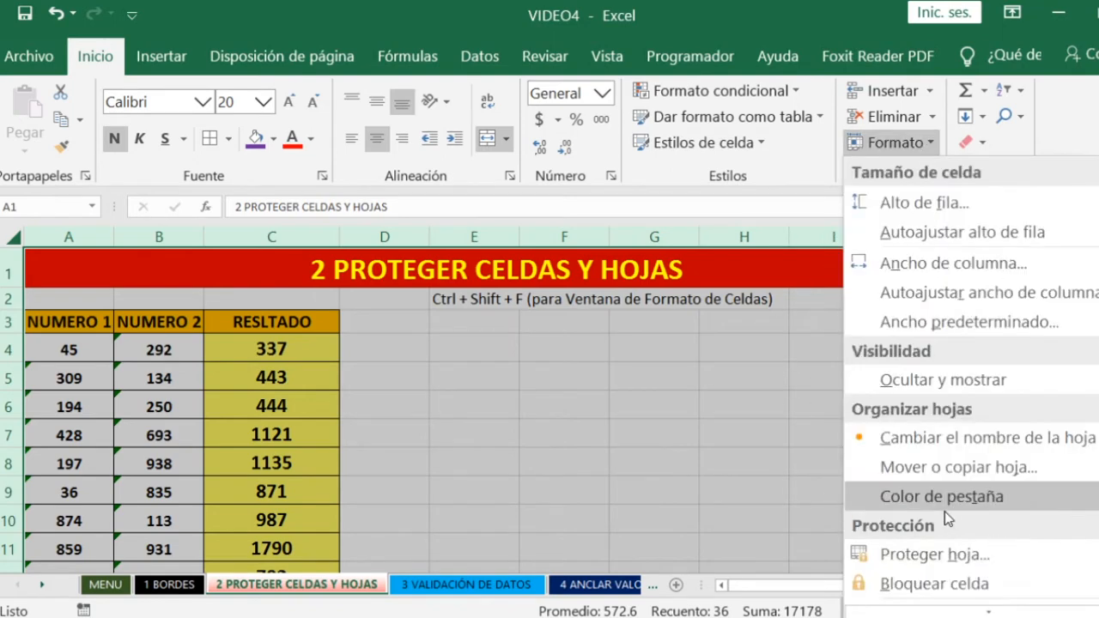
scroll(936, 589, down, 1)
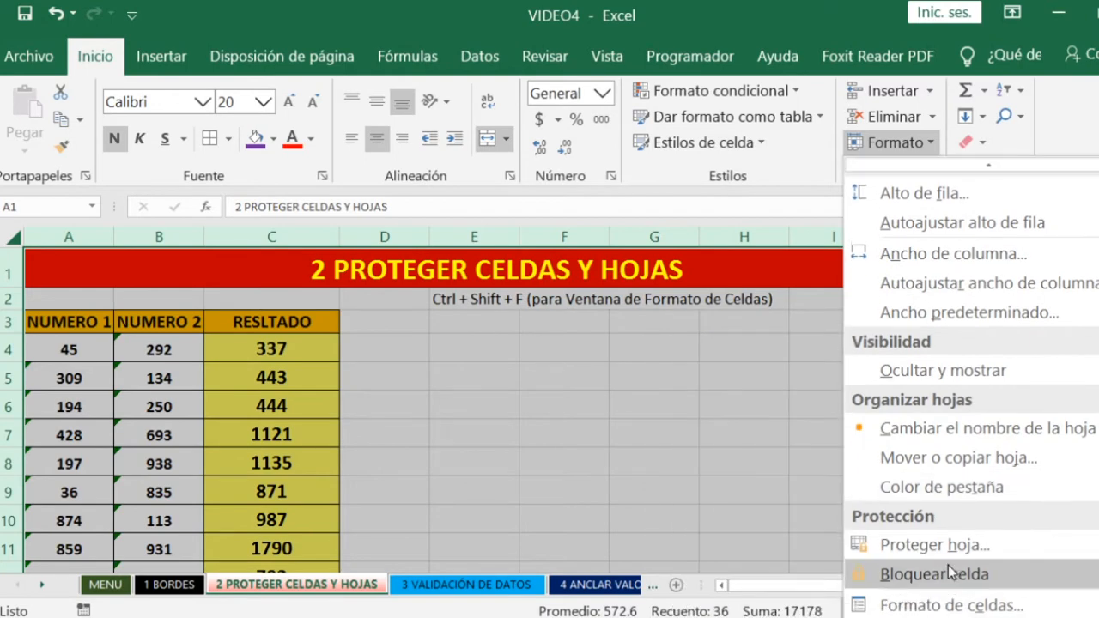
click(966, 605)
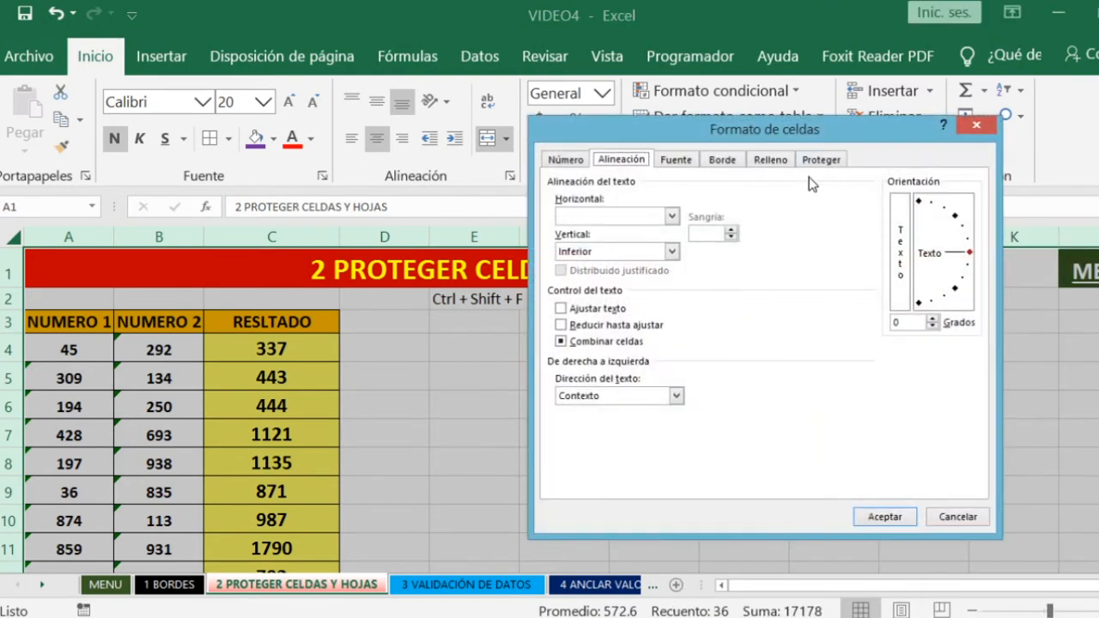
click(820, 162)
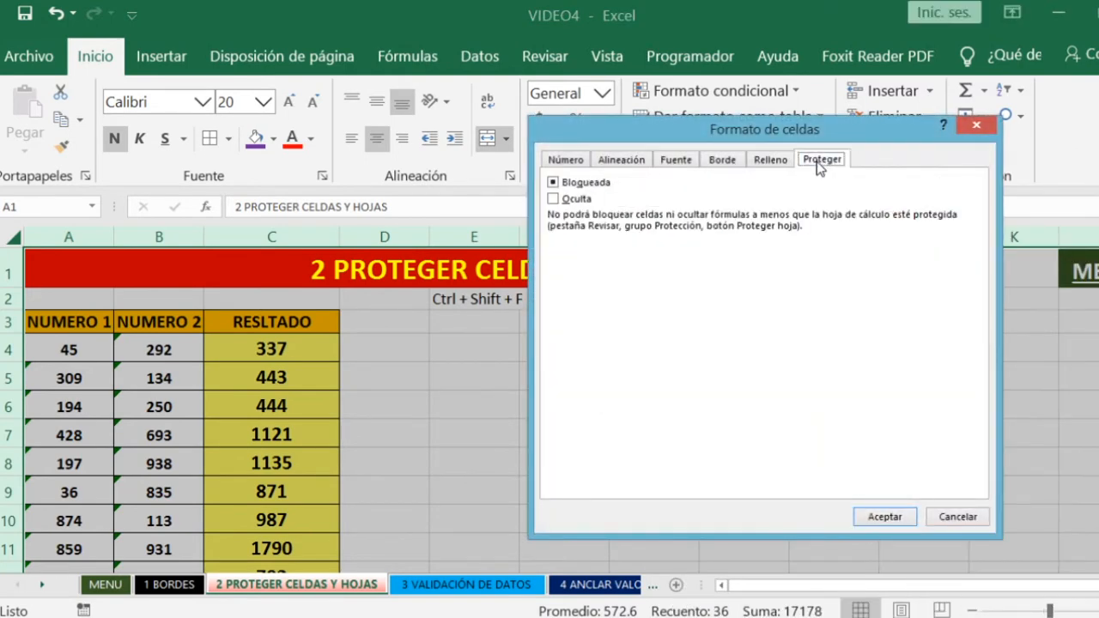
click(554, 184)
click(553, 183)
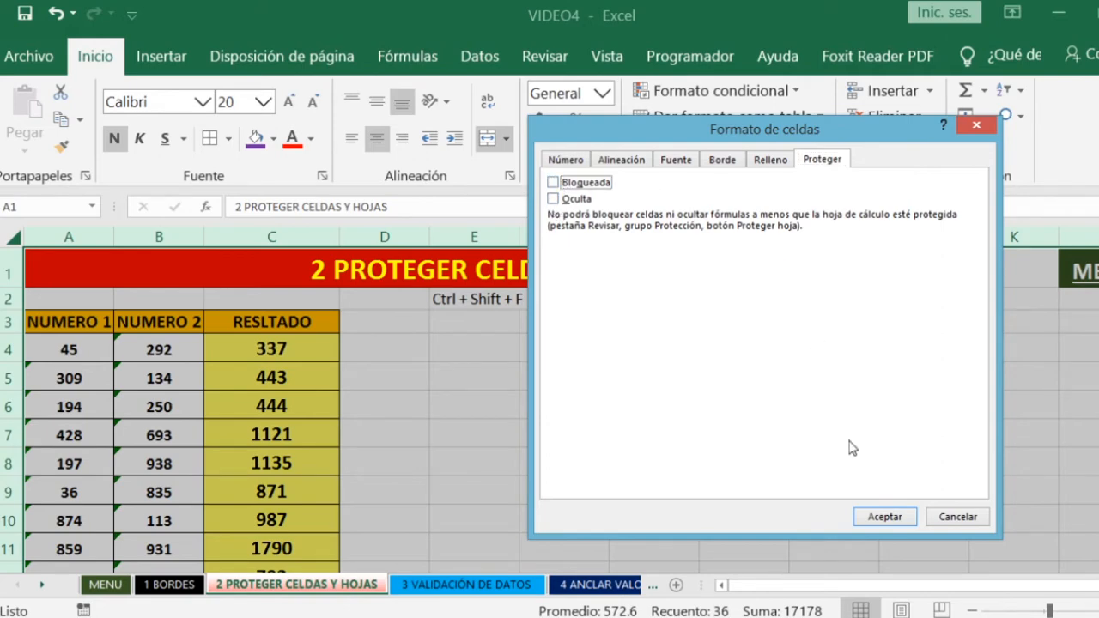
click(880, 519)
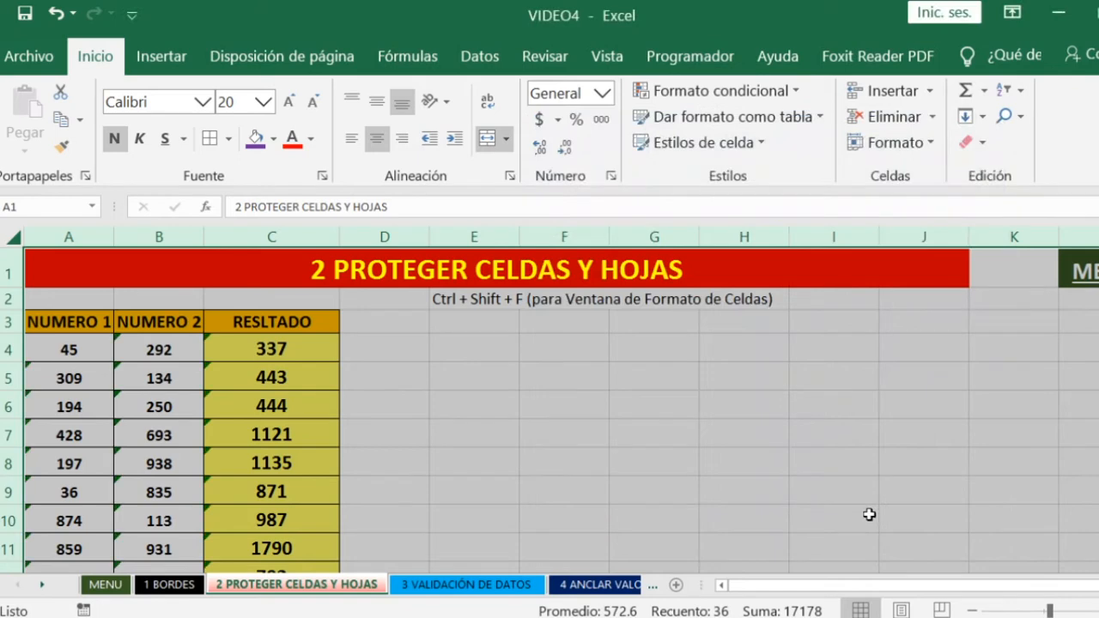
- Turn on the Bloqueada and Oculta protection options for the RESLTADO formula cells C4:C13
click(603, 407)
scroll(503, 400, down, 1)
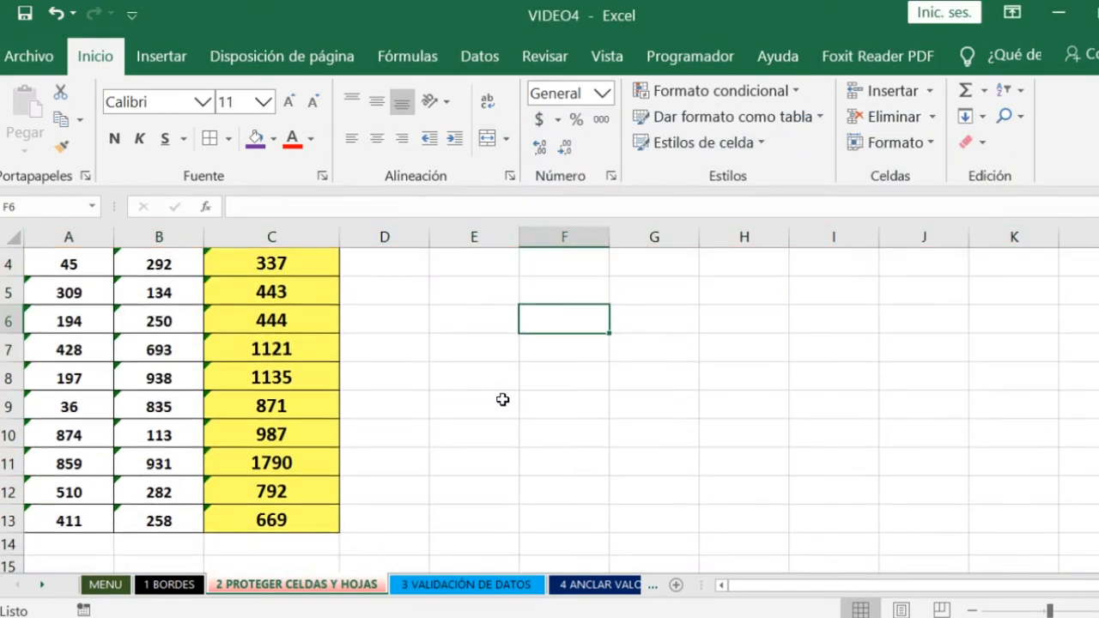
scroll(503, 399, up, 1)
drag(304, 349, 272, 520)
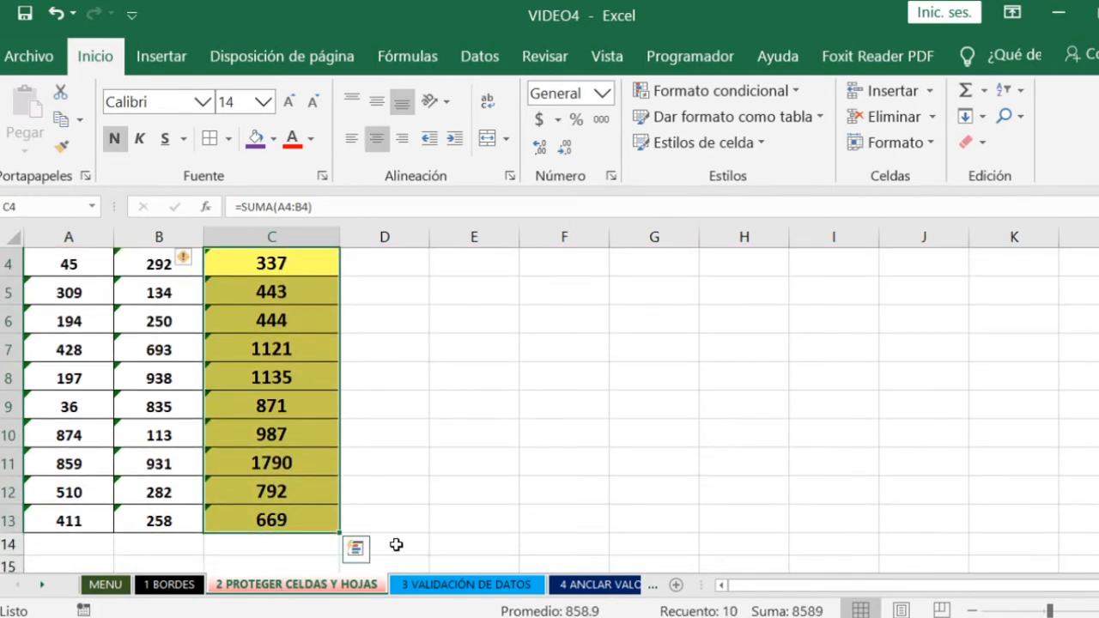
scroll(553, 463, up, 1)
scroll(459, 456, down, 1)
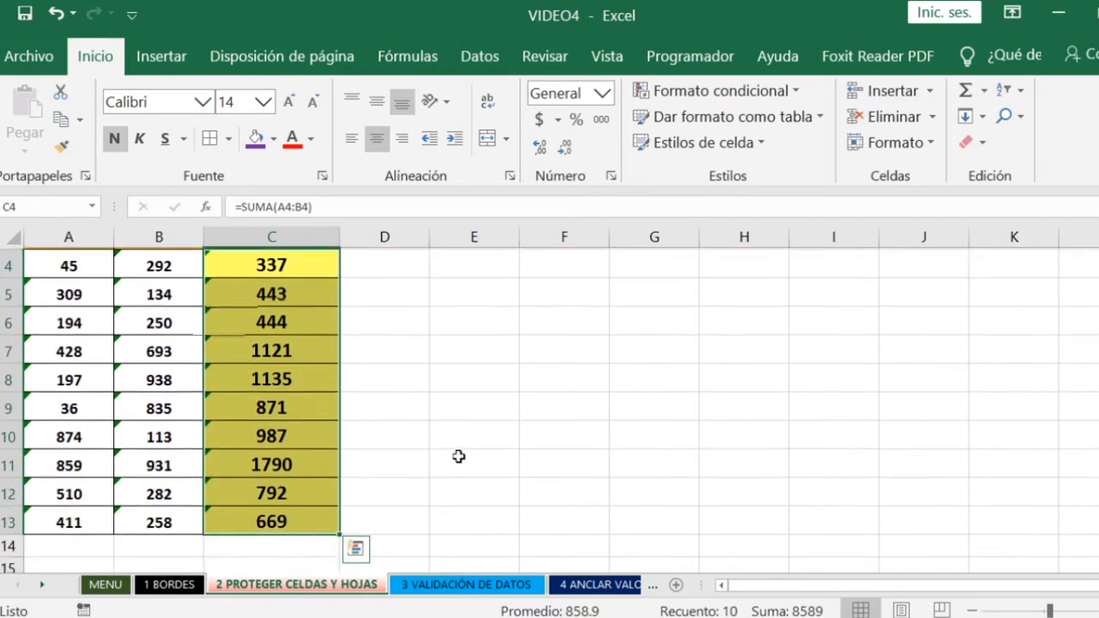
scroll(458, 455, up, 1)
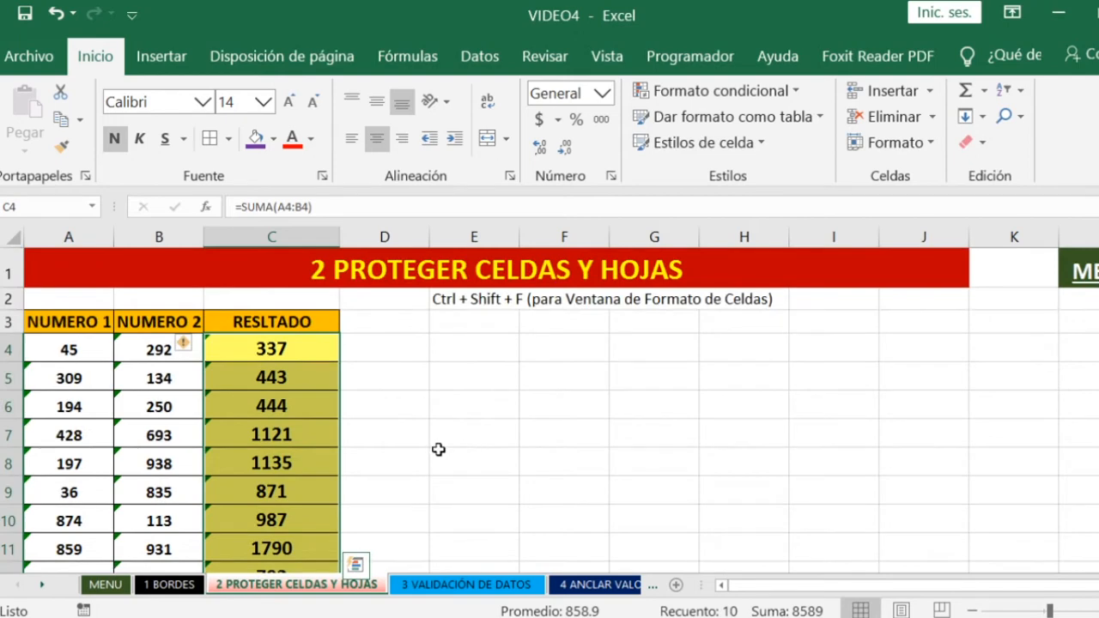
drag(295, 349, 269, 520)
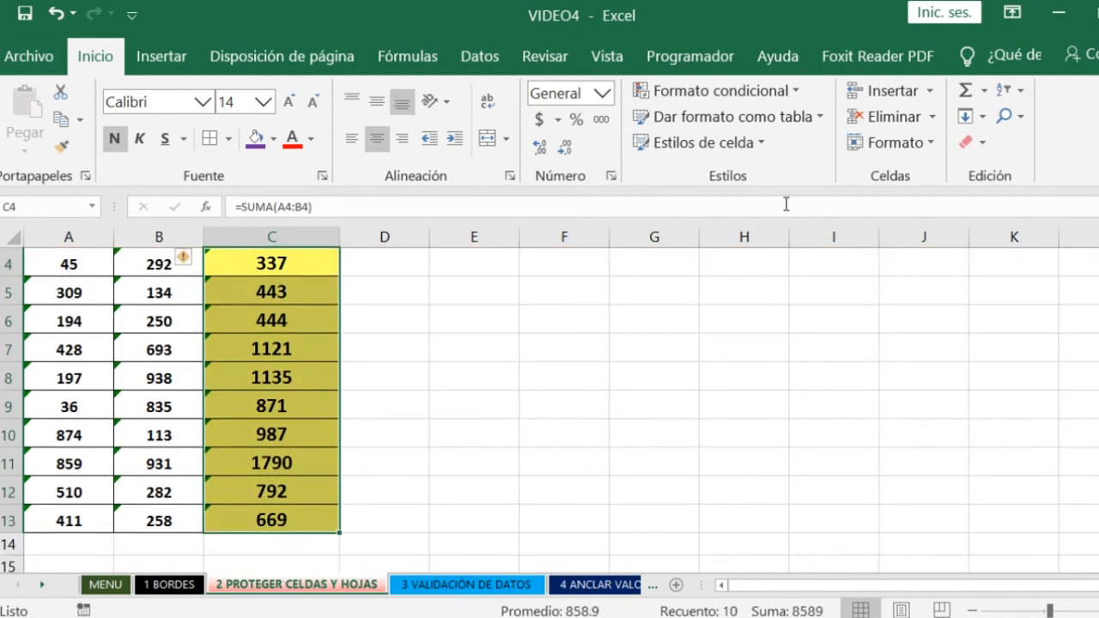
click(909, 139)
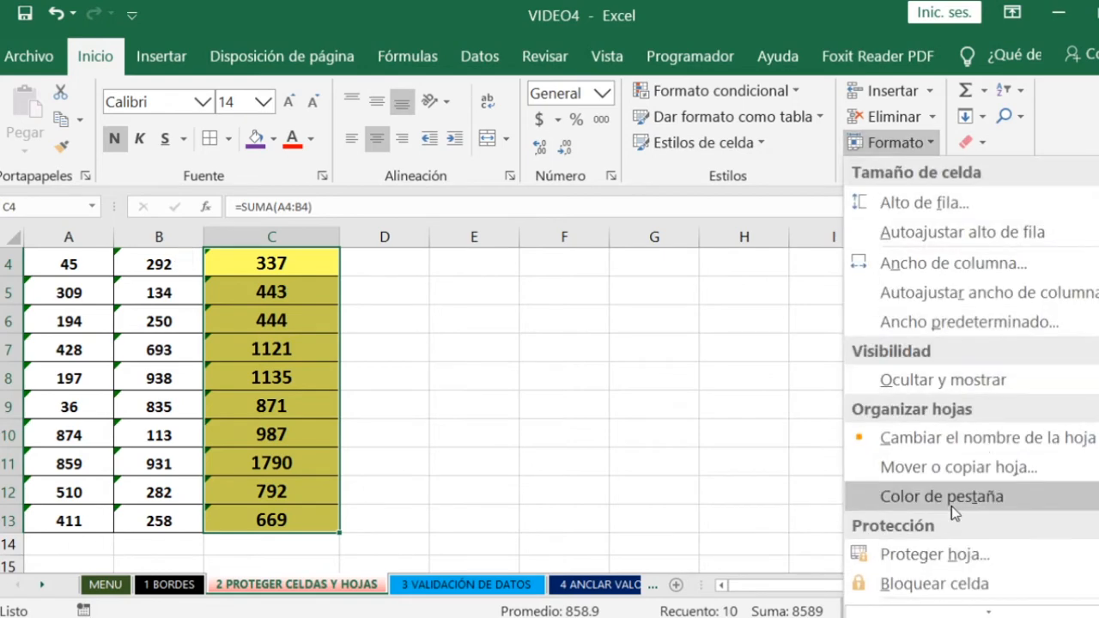
click(945, 601)
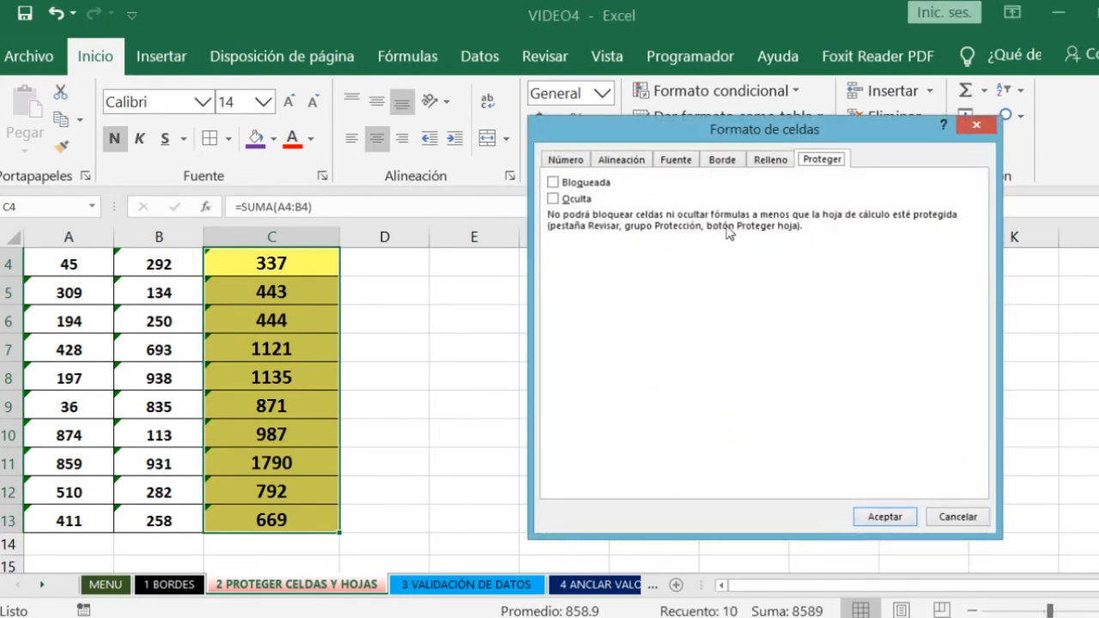
click(554, 183)
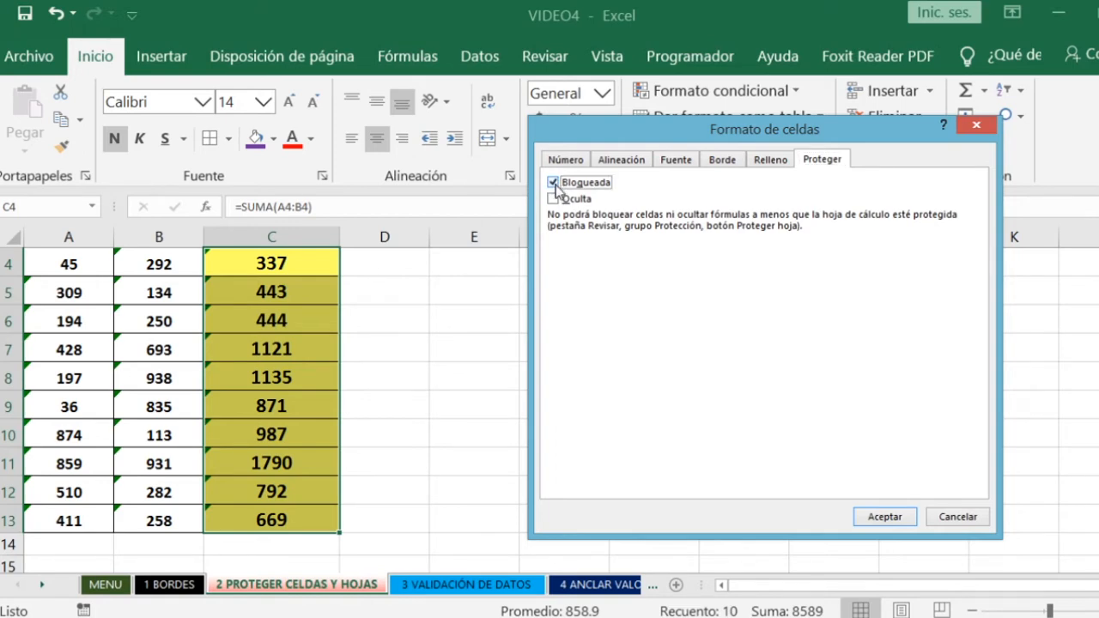
click(555, 200)
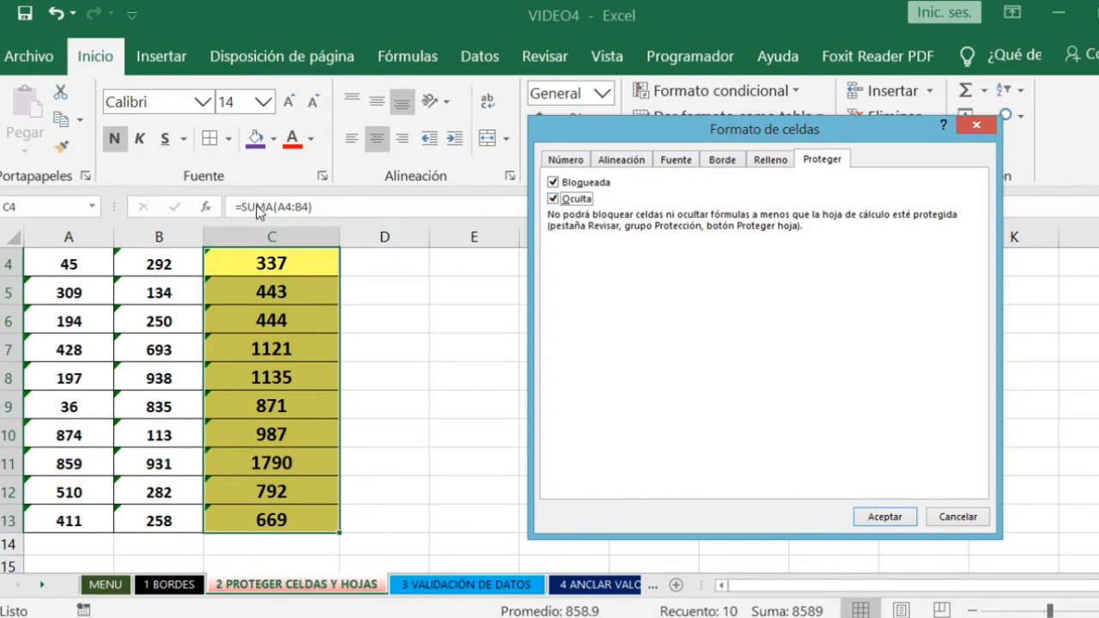
click(886, 519)
click(490, 417)
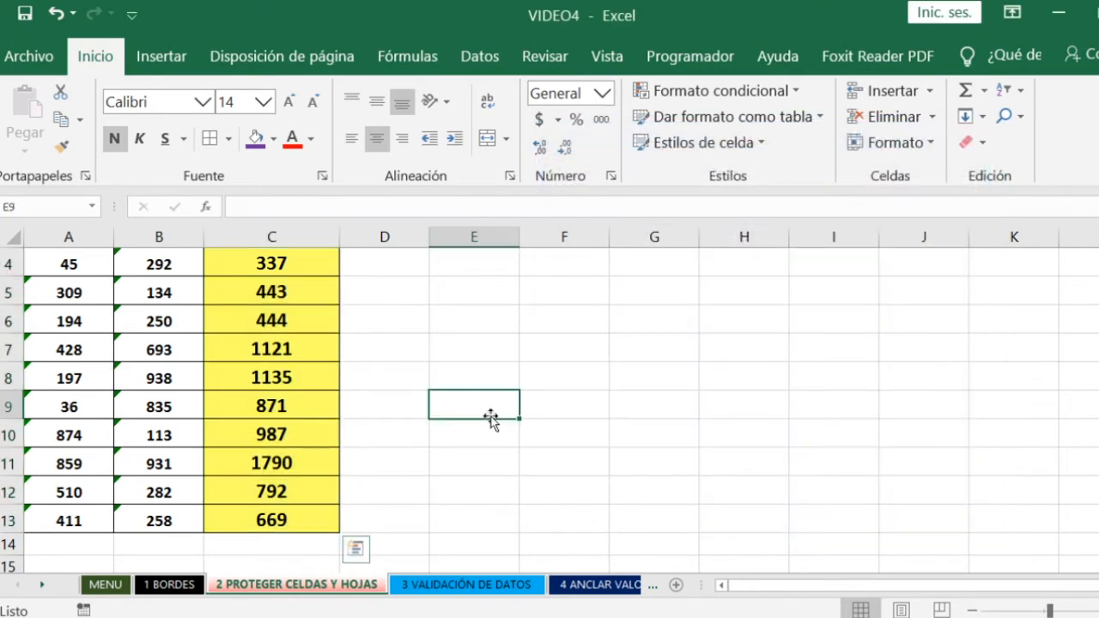
- Protect the sheet, entering and confirming the unprotect password and leaving selection of locked and unlocked cells allowed
scroll(531, 453, up, 1)
scroll(580, 420, down, 1)
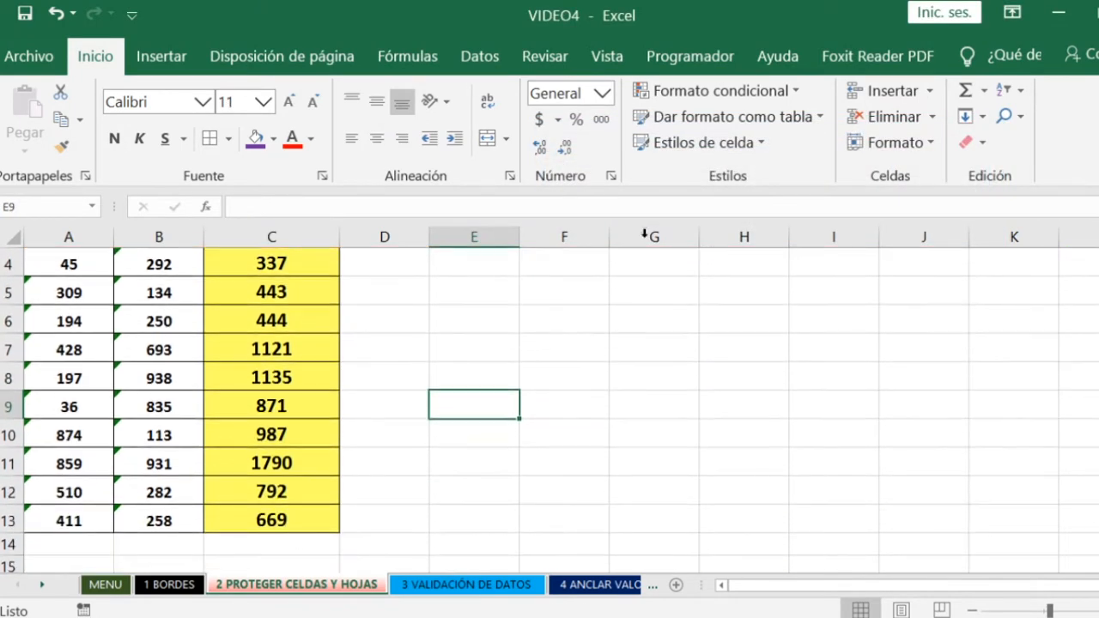
click(531, 60)
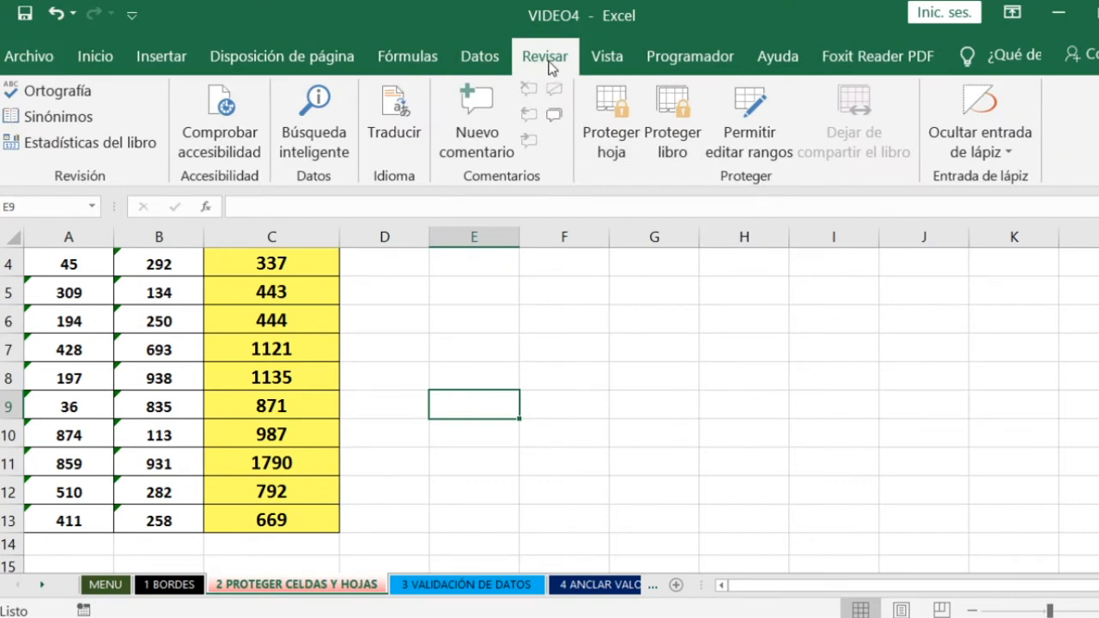
click(607, 129)
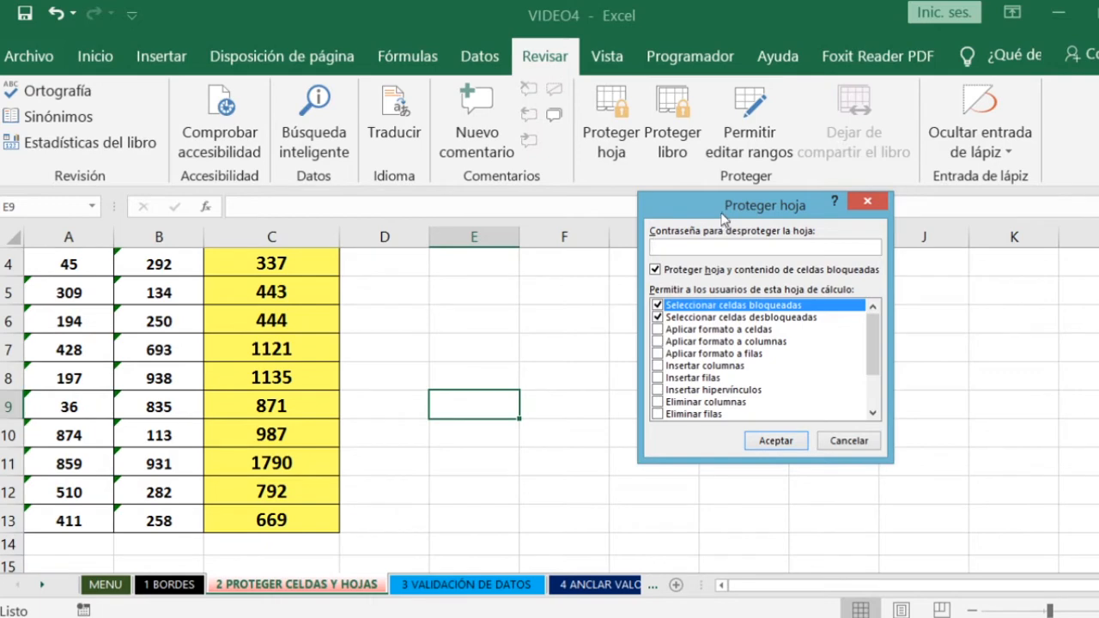
drag(722, 215, 664, 177)
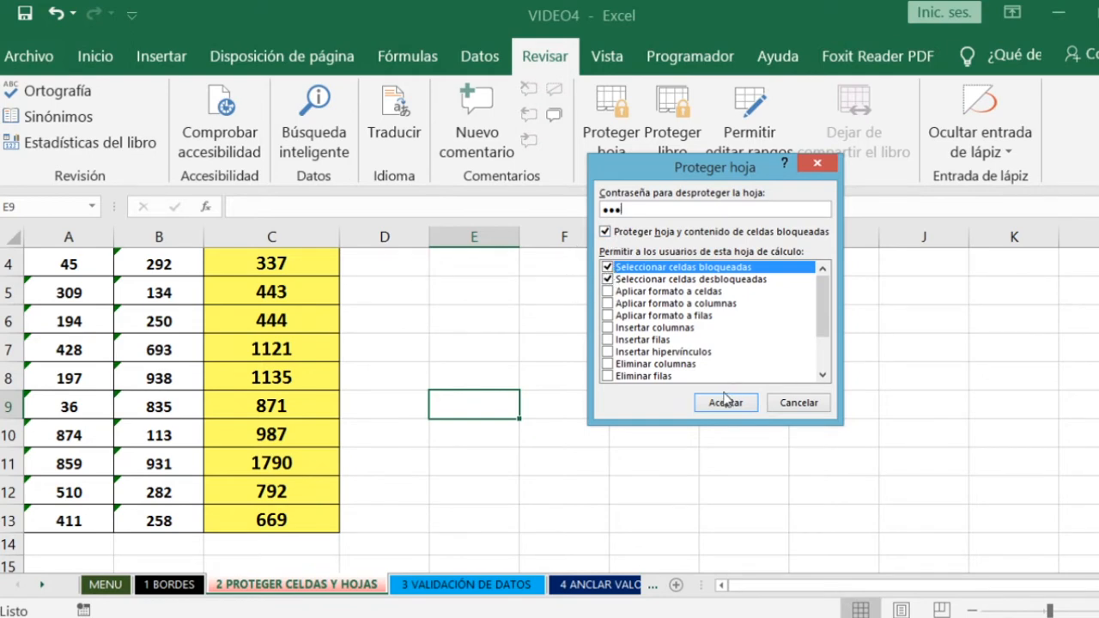
click(723, 407)
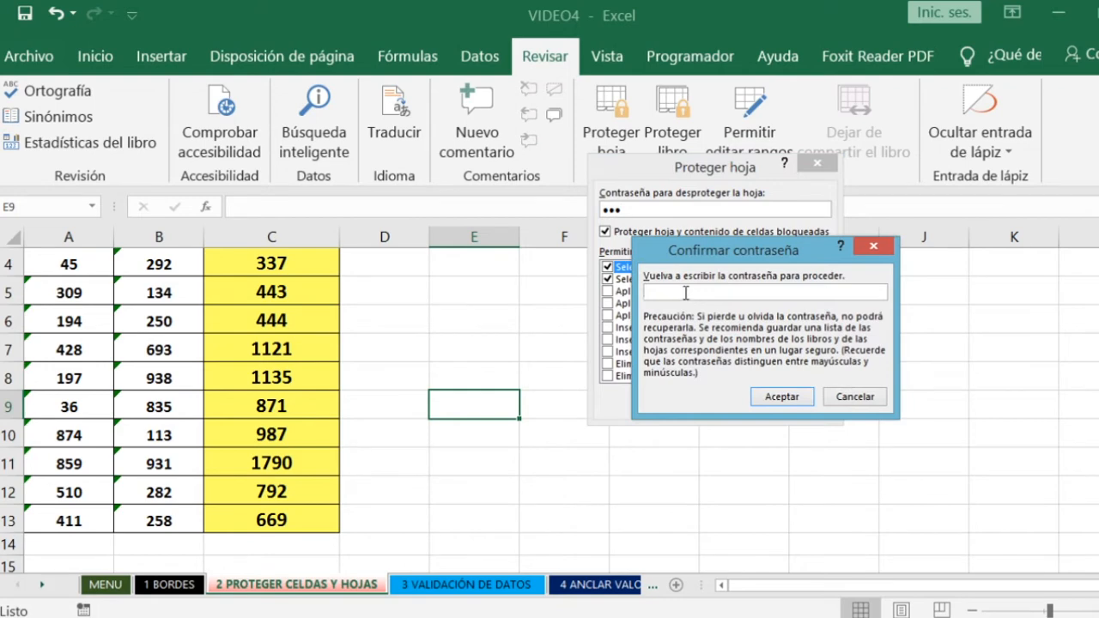
text(123)
key(Return)
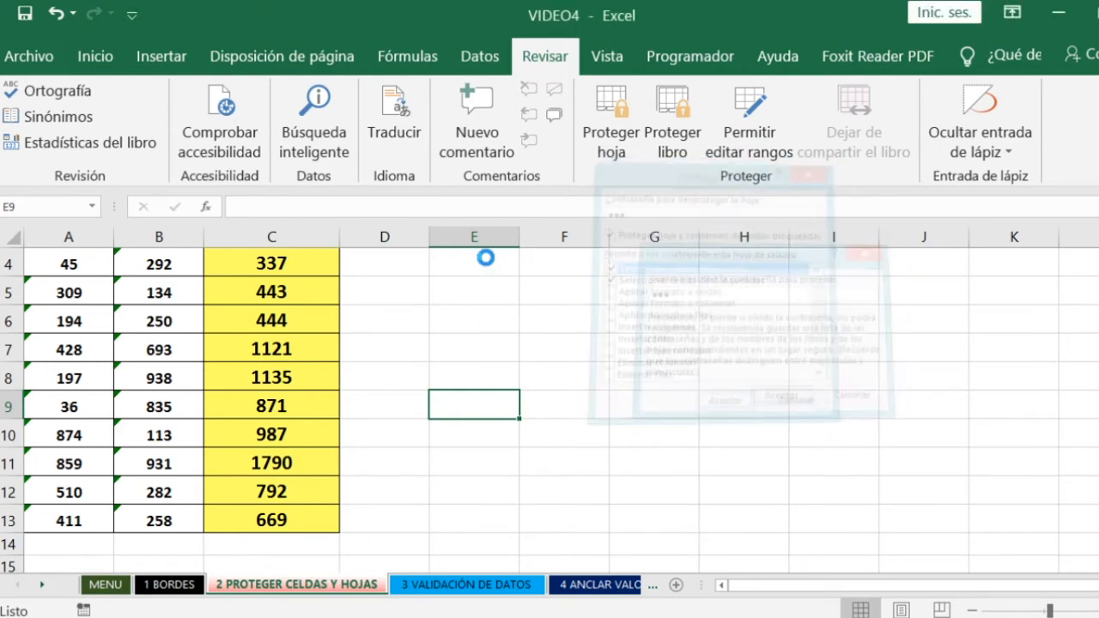
click(464, 297)
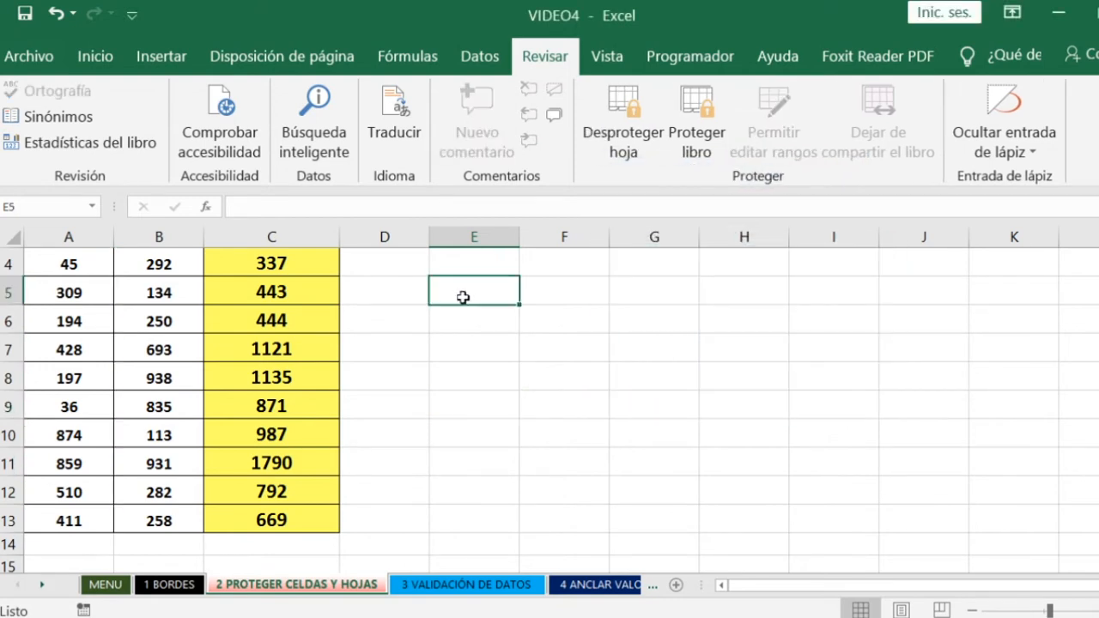
- Test editing an unlocked cell by entering 4 in A4, and undo the change
scroll(517, 374, up, 1)
scroll(517, 373, up, 1)
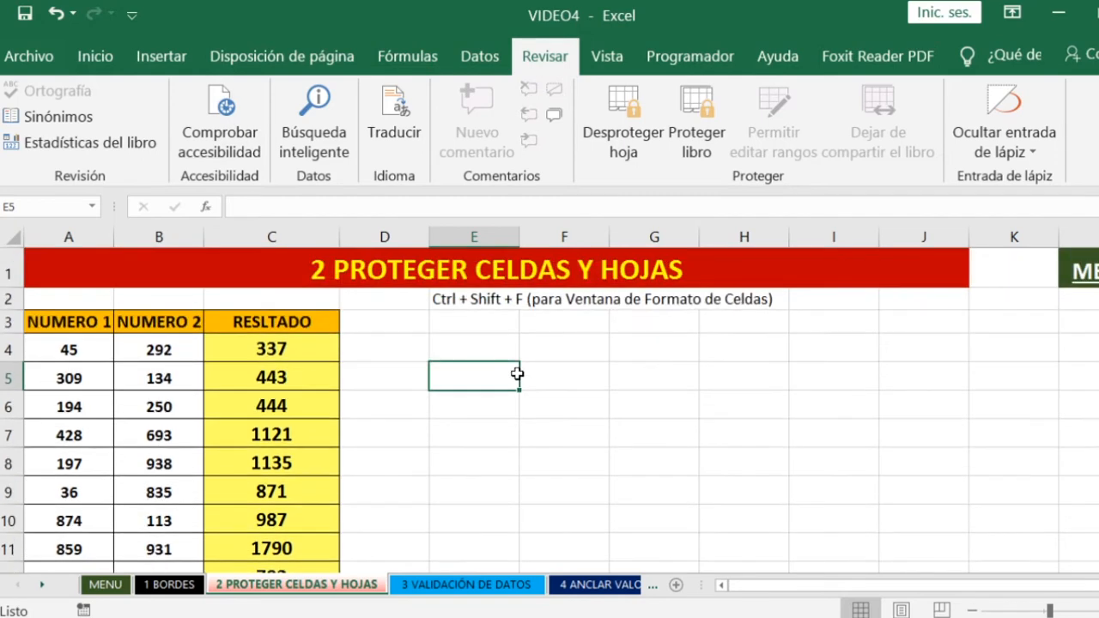
click(171, 347)
click(70, 347)
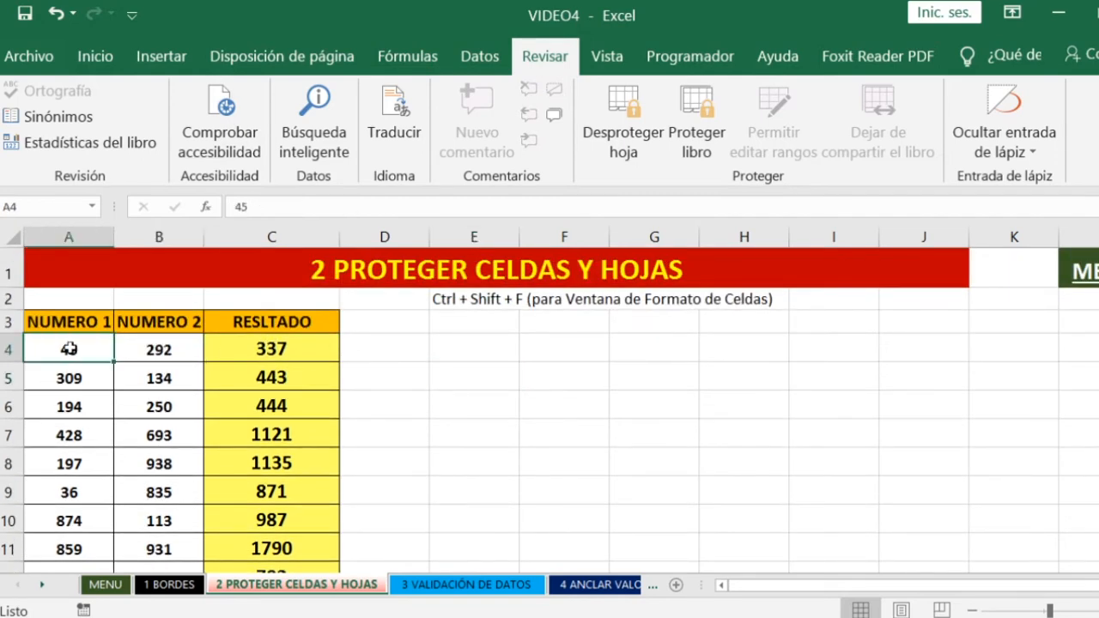
text(4)
key(Return)
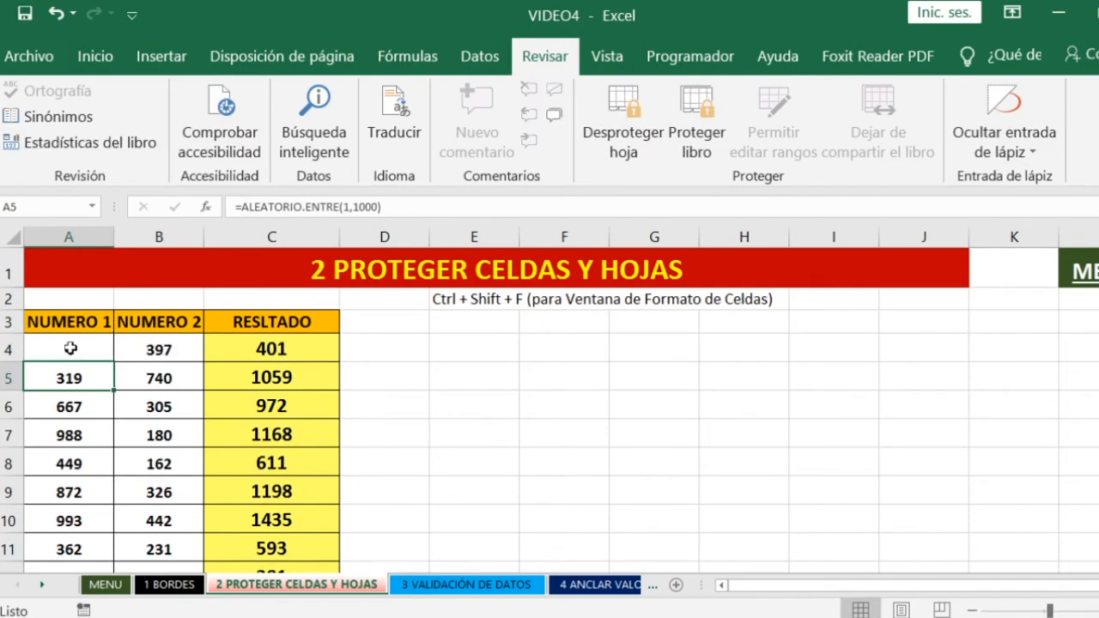
key(ctrl+z)
- Check whether the formula of C4 is hidden and try to edit the locked cell, dismissing the warnings
click(277, 347)
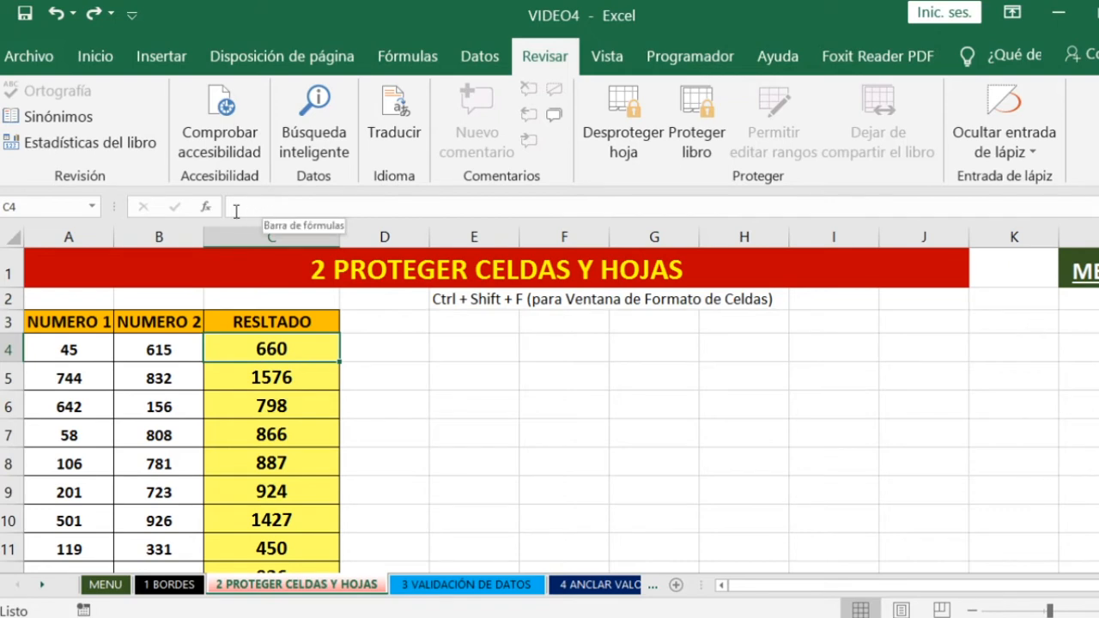
double_click(286, 348)
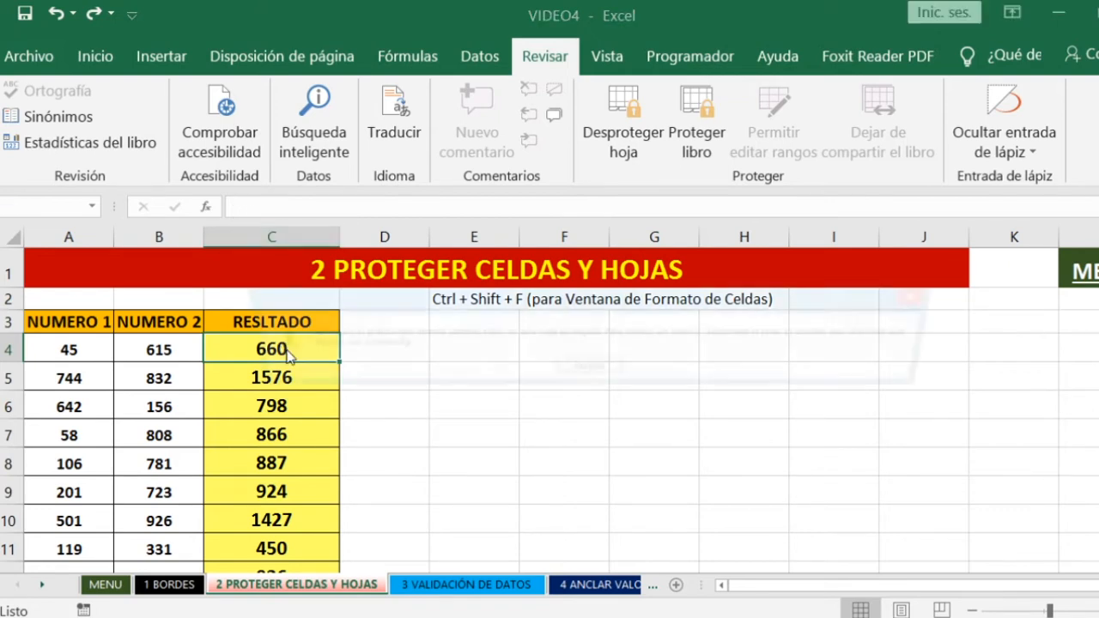
drag(513, 307, 577, 246)
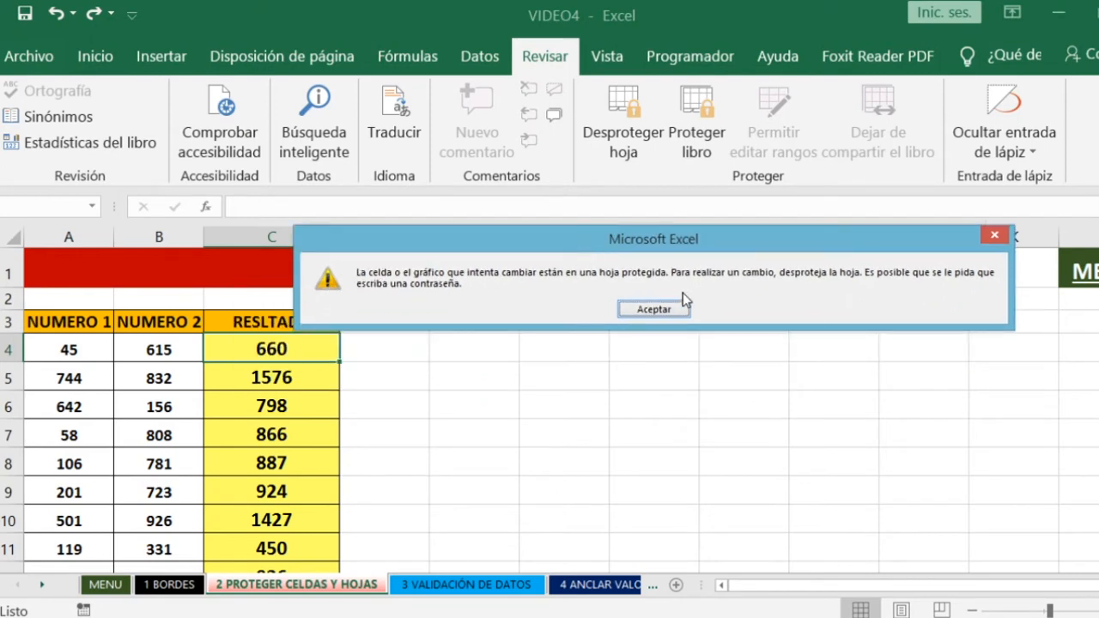
click(663, 309)
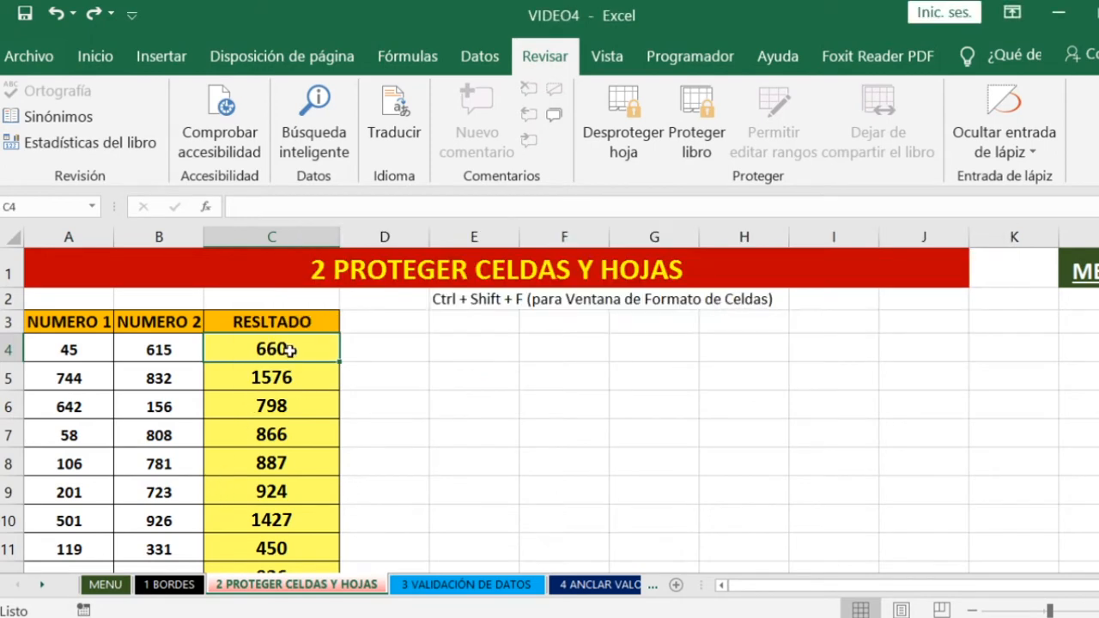
double_click(291, 348)
click(583, 373)
- Unprotect the sheet by entering its password, and inspect the formula in C4 without changing it
click(621, 114)
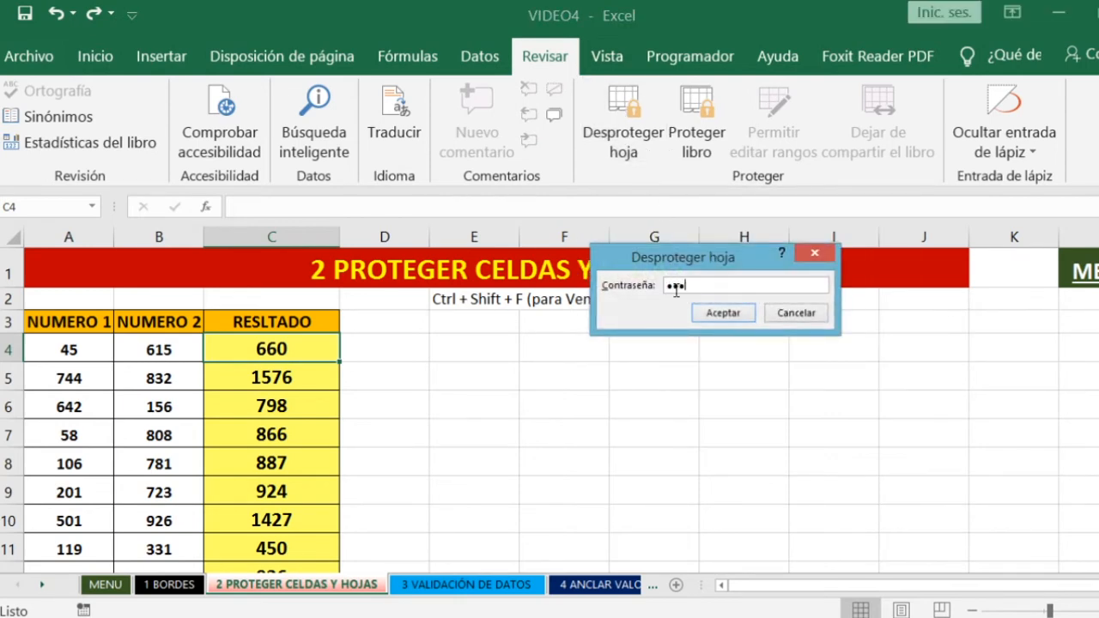
click(709, 316)
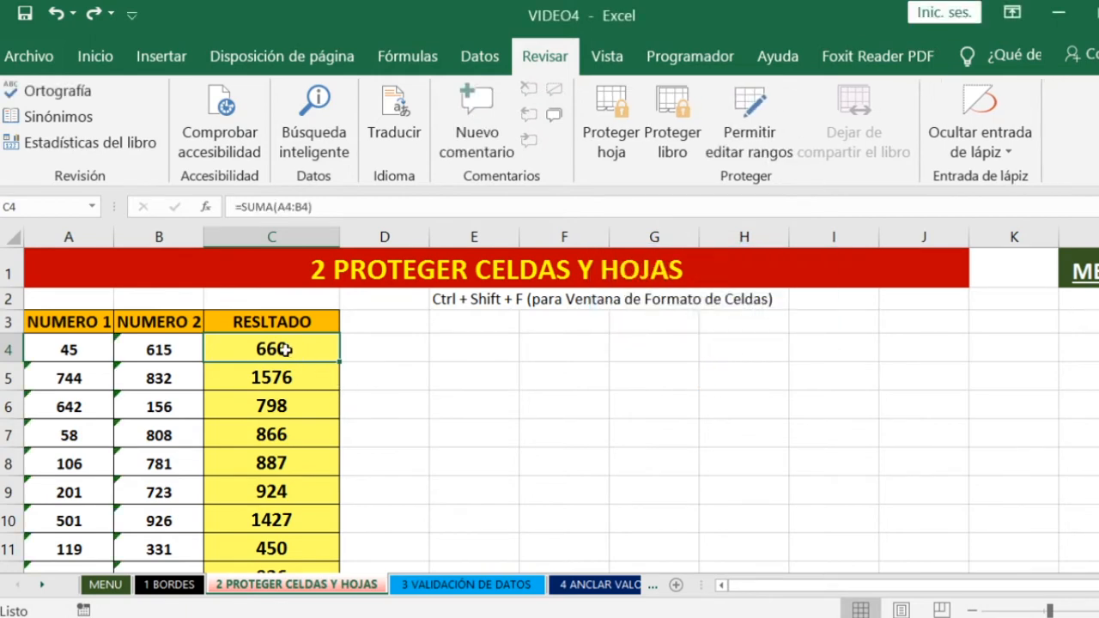
click(242, 207)
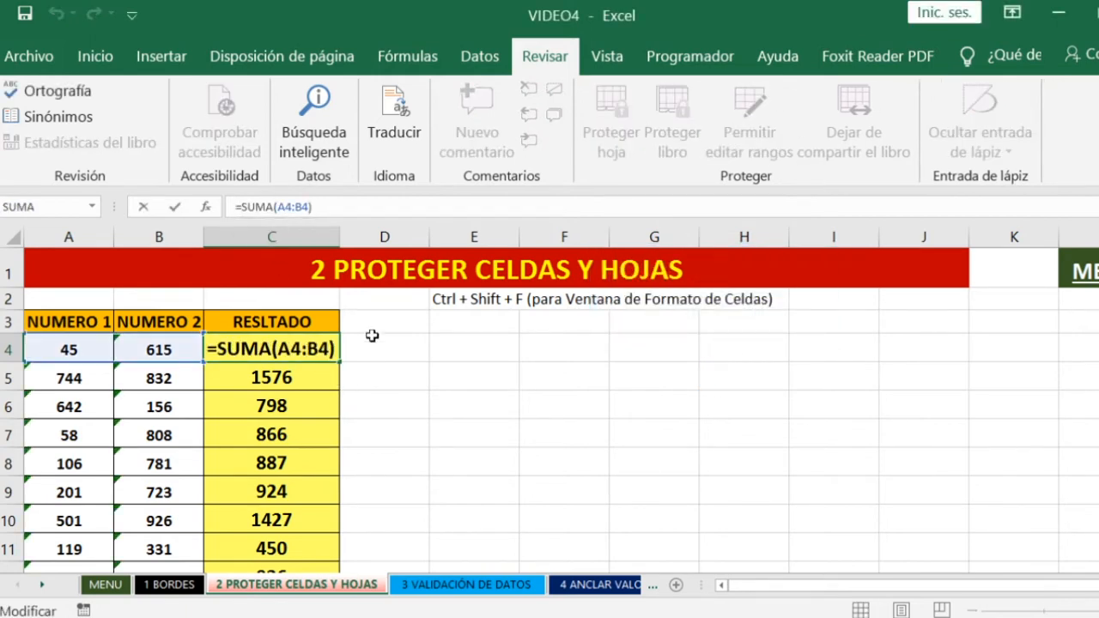
click(438, 348)
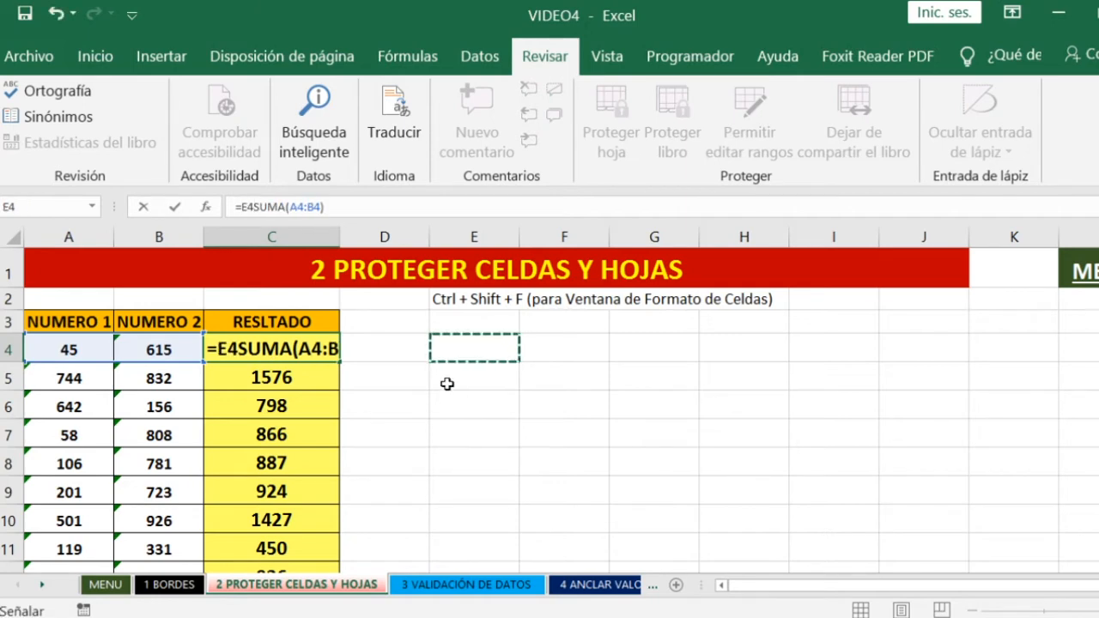
key(Escape)
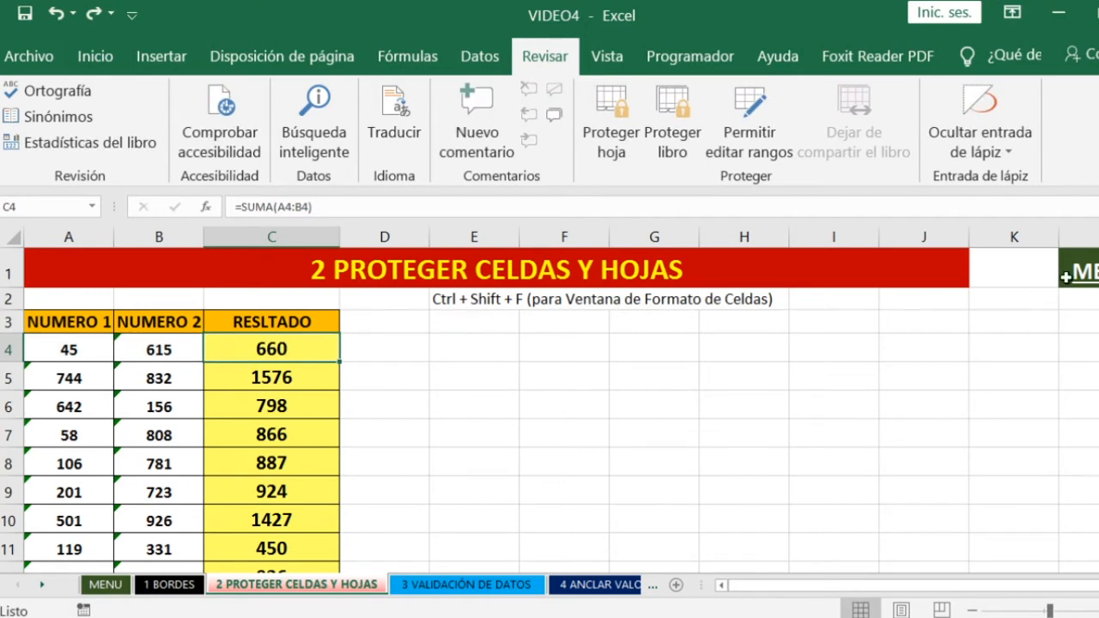
- Return to the MENU sheet and follow the link to VALIDACIÓN DE DATOS
click(1085, 272)
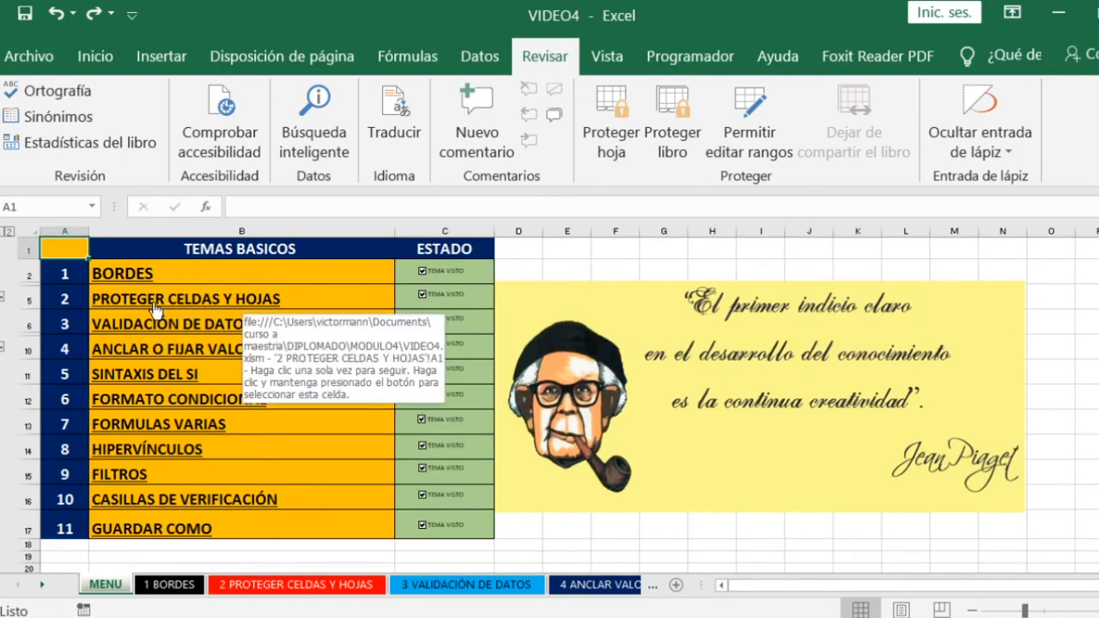
click(114, 330)
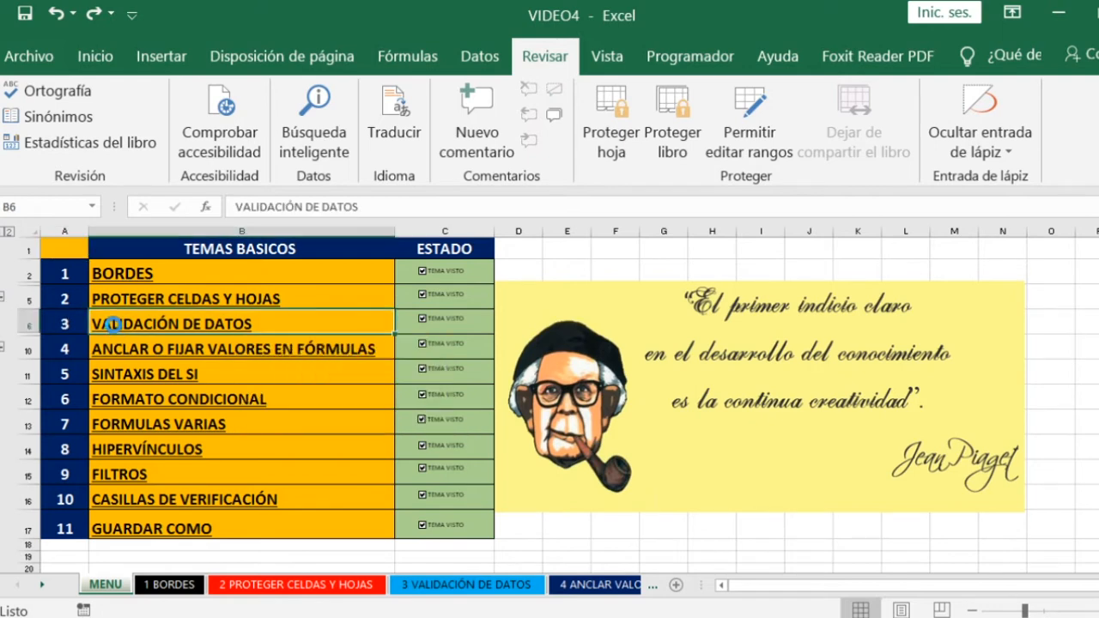
click(433, 371)
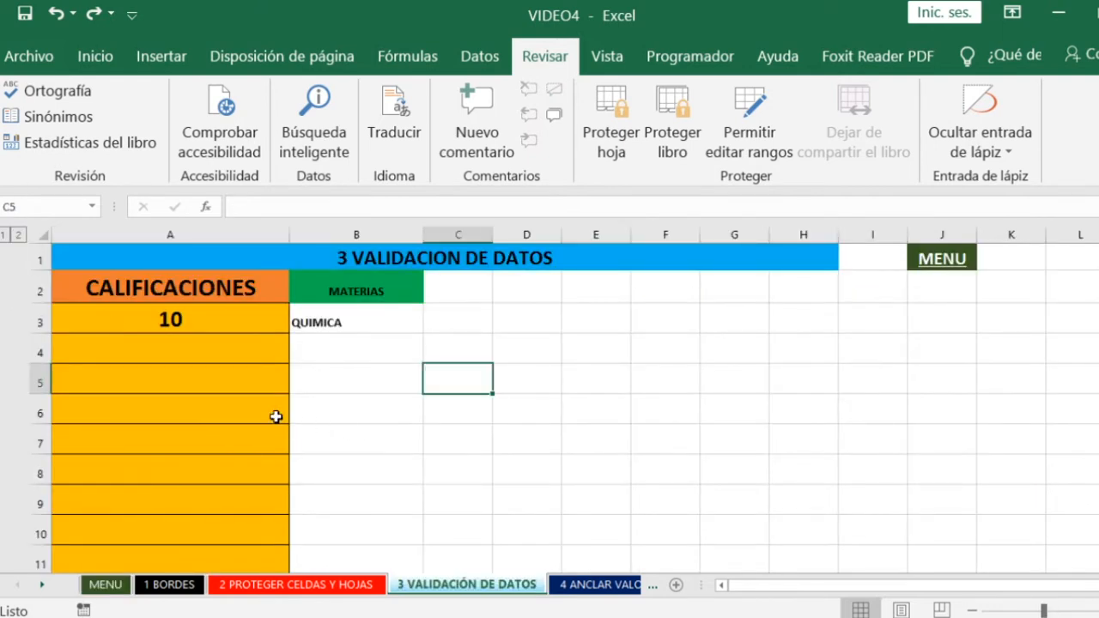
- Examine the input message of the CALIFICACIONES cells and the MATERIAS list lower on the sheet
click(170, 349)
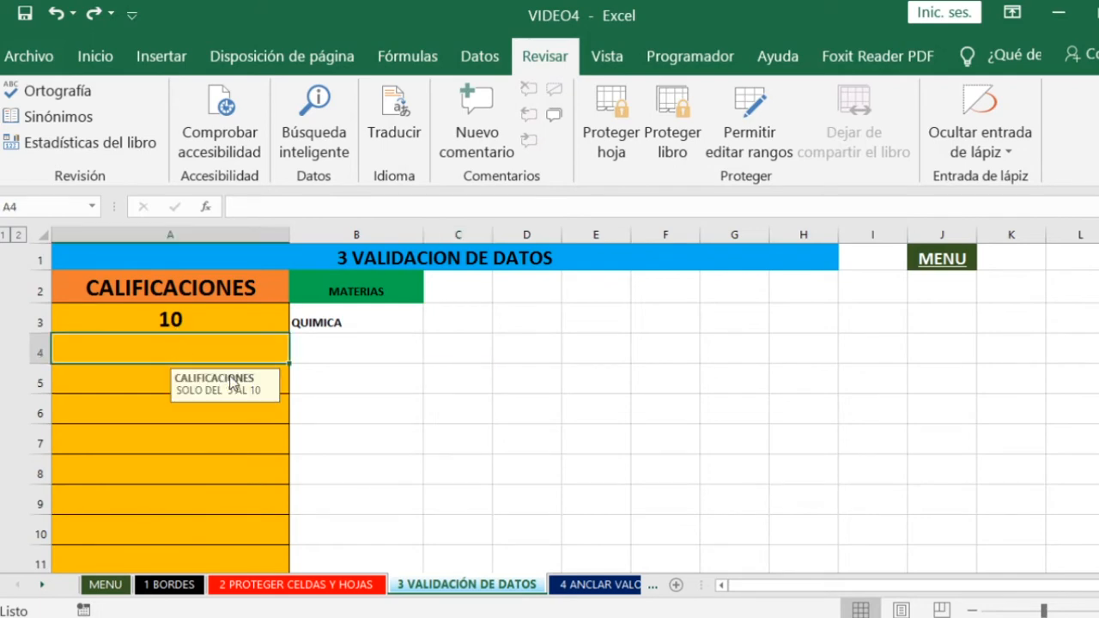
scroll(225, 375, down, 2)
click(974, 608)
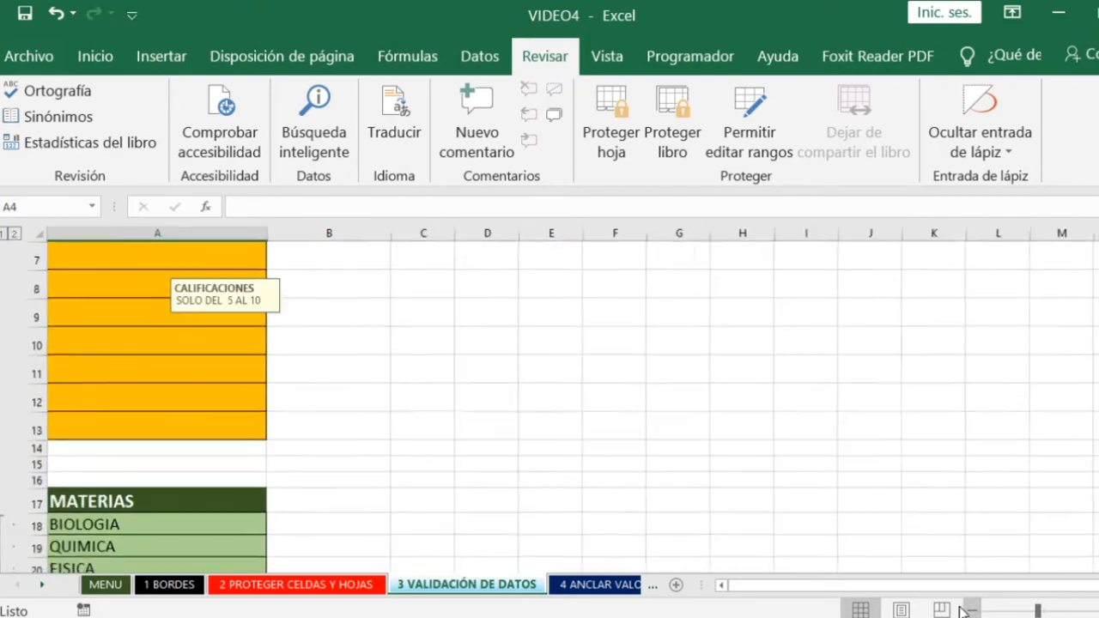
click(420, 411)
scroll(418, 409, up, 2)
click(182, 311)
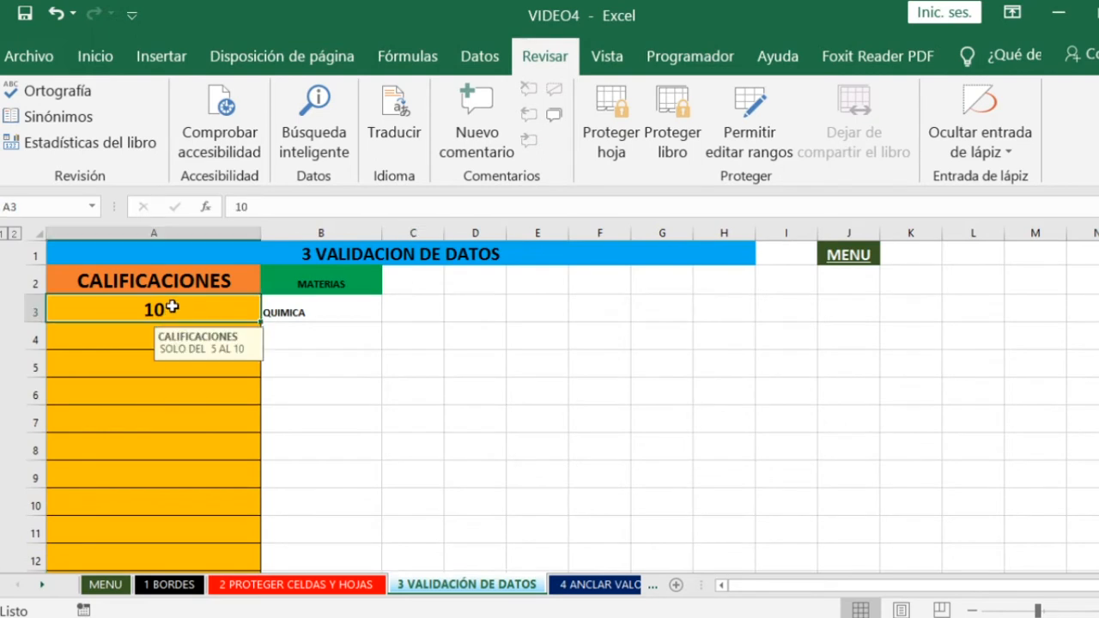
- Enter the grades 8, 5, 5 and 10 in cells A4 to A7 of the CALIFICACIONES column
click(133, 336)
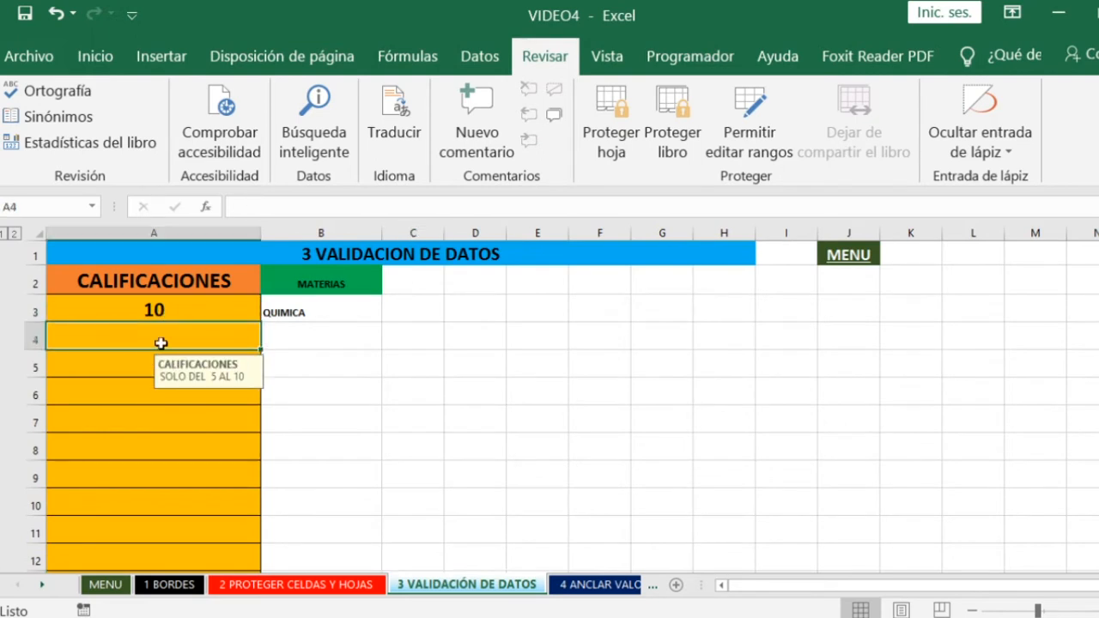
text(8)
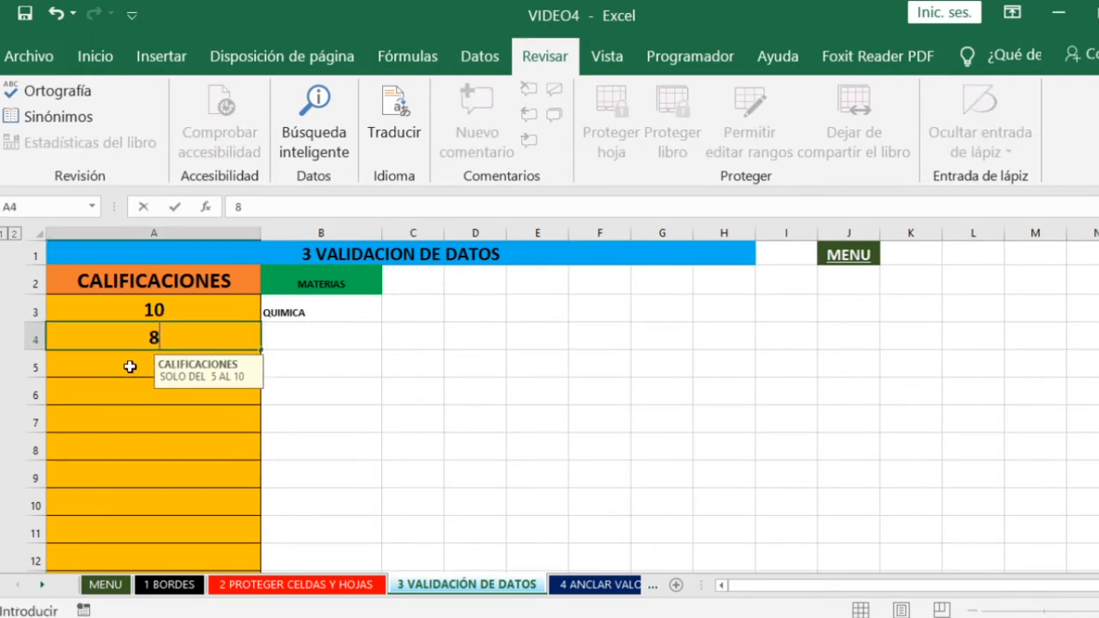
key(Return)
text(5)
click(339, 382)
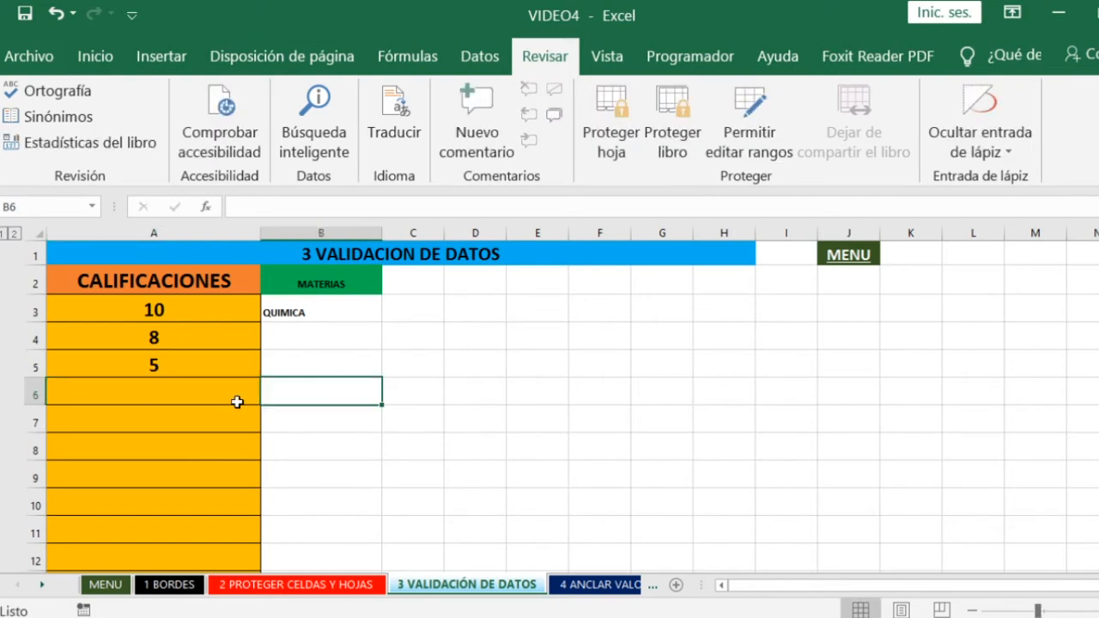
click(182, 391)
text(5)
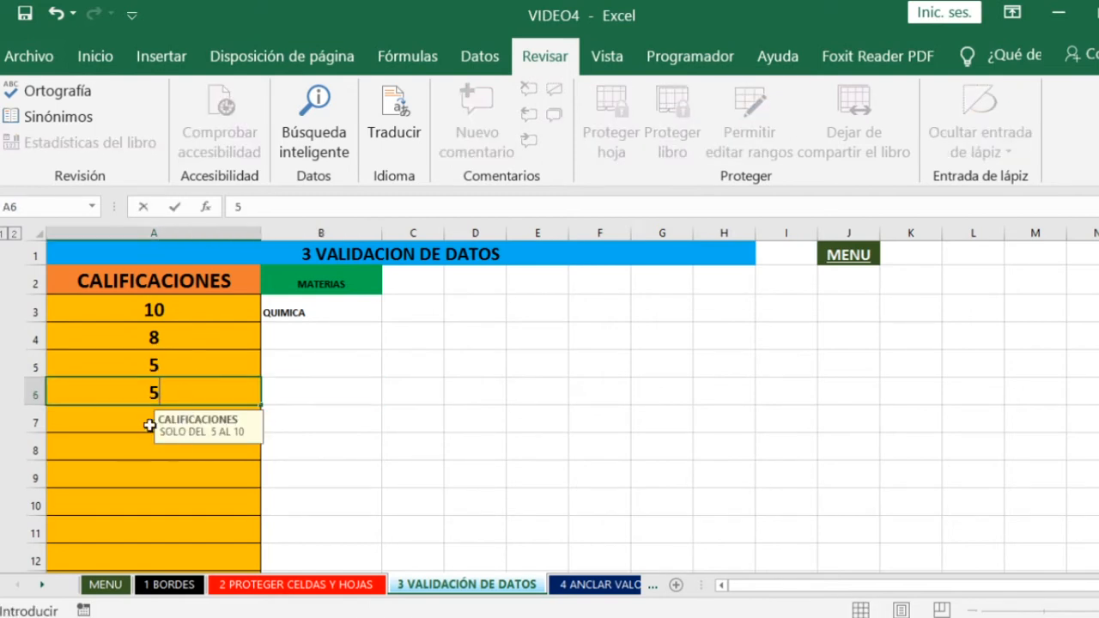
click(146, 425)
text(10)
click(314, 418)
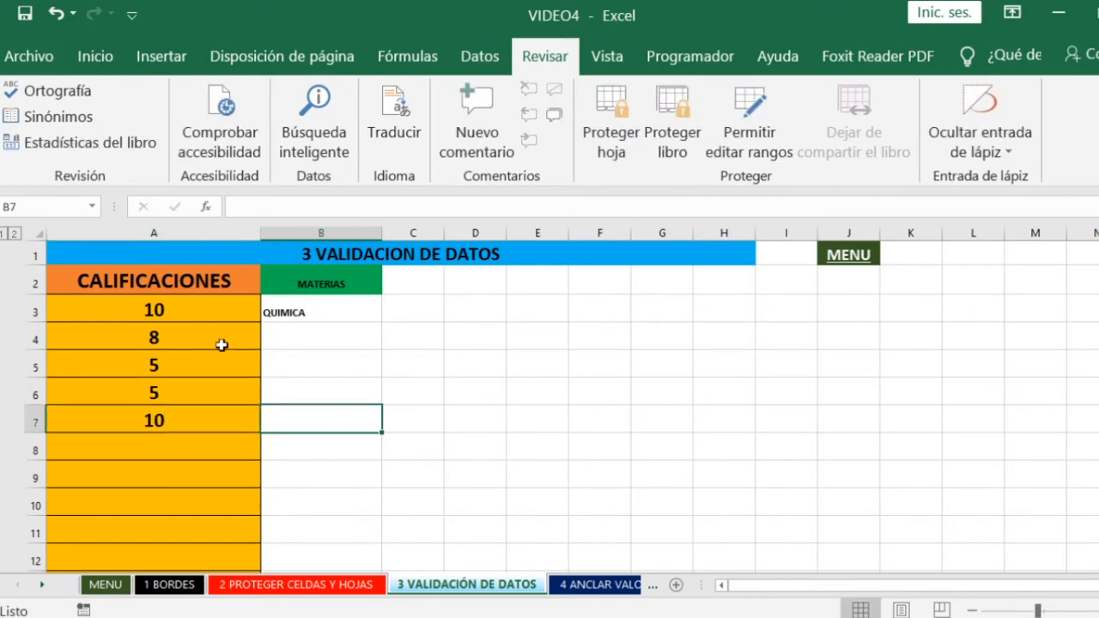
- Open data validation for the CALIFICACIONES cells from A3 down, choose Número entero as the allowed type, and check its limits
drag(185, 309, 176, 480)
scroll(326, 477, up, 2)
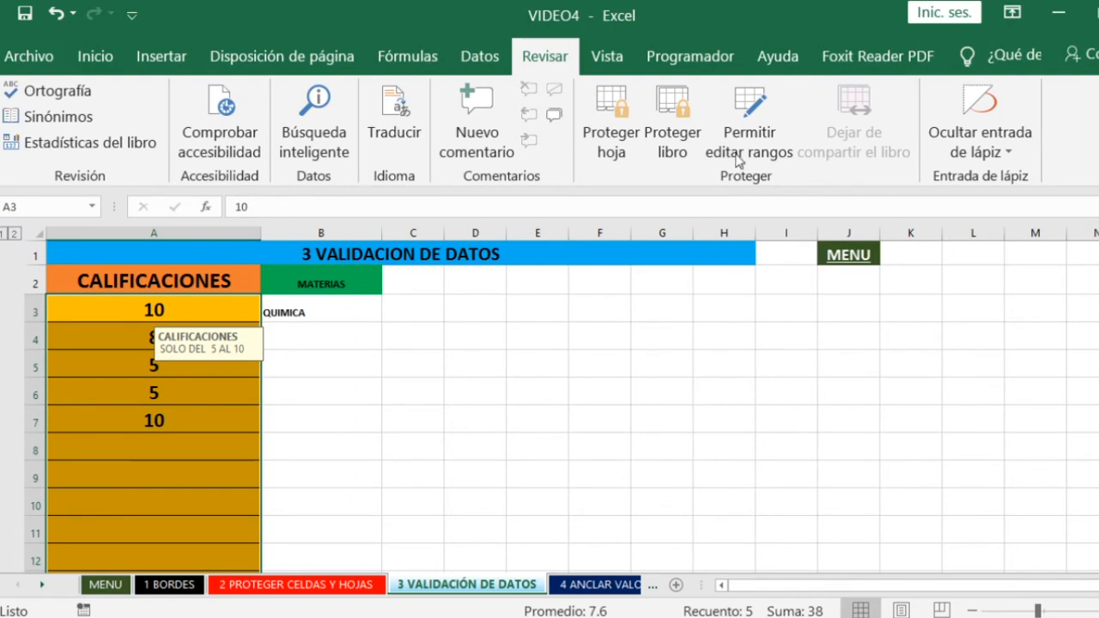
click(471, 57)
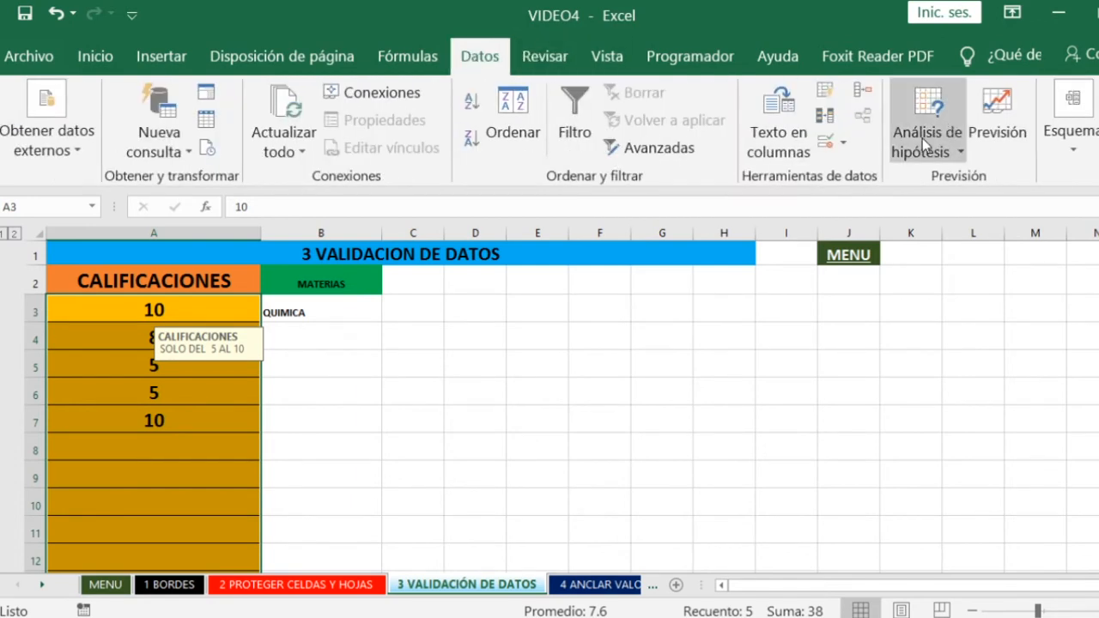
click(843, 144)
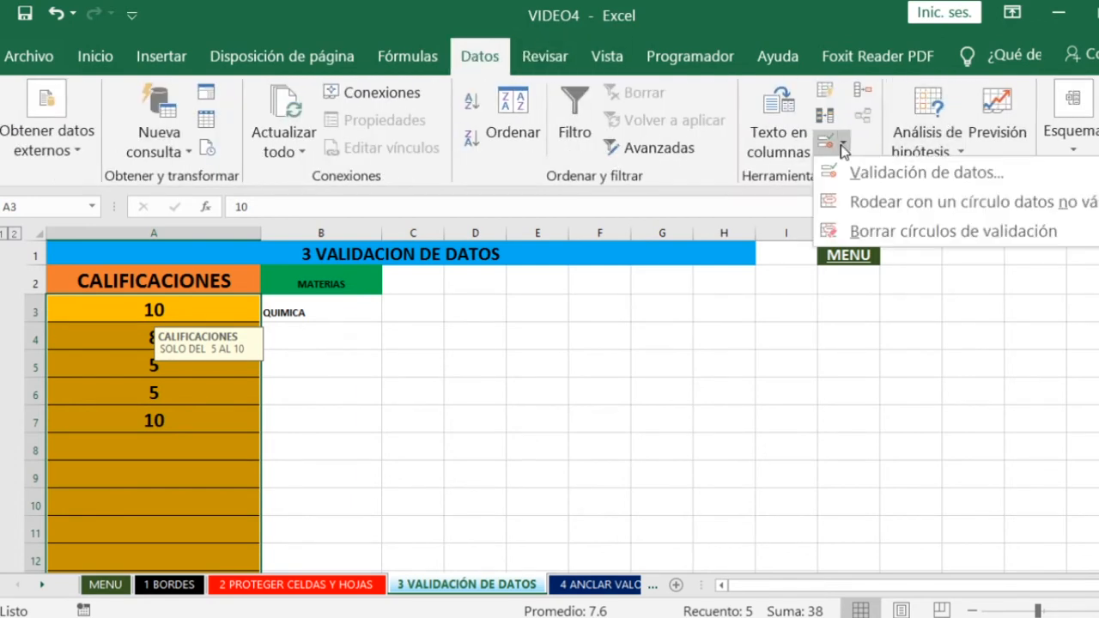
click(893, 178)
drag(613, 172, 582, 151)
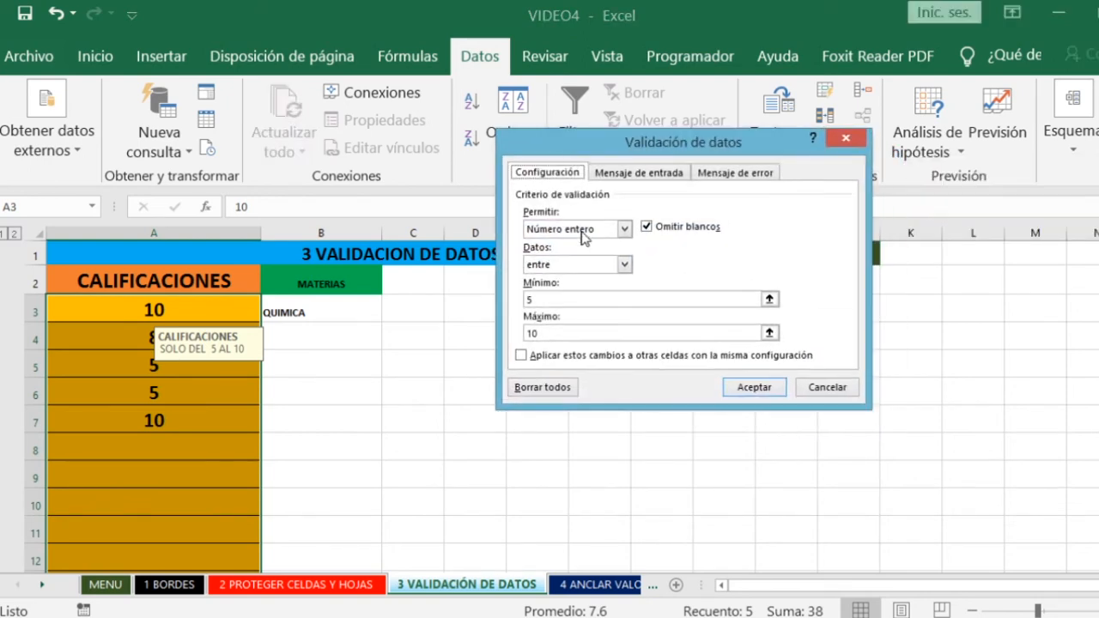
click(624, 229)
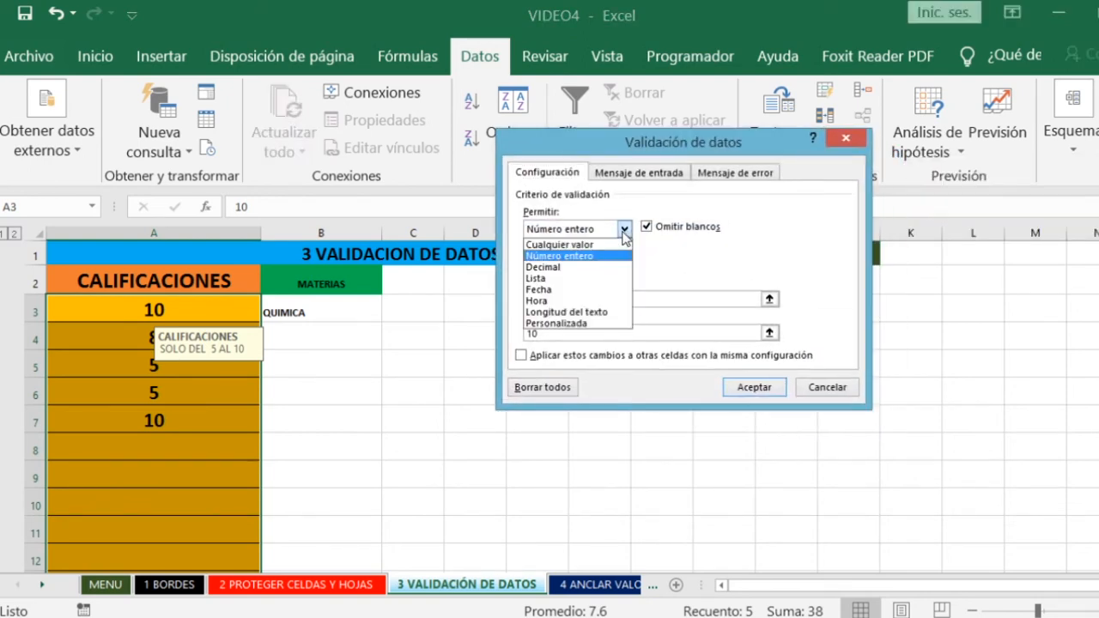
click(578, 259)
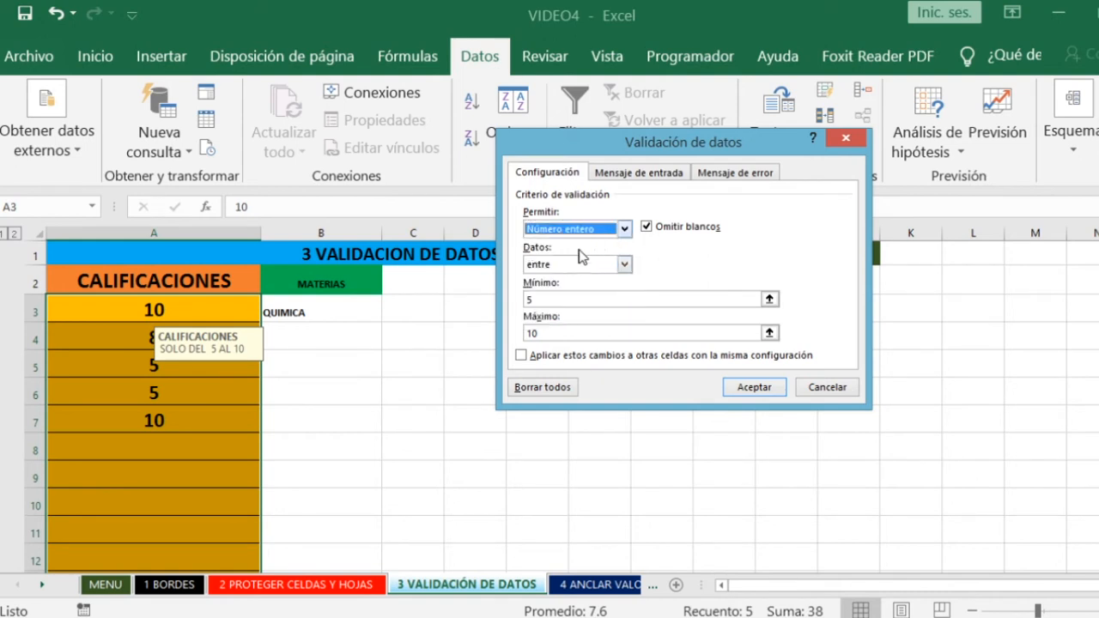
click(542, 300)
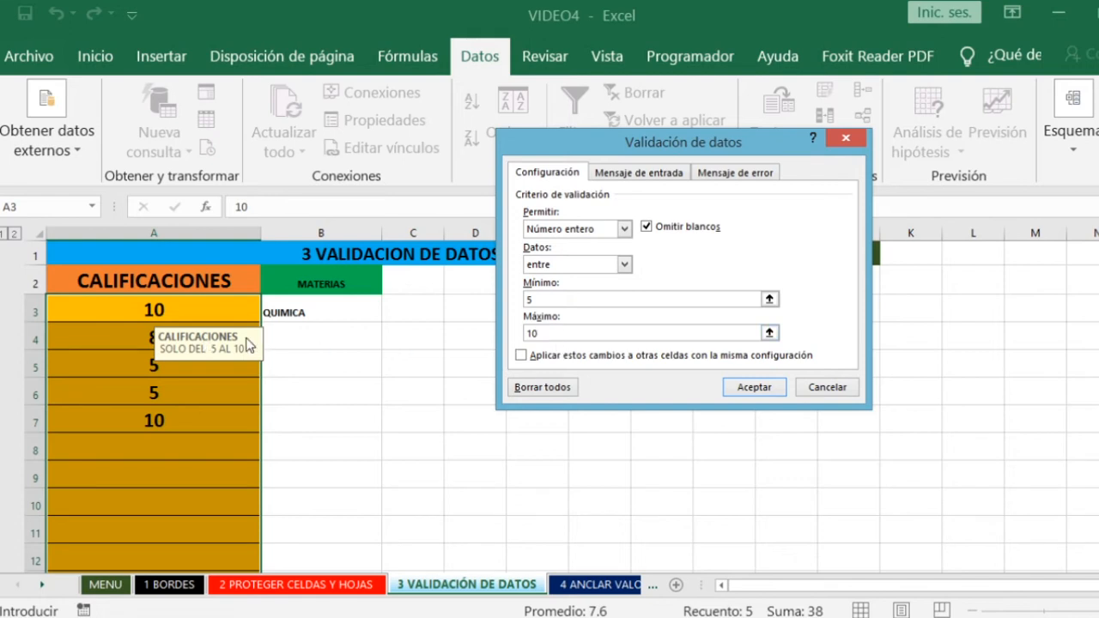
- Review the validation's input message, and apply the rule with the Información error alert style after trying Alto
click(648, 176)
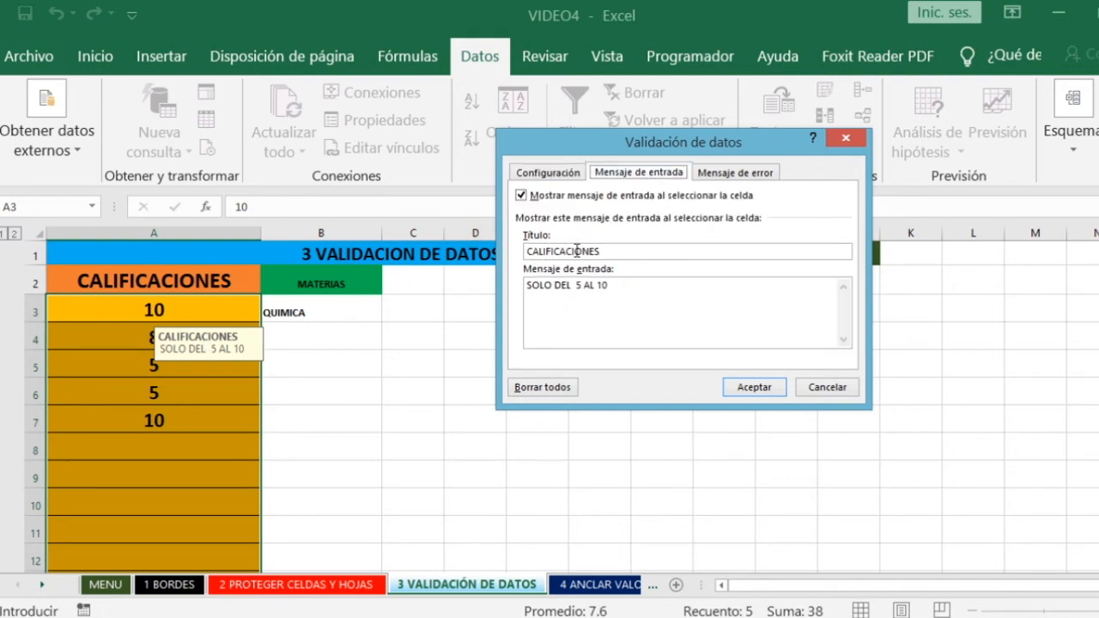
click(625, 254)
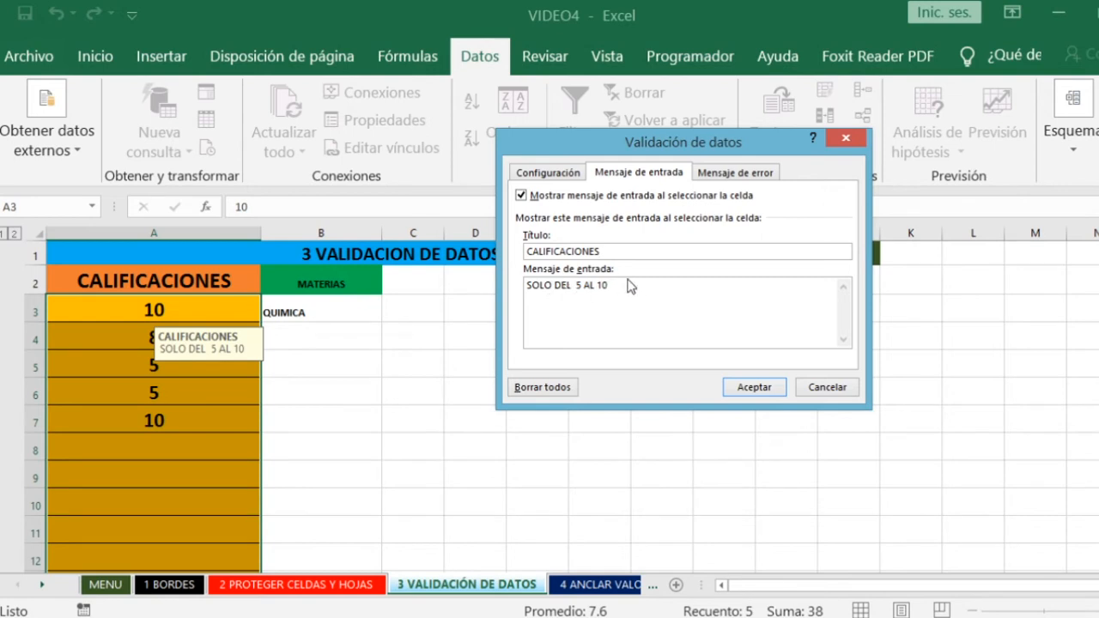
click(740, 174)
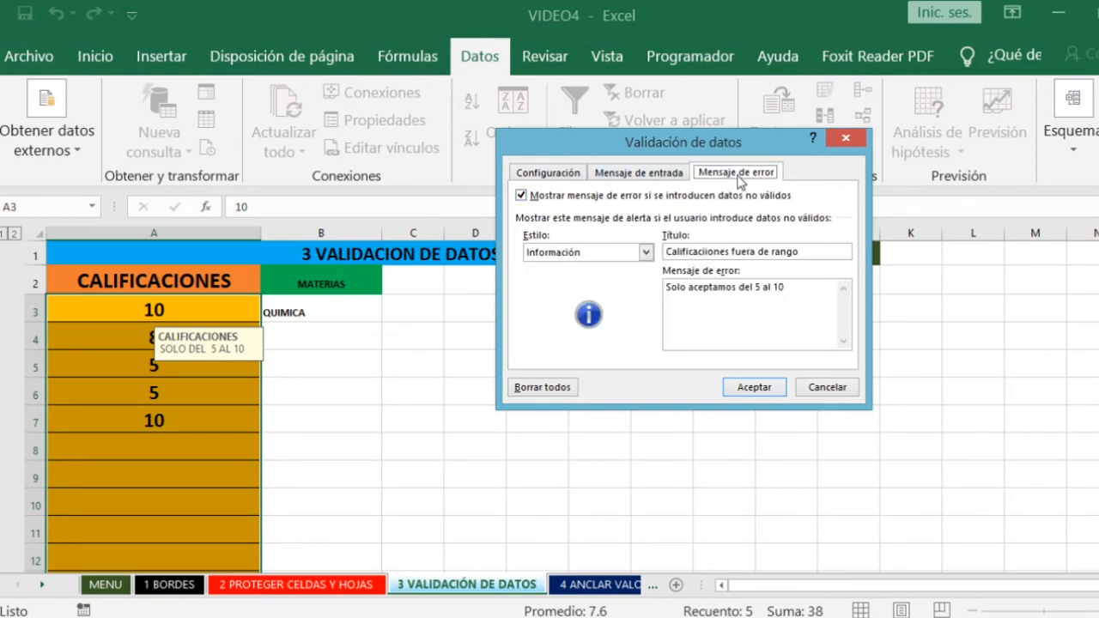
click(646, 252)
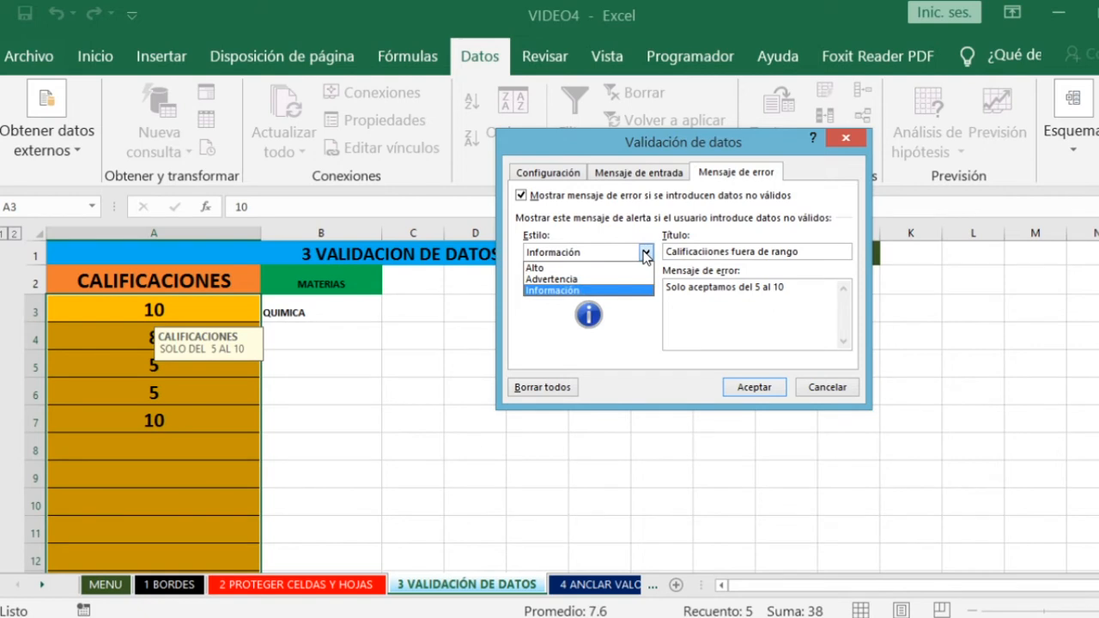
click(560, 268)
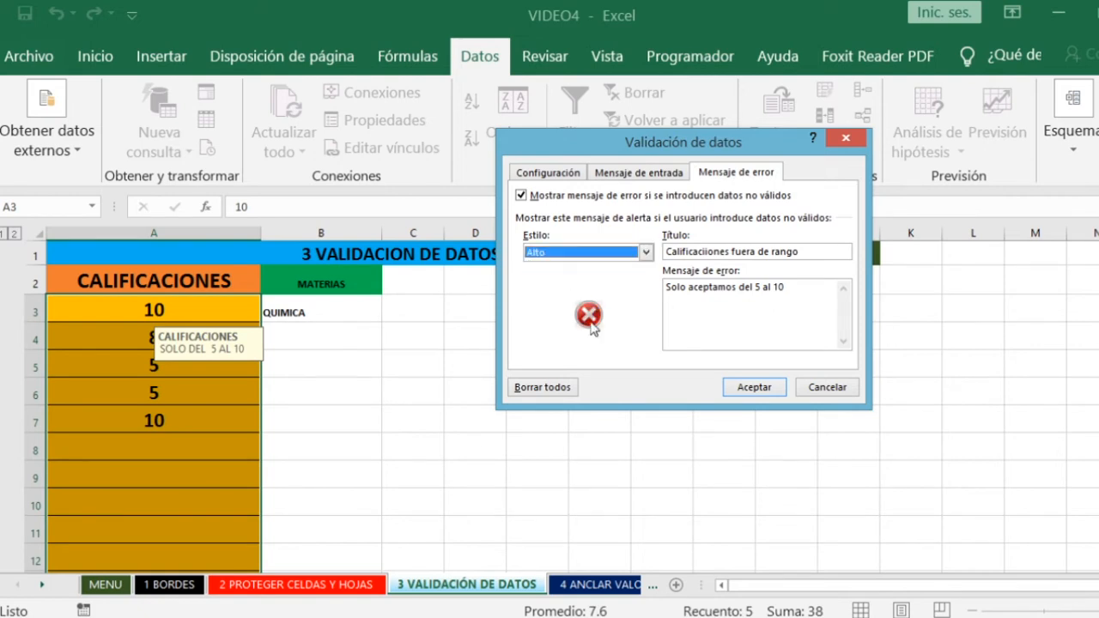
click(645, 253)
click(566, 293)
click(753, 387)
click(477, 396)
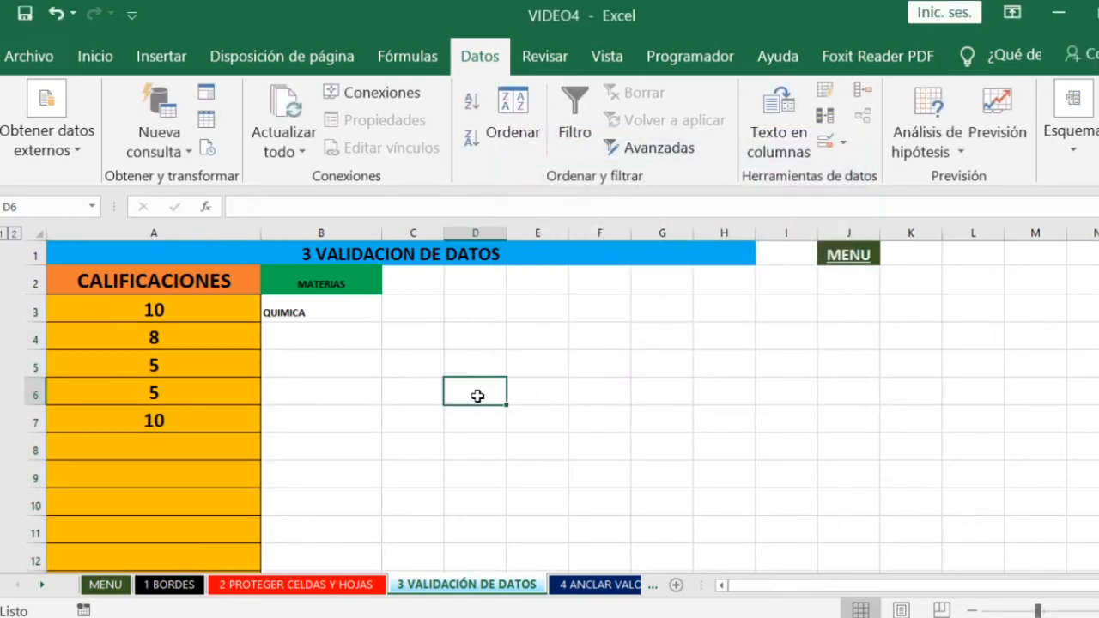
- Test the validation by trying to enter the out-of-range grade 11 in A3, and cancel the entry
click(175, 309)
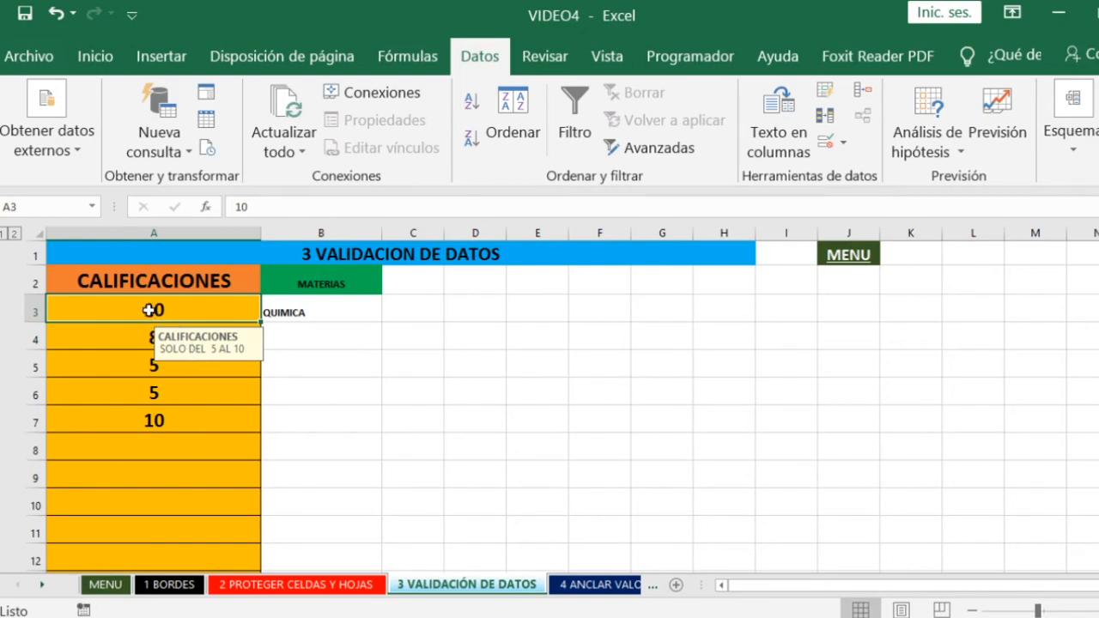
text(11)
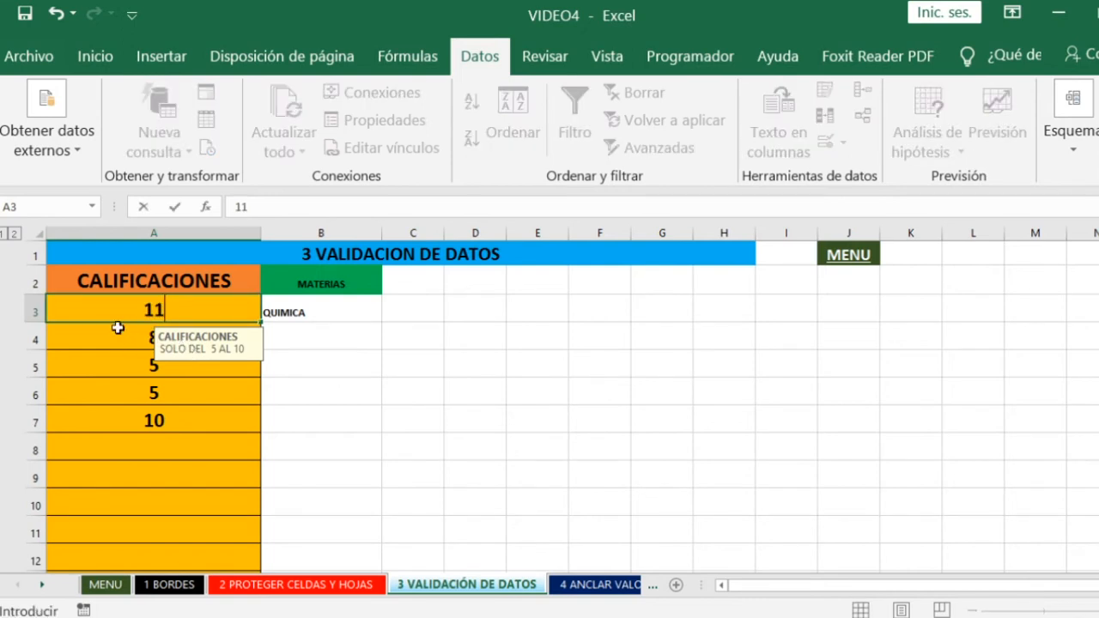
key(Return)
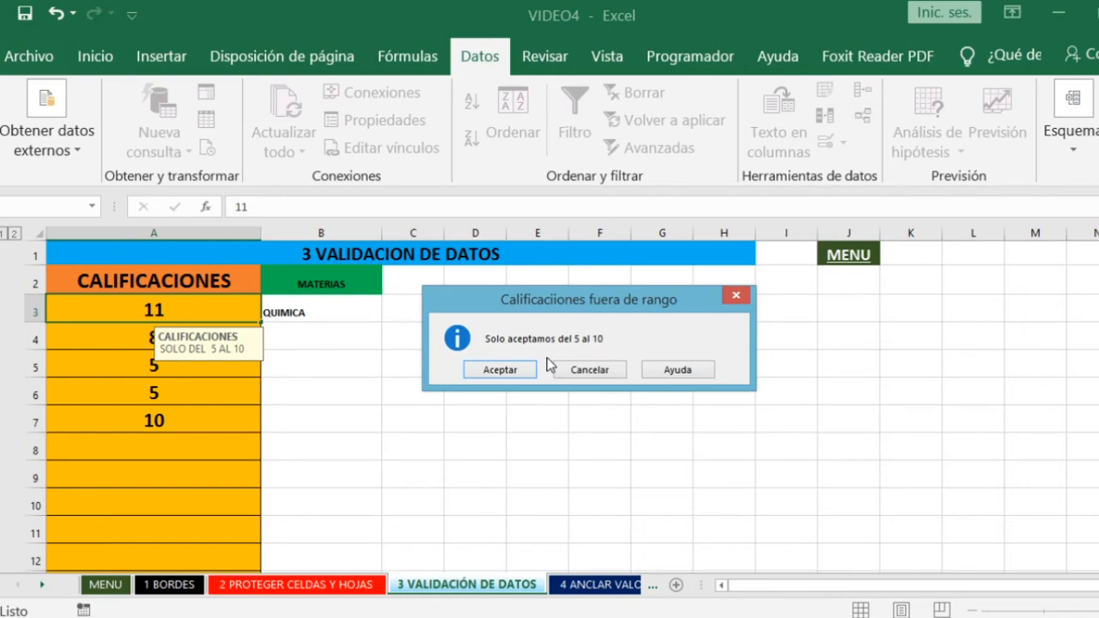
click(589, 371)
click(125, 333)
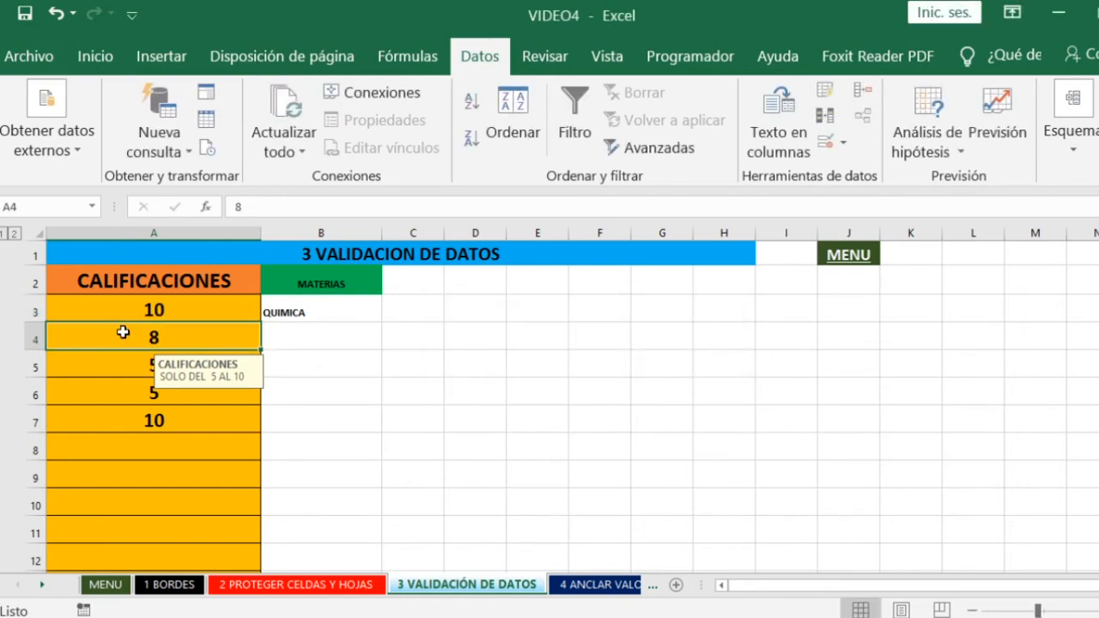
click(163, 310)
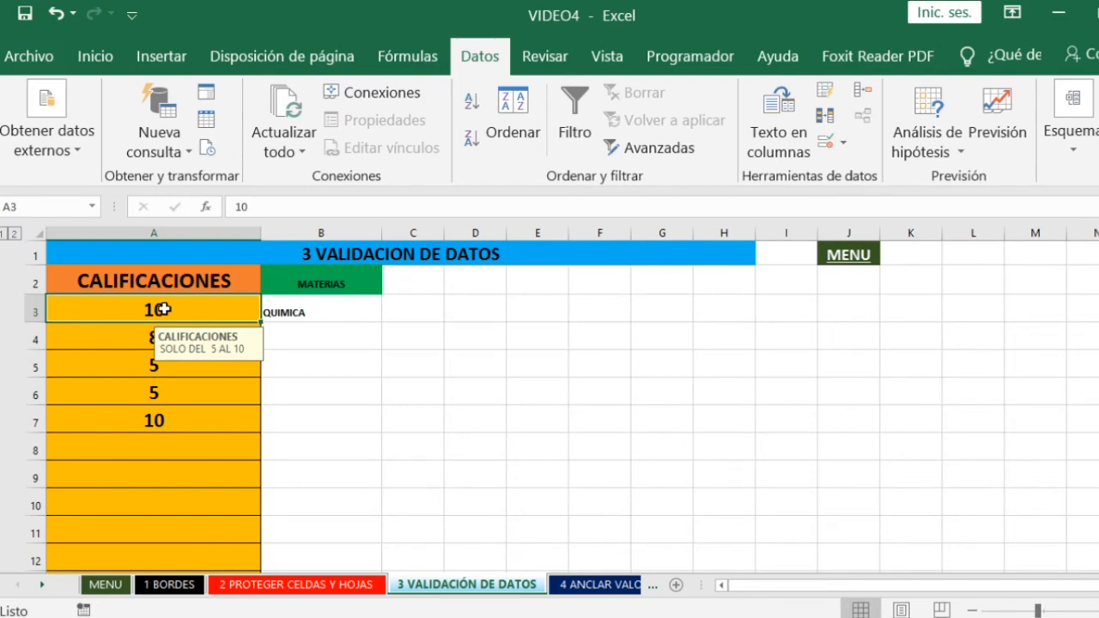
- Test the lower limit by trying to enter the grade 4 in A8, and cancel the entry
click(219, 464)
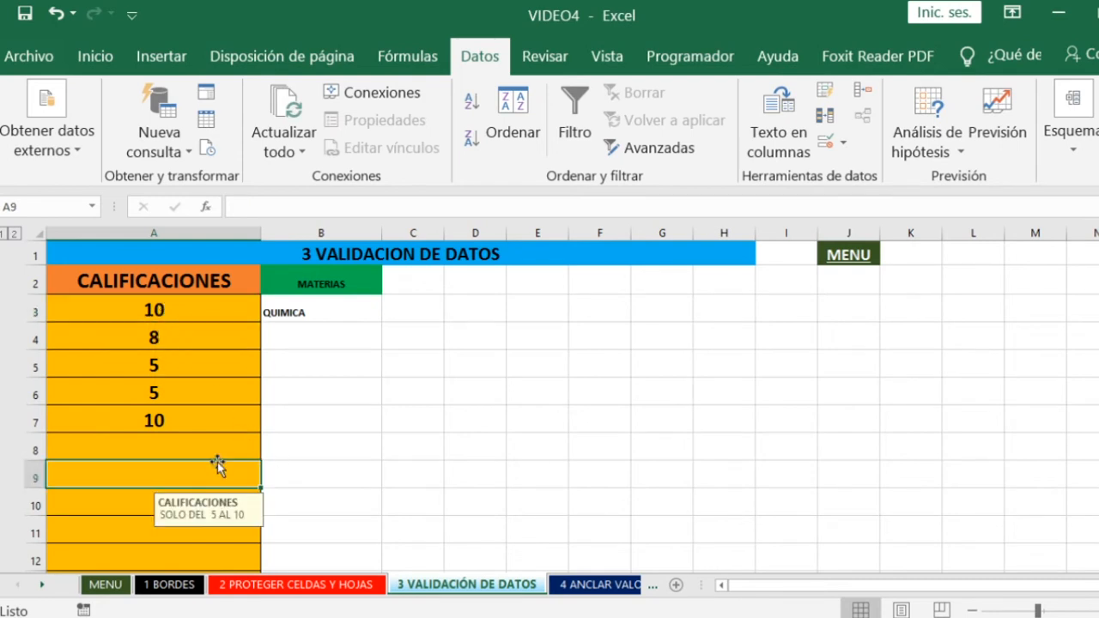
click(164, 448)
text(4)
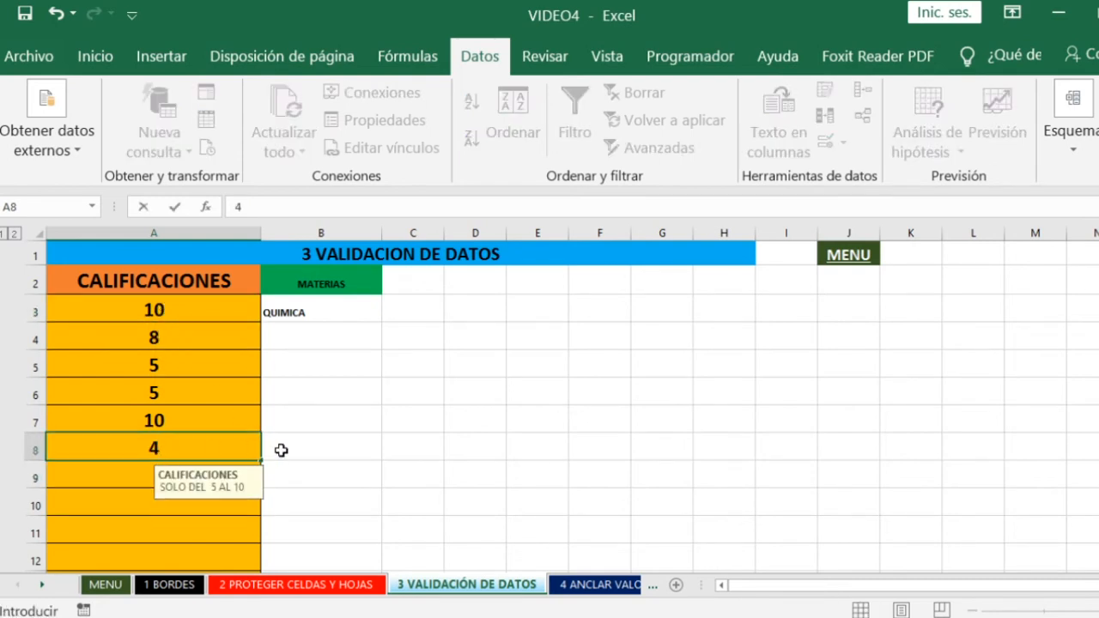
click(199, 449)
key(Return)
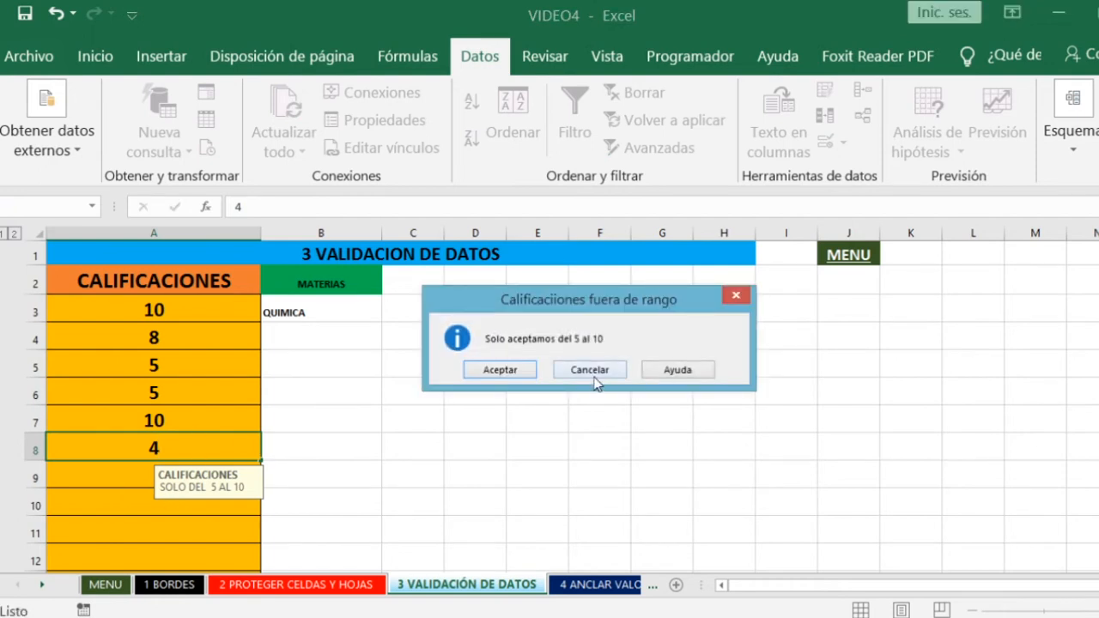
click(583, 373)
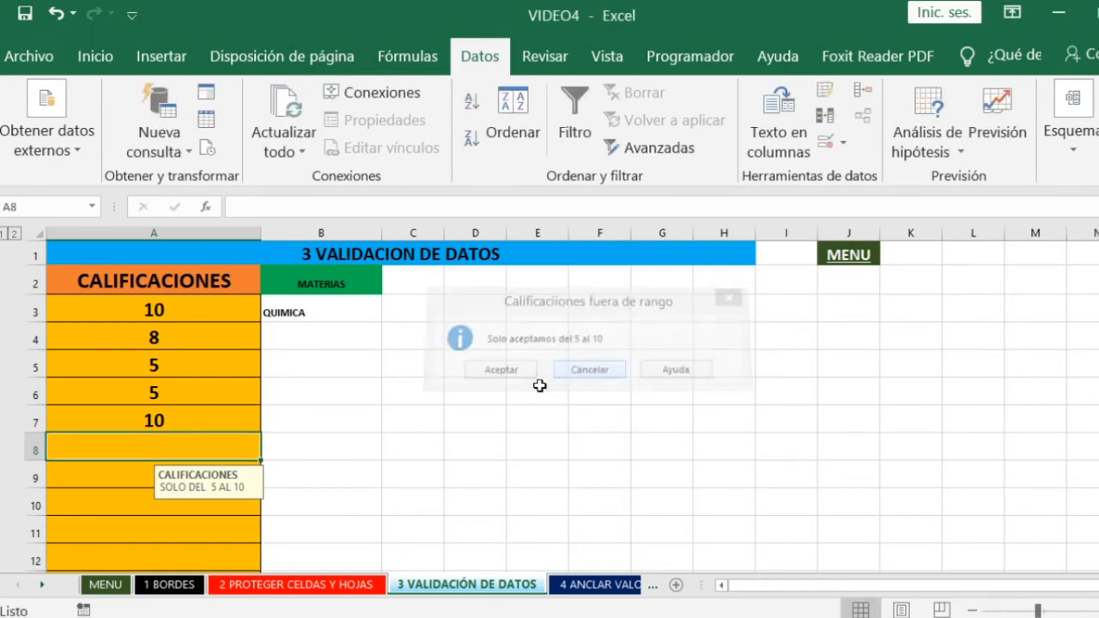
- Examine the CALIFICACIONES column and the MATERIAS list of subjects starting at A17
scroll(388, 386, down, 4)
scroll(218, 341, up, 4)
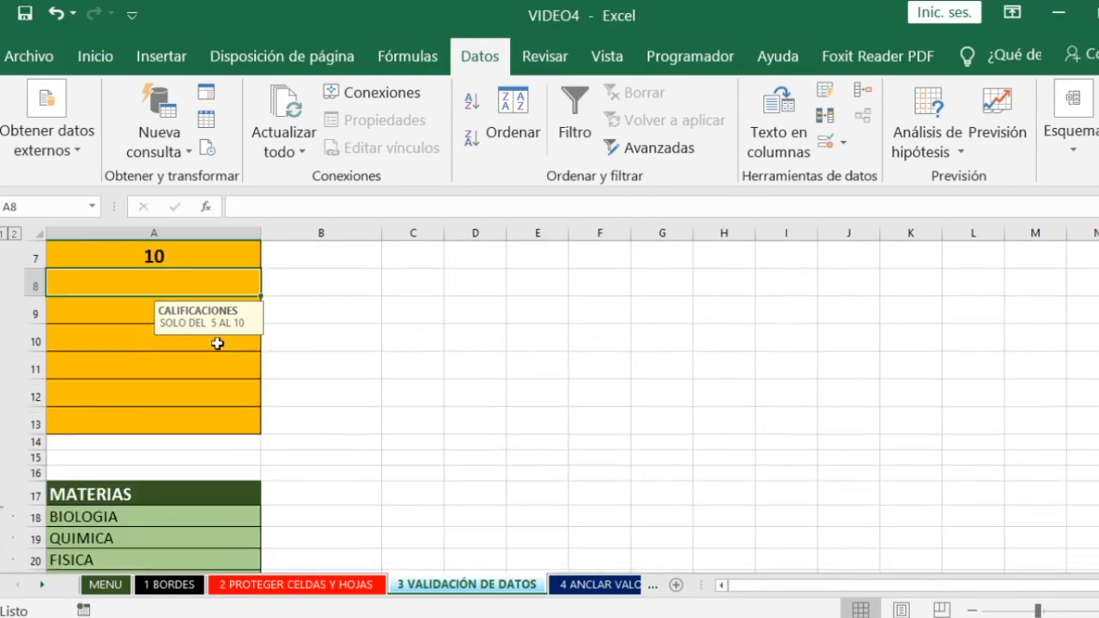
click(158, 314)
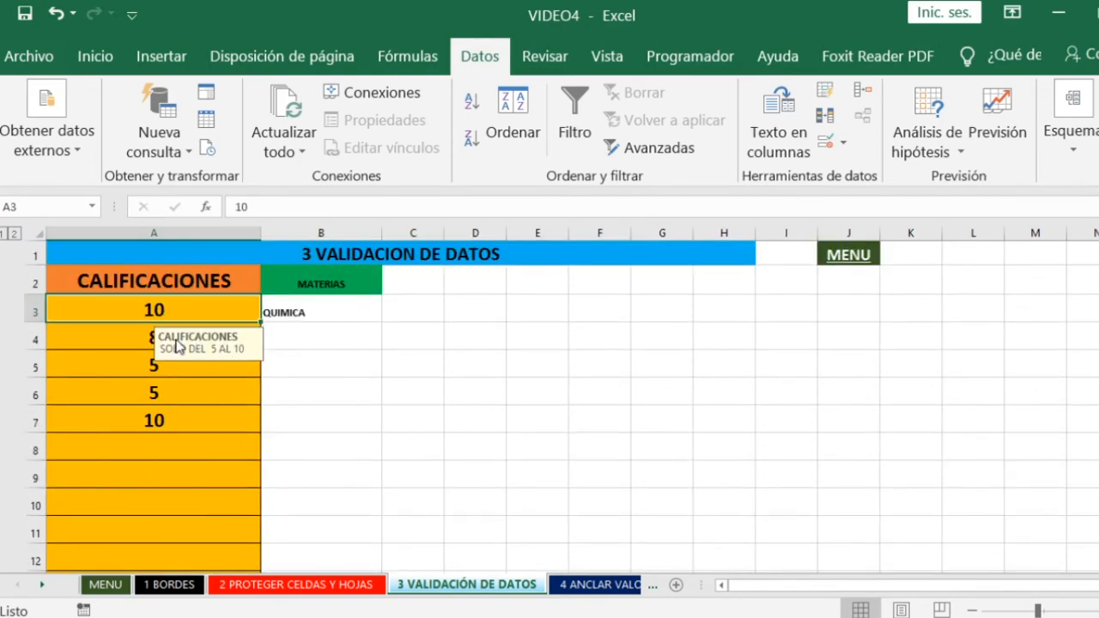
scroll(339, 376, down, 4)
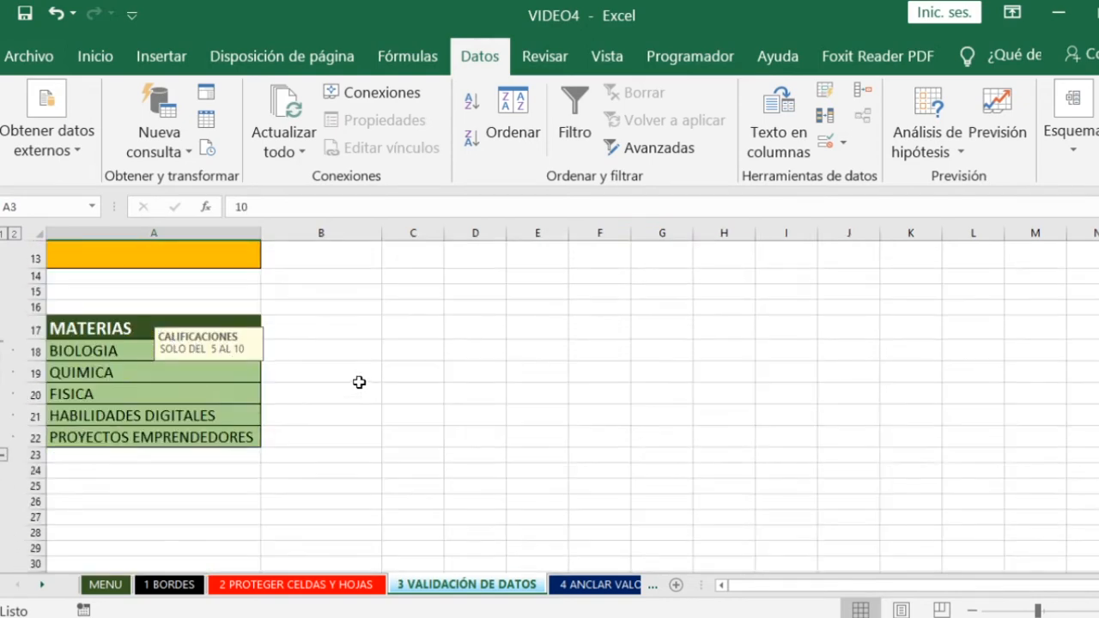
click(79, 327)
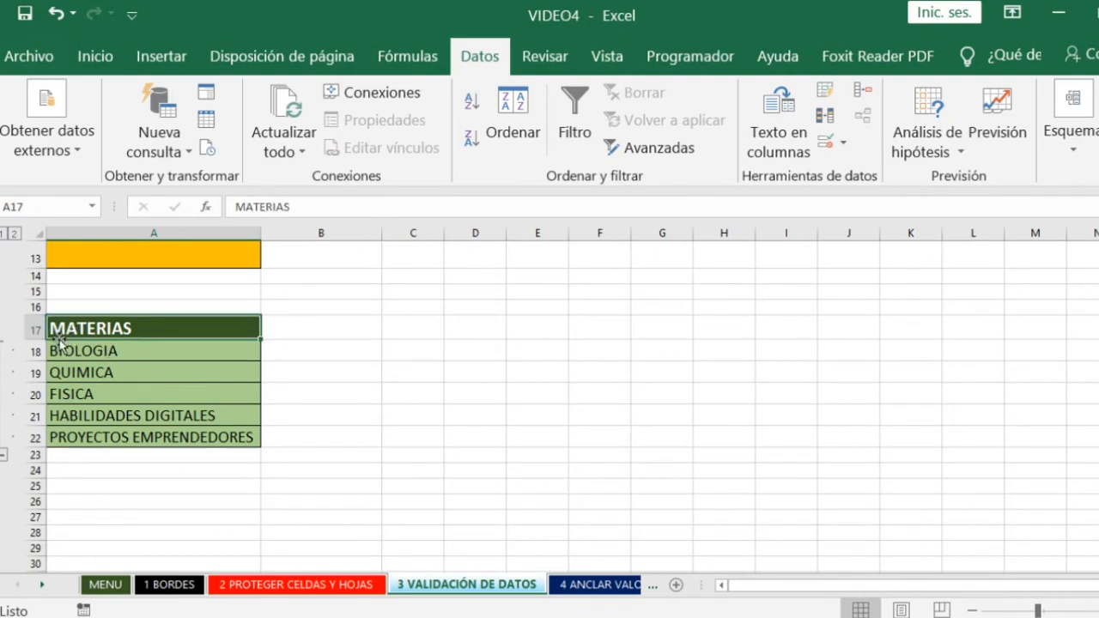
double_click(84, 351)
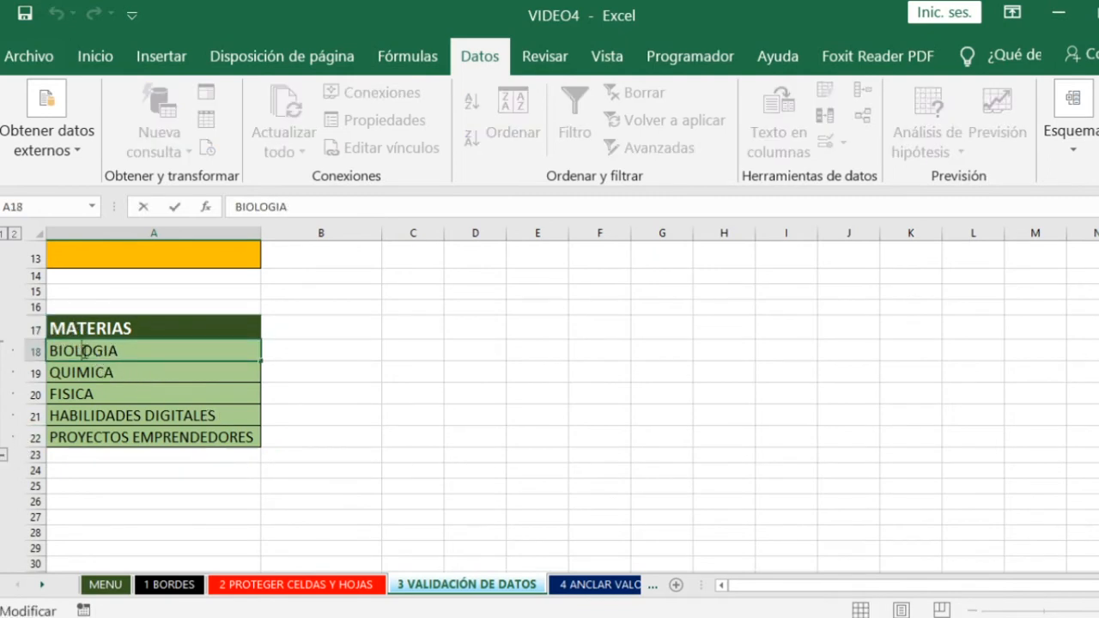
- Leave cell A18 unedited, and collapse and expand the grouped subject rows 18 to 22 twice
click(4, 455)
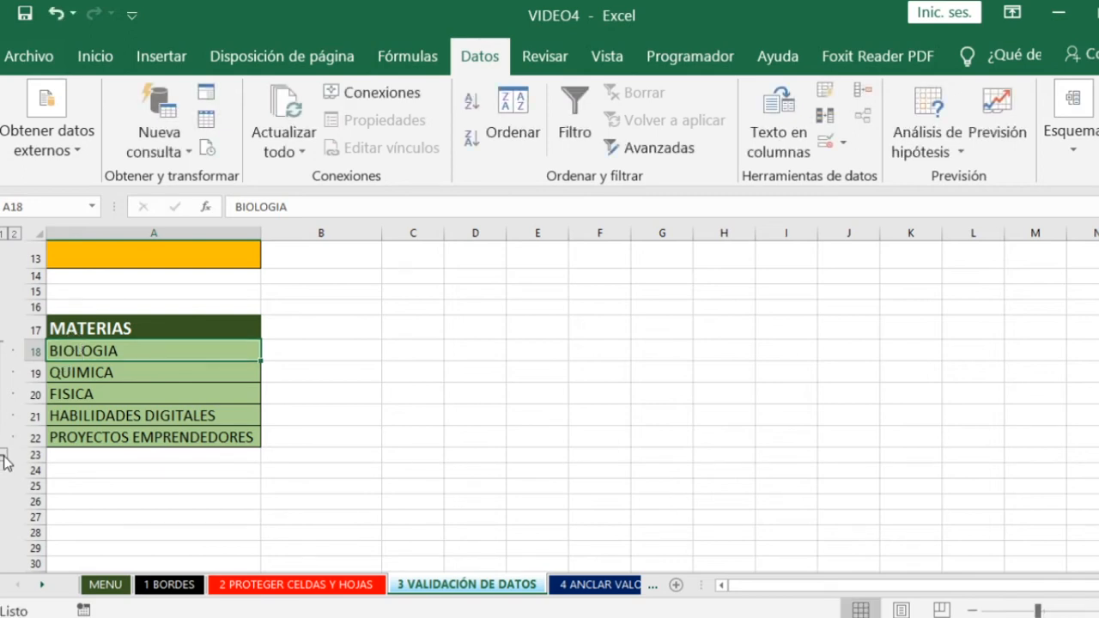
click(3, 455)
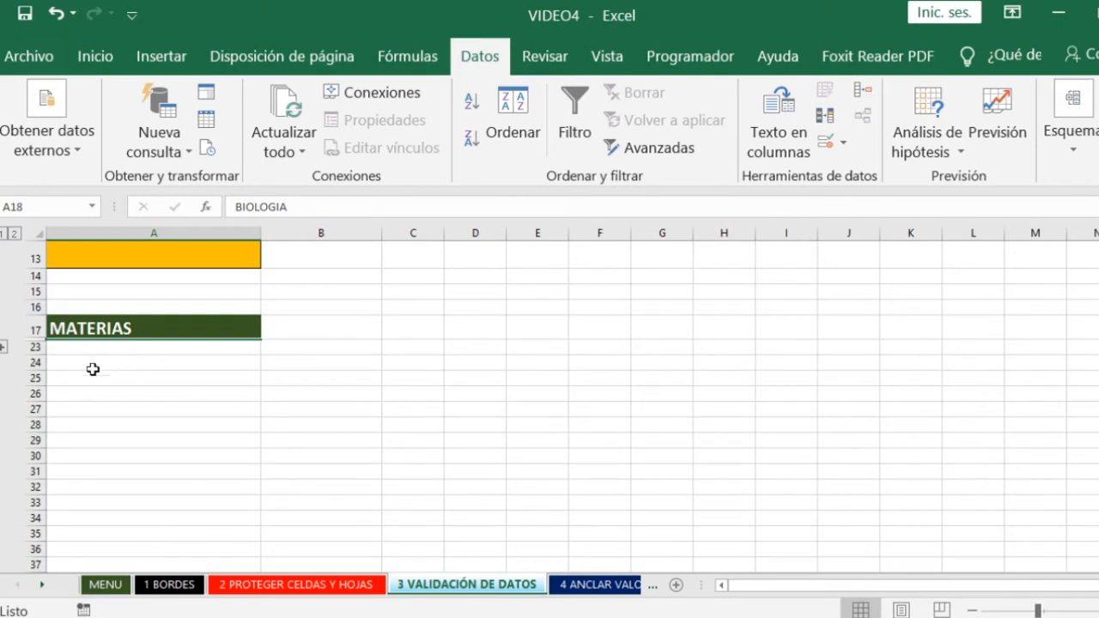
click(3, 348)
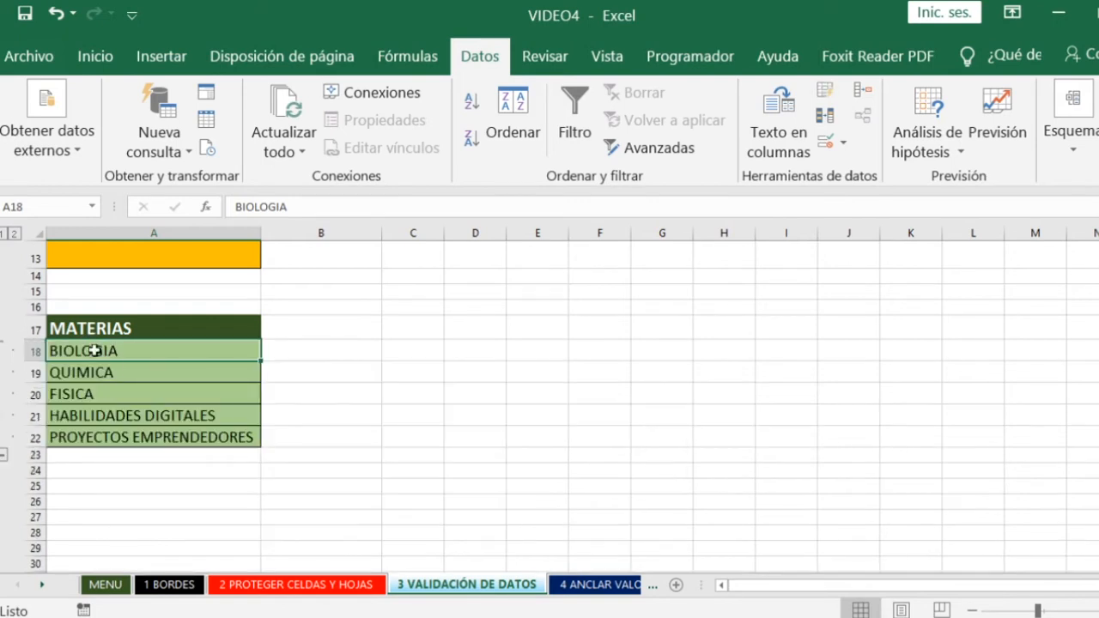
click(4, 457)
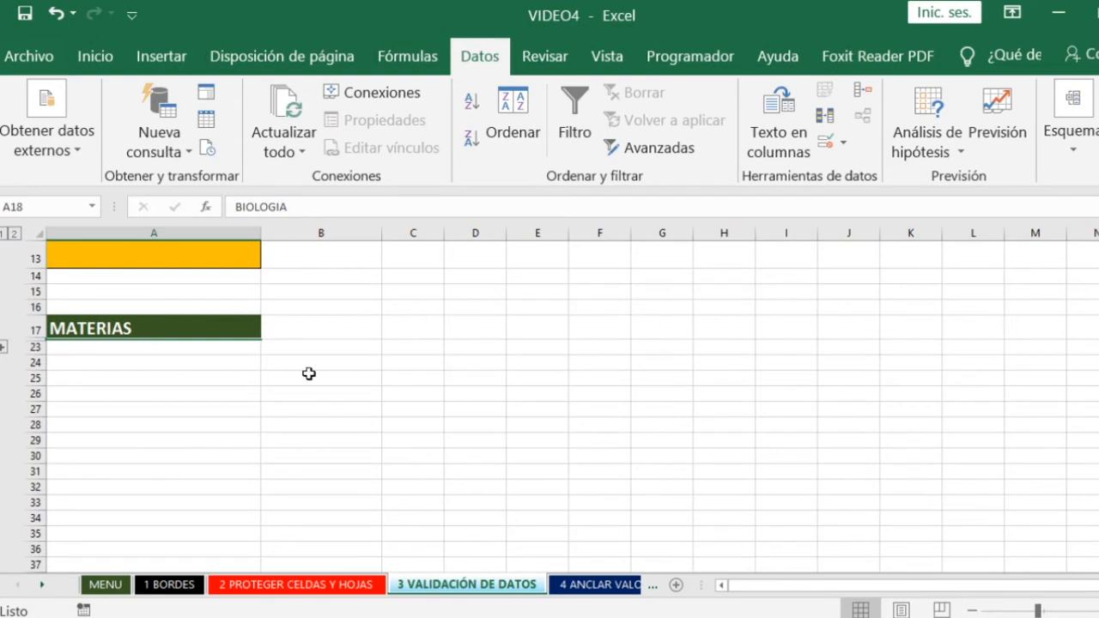
click(3, 347)
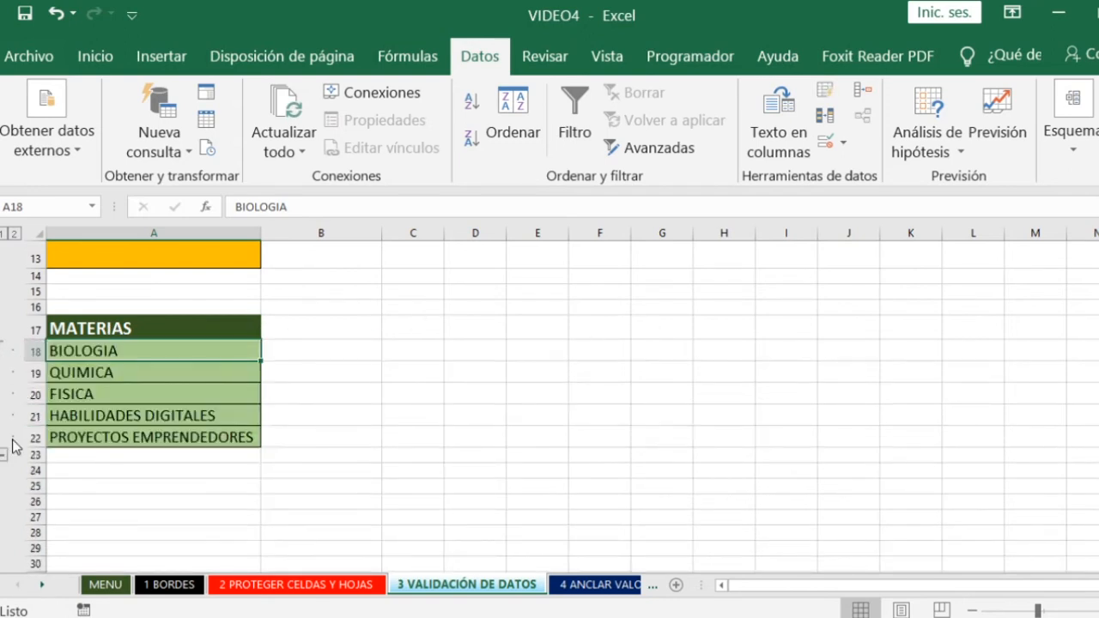
- Group the subject cells A18 to A22, from BIOLOGIA to PROYECTOS EMPRENDEDORES, by Filas
drag(97, 350, 101, 439)
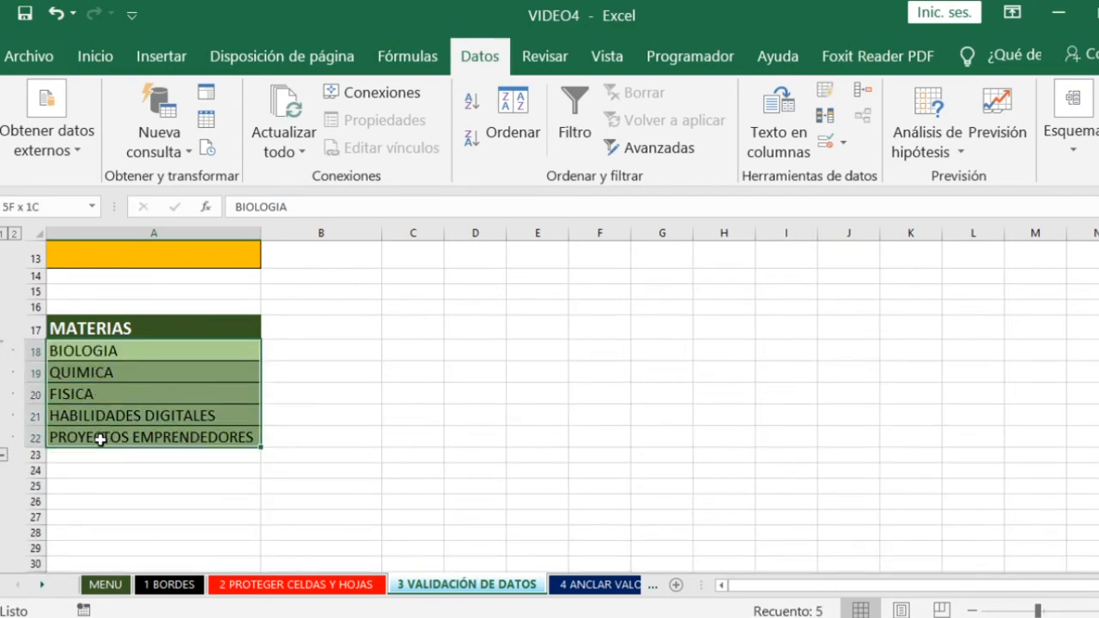
click(112, 328)
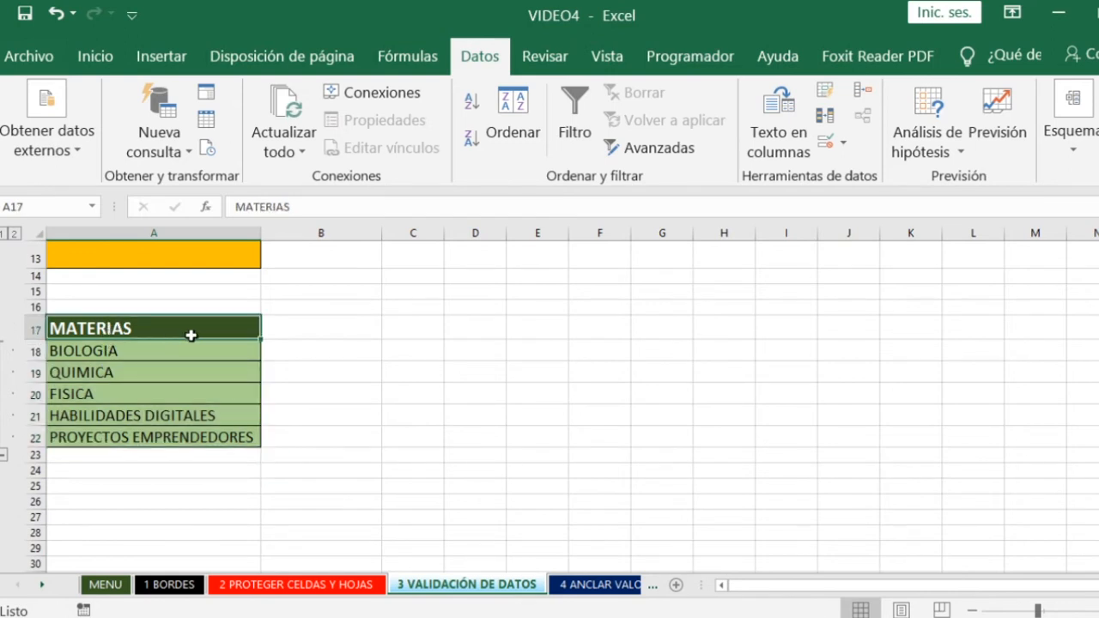
drag(101, 352, 106, 431)
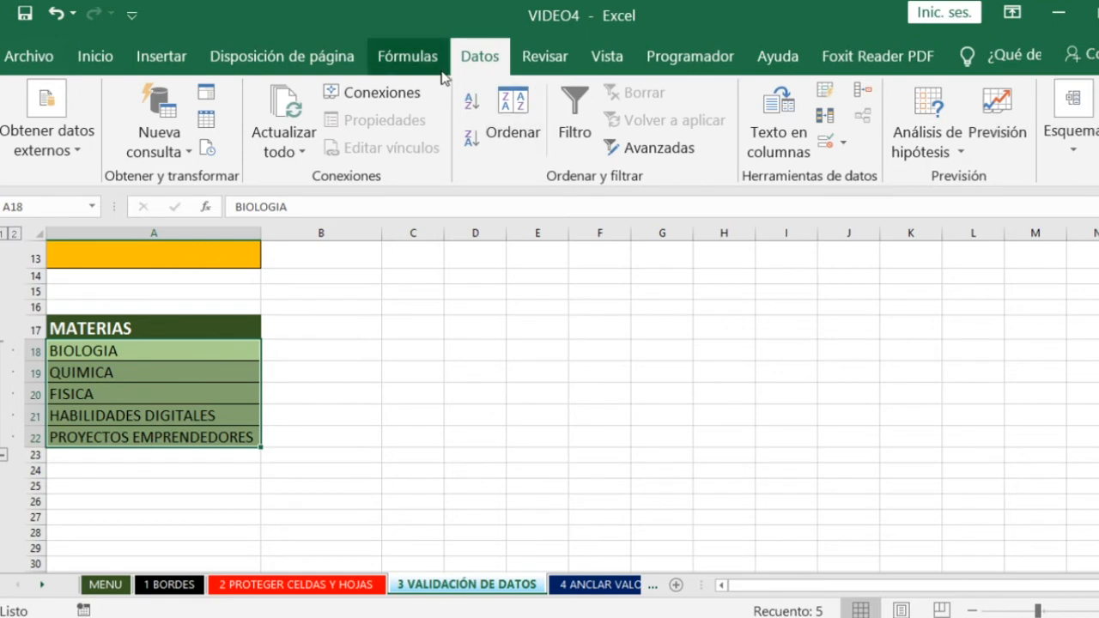
click(1072, 158)
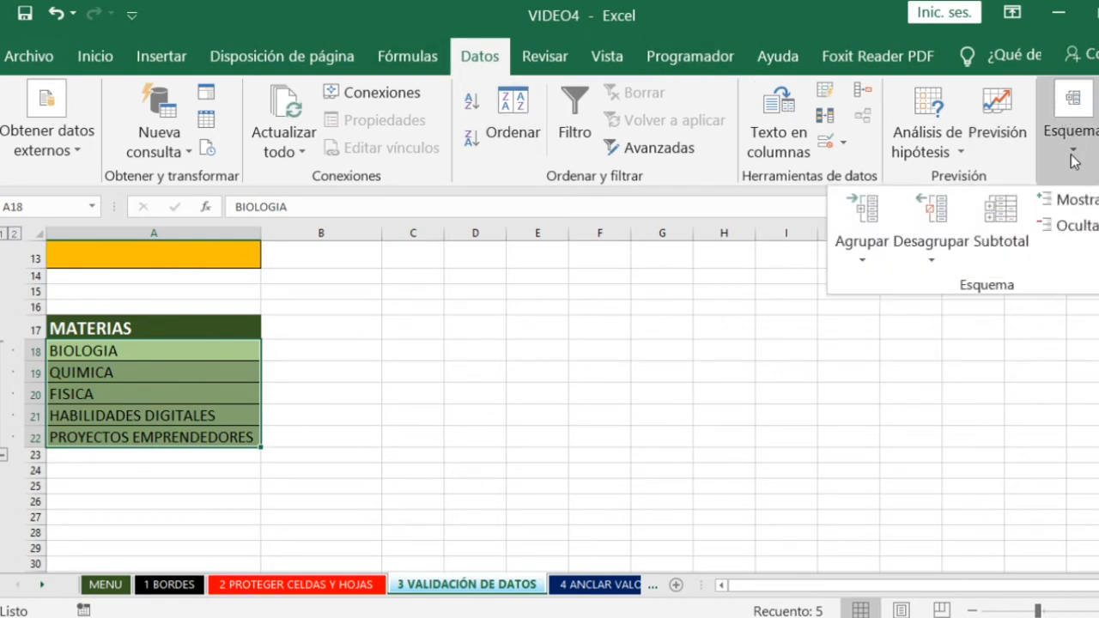
click(864, 260)
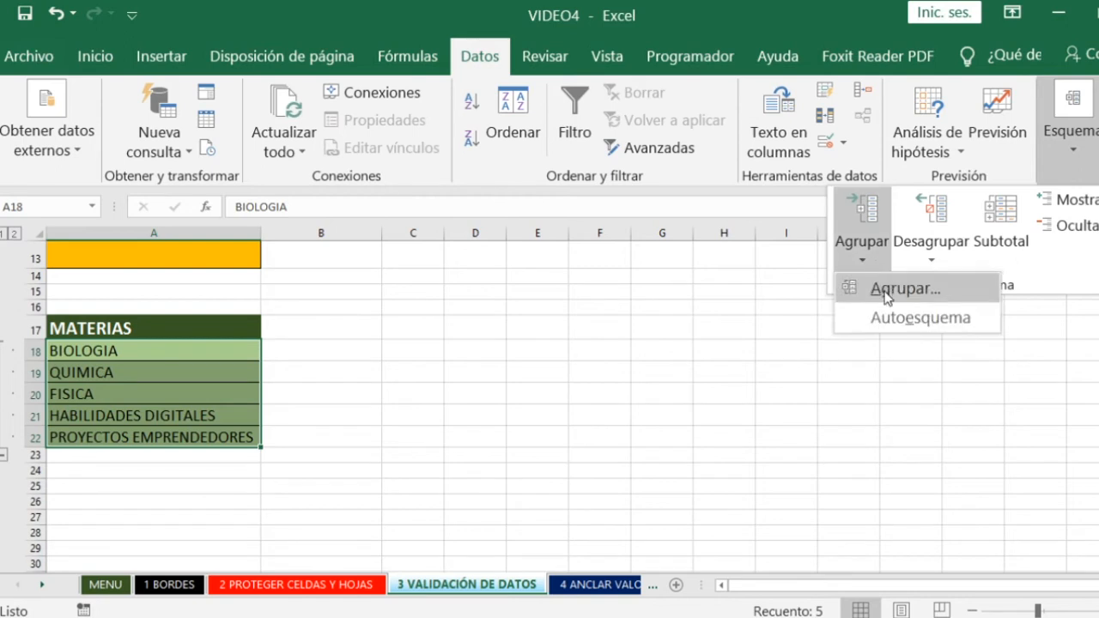
click(890, 289)
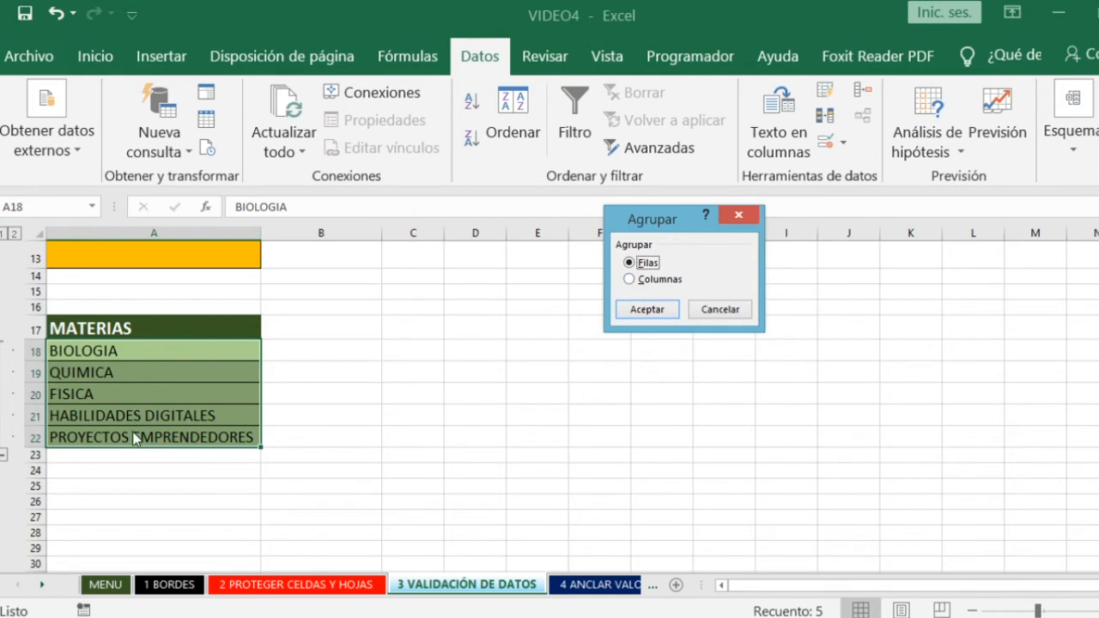
click(640, 310)
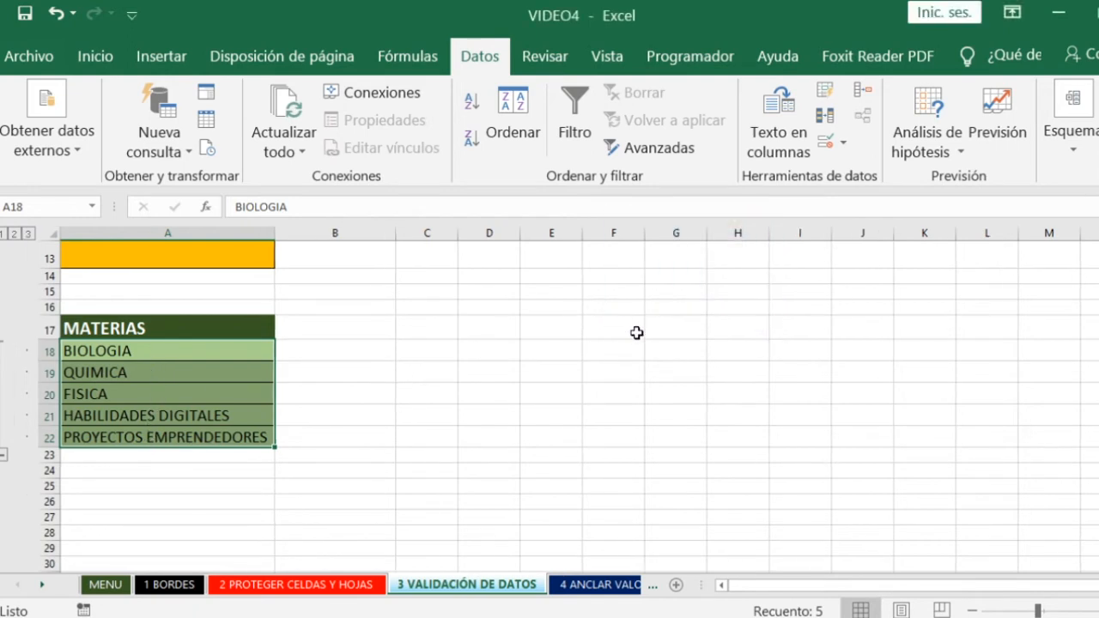
- Test the new row grouping by hiding and showing the subjects under MATERIAS, leaving them expanded
click(3, 455)
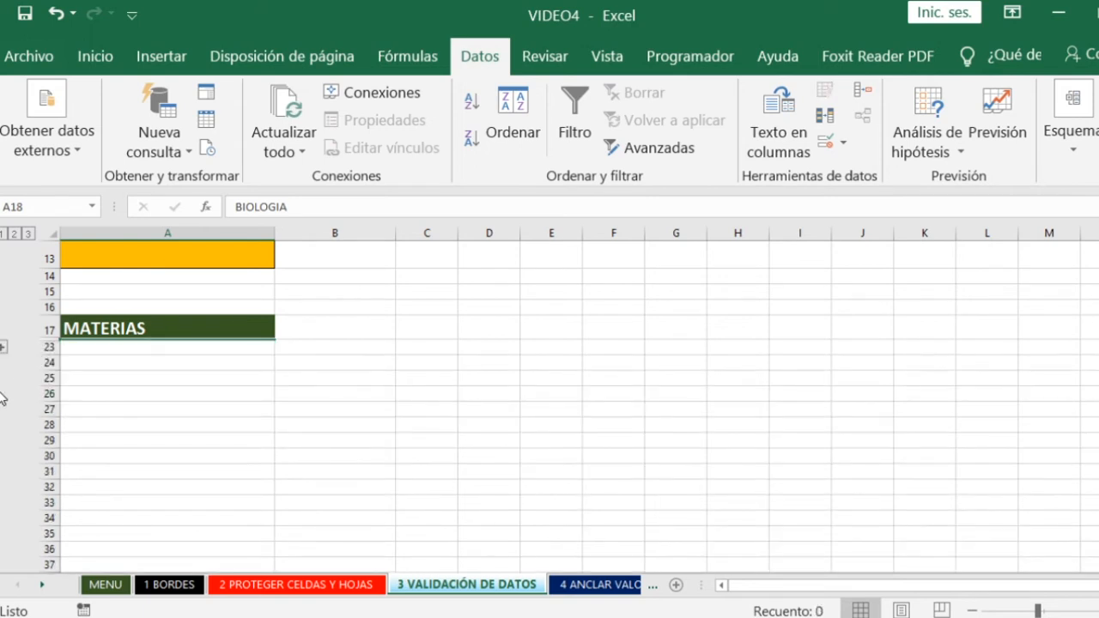
click(3, 348)
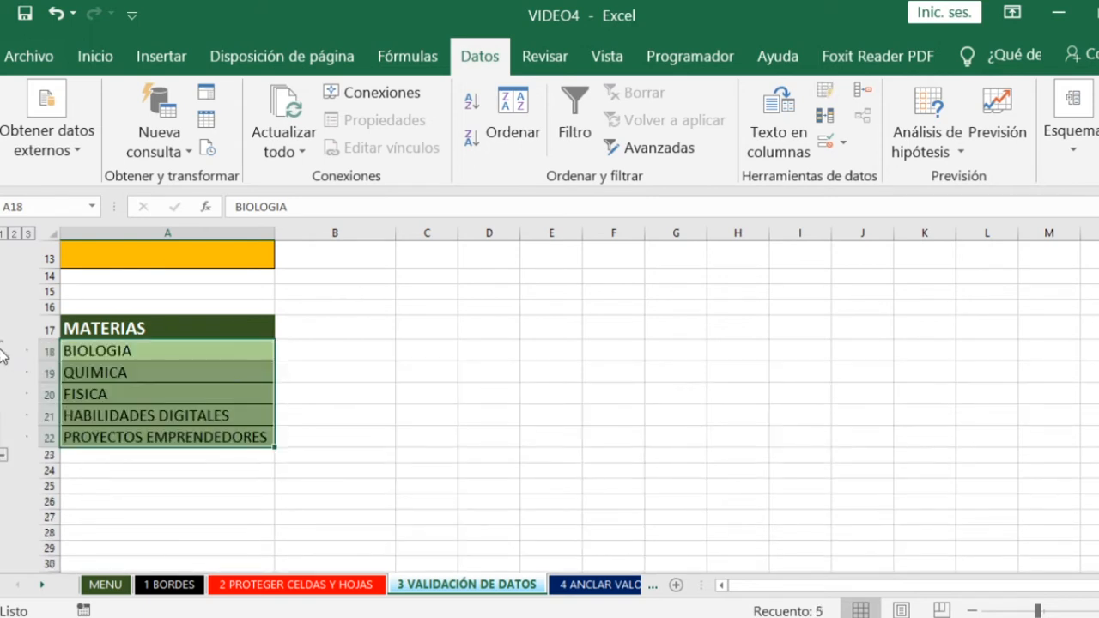
click(4, 455)
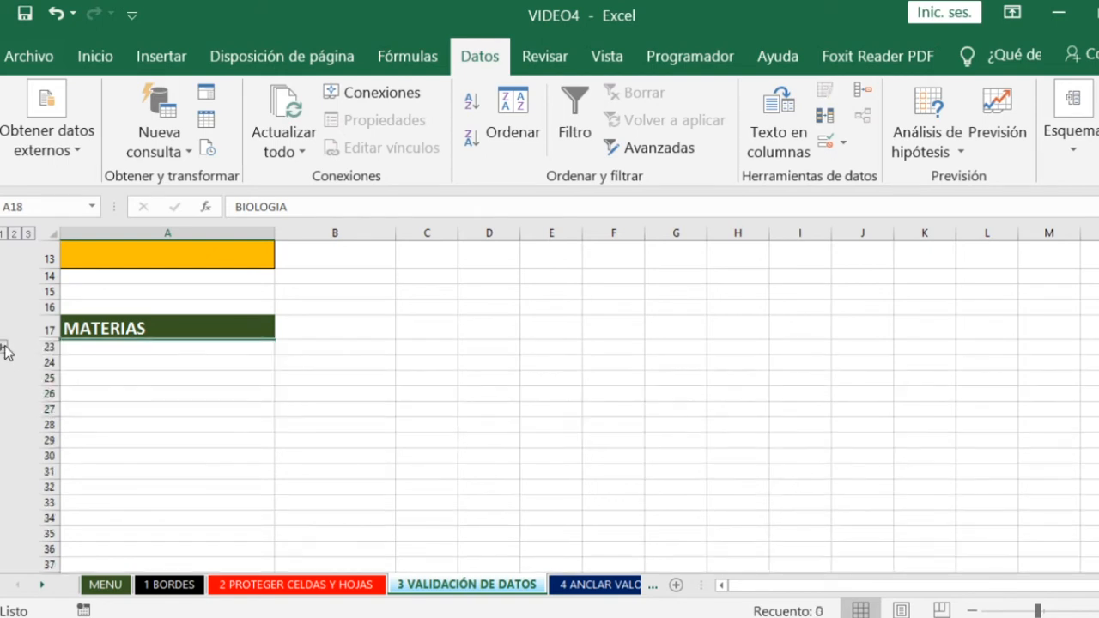
click(3, 349)
click(172, 376)
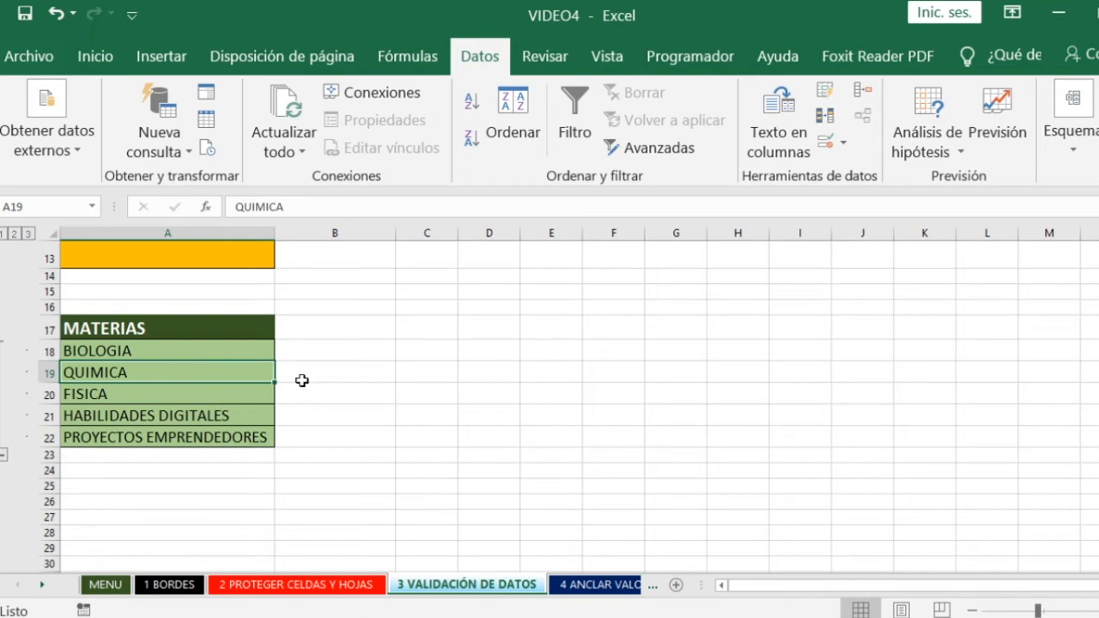
- Return to the start of the sheet and inspect the MATERIAS header in B2 and its drop-down cell B3
click(343, 355)
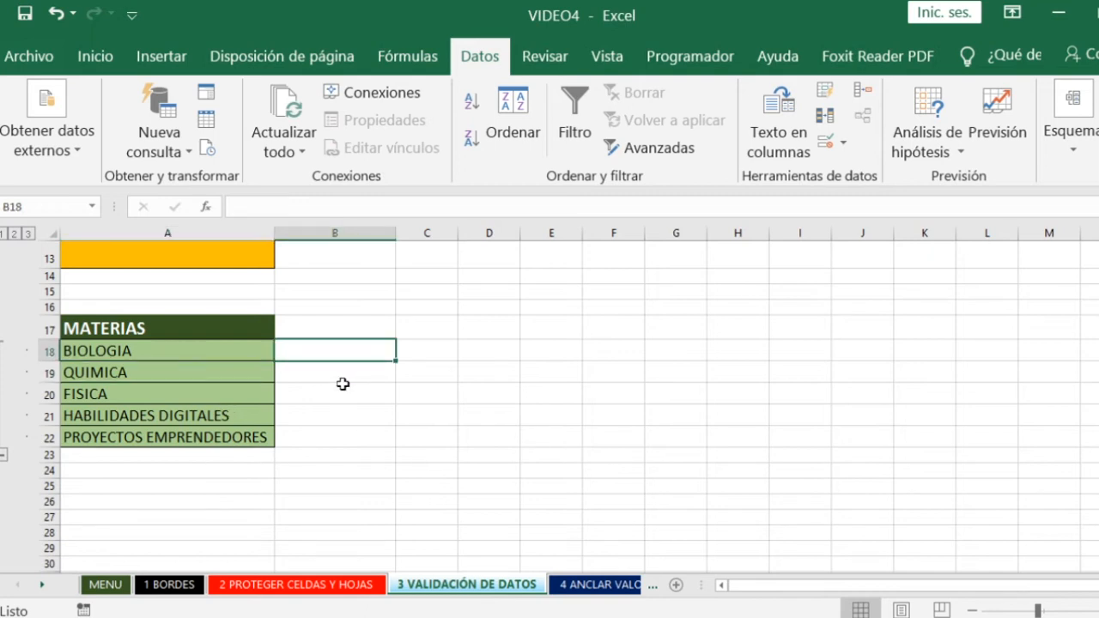
scroll(341, 383, up, 4)
click(357, 282)
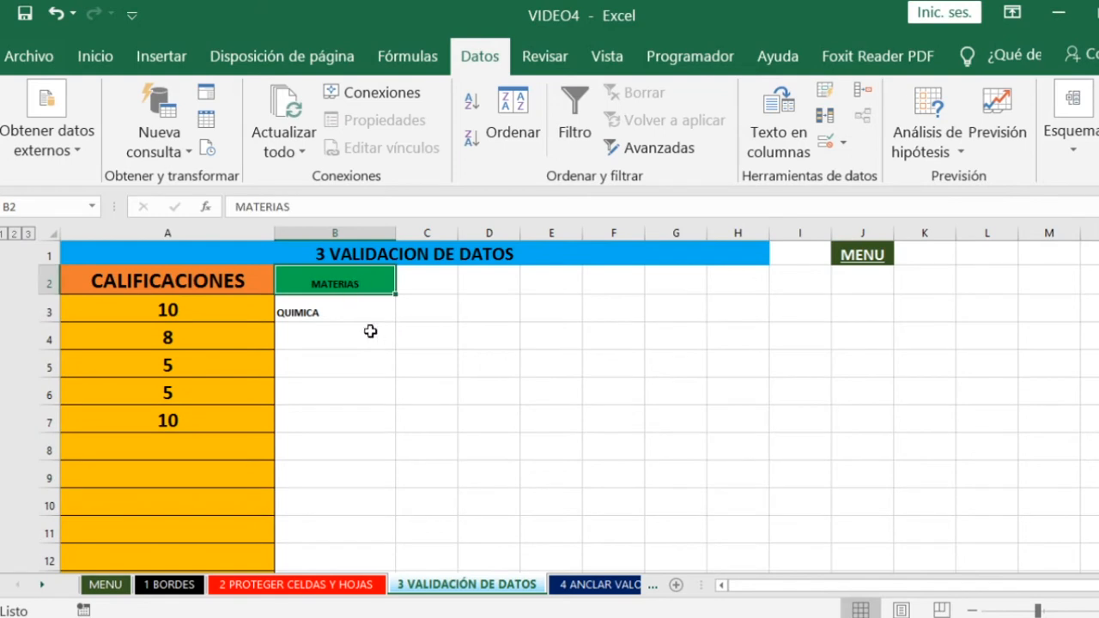
click(326, 311)
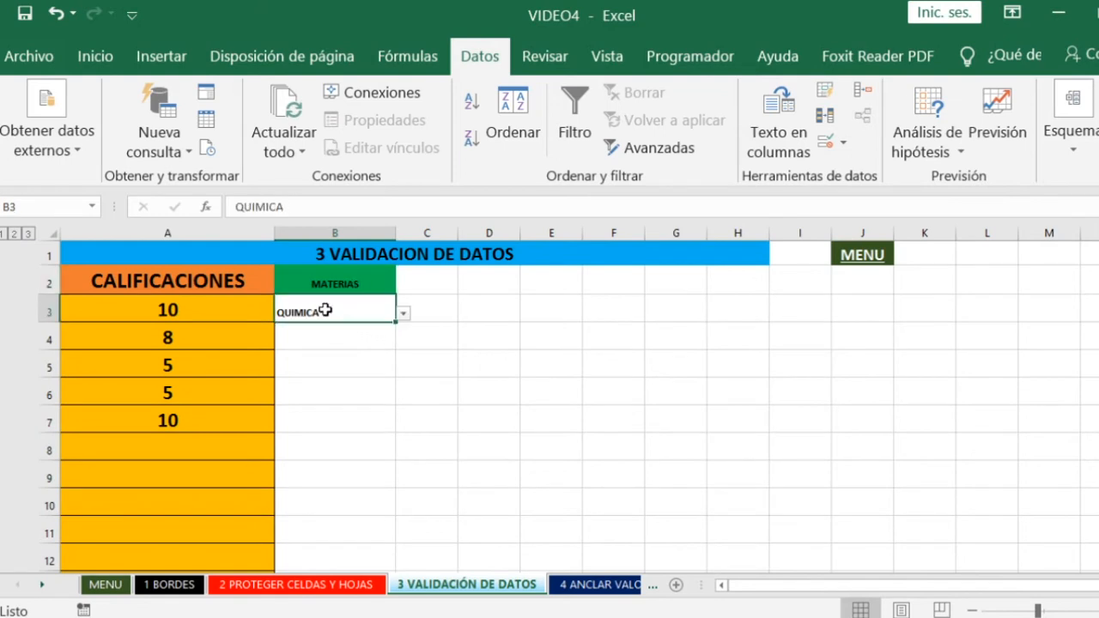
- Enter the subject QUIMICA by hand in D3, replace it with FISICA, and clear the cell
click(467, 320)
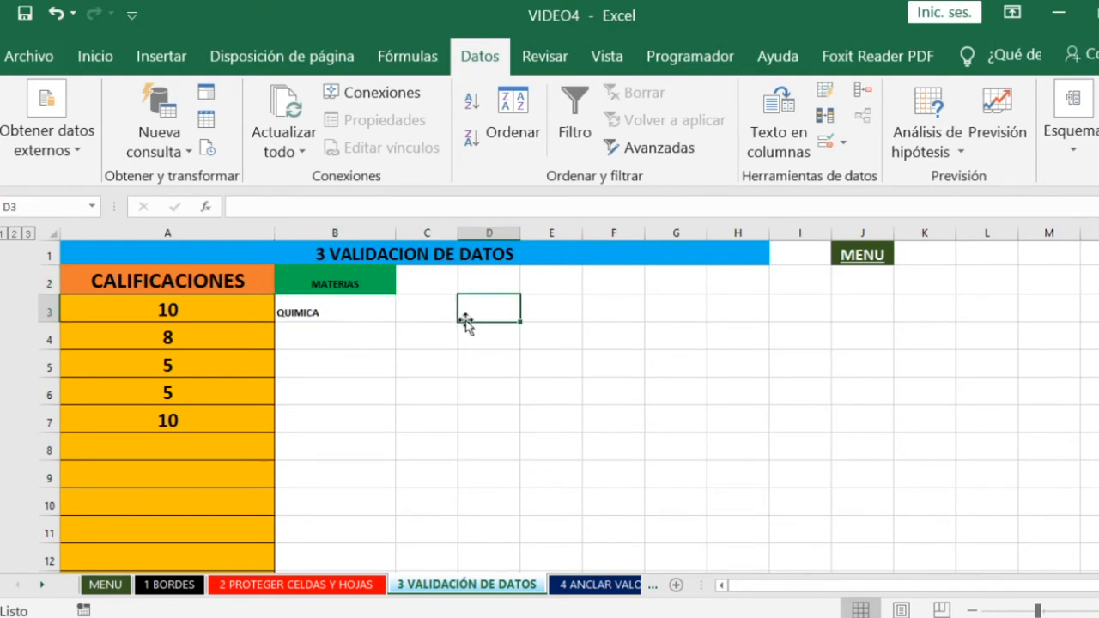
text(QUIMICA)
key(Return)
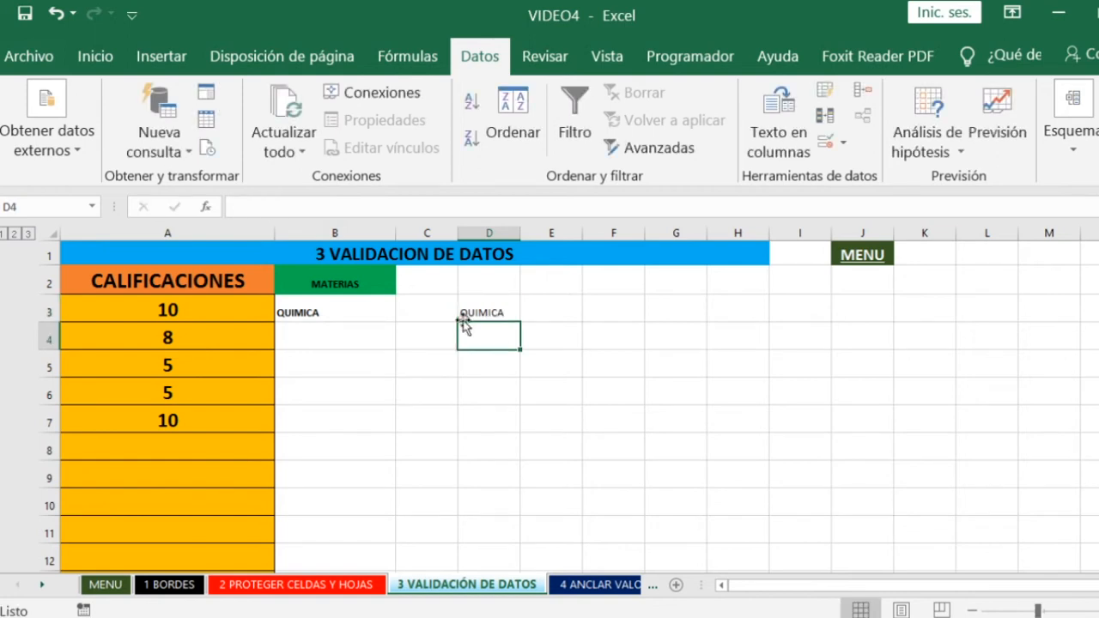
click(462, 319)
text(FISICA)
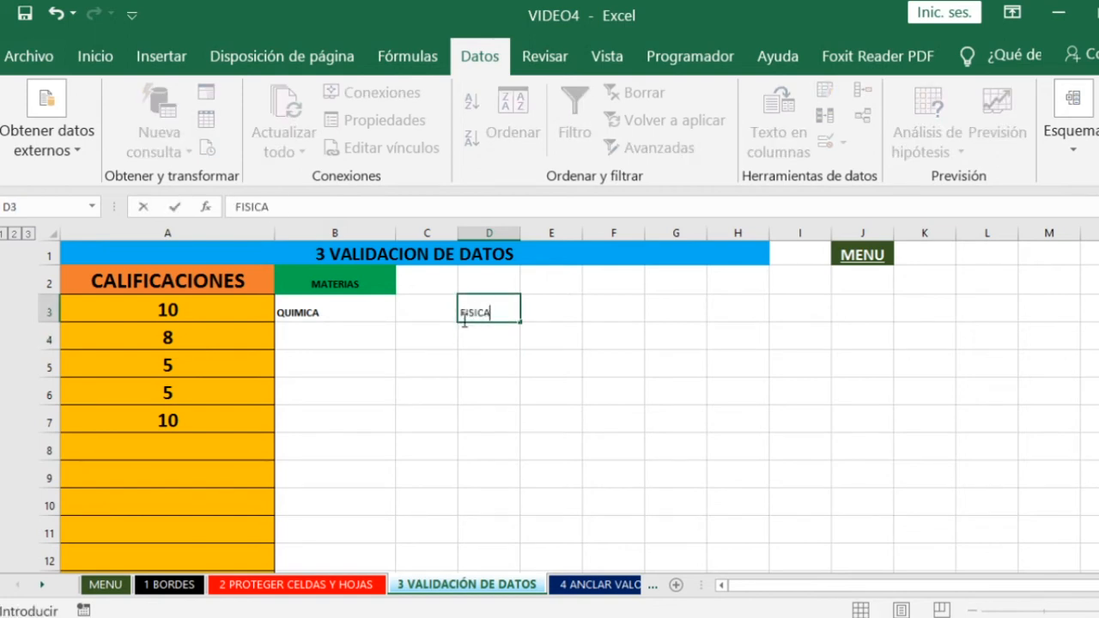
key(Return)
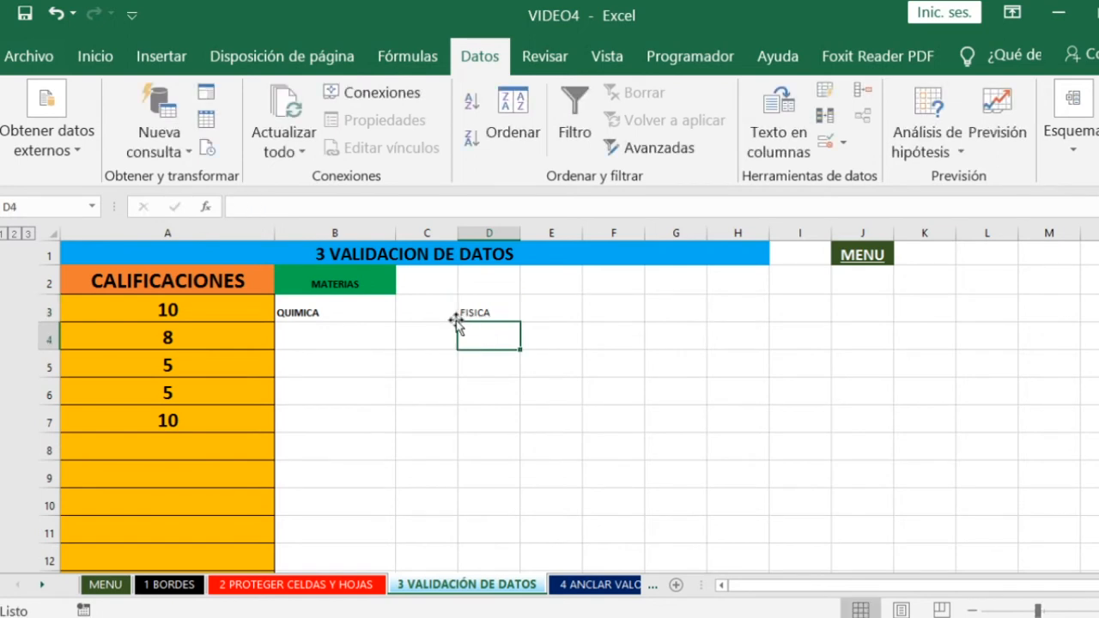
click(486, 306)
key(Delete)
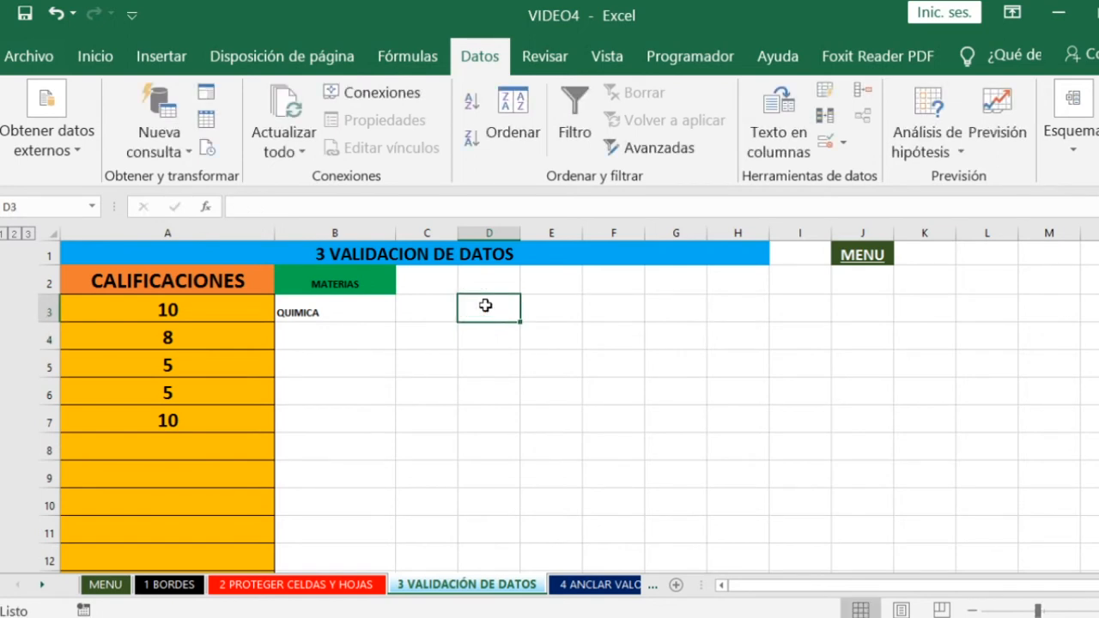
- Review the source subjects in A18:A22 and the MATERIAS cell B3 that uses them
click(427, 369)
scroll(397, 417, down, 4)
drag(115, 351, 111, 431)
scroll(344, 442, up, 4)
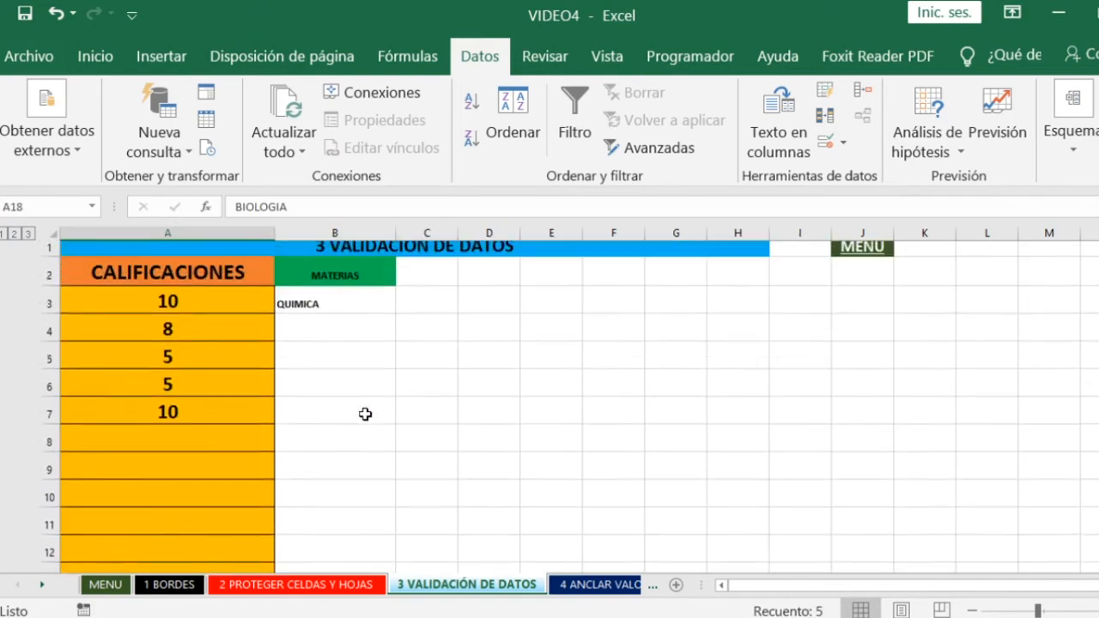
click(325, 310)
click(363, 359)
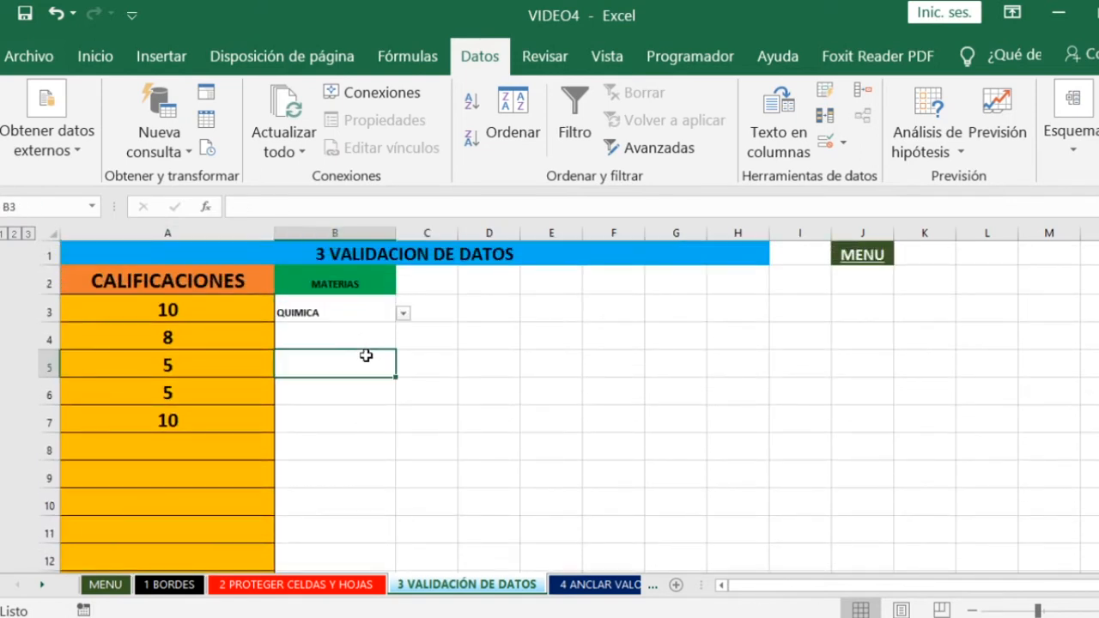
- Open data validation for the MATERIAS cell B3 and examine its Configuración criteria
click(340, 314)
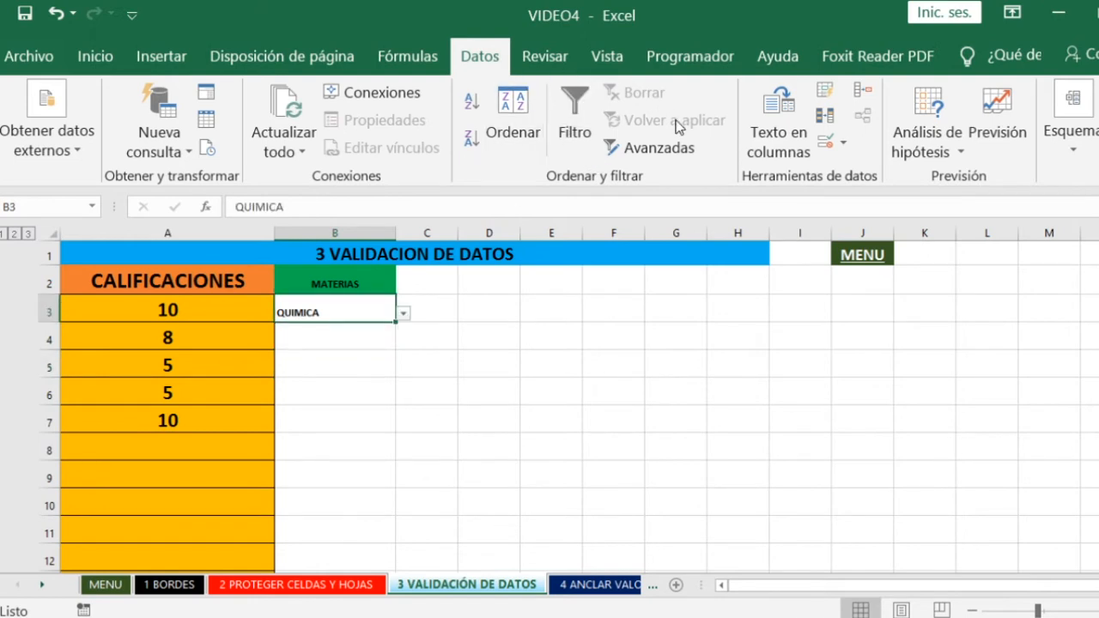
click(831, 142)
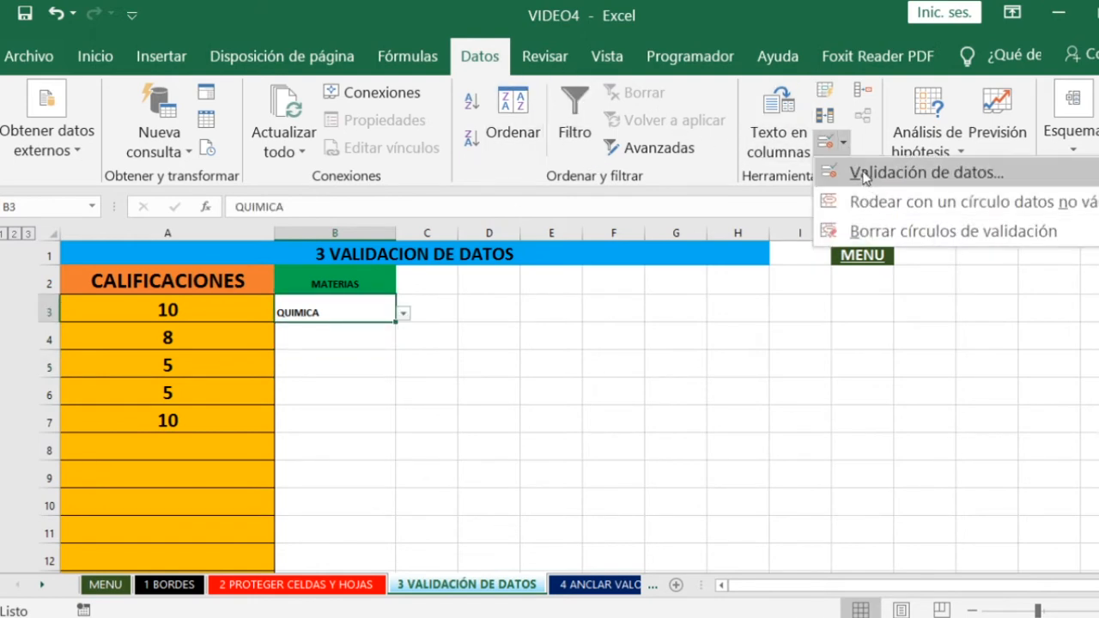
click(863, 175)
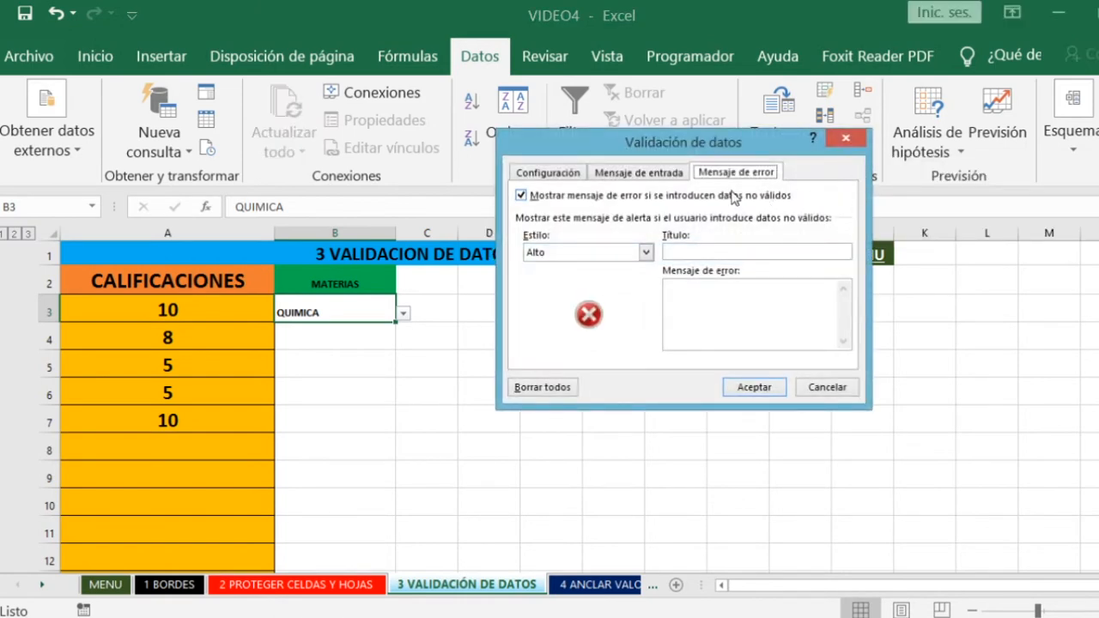
click(554, 173)
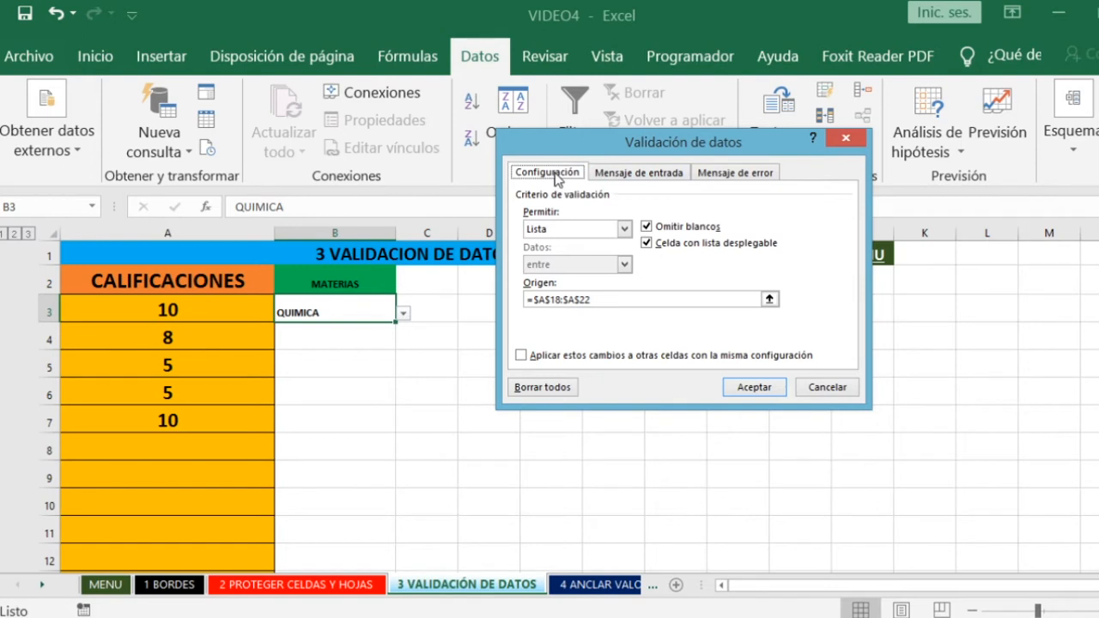
- Set the validation criterion of the MATERIAS cell B3 to allow Lista and apply it
click(624, 231)
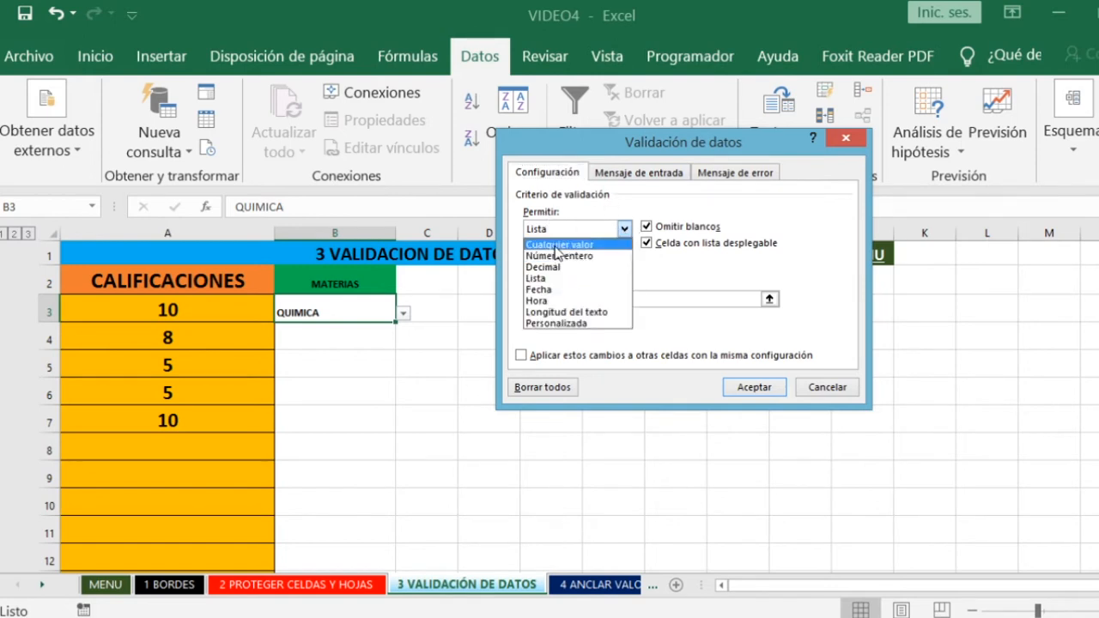
click(541, 279)
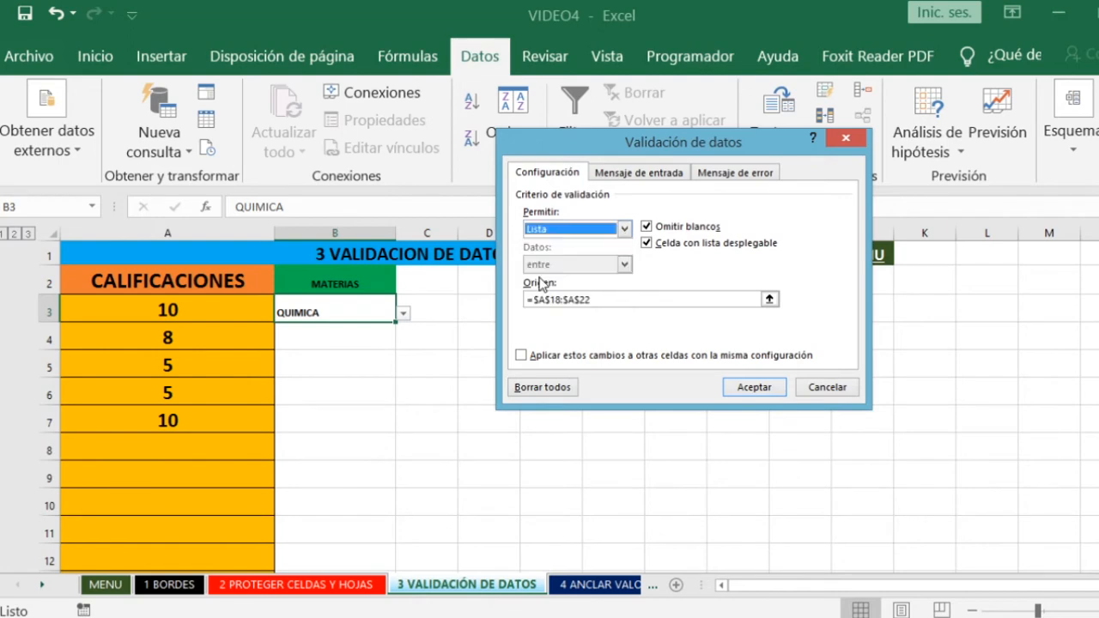
click(753, 388)
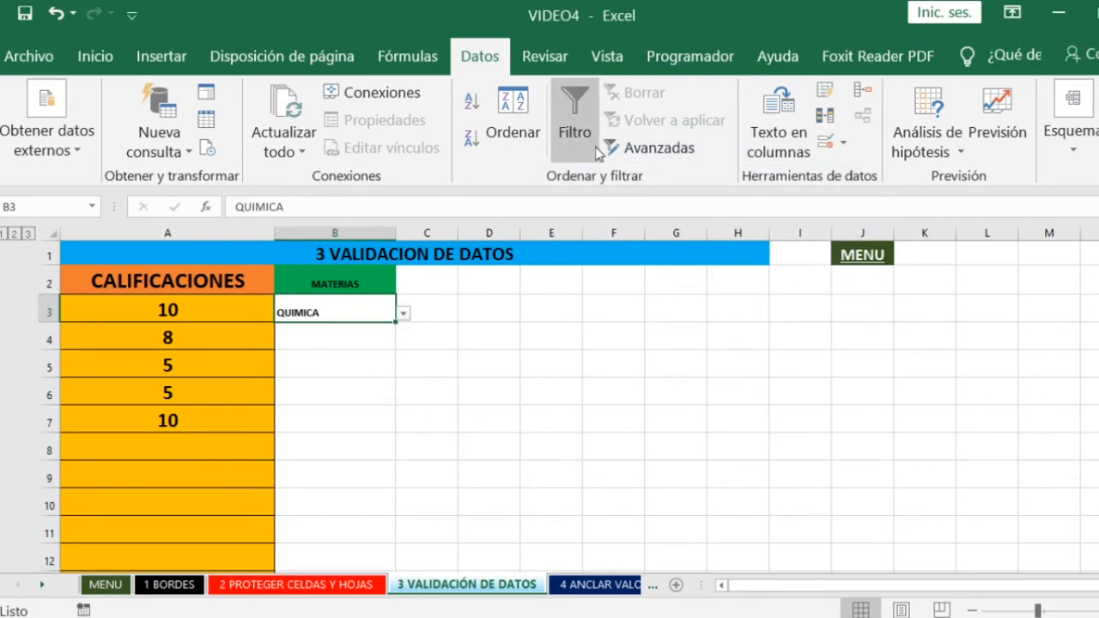
- Reopen data validation for B3, reselect the subjects in A18:A22 as the list's Origen, and apply it
click(844, 143)
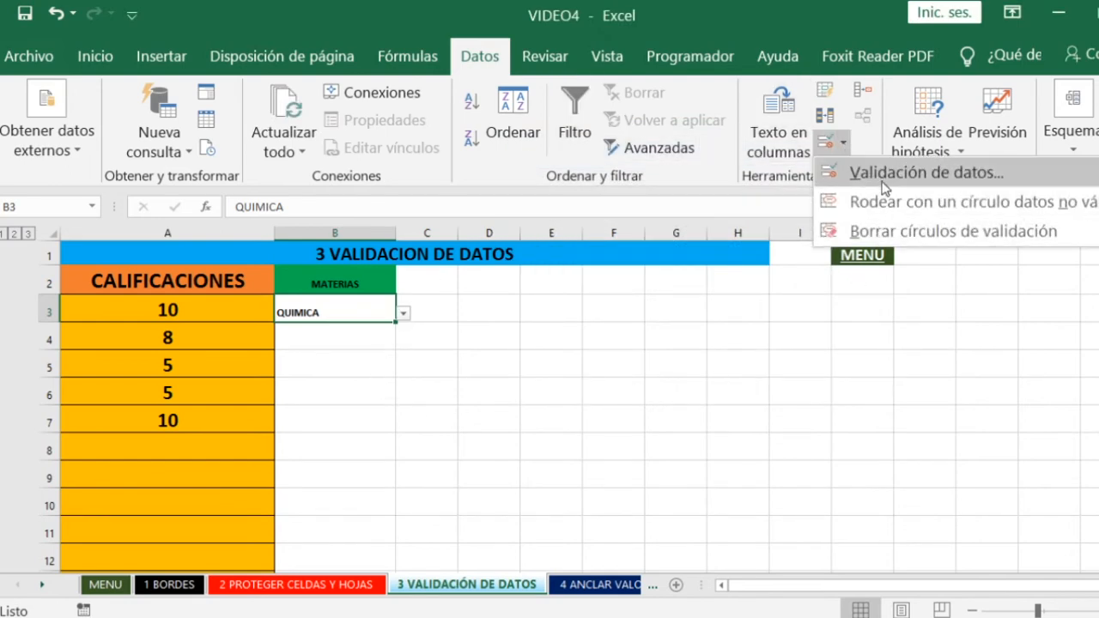
click(824, 180)
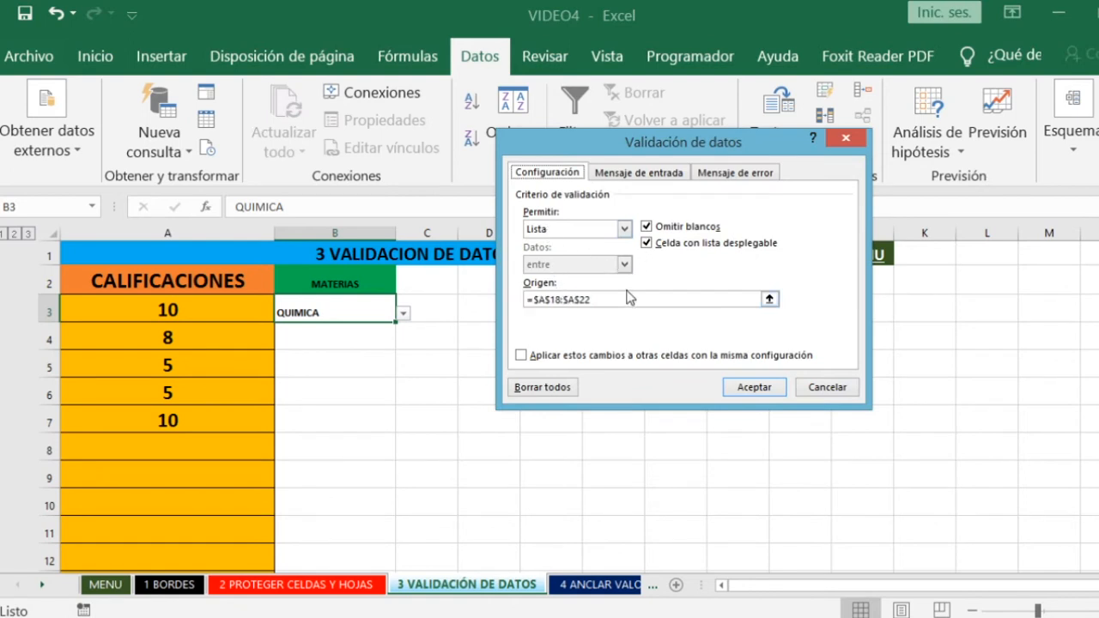
click(769, 300)
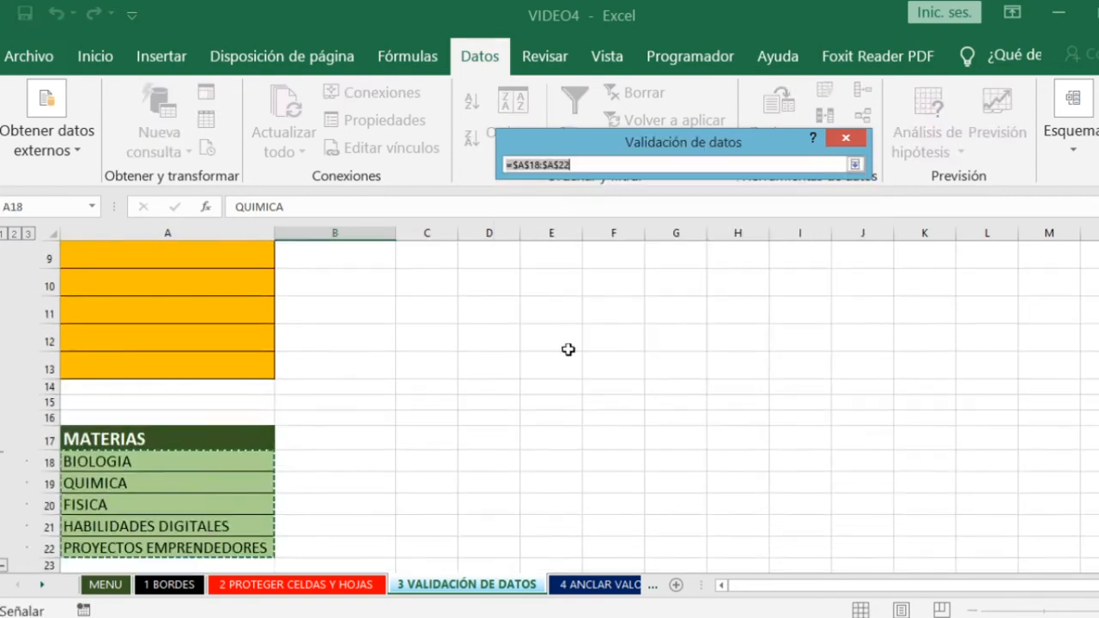
click(134, 461)
drag(134, 464, 137, 489)
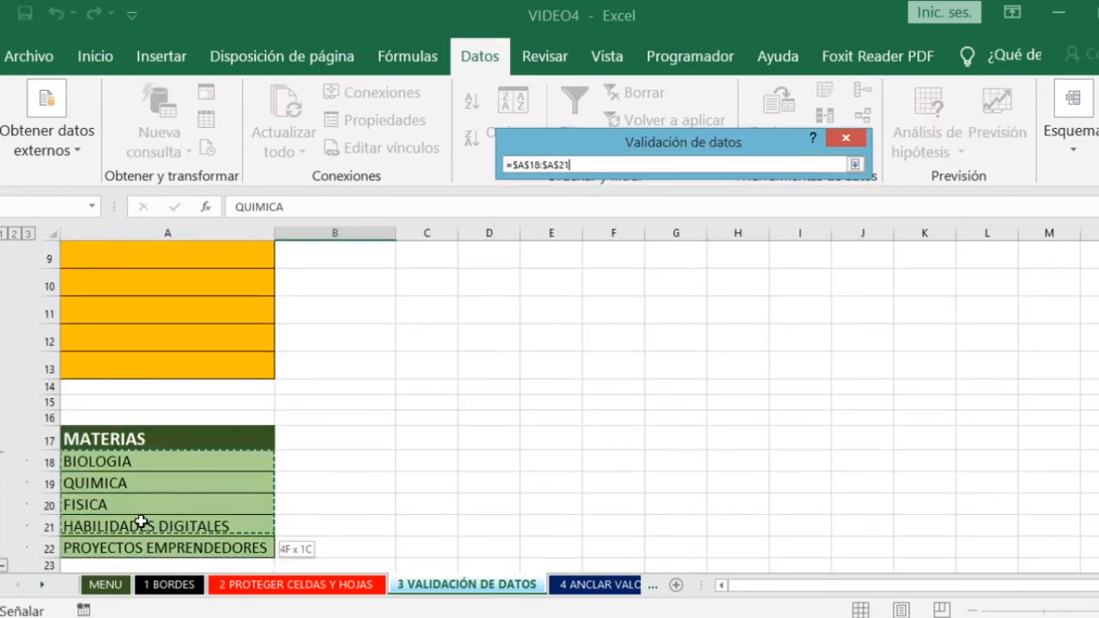
drag(143, 544, 142, 543)
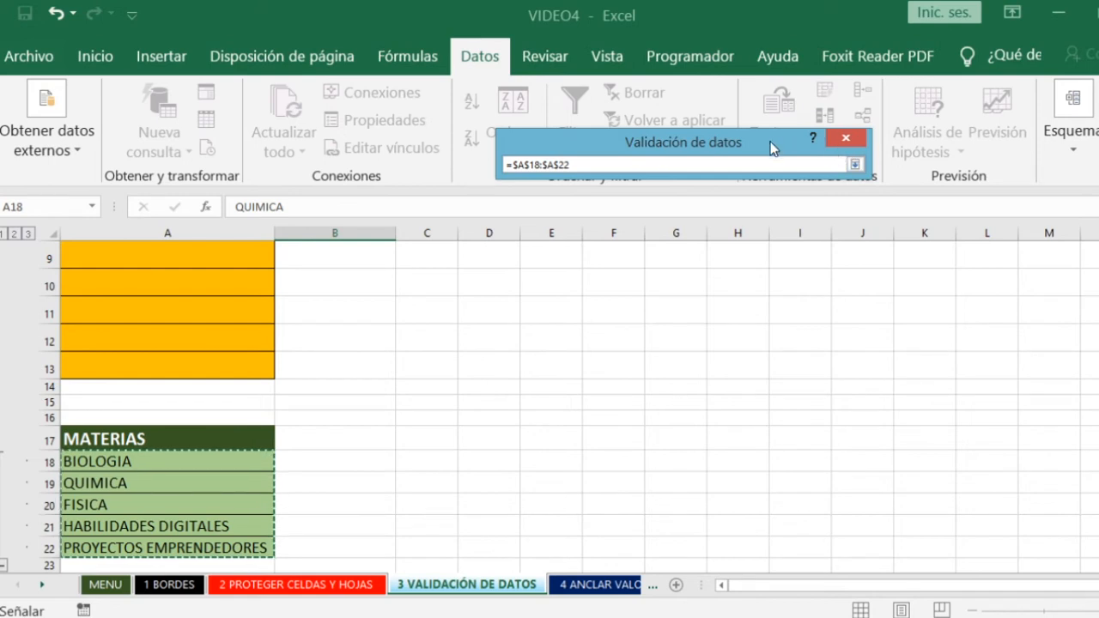
drag(770, 143, 667, 296)
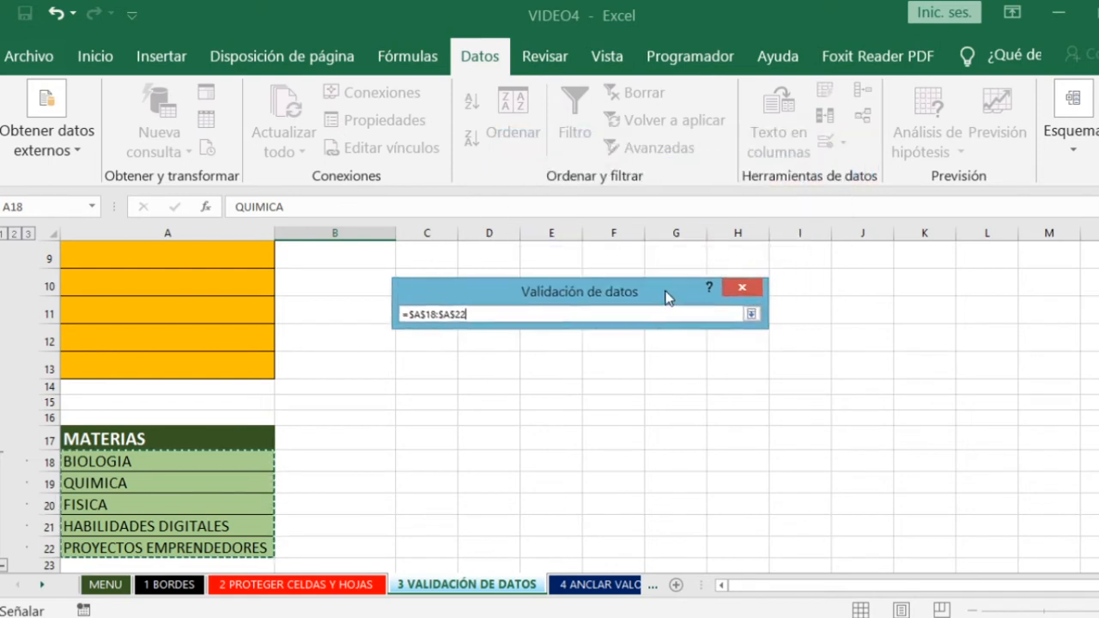
click(752, 316)
drag(554, 300, 607, 243)
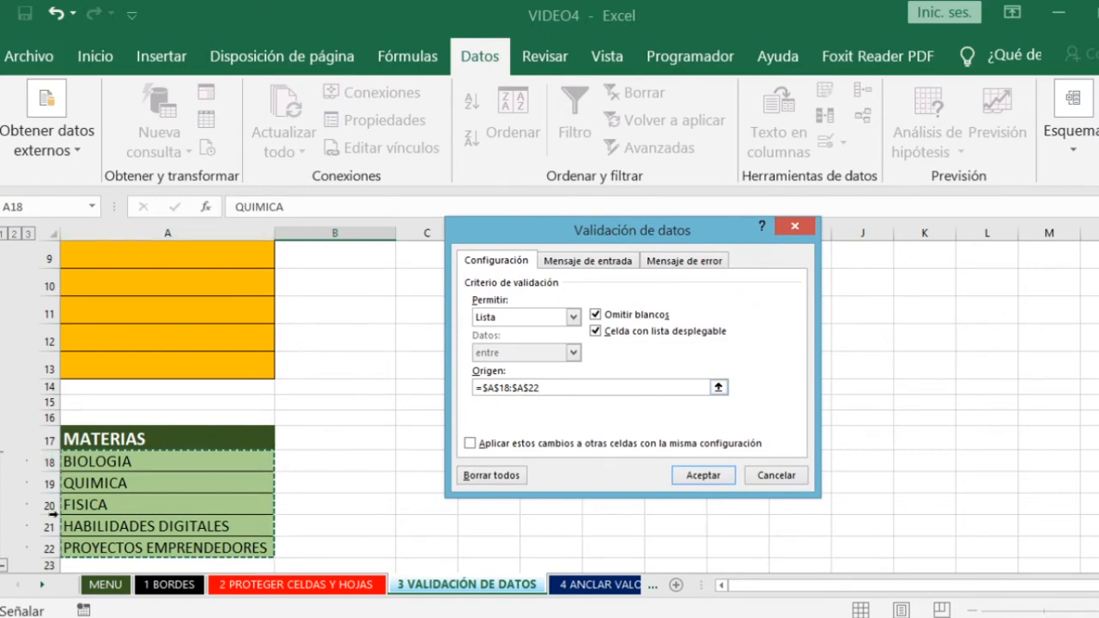
click(704, 474)
- Test the list in B3 by choosing FISICA, HABILIDADES DIGITALES, and FISICA again
click(461, 419)
scroll(458, 422, up, 3)
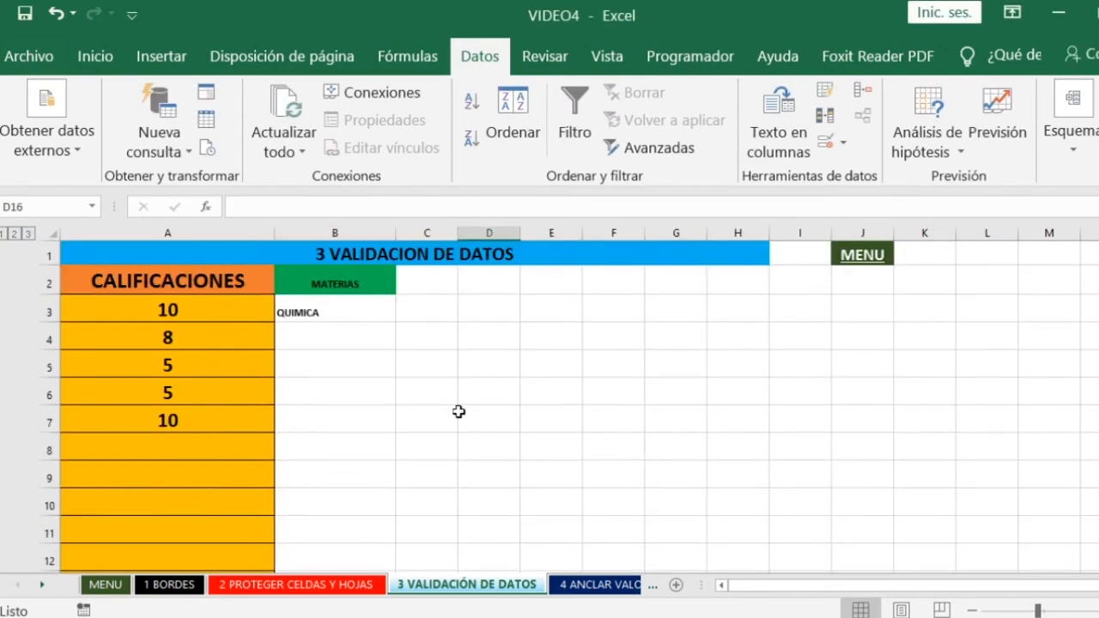
click(365, 304)
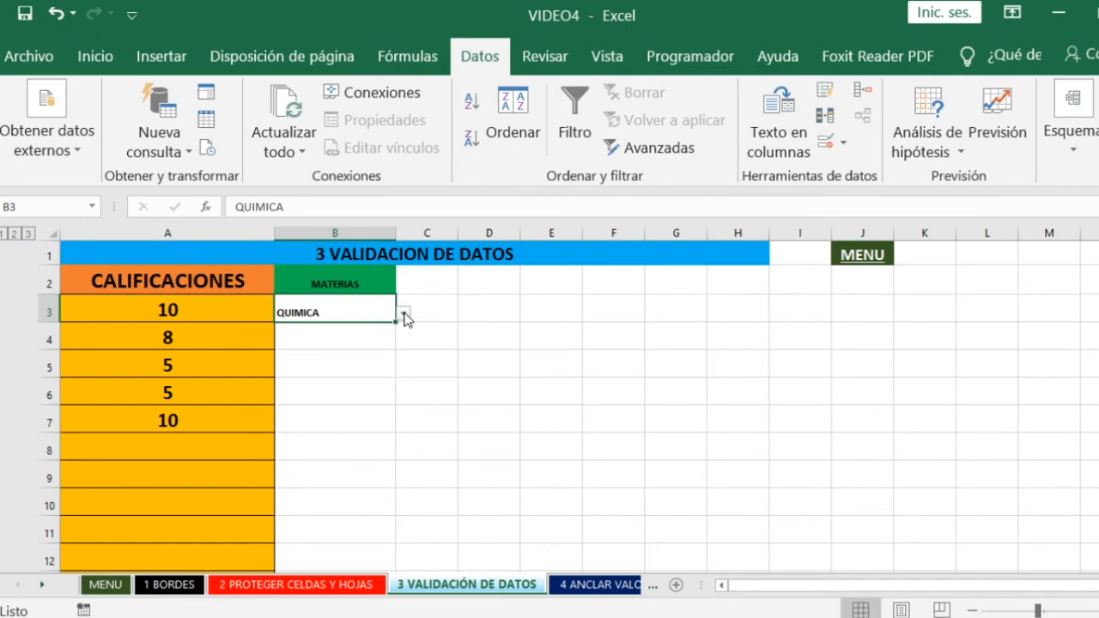
click(403, 313)
click(328, 345)
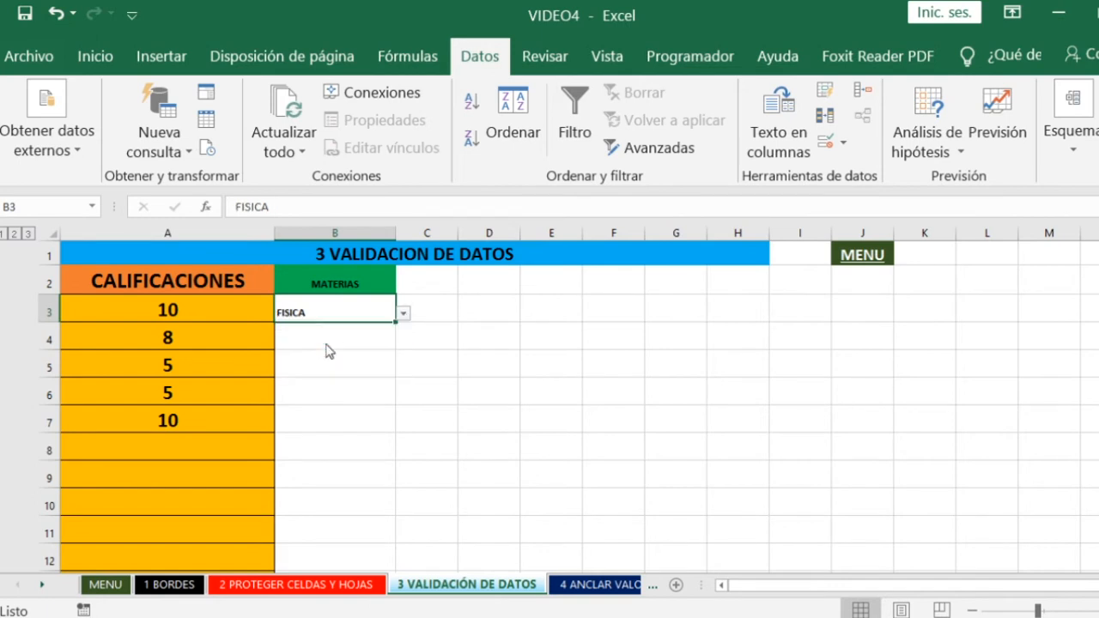
click(404, 314)
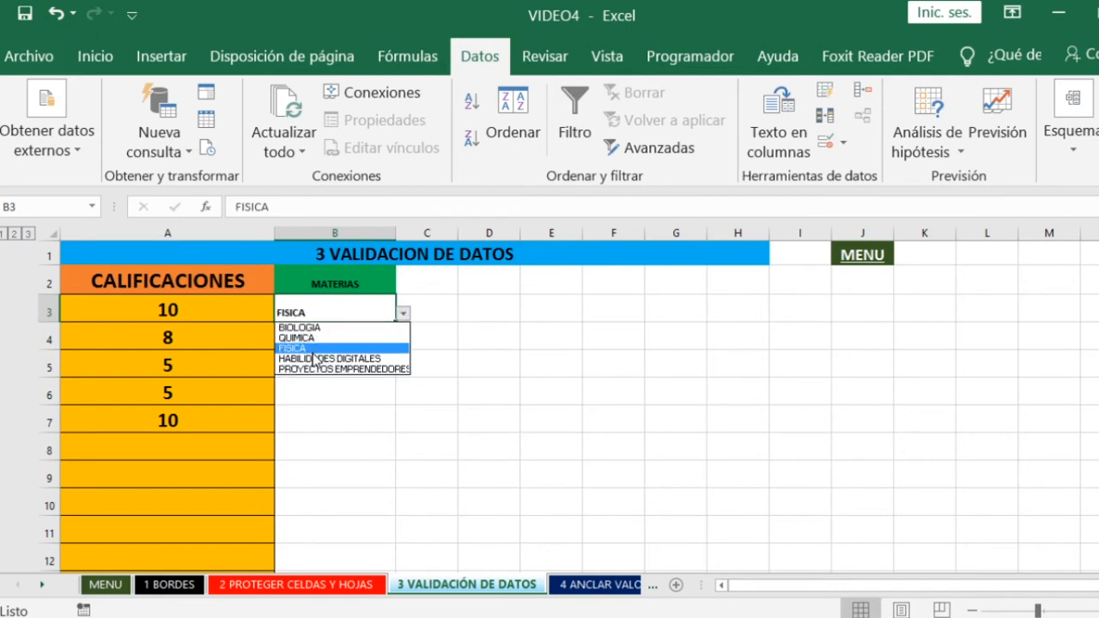
click(311, 361)
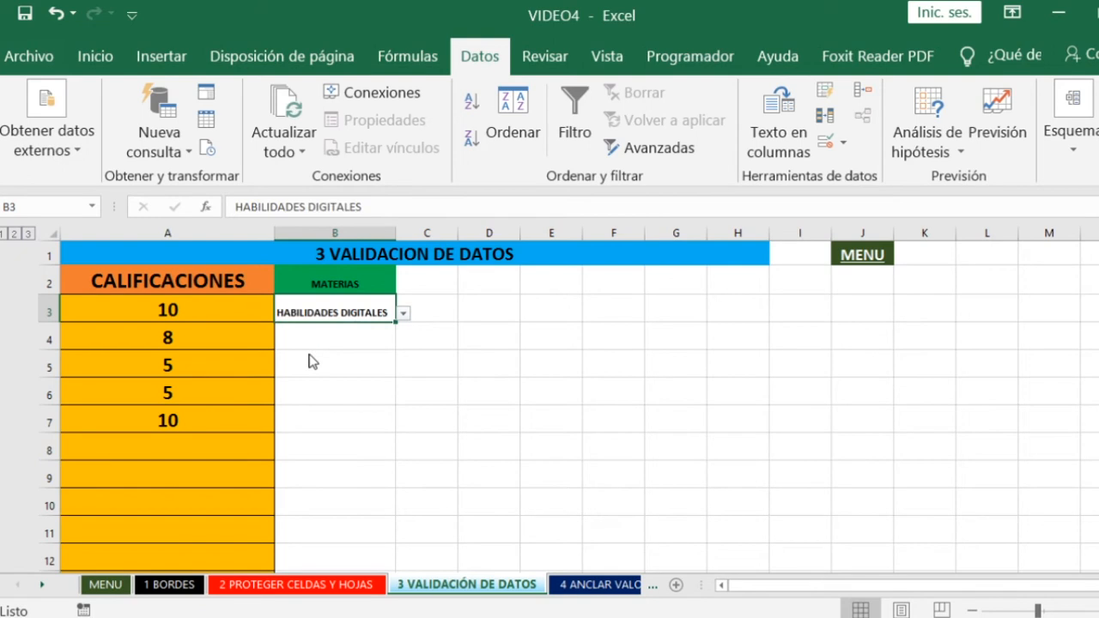
click(403, 314)
click(316, 349)
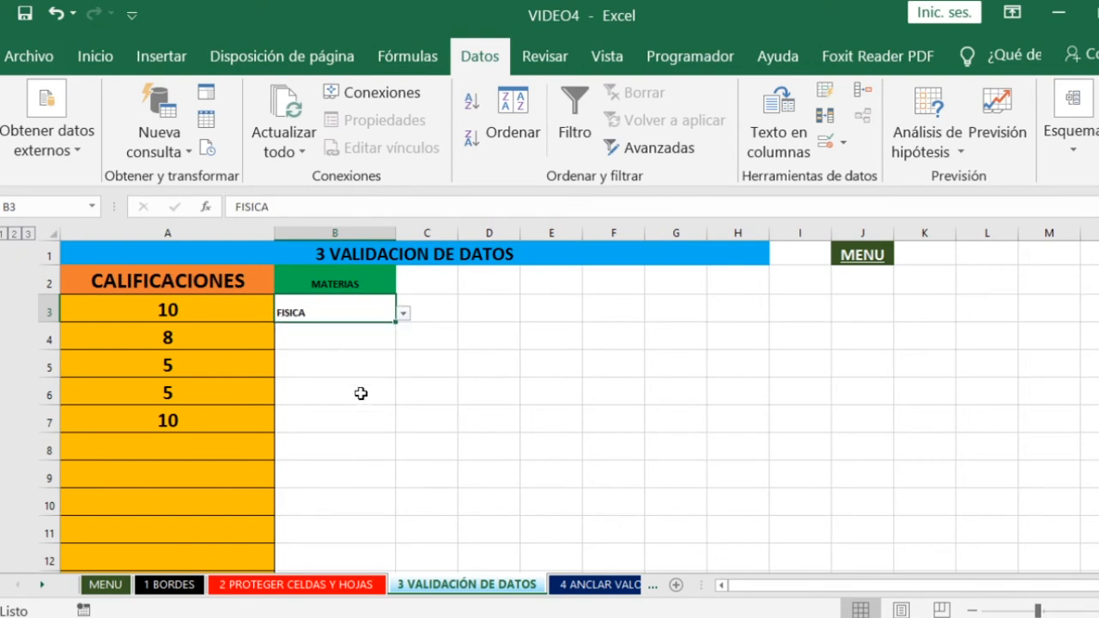
- Review the source subjects in A18:A22 and compare them with the grade in A3 and the MATERIAS cell B3
click(361, 387)
scroll(386, 395, down, 1)
scroll(321, 442, down, 5)
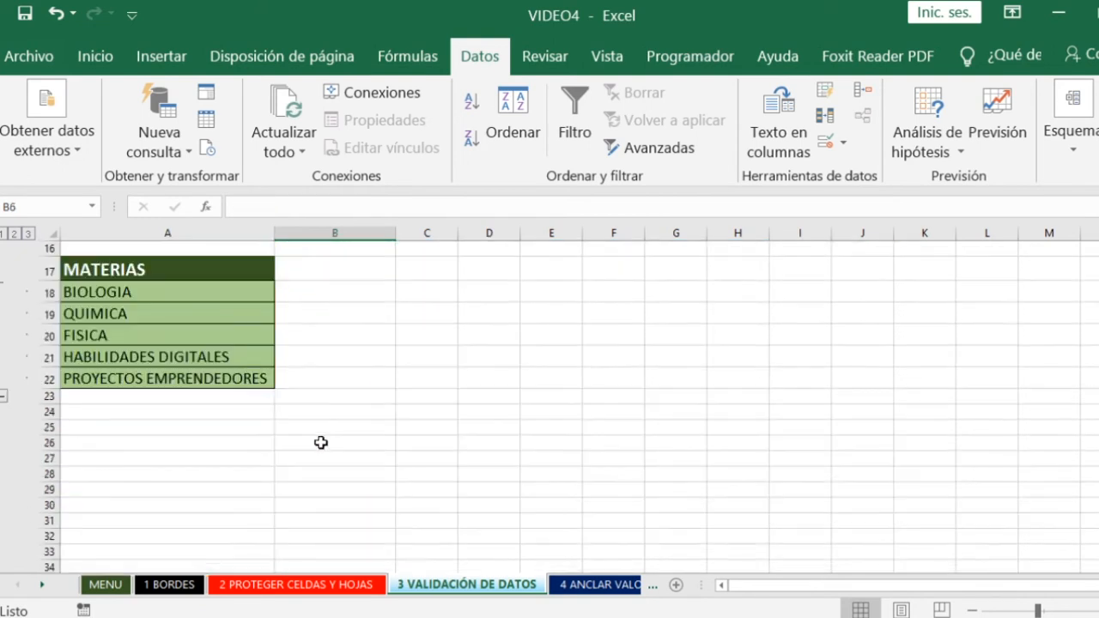
drag(145, 294, 140, 370)
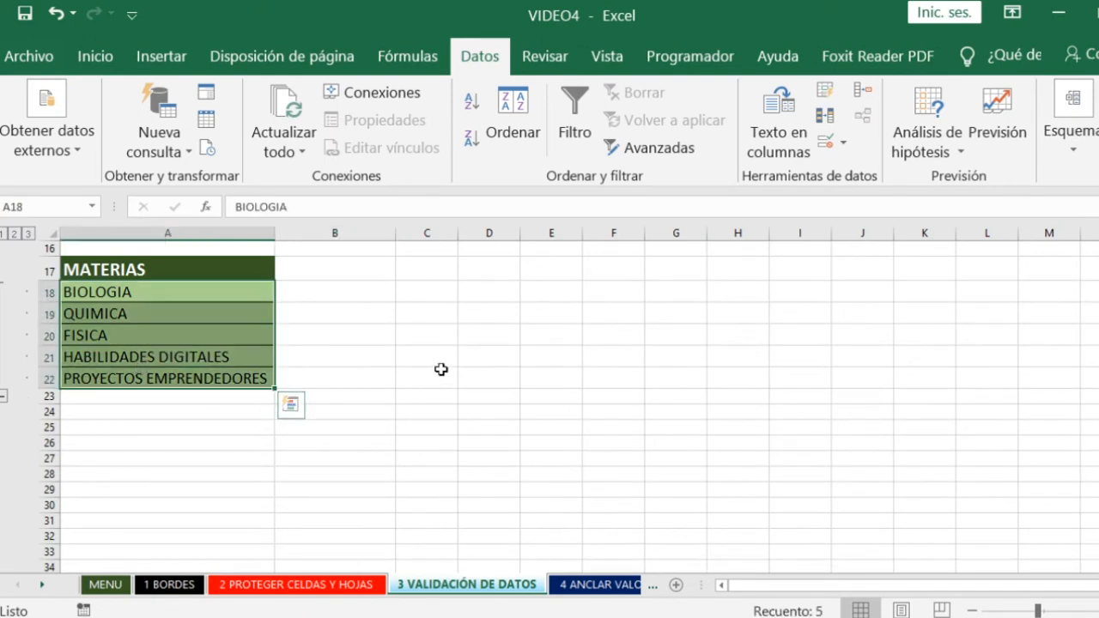
click(439, 357)
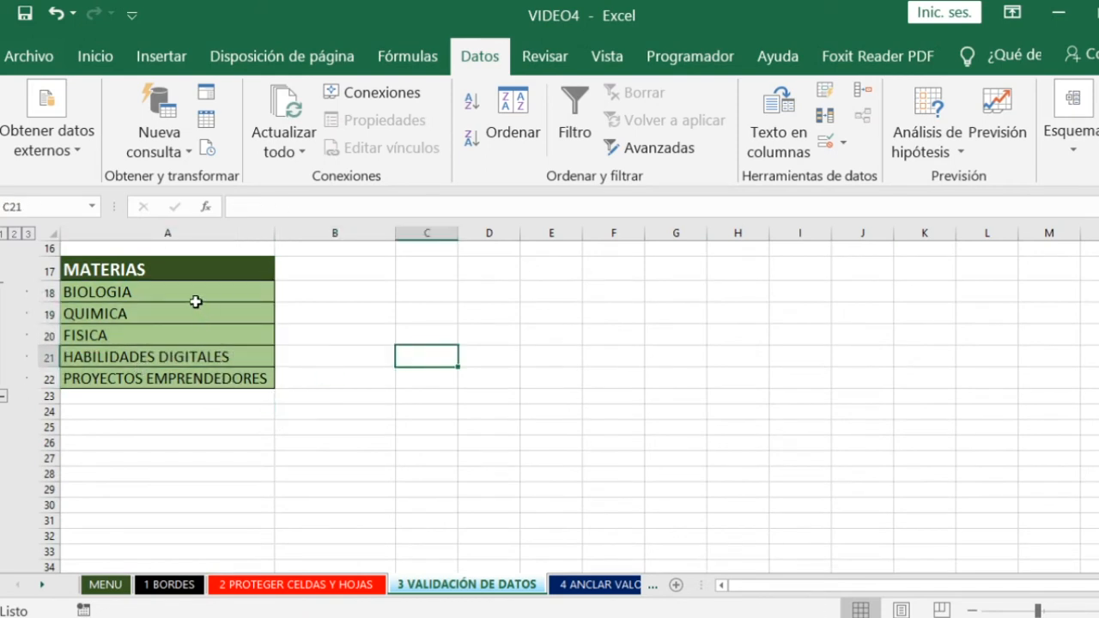
scroll(343, 398, up, 5)
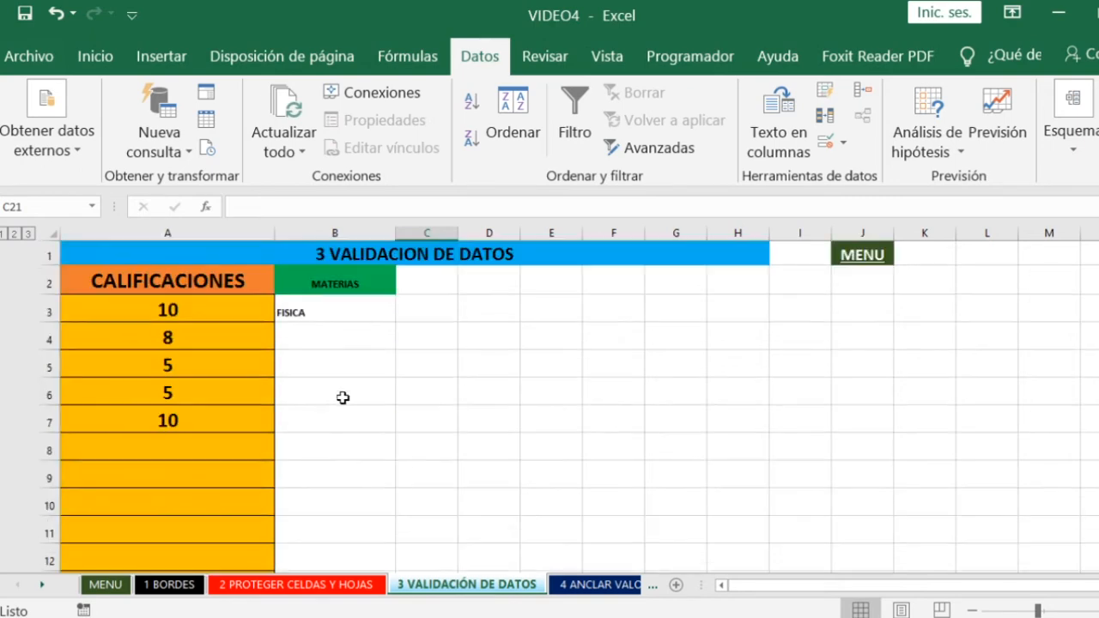
click(164, 316)
click(322, 317)
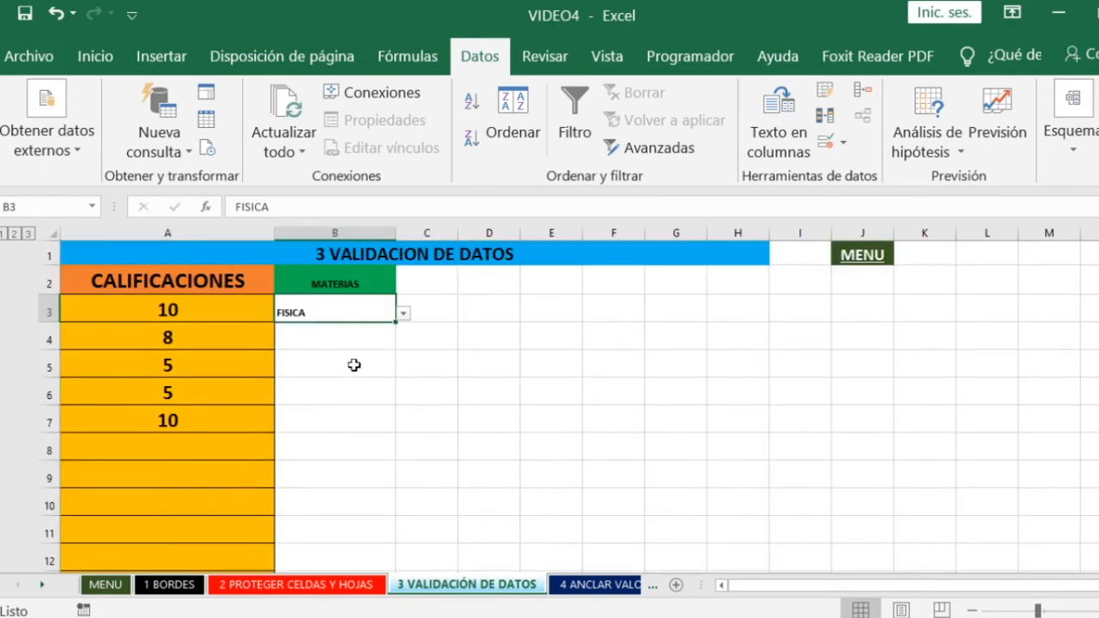
scroll(354, 365, down, 4)
scroll(365, 366, up, 4)
- Return to the MENU sheet, expand the subtopics under VALIDACIÓN DE DATOS to review them, and collapse them again
click(853, 255)
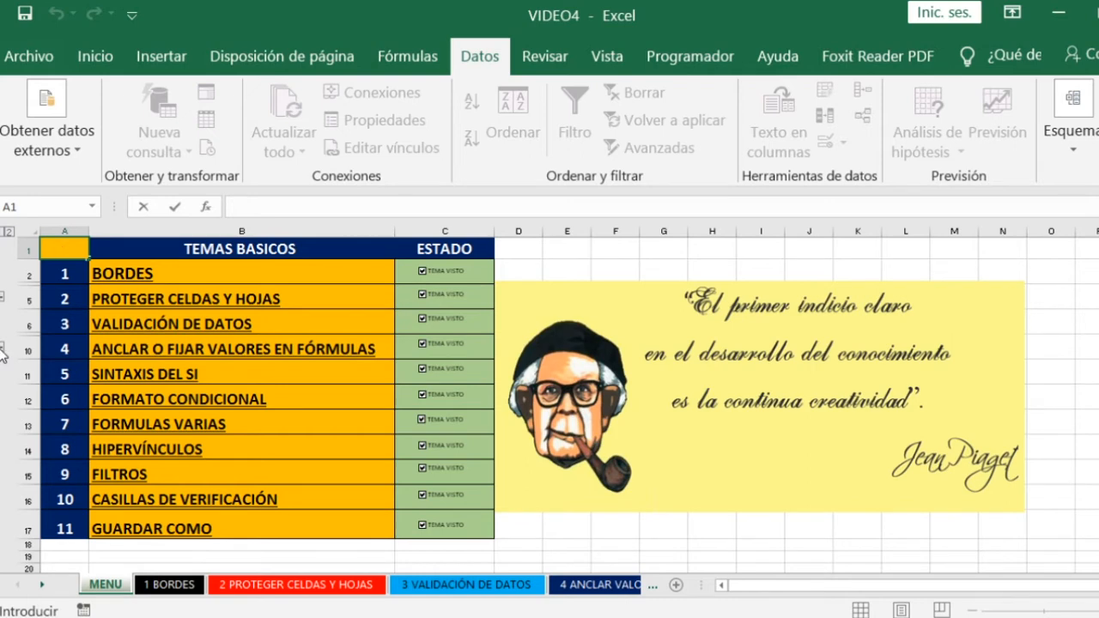
click(184, 323)
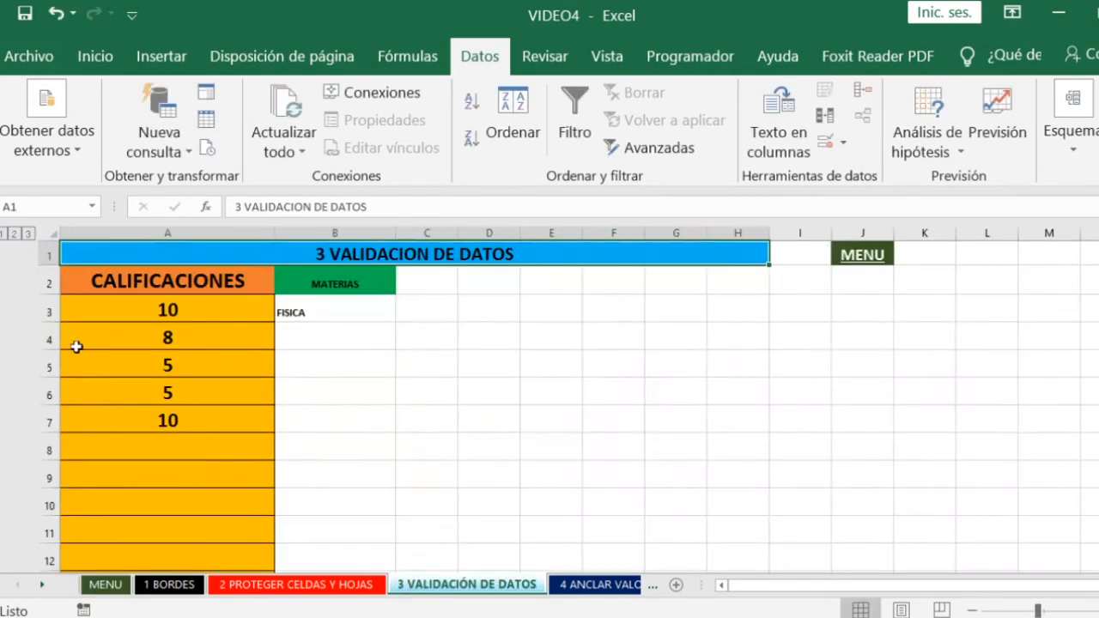
click(879, 259)
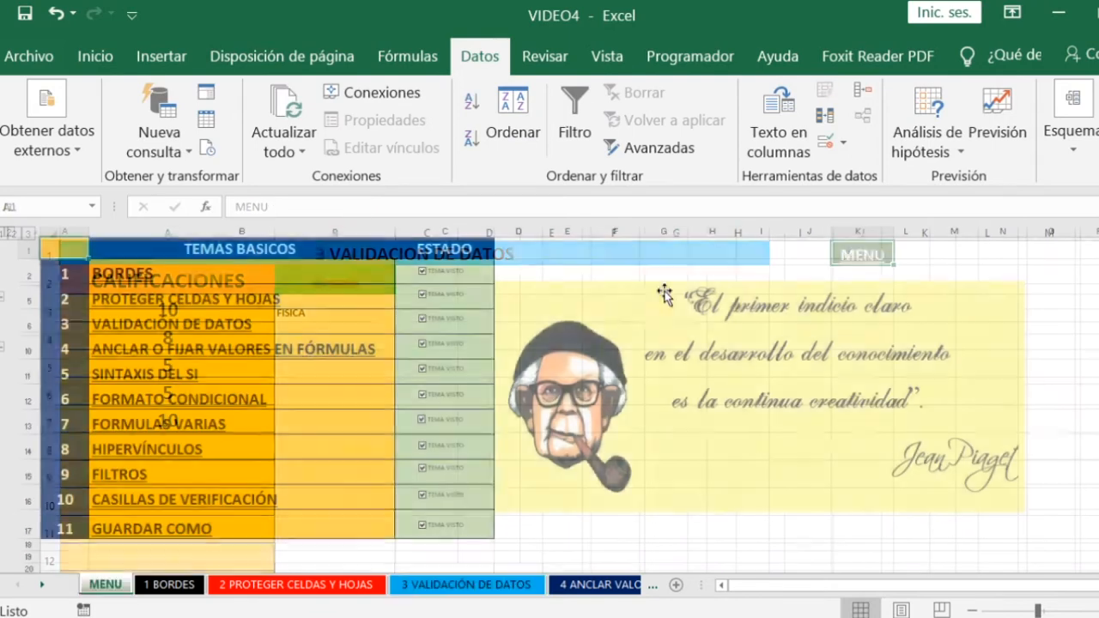
click(2, 347)
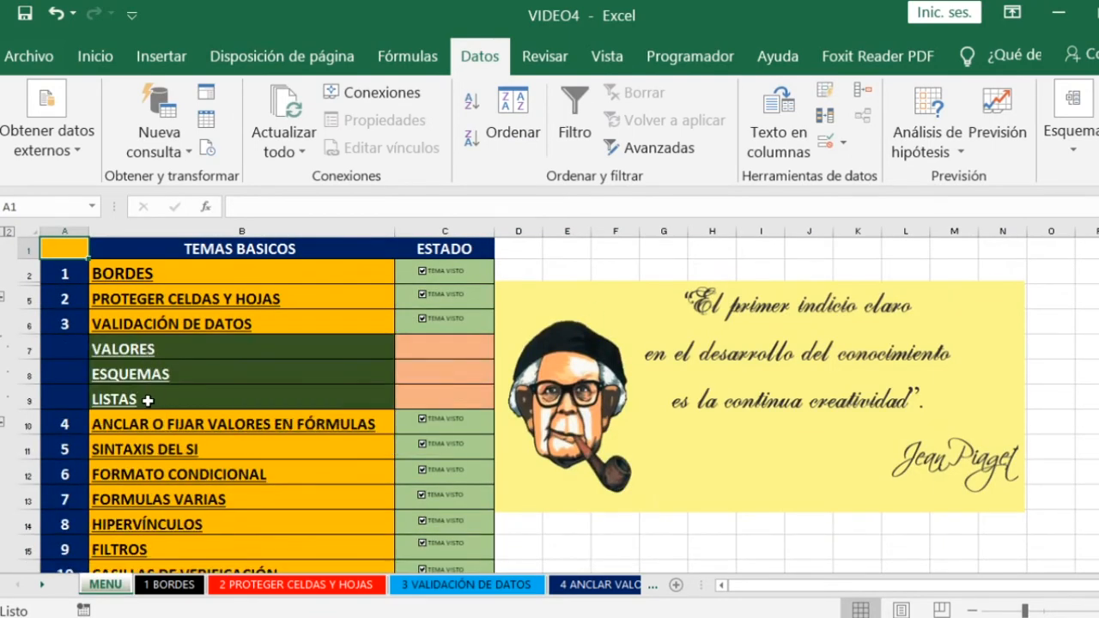
click(3, 426)
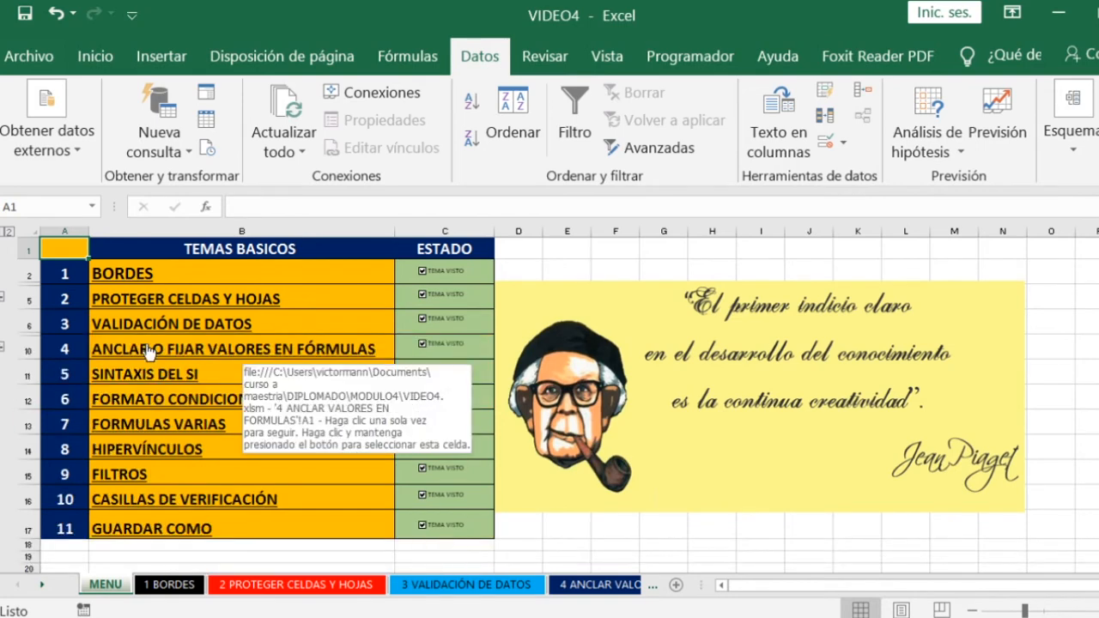
- Open the topic ANCLAR O FIJAR VALORES EN FÓRMULAS and examine the constant π in B9 and the radius variable in B11
click(218, 357)
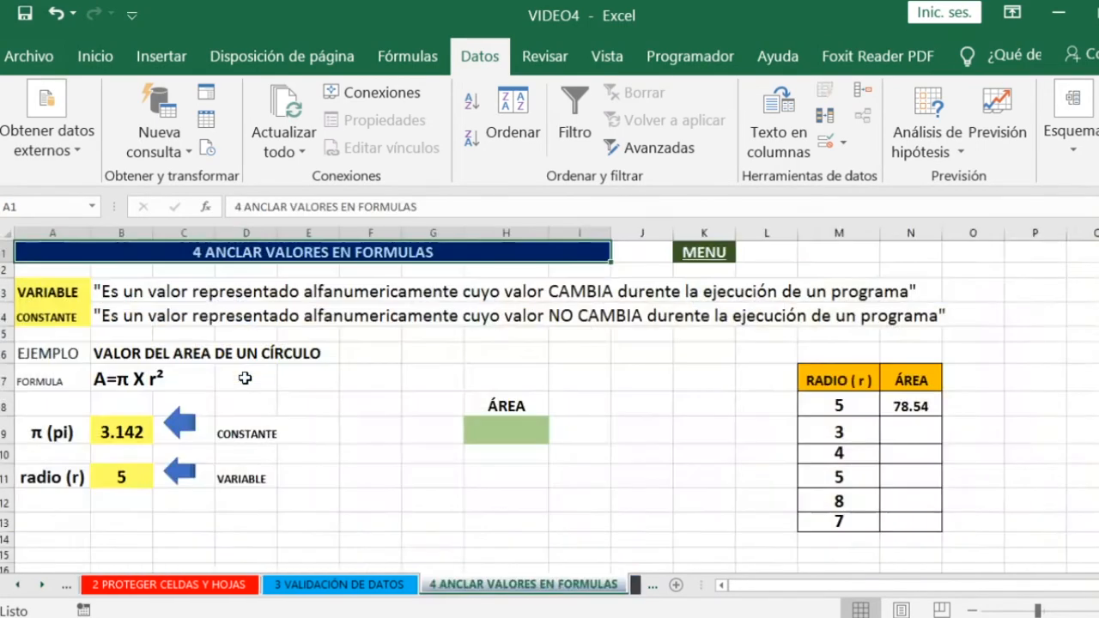
click(448, 356)
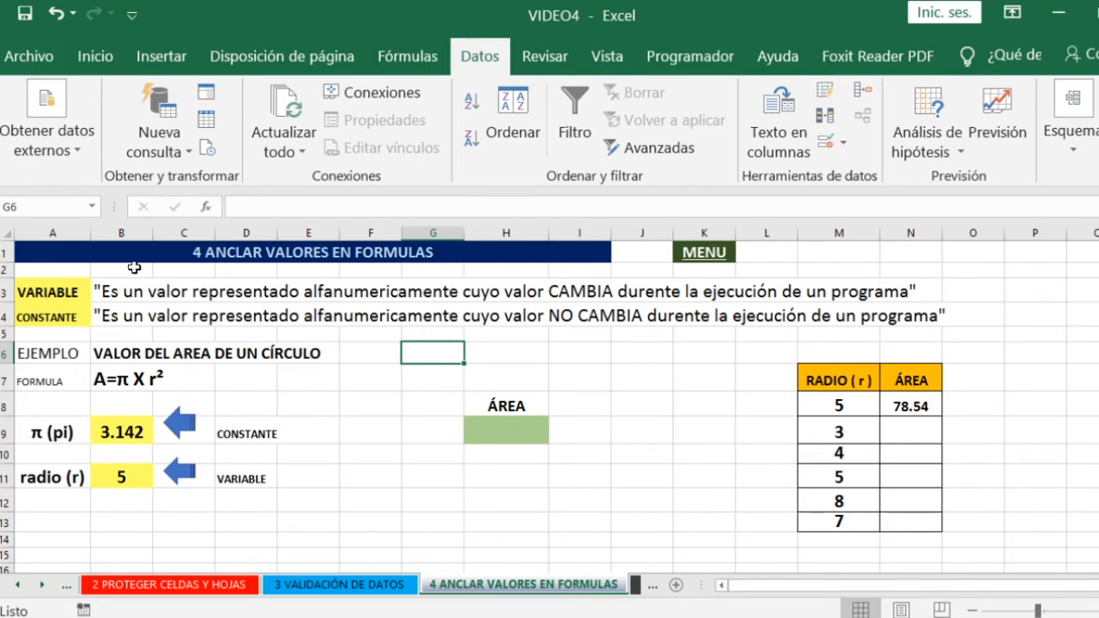
click(247, 433)
click(123, 432)
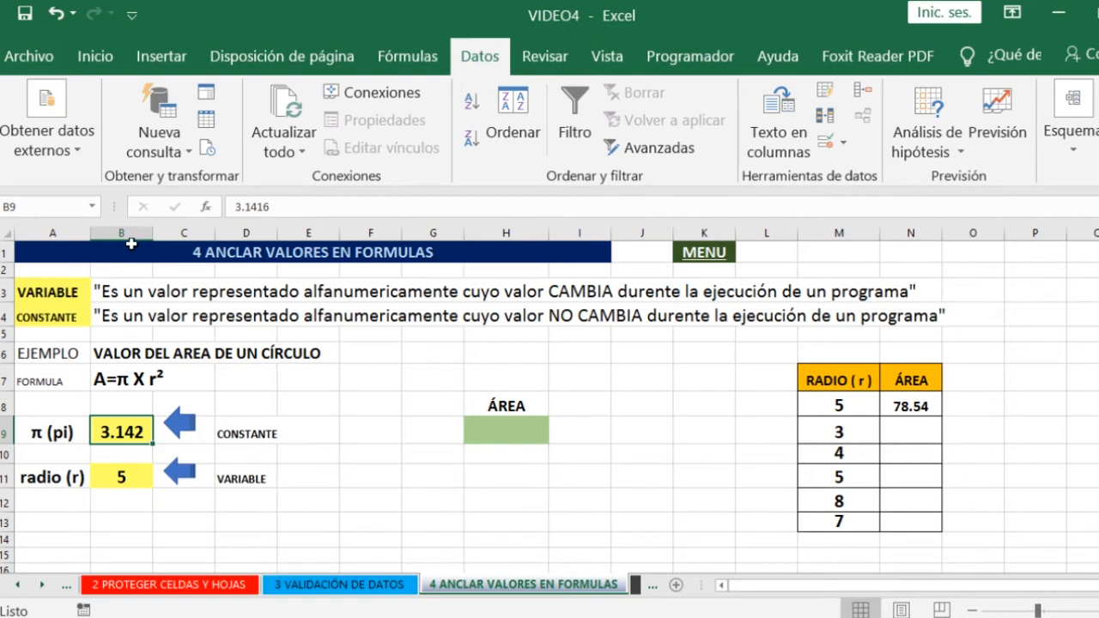
click(111, 478)
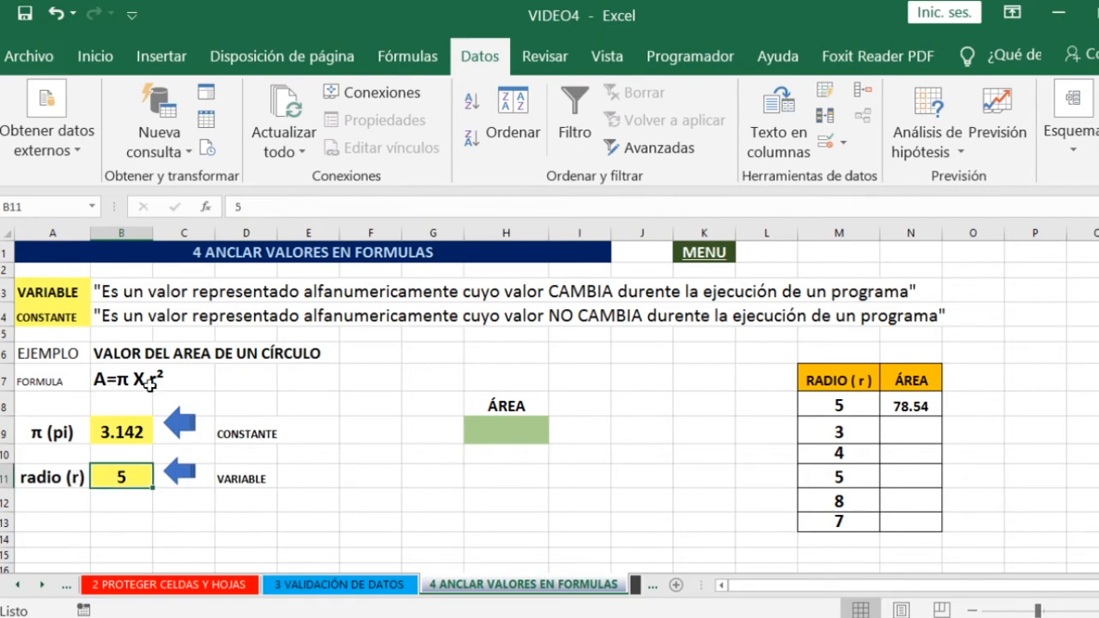
click(485, 437)
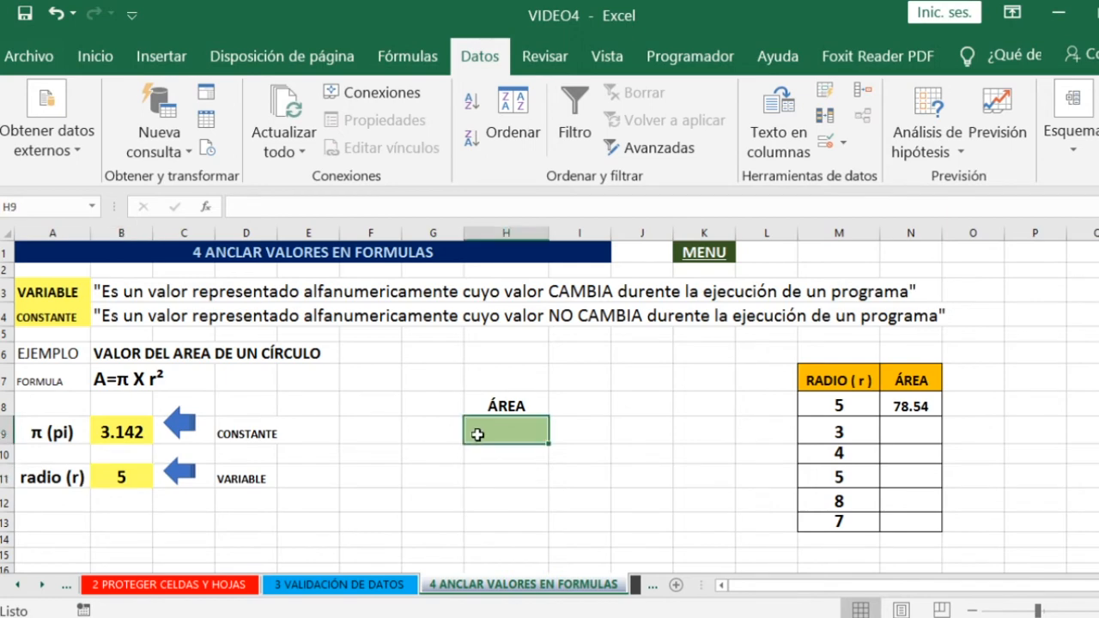
text(=)
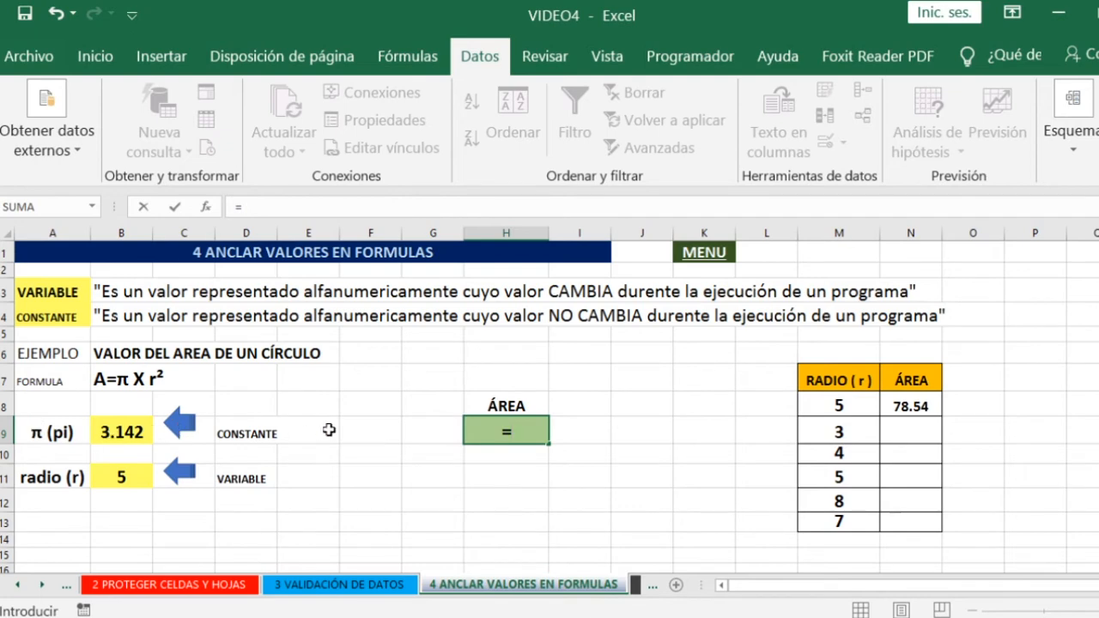
click(141, 433)
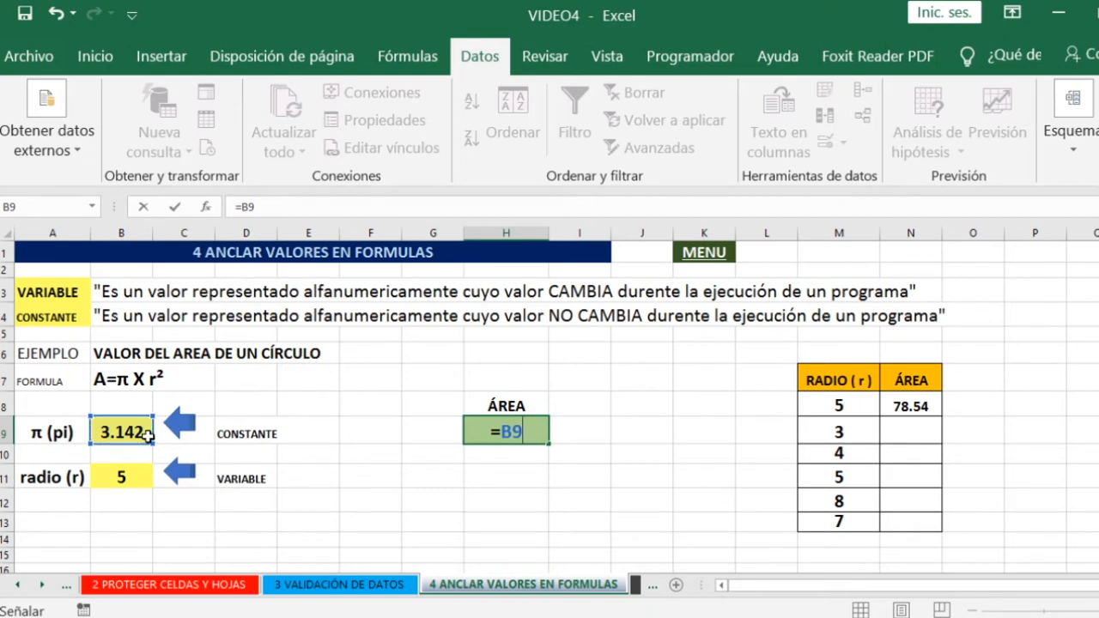
key(Escape)
- Widen column B enough to show the full π value 3.1416 in B9
double_click(146, 434)
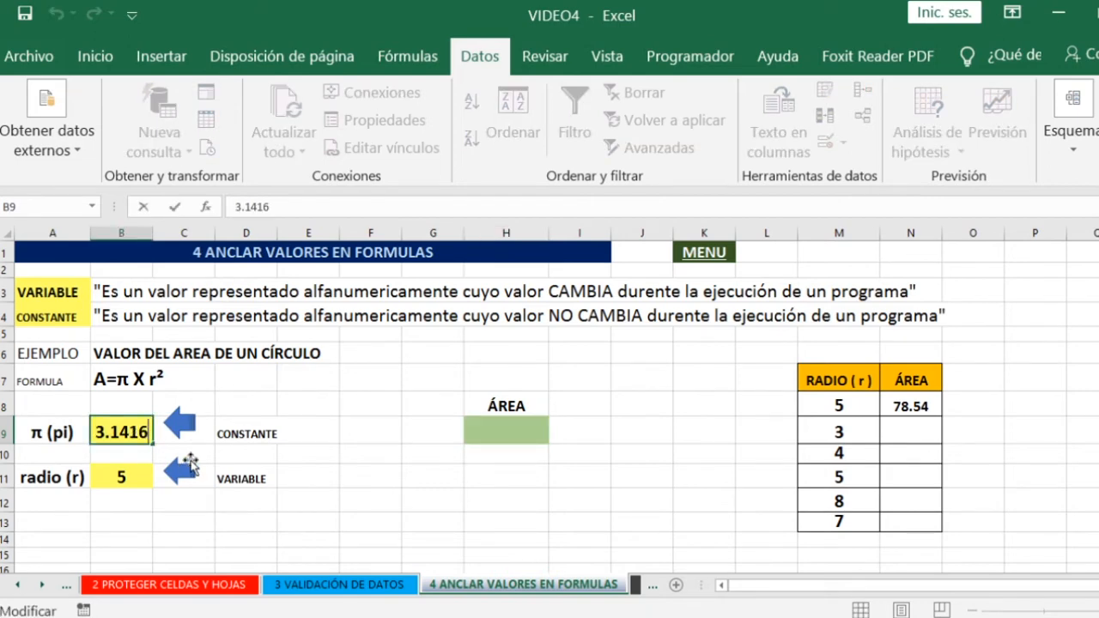
click(158, 232)
drag(152, 234, 179, 237)
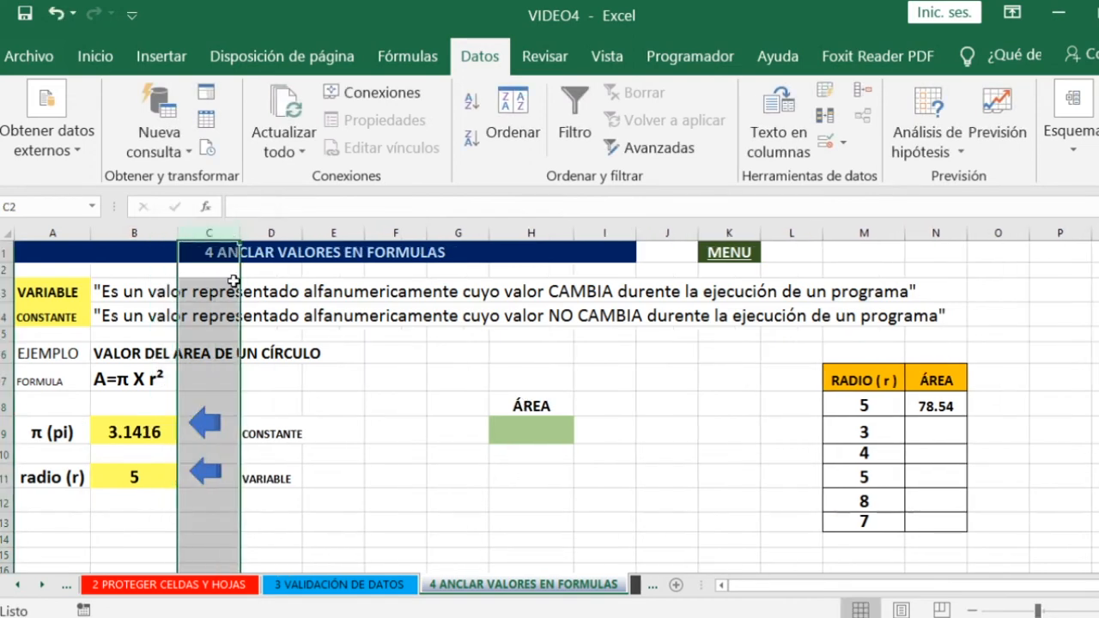
- Calculate the circle's area in H9 with the formula =B9*B11*B11 and check the entered formula
click(139, 436)
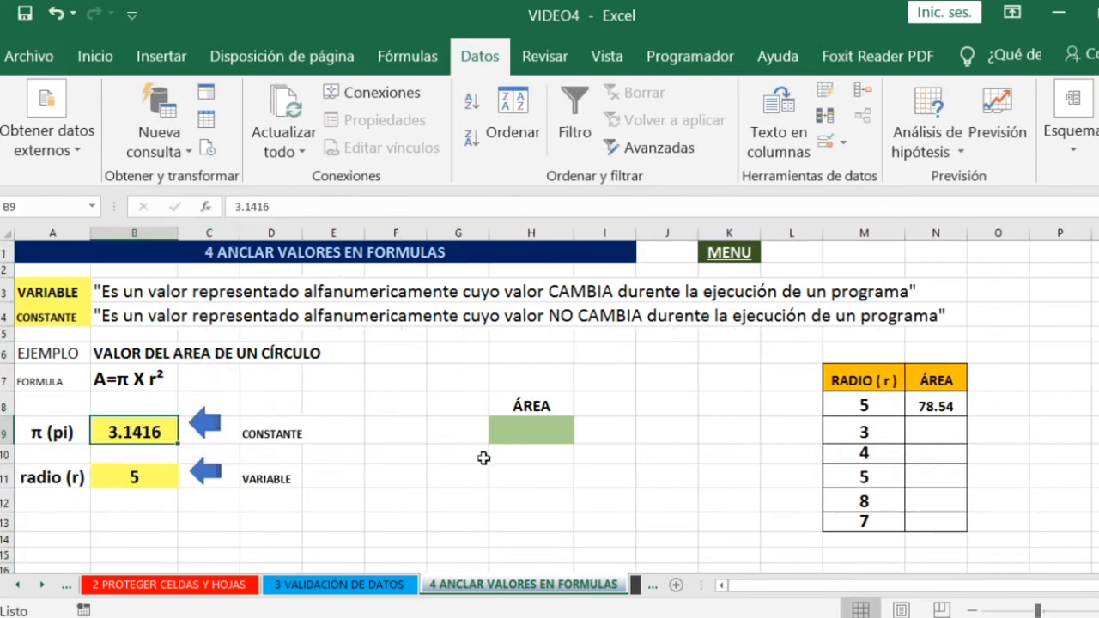
click(508, 431)
text(=)
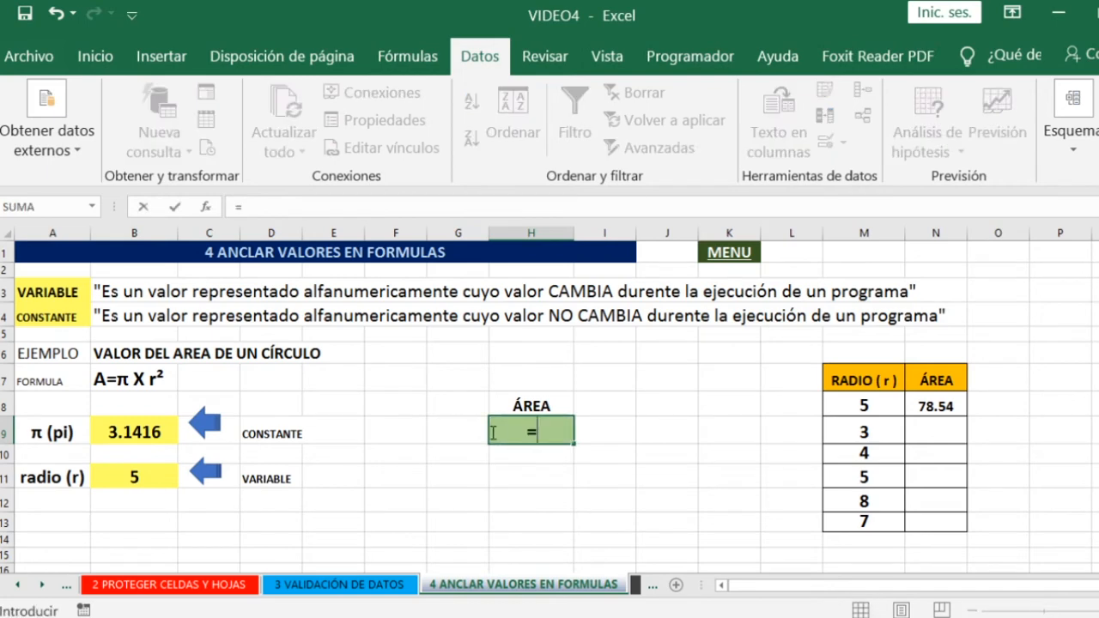
click(123, 432)
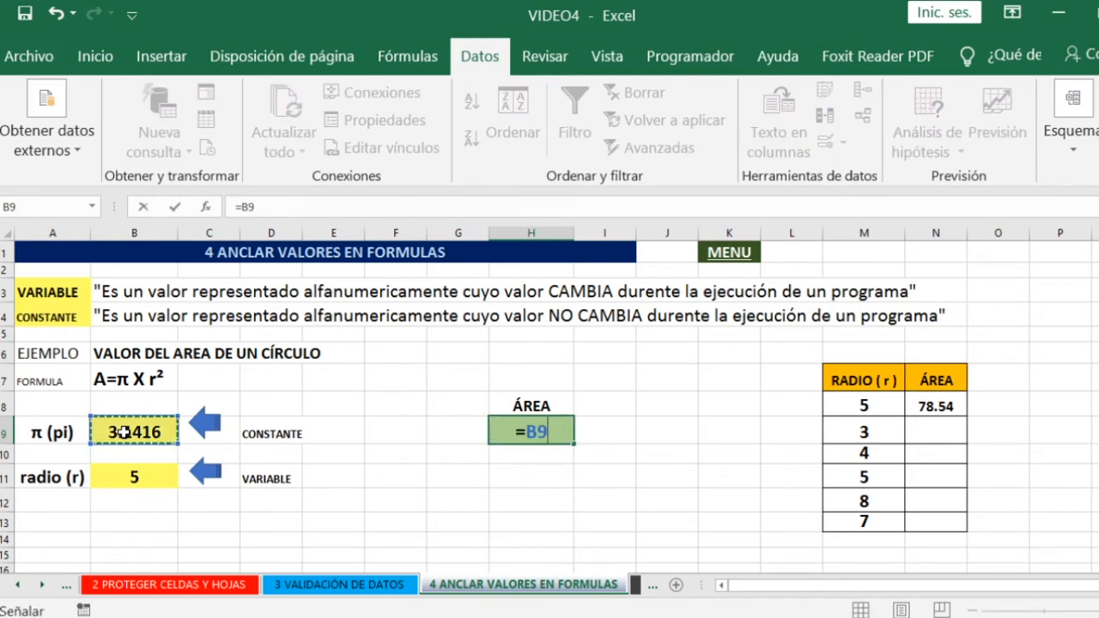
text(*)
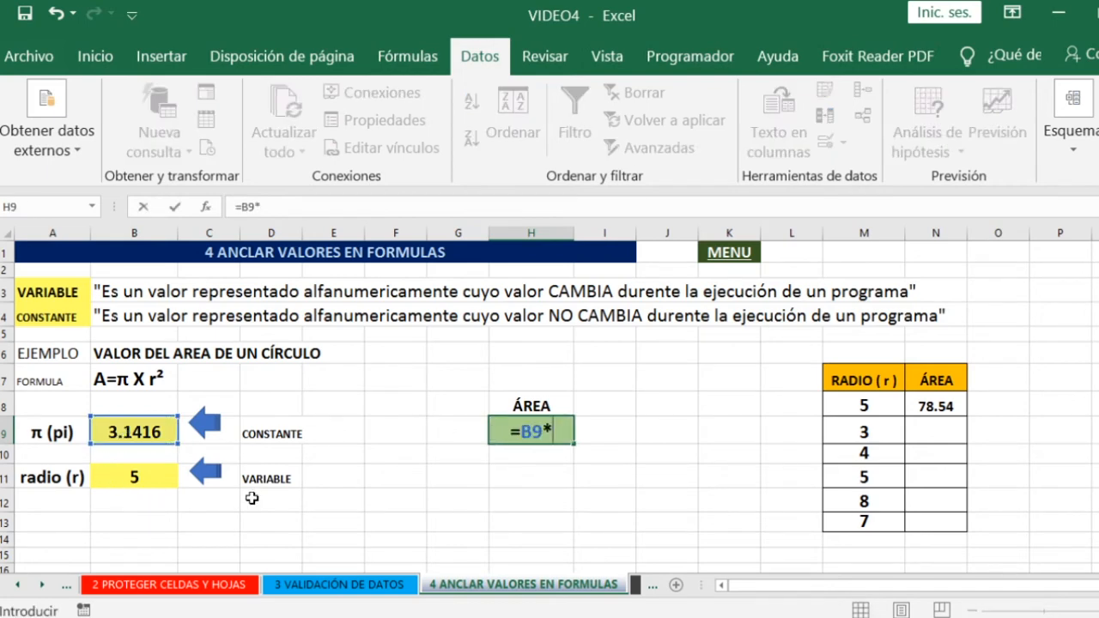
click(136, 478)
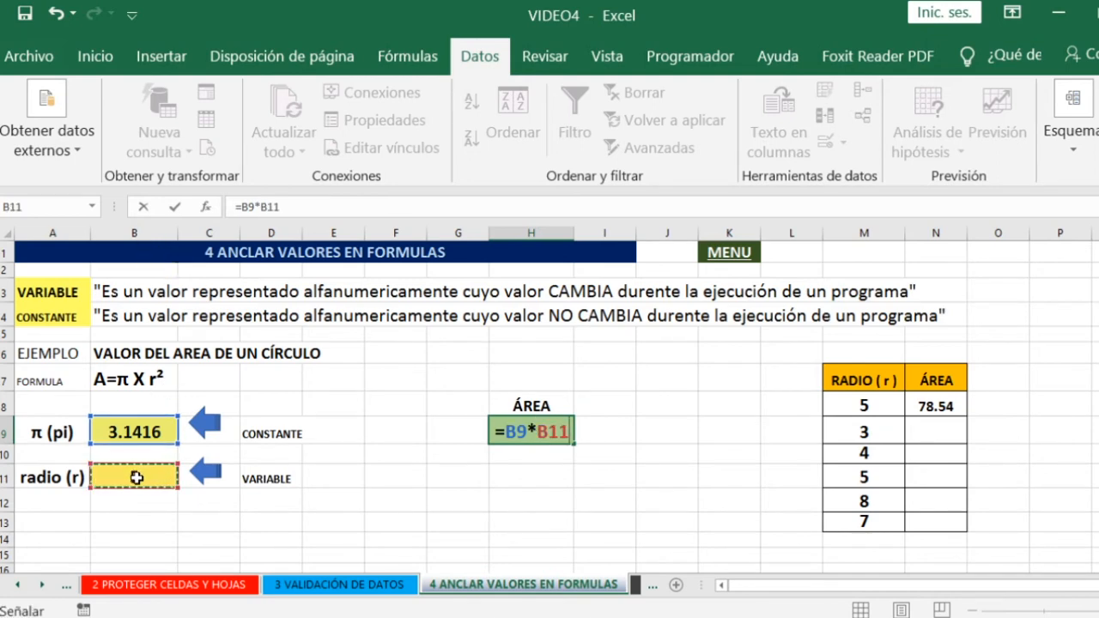
text(*)
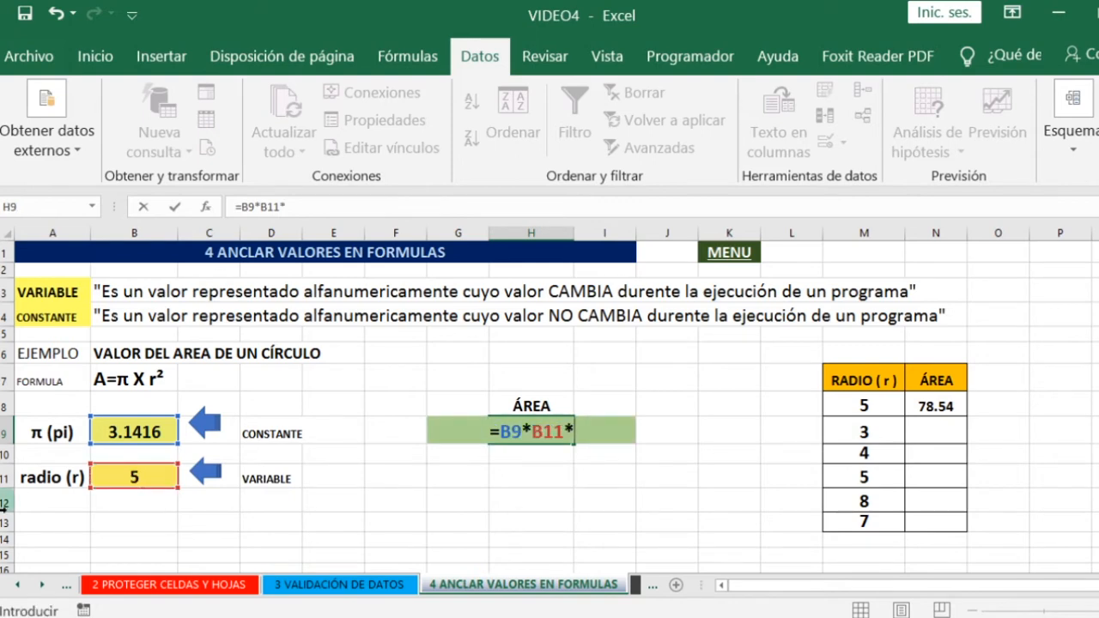
click(135, 475)
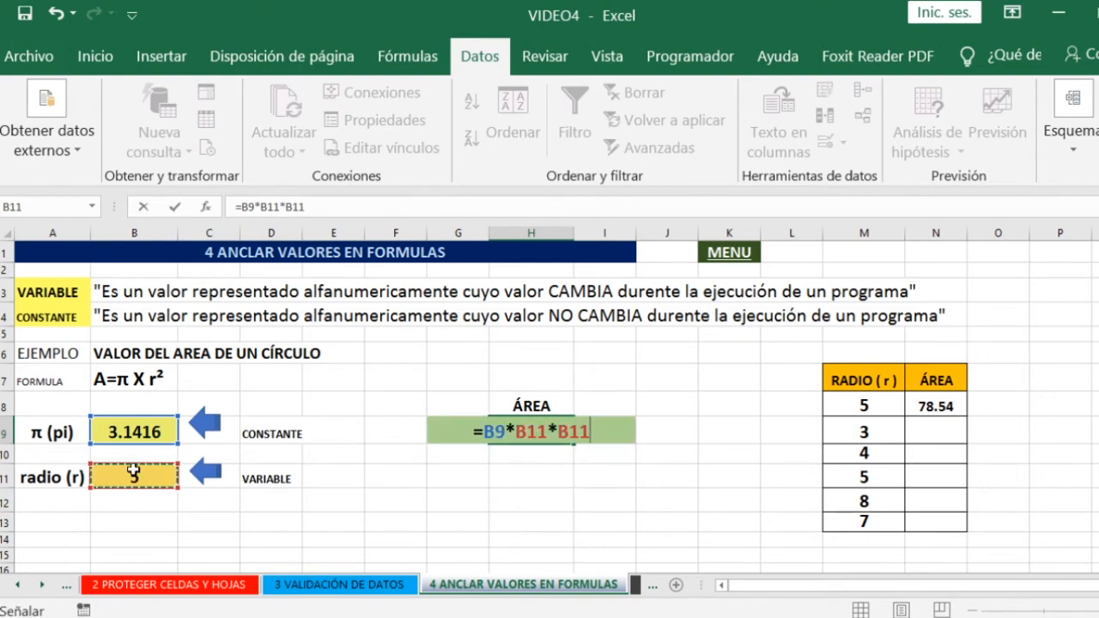
key(Return)
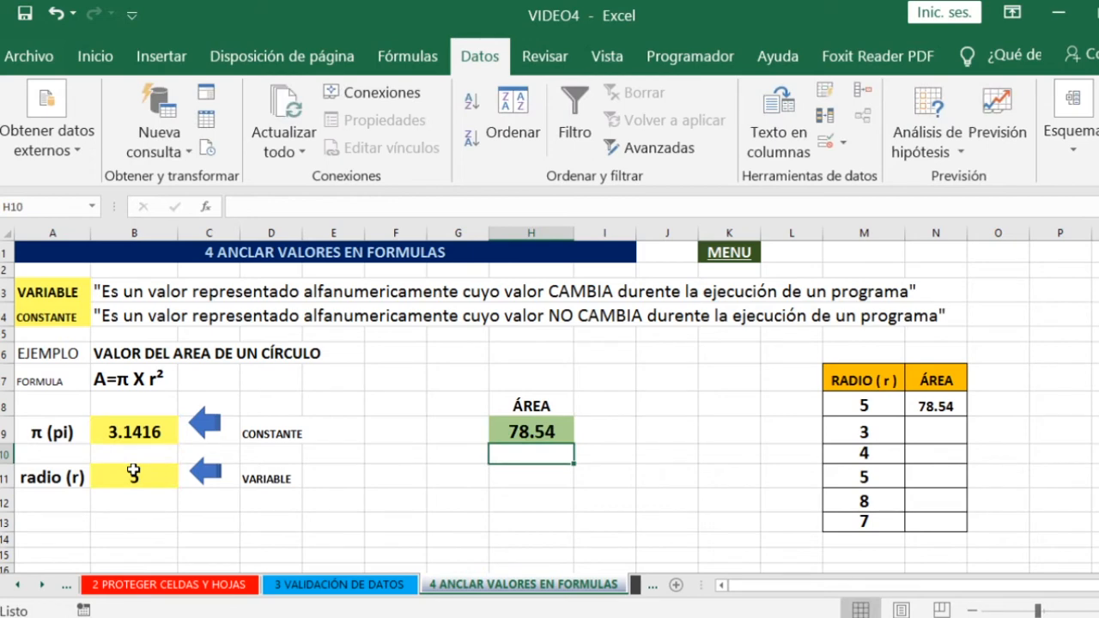
click(515, 433)
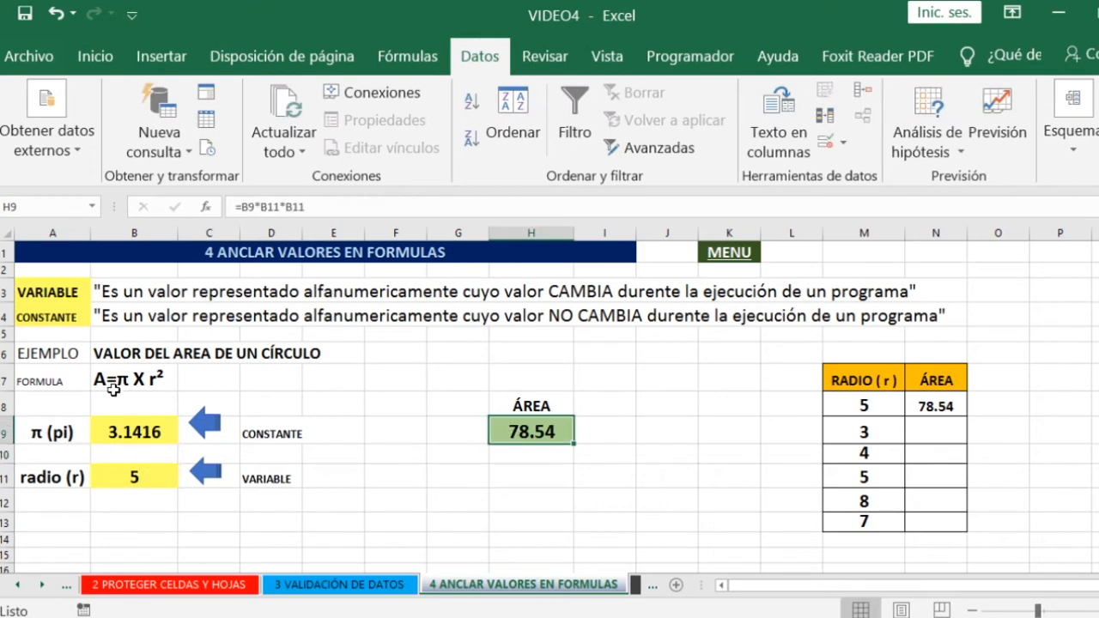
- Test the area formula by setting the radius in B11 to 10, check H9, and return the radius to 5
click(118, 476)
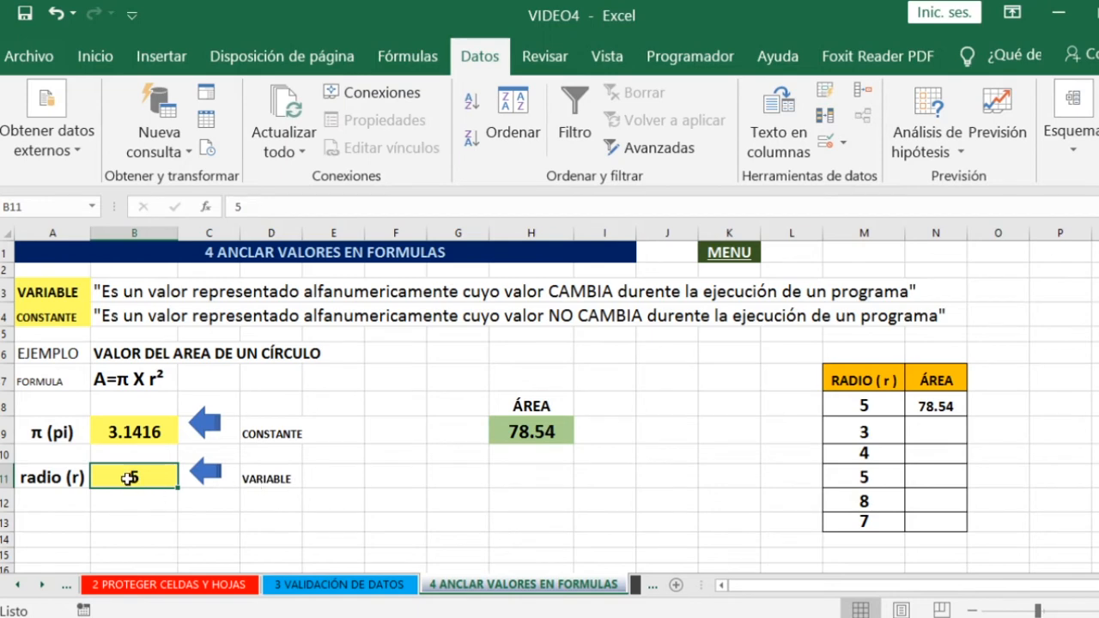
text(10)
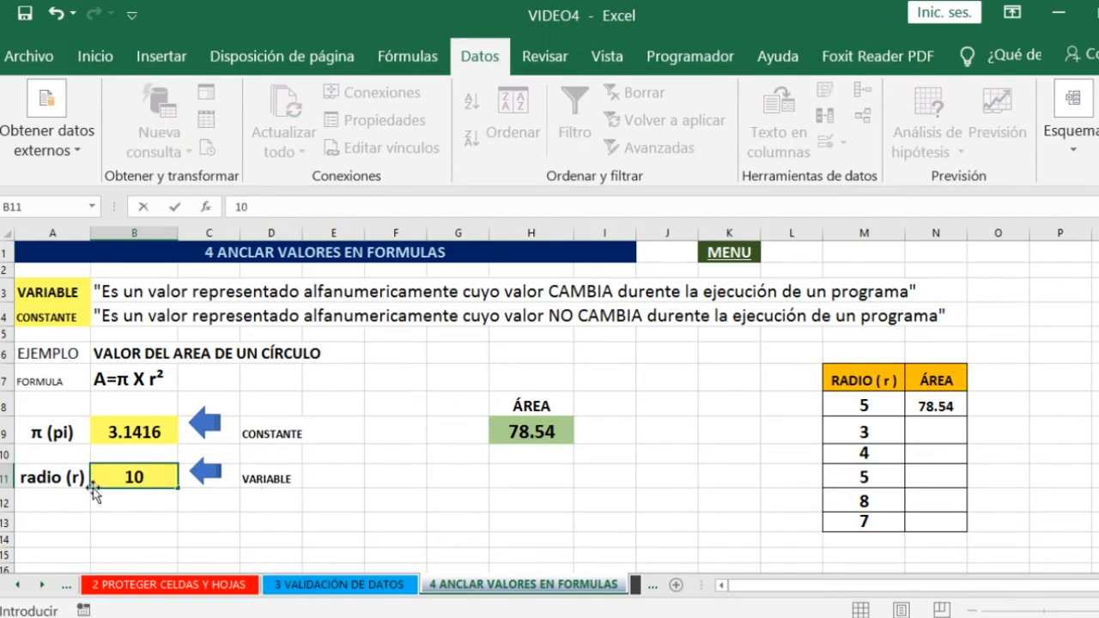
key(Return)
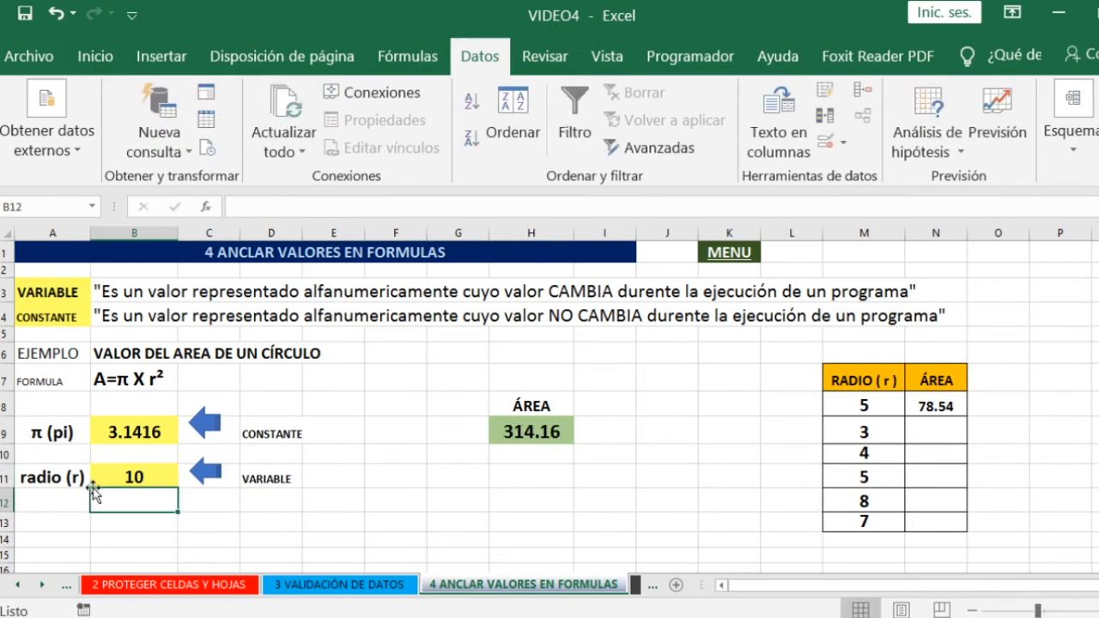
click(534, 425)
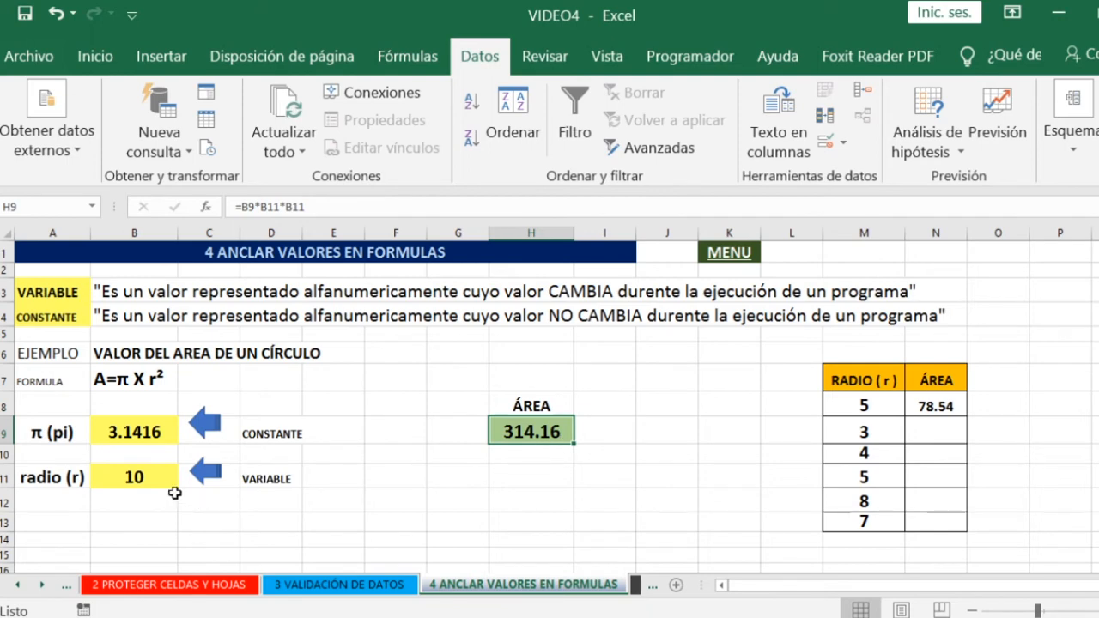
click(136, 478)
text(5)
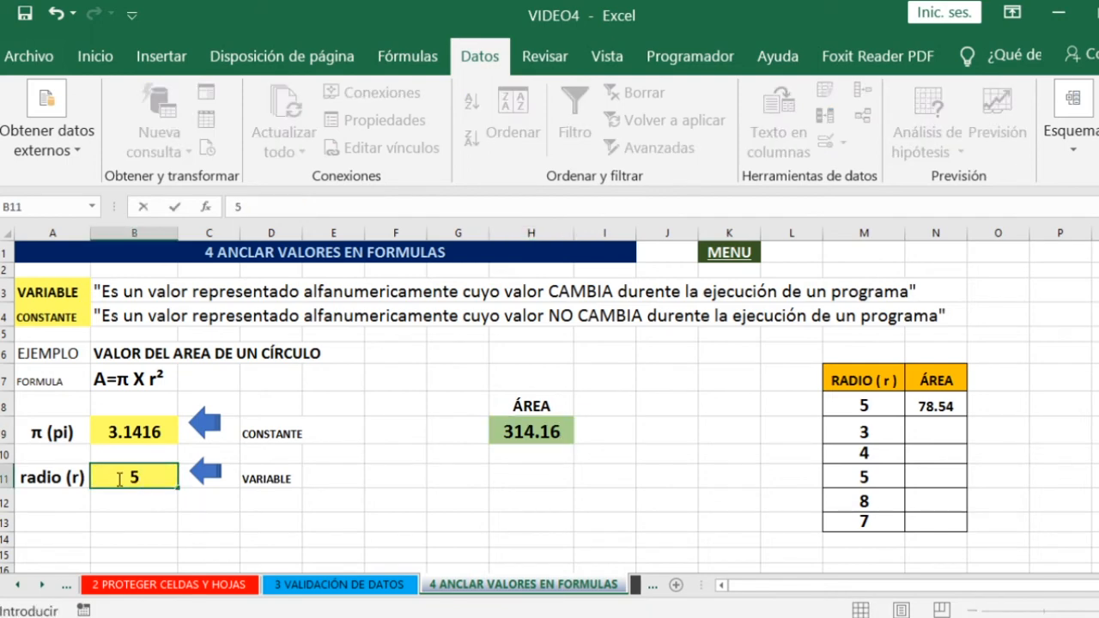
key(Return)
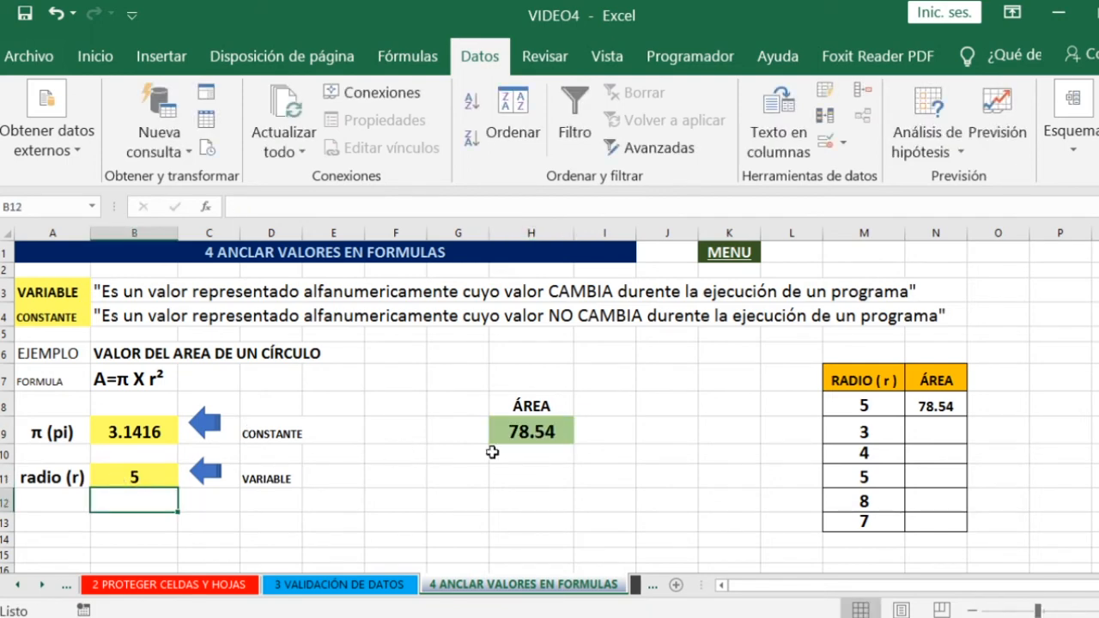
- Examine the constant π in B9, the area formula in N8 and the radii in M8:M10 that it should be applied to
click(144, 429)
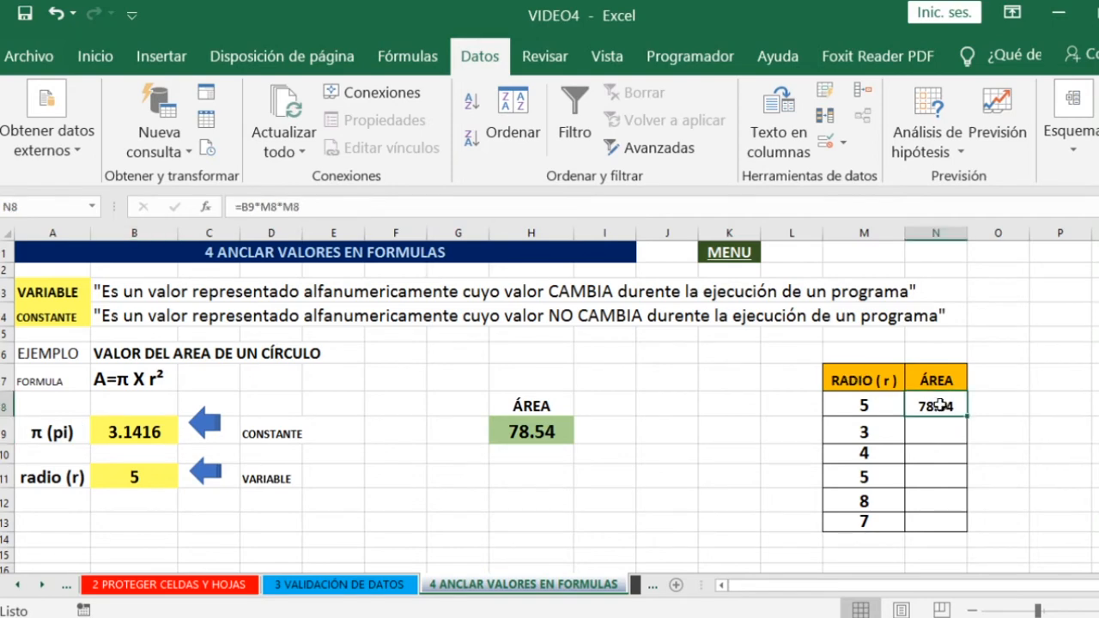
click(935, 406)
double_click(941, 406)
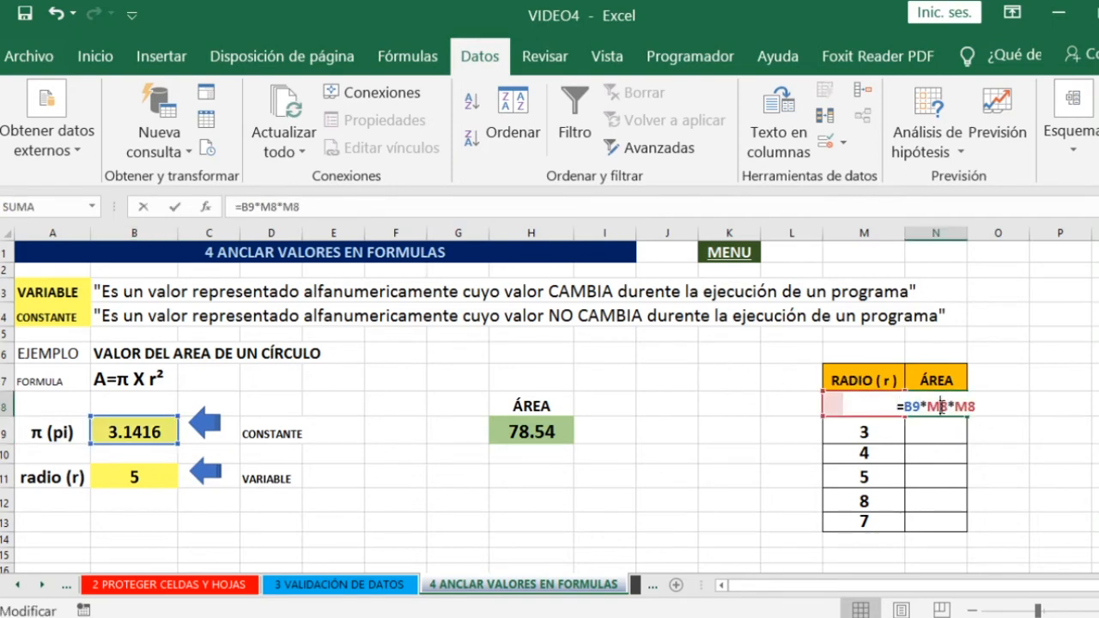
key(Return)
click(864, 406)
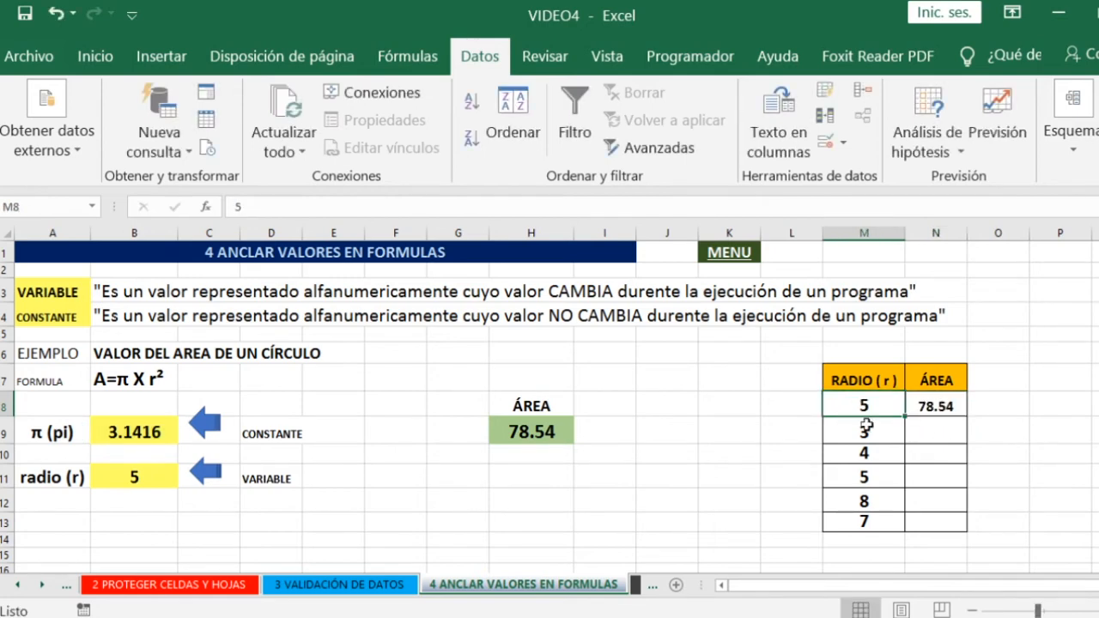
click(865, 427)
click(865, 453)
- Copy the area formula from N8 down the ÁREA column through N12
click(920, 410)
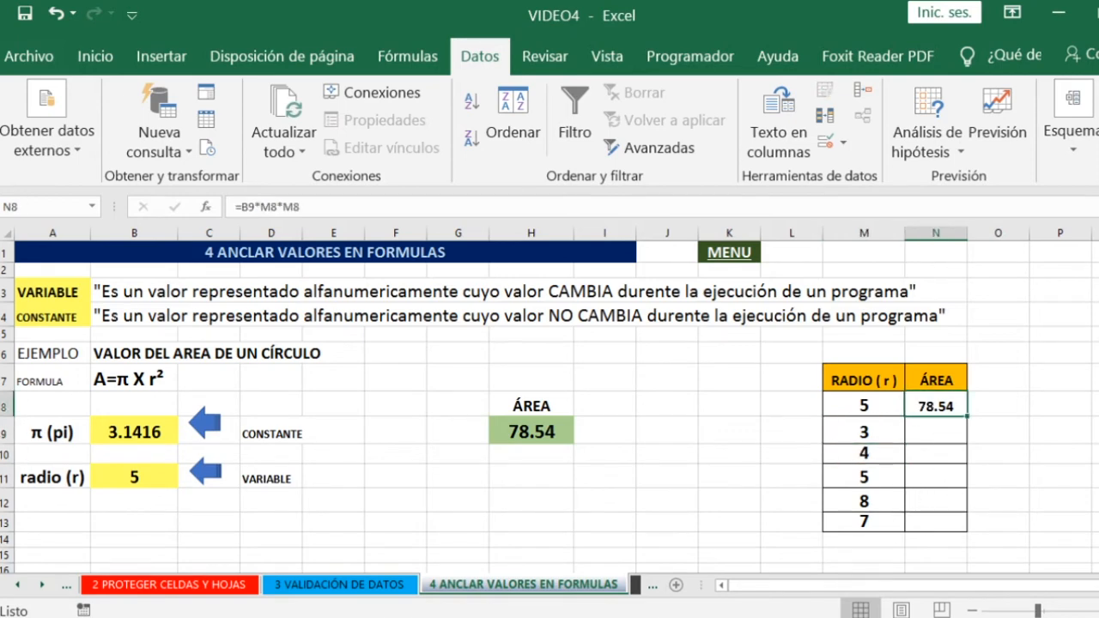
scroll(1089, 515, up, 3)
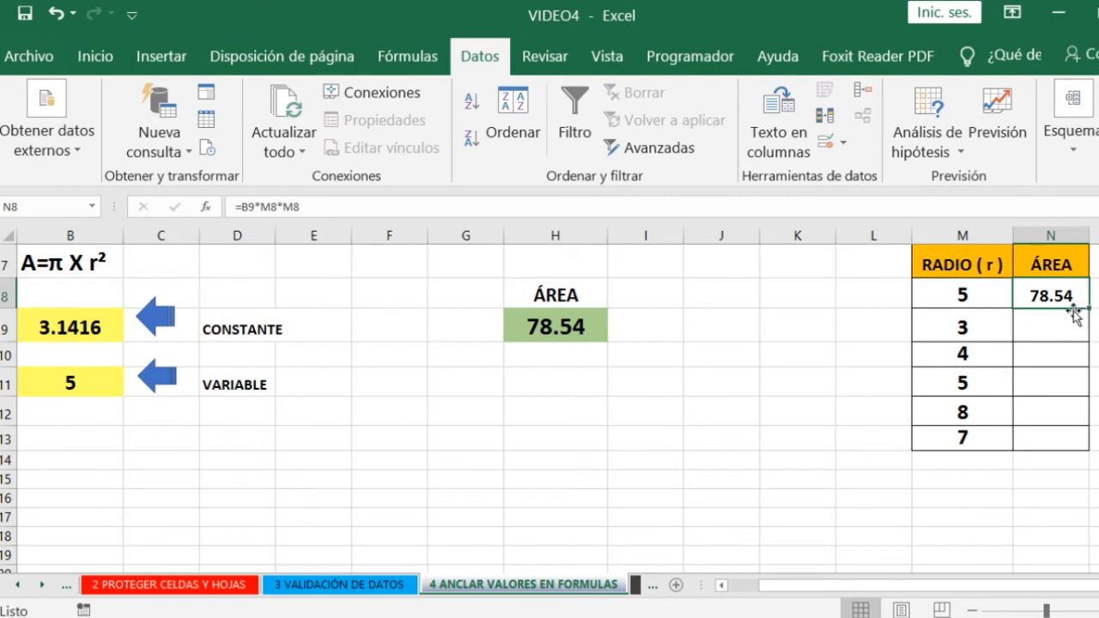
drag(1088, 311, 1076, 416)
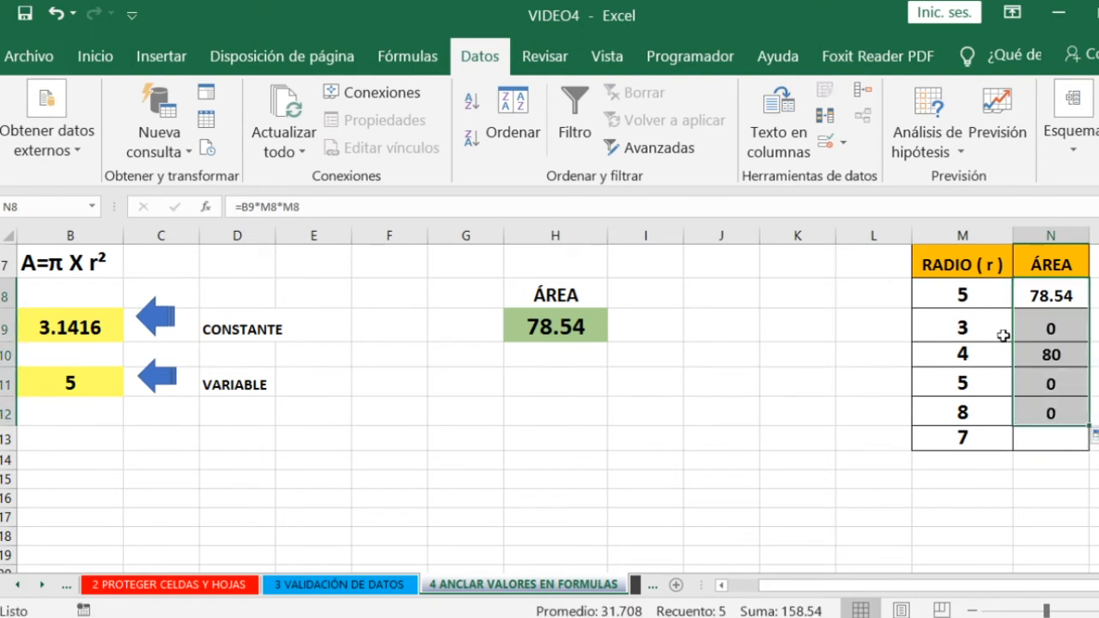
- Compare the first areas in N8 and N9, and trace the references in N8 to π in B9 and the radius in M8
click(1059, 322)
click(1041, 298)
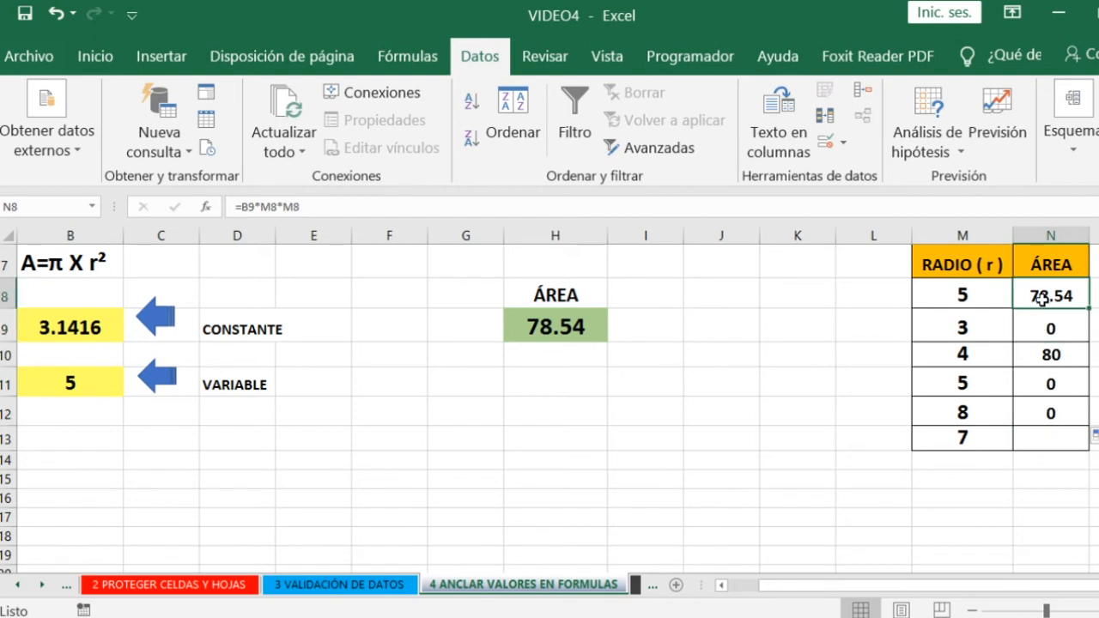
click(943, 295)
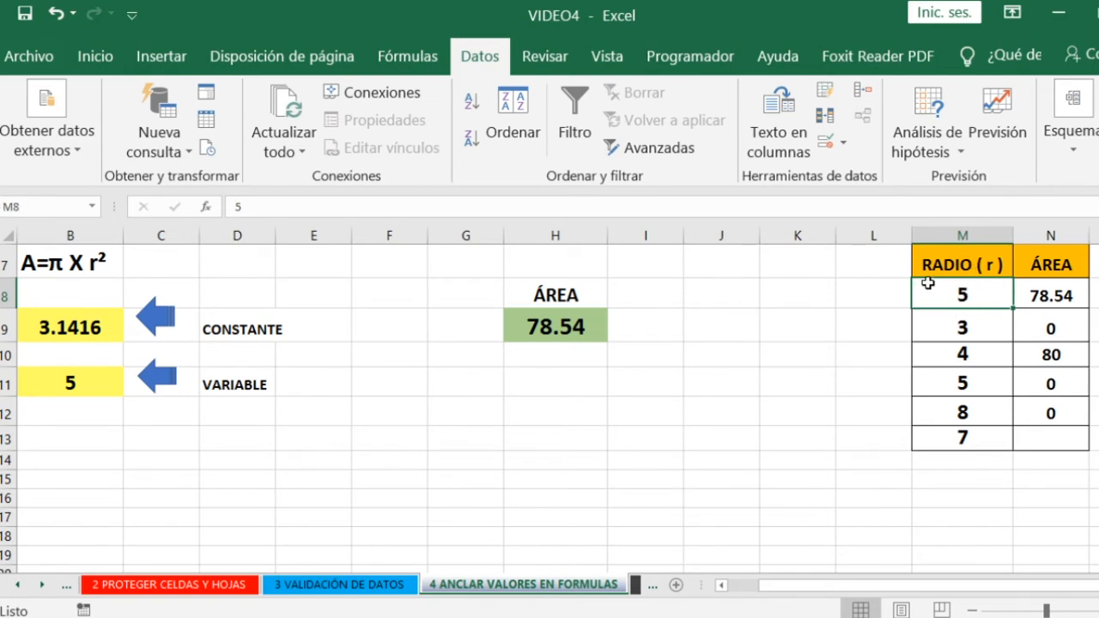
click(1054, 296)
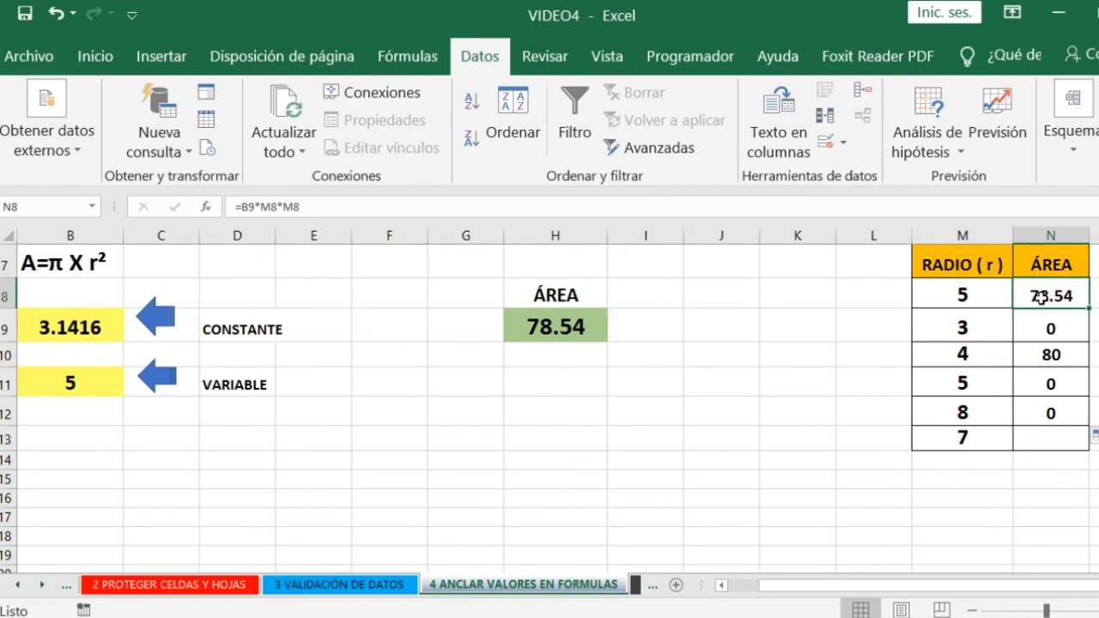
click(1048, 328)
click(1054, 297)
double_click(1054, 296)
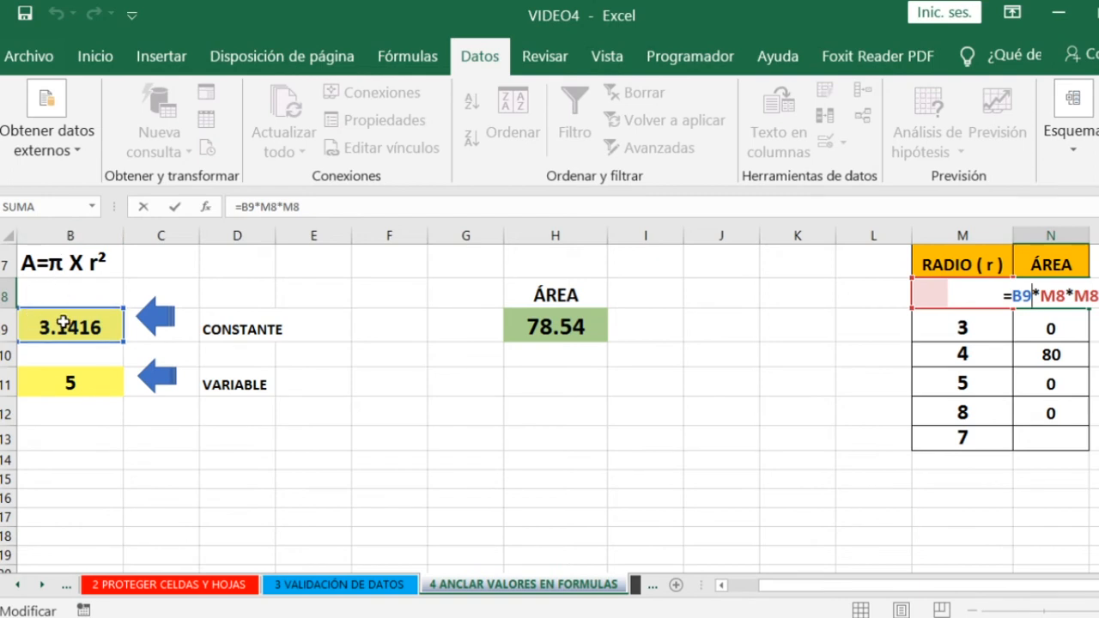
key(Return)
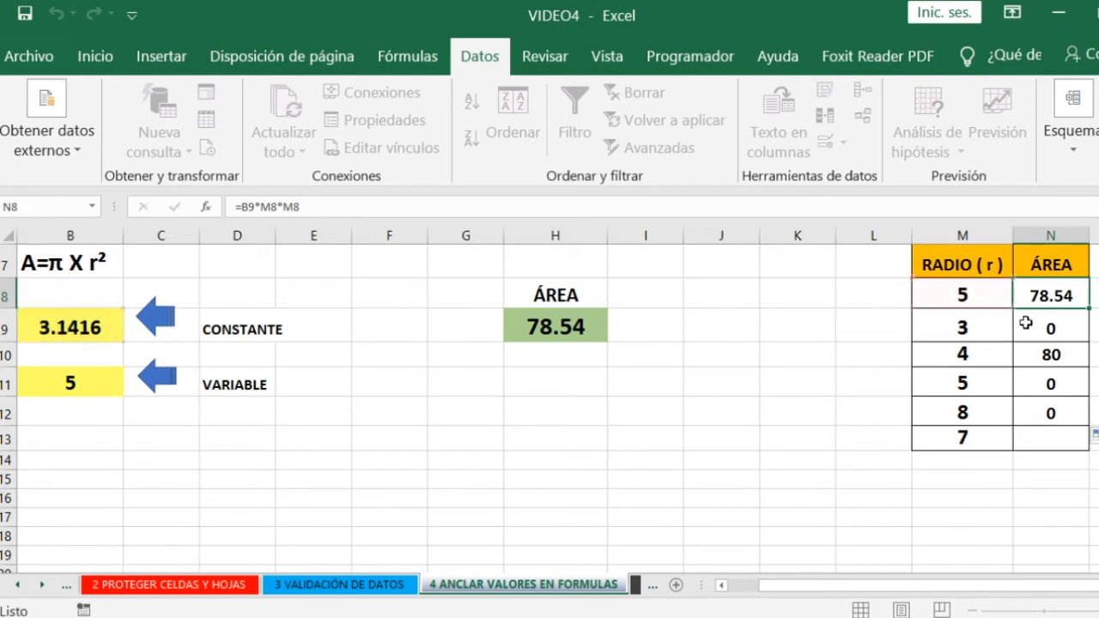
click(967, 295)
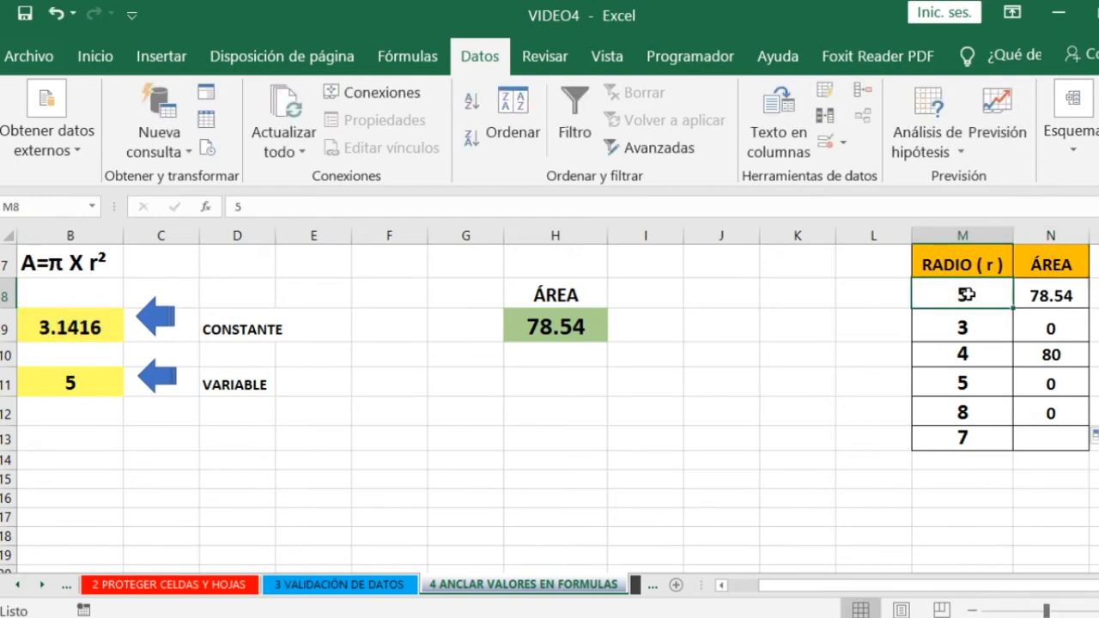
click(1055, 295)
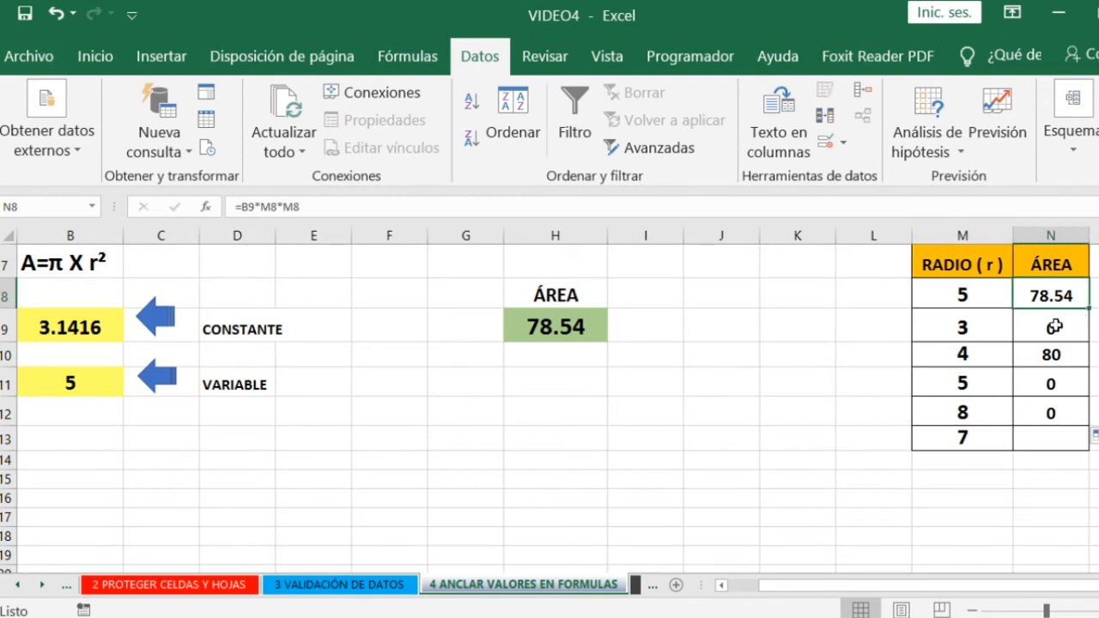
- Trace the references of the copied area formulas in N9, N10 and N12 to the cells they use in columns B and M
double_click(1048, 327)
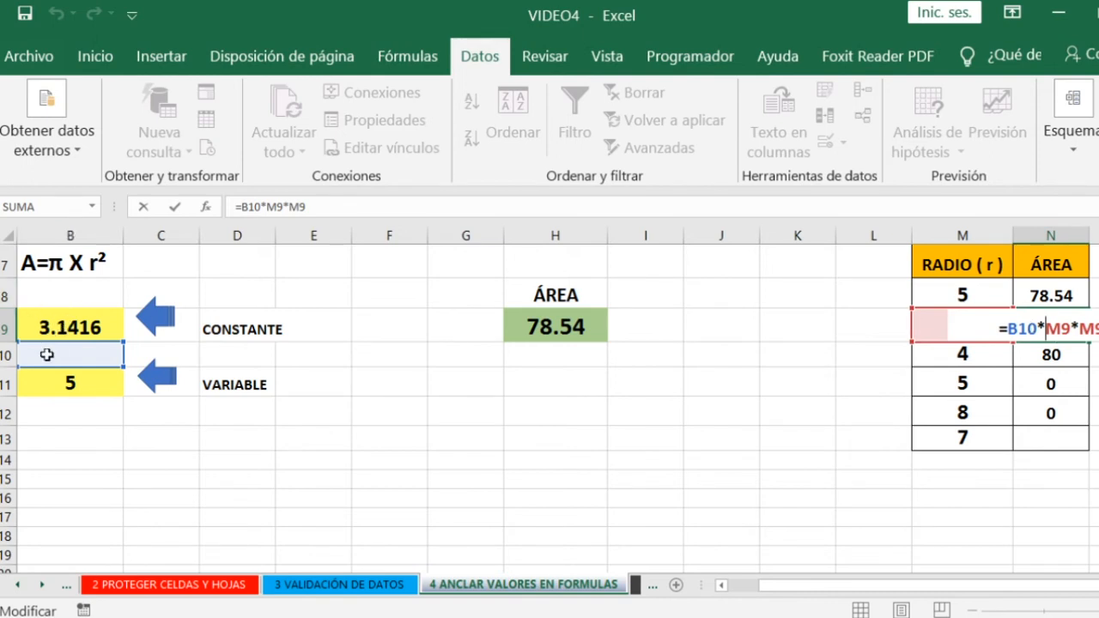
click(1057, 359)
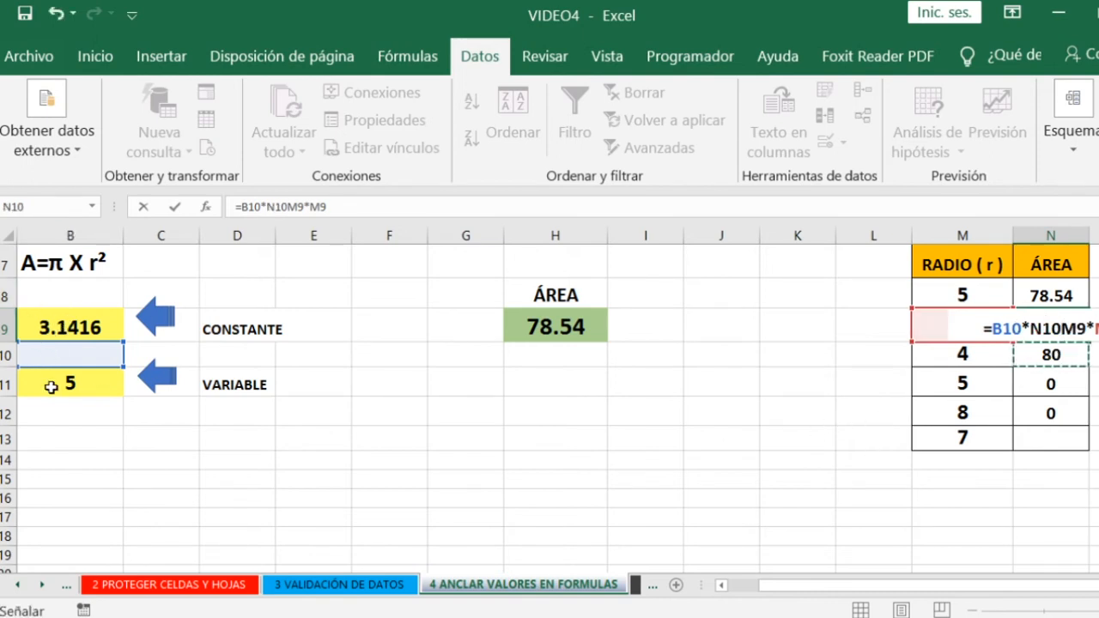
key(Escape)
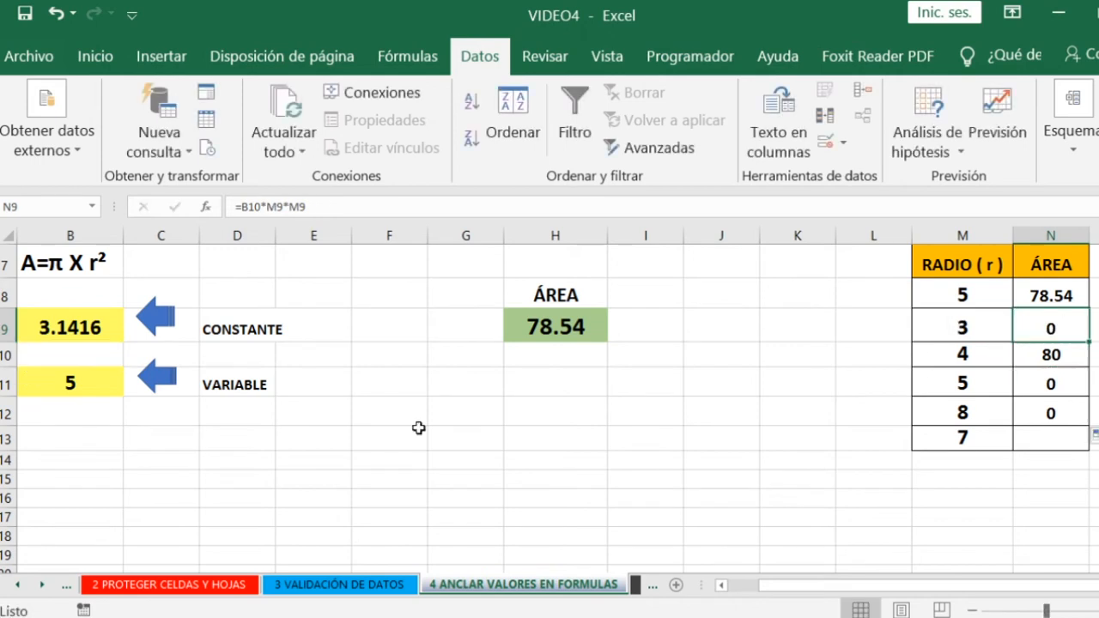
double_click(1038, 349)
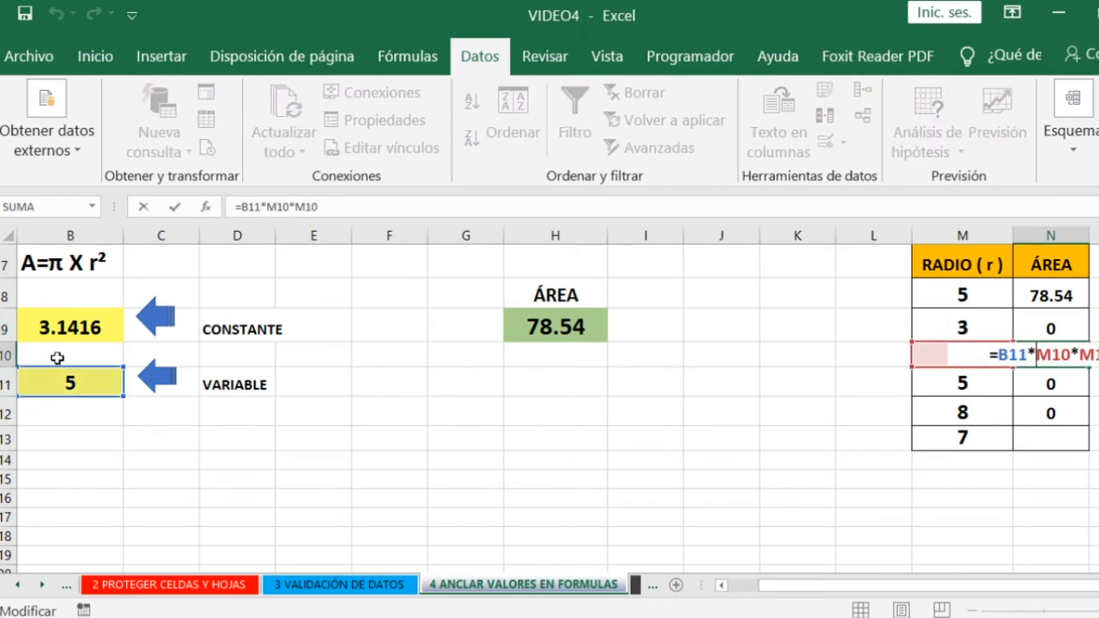
key(ctrl+Return)
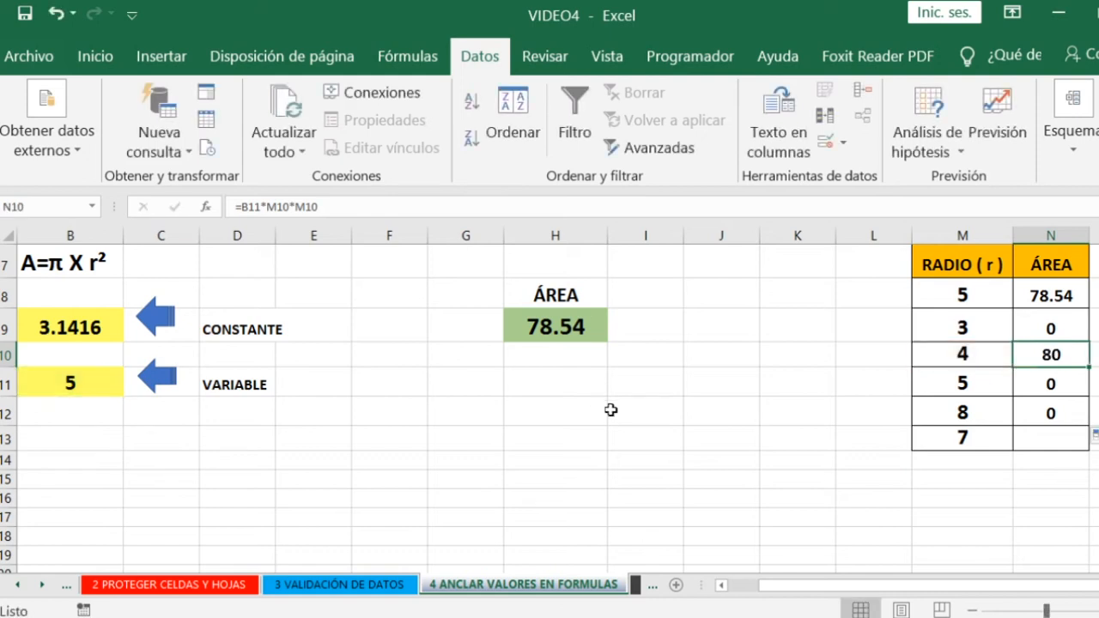
click(1044, 414)
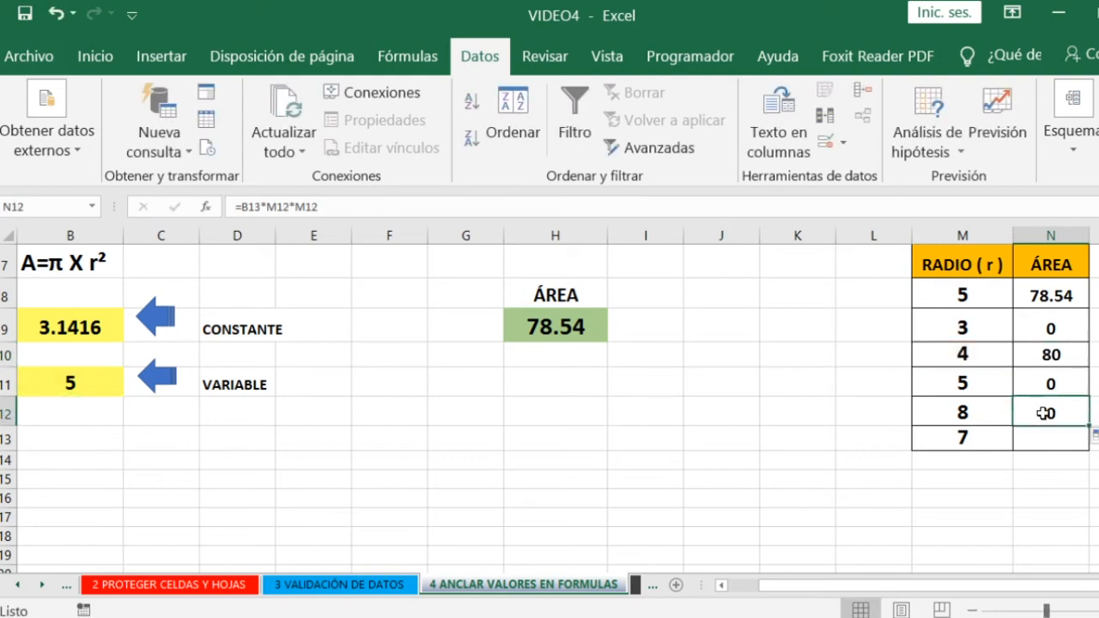
double_click(1045, 413)
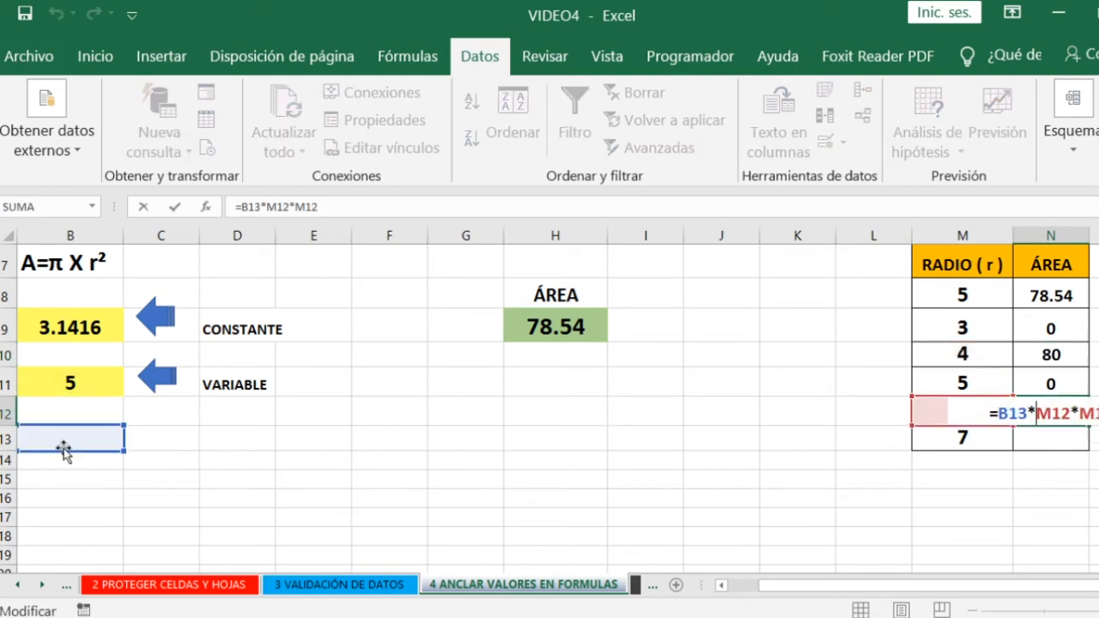
key(Escape)
- Anchor the row of the π reference in N8 as =B$9*M8*M8 and copy the formula down the ÁREA column through N13
click(1054, 296)
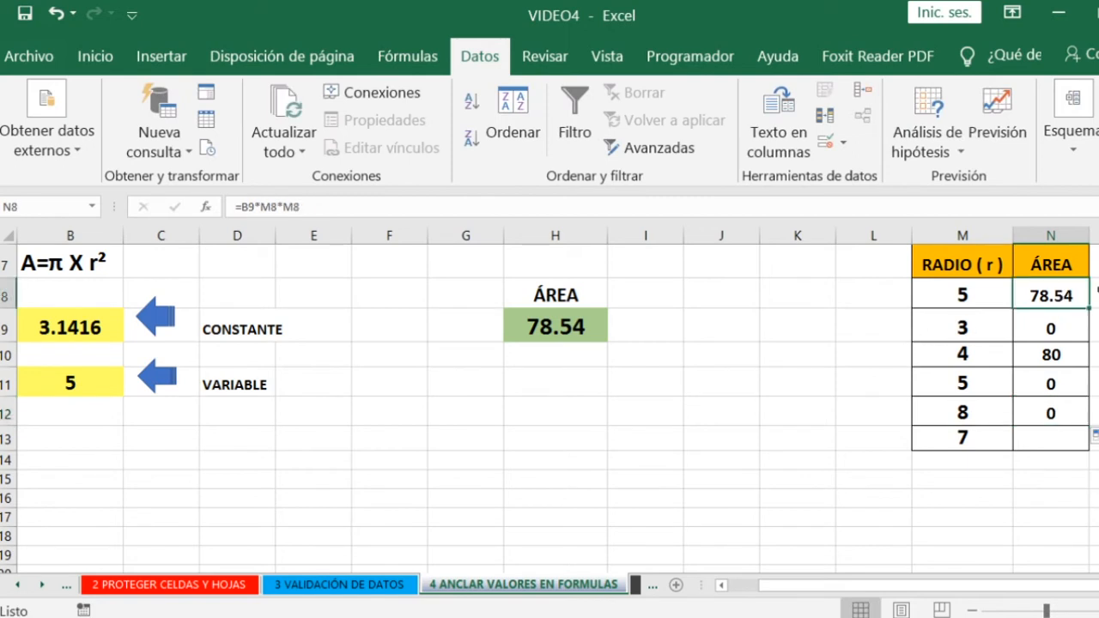
click(83, 321)
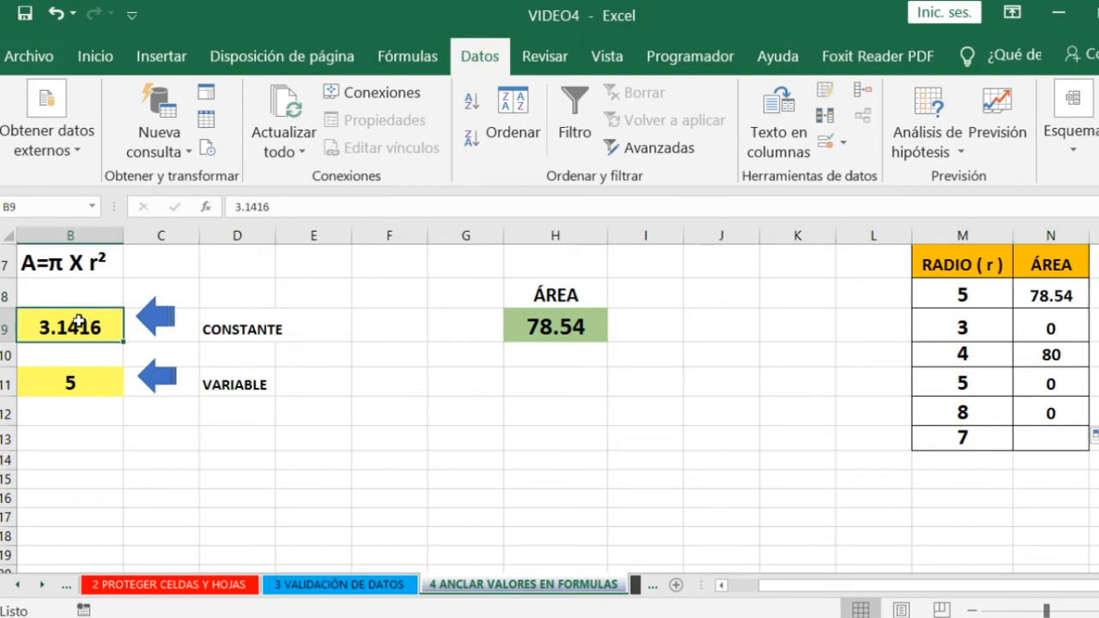
double_click(1066, 297)
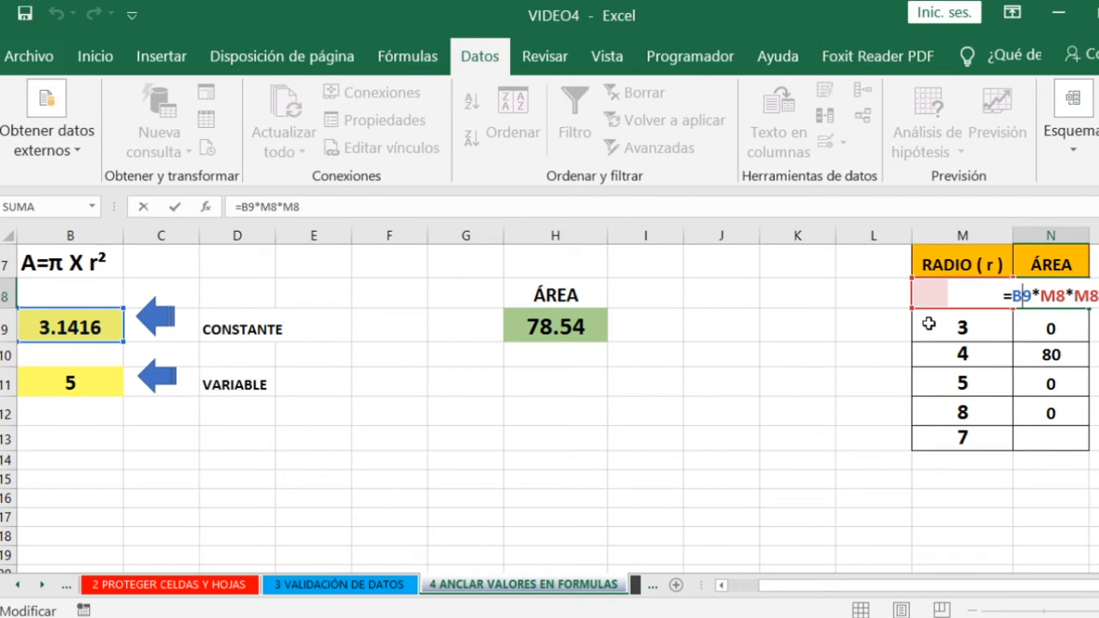
text($)
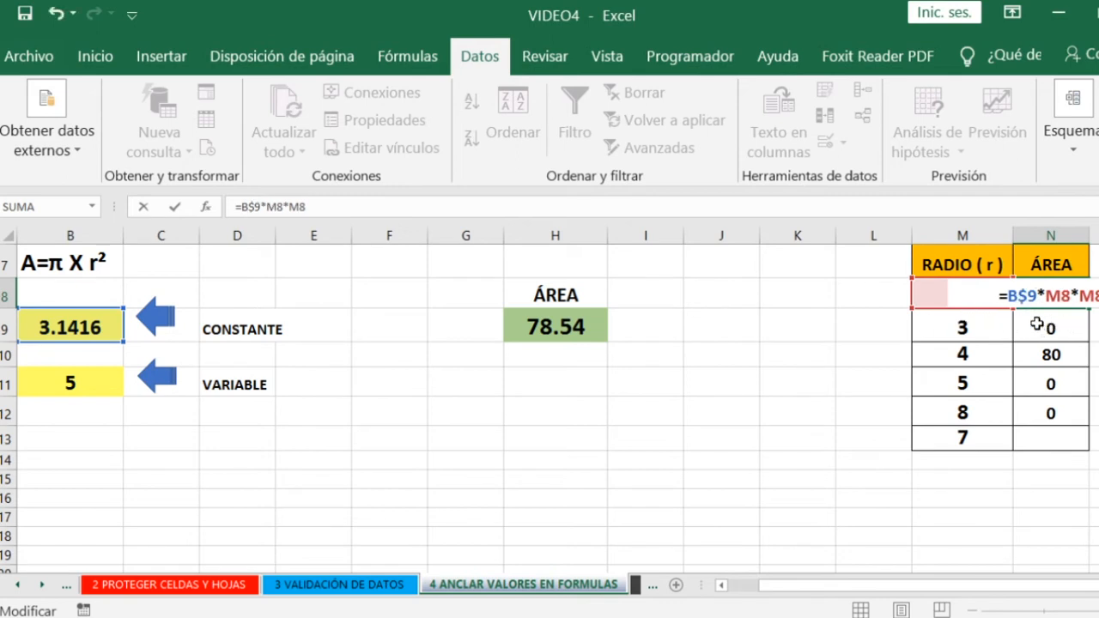
key(Return)
click(1065, 297)
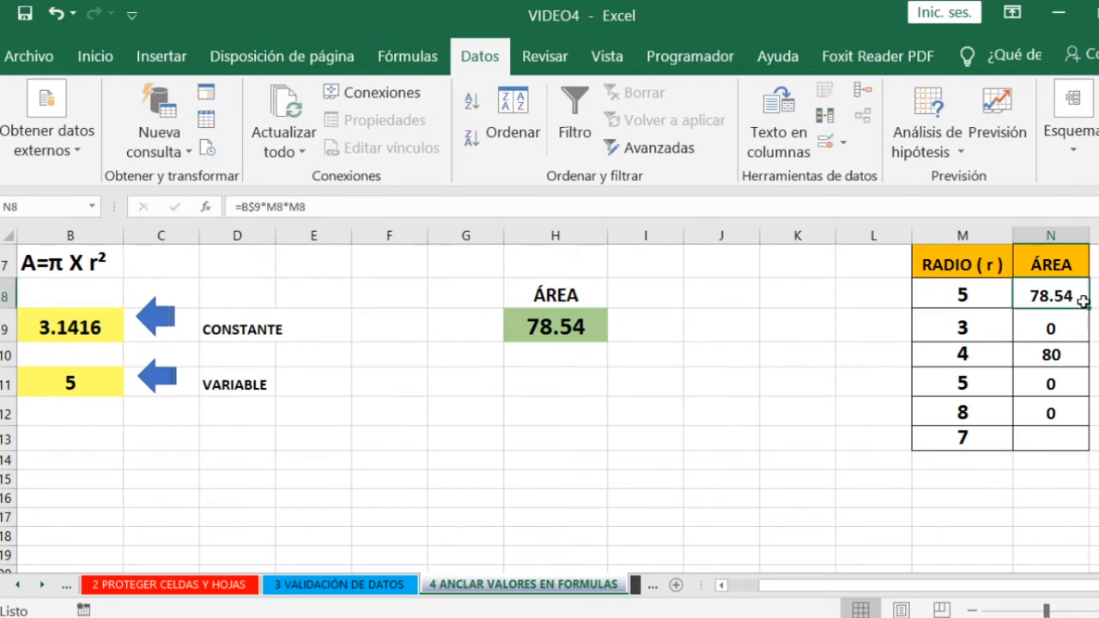
drag(1088, 309, 1065, 439)
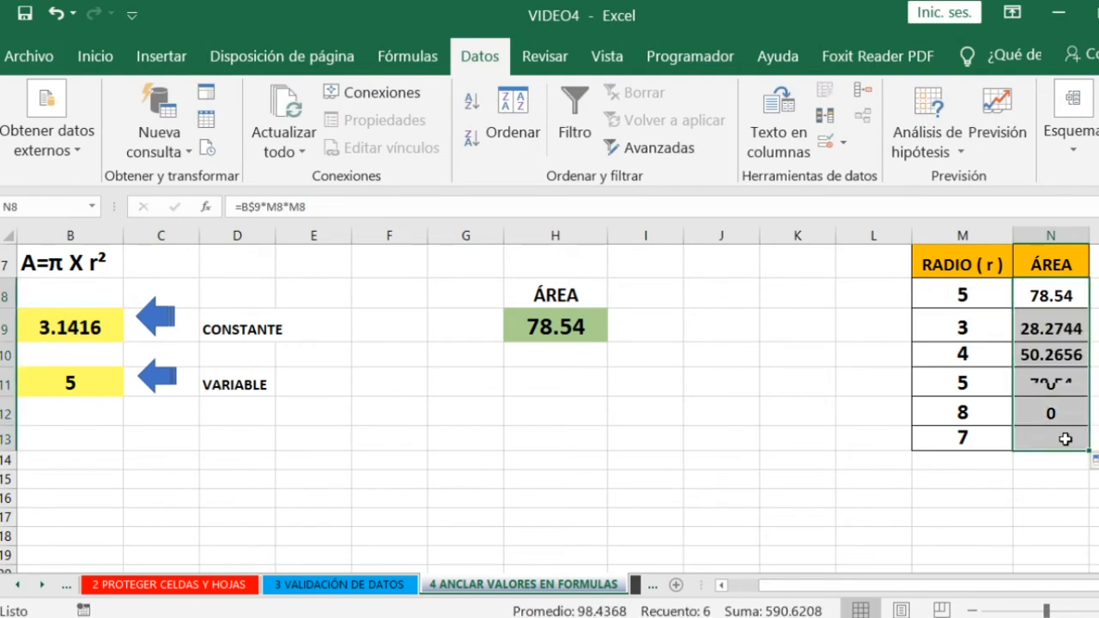
- Check the references of the anchored area formulas in N8, N9 and N13 against π in B9 and their own radii
double_click(1042, 297)
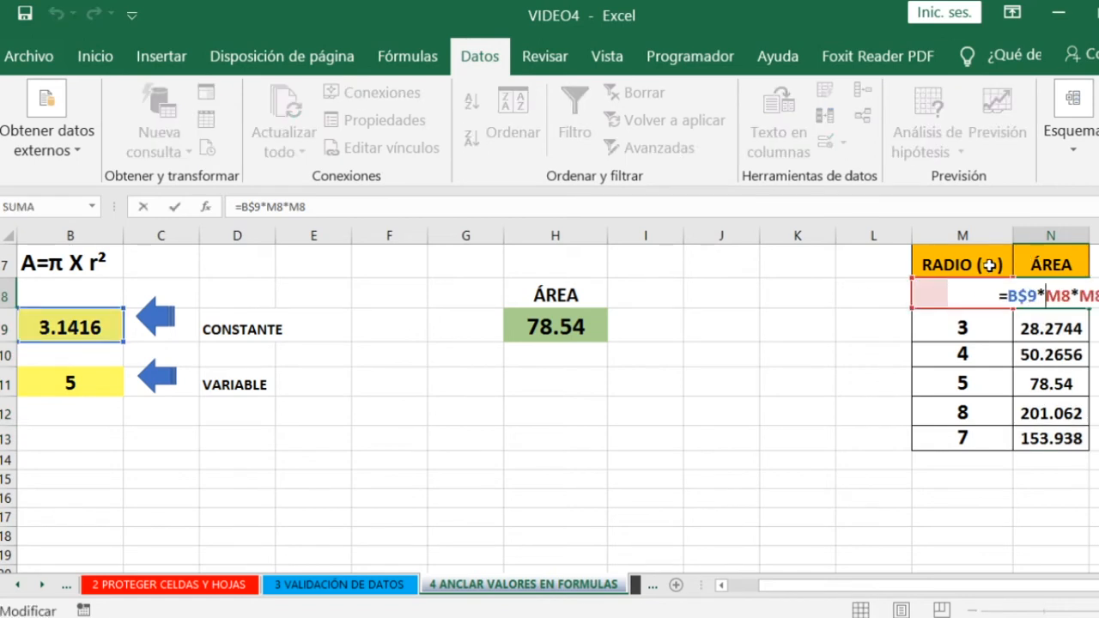
key(ctrl+Return)
double_click(1047, 328)
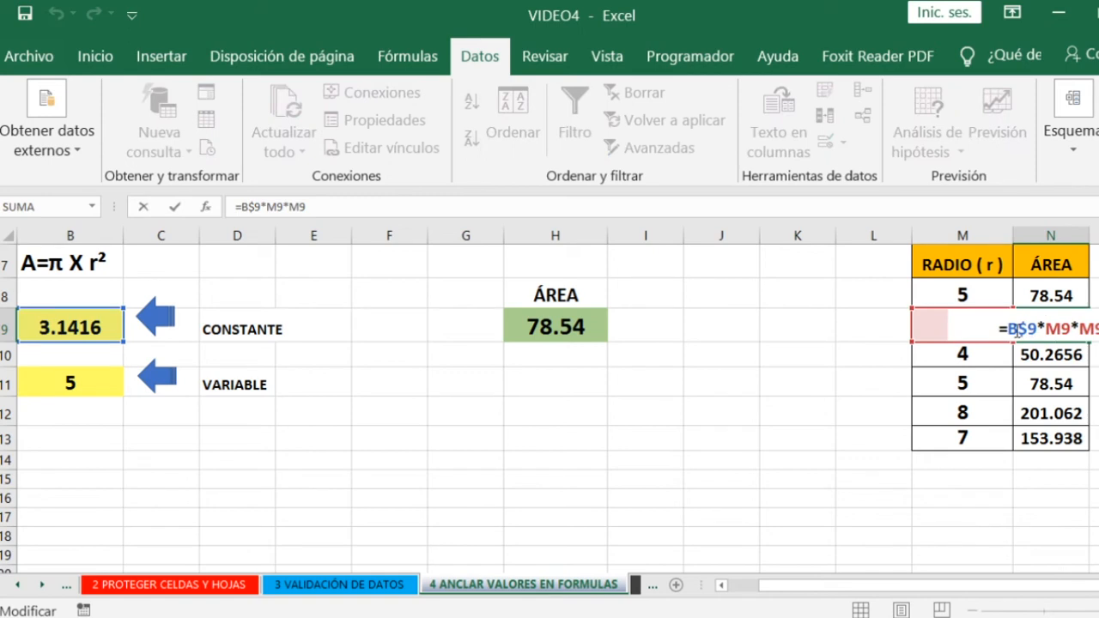
key(ctrl+Return)
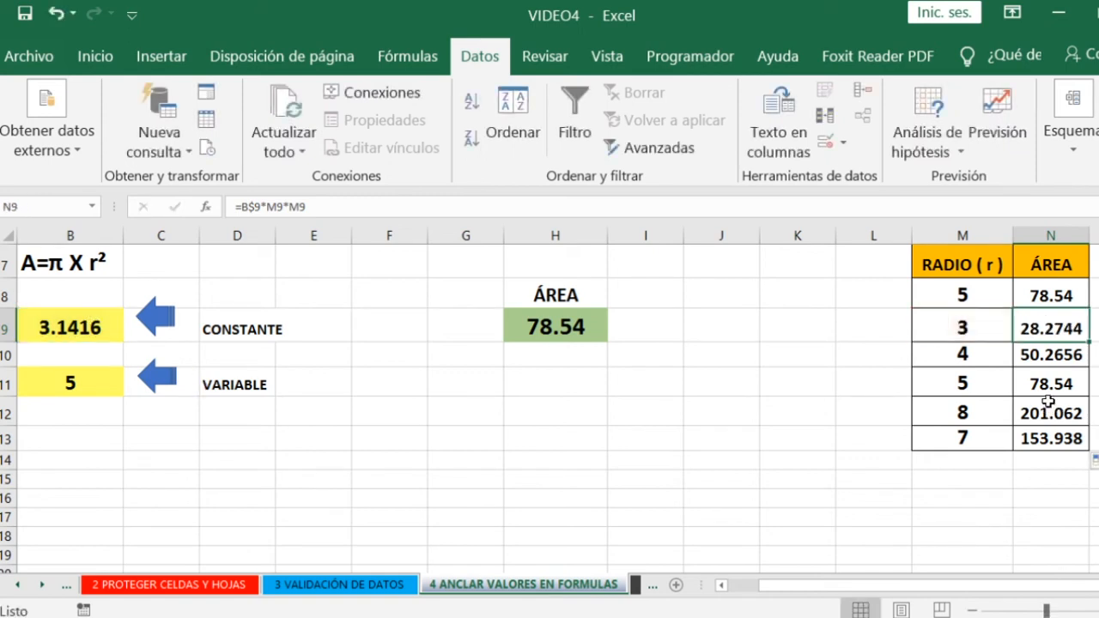
double_click(1051, 440)
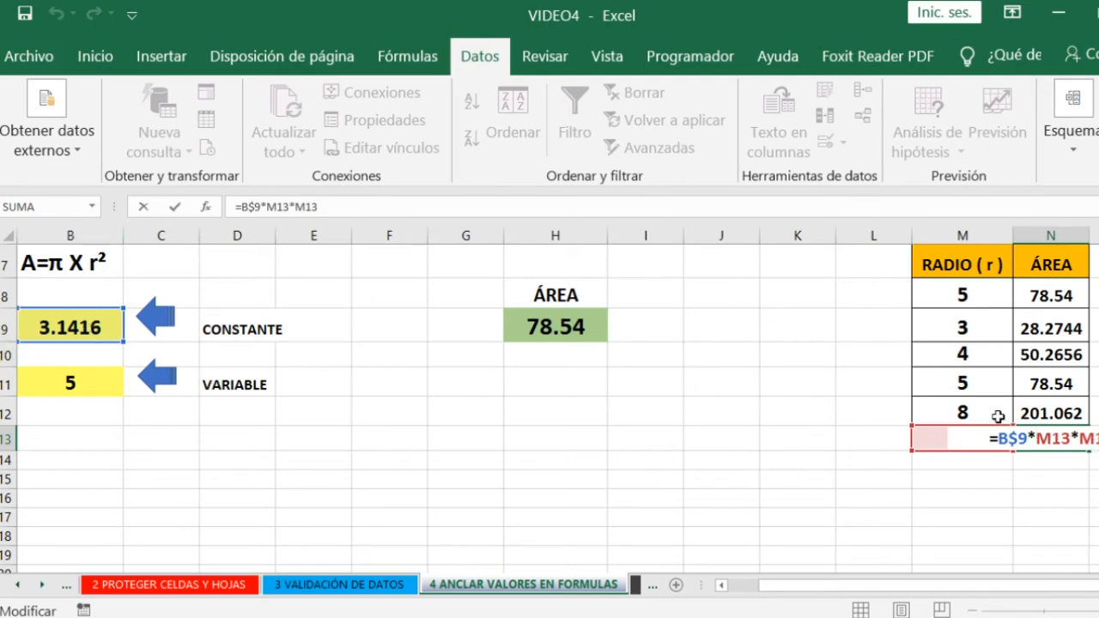
key(ctrl+Return)
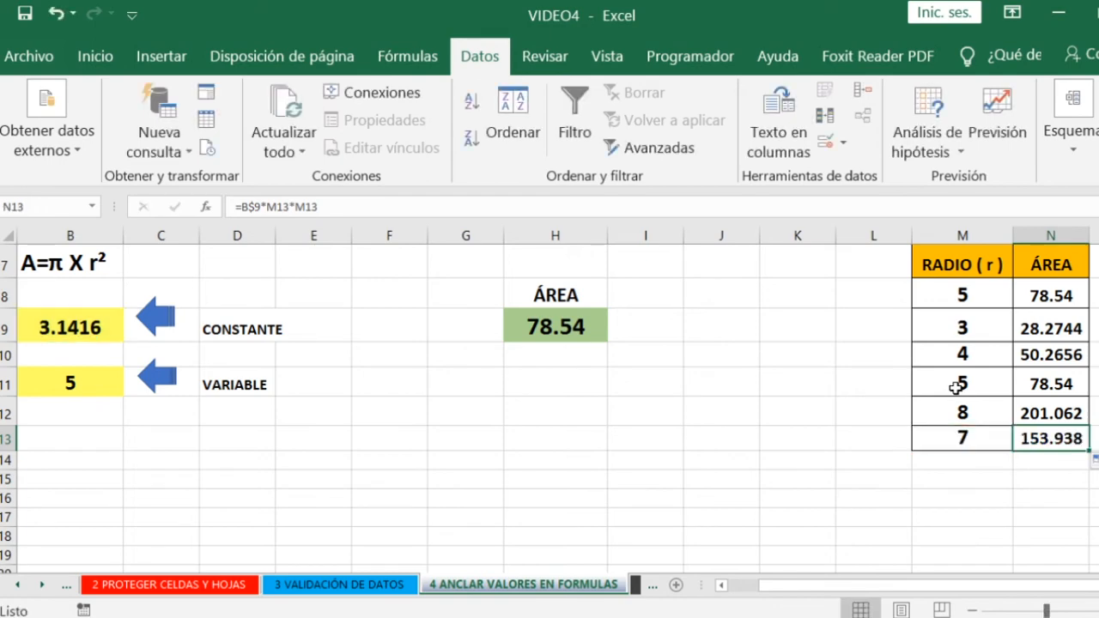
click(778, 383)
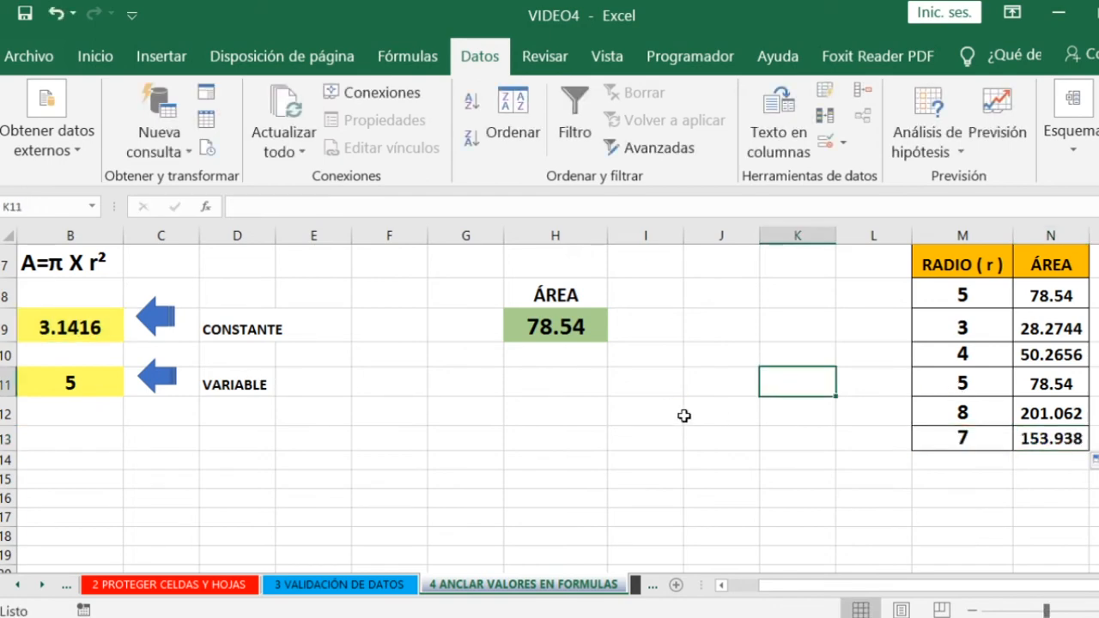
- Return to the MENU sheet and open topic 5, SINTAXIS DEL SI
scroll(684, 414, up, 2)
click(784, 263)
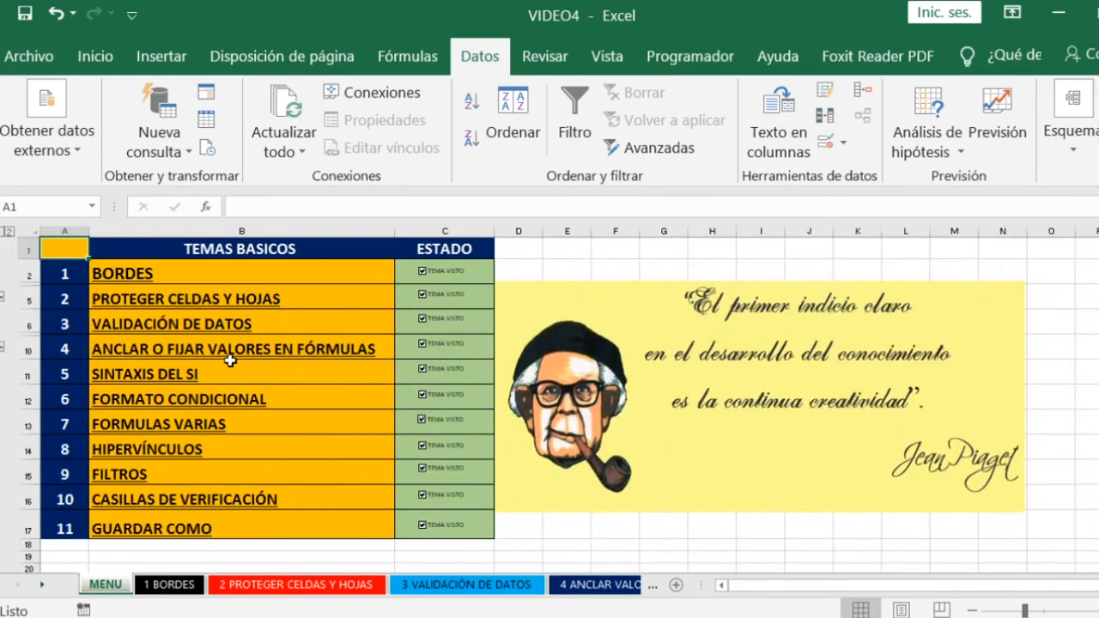
click(120, 382)
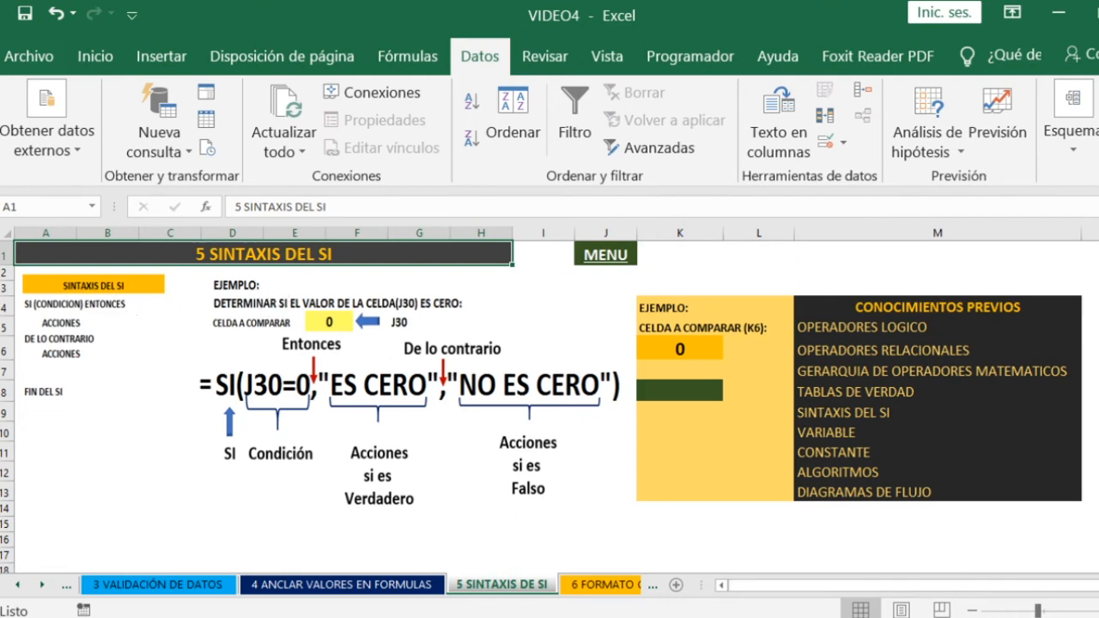
scroll(221, 429, up, 1)
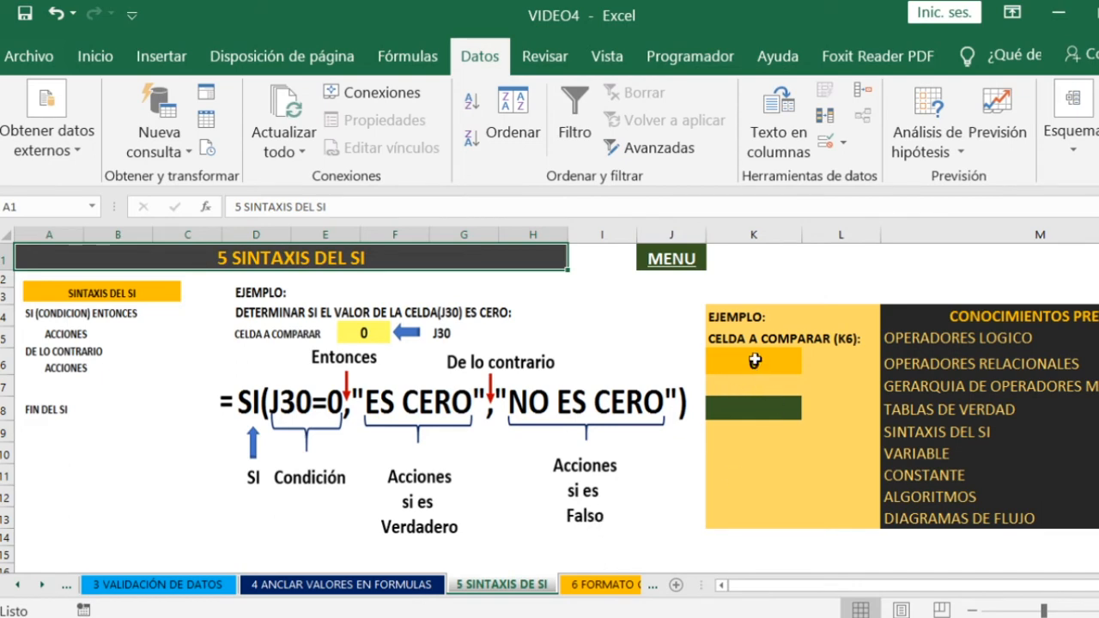
- Enter 0 in K6 and the formula =SI(K6=0,"ES CERO","NO ES CERO") in K8
click(752, 361)
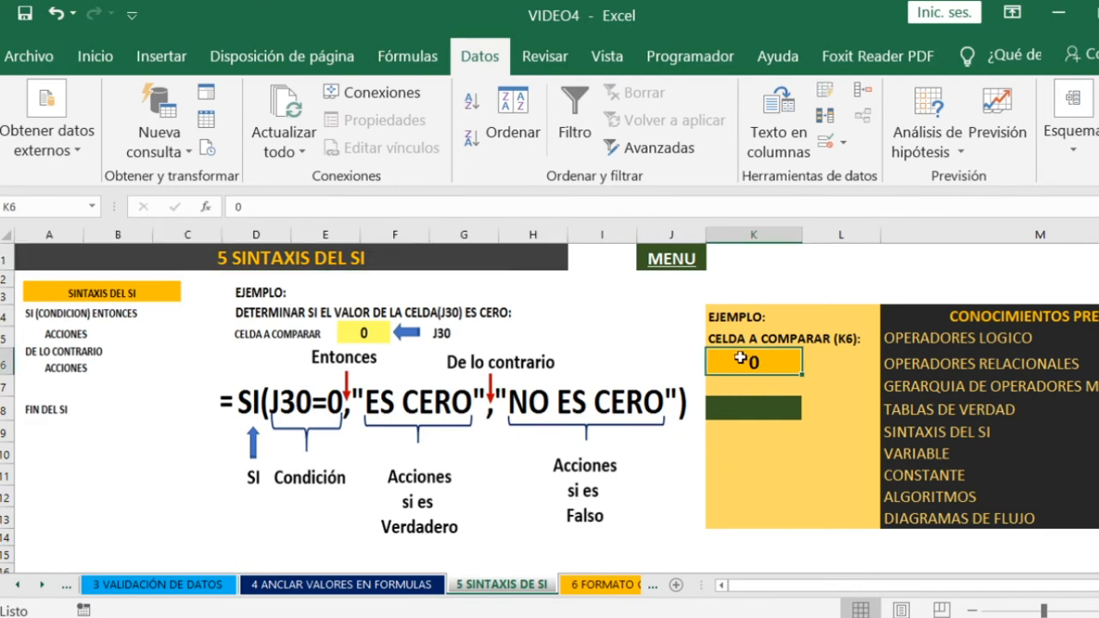
text(0)
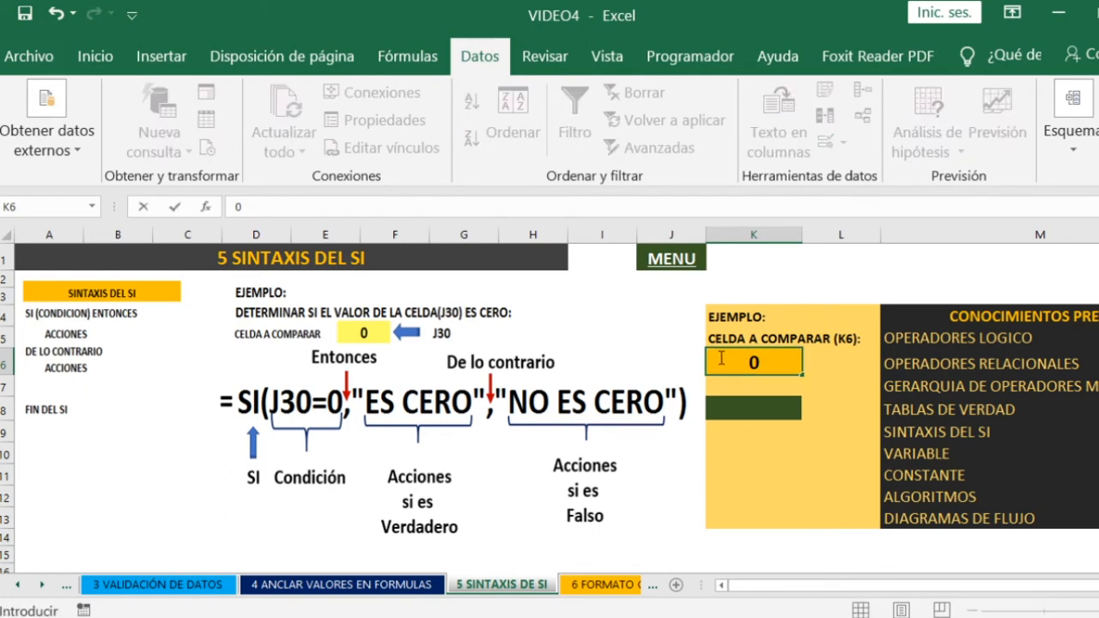
click(749, 410)
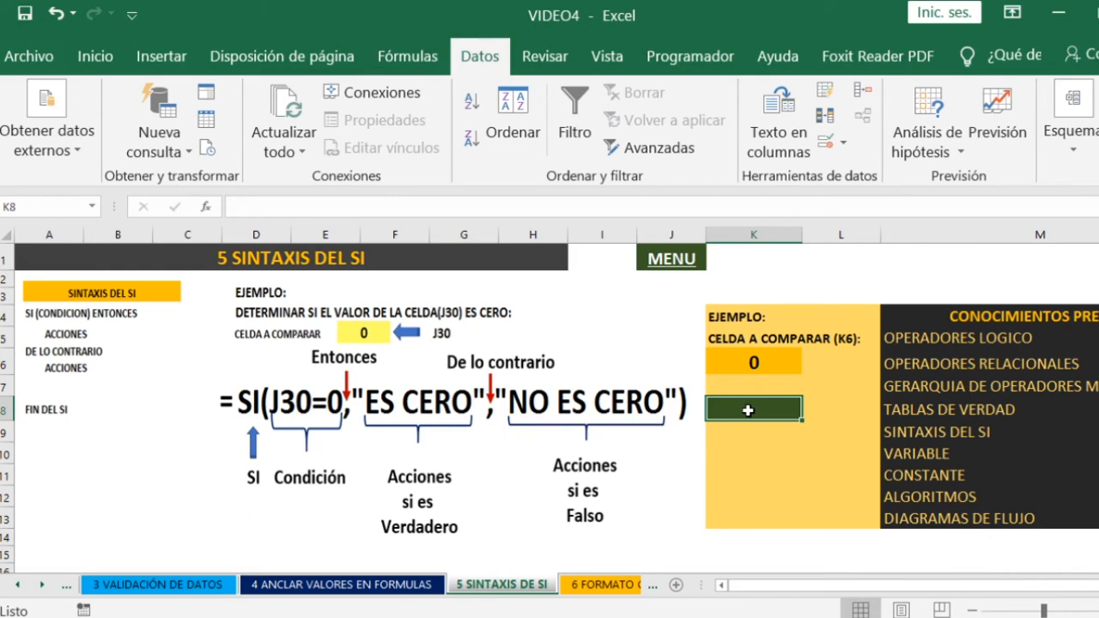
text(=S)
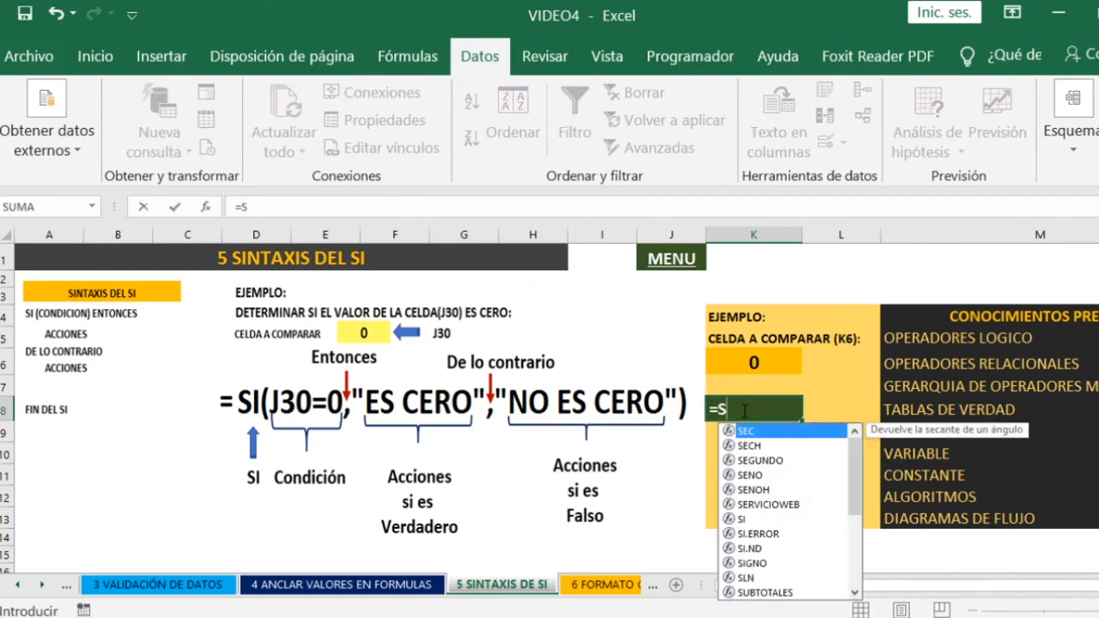
text(I()
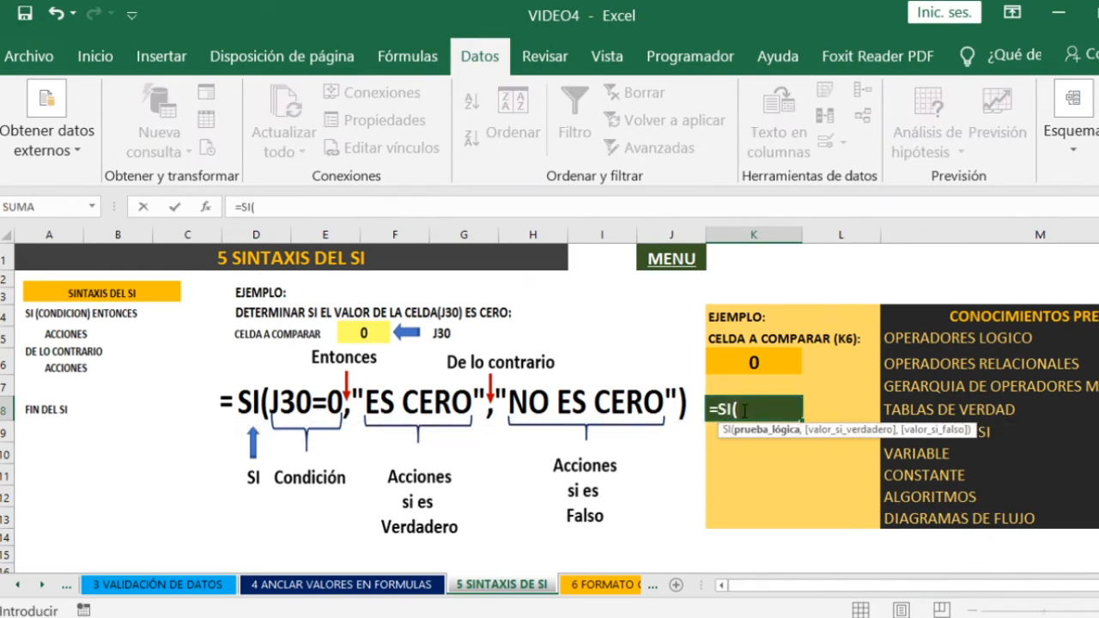
click(724, 361)
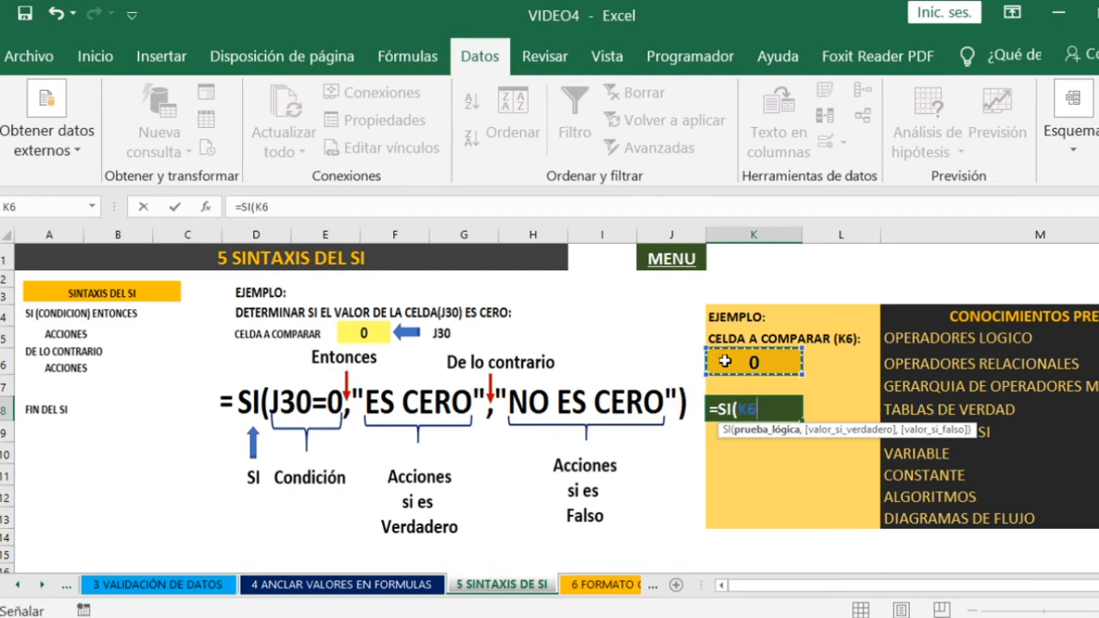
text(=)
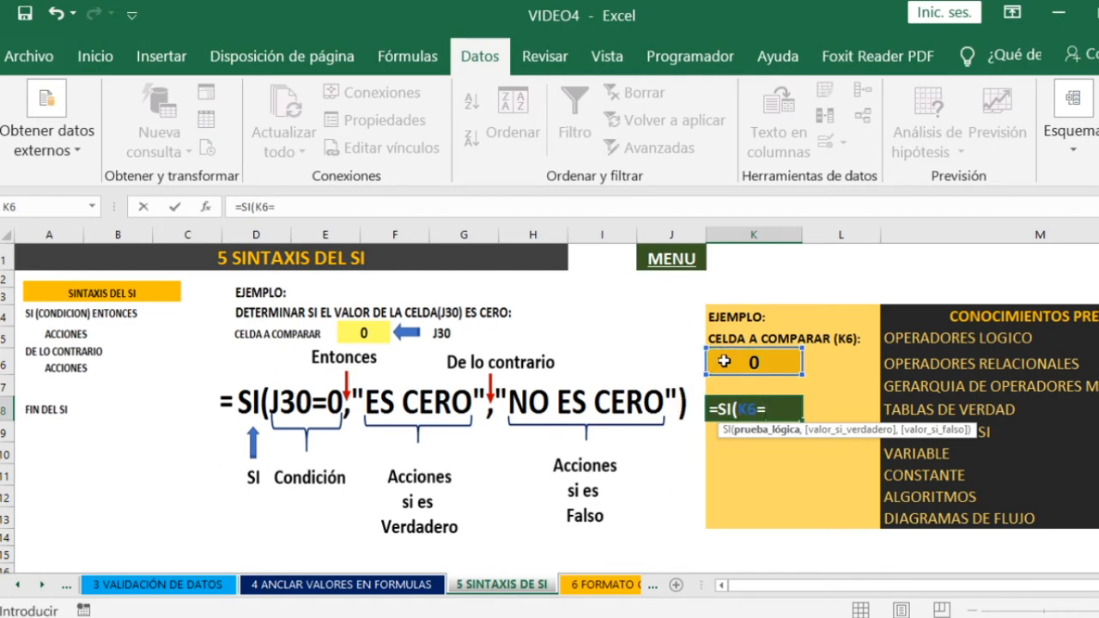
text(0,)
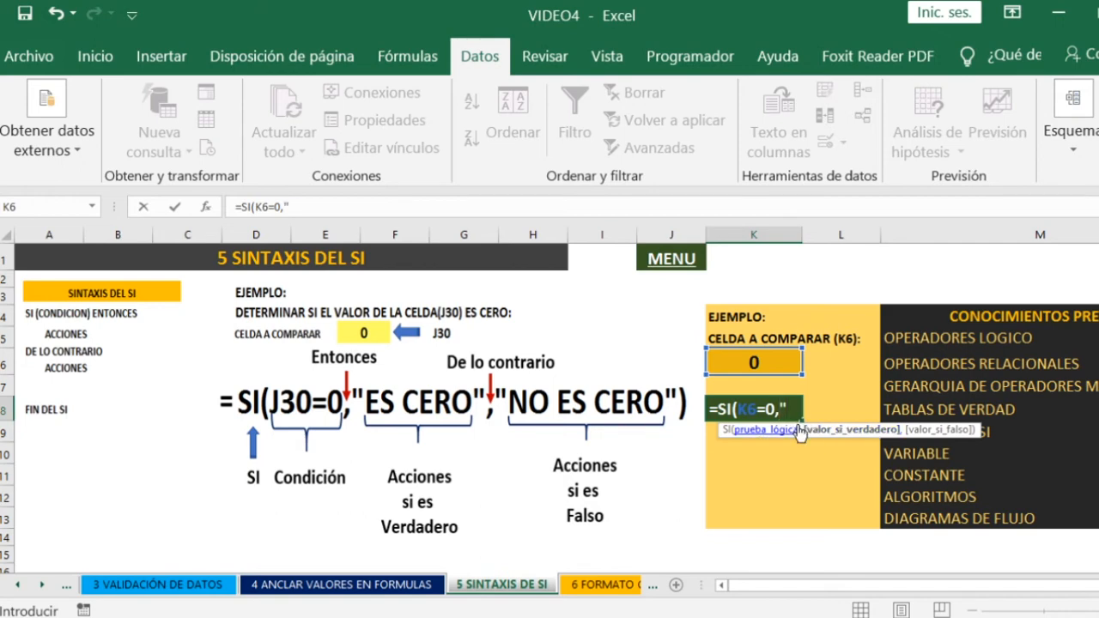
text(ES CERO)
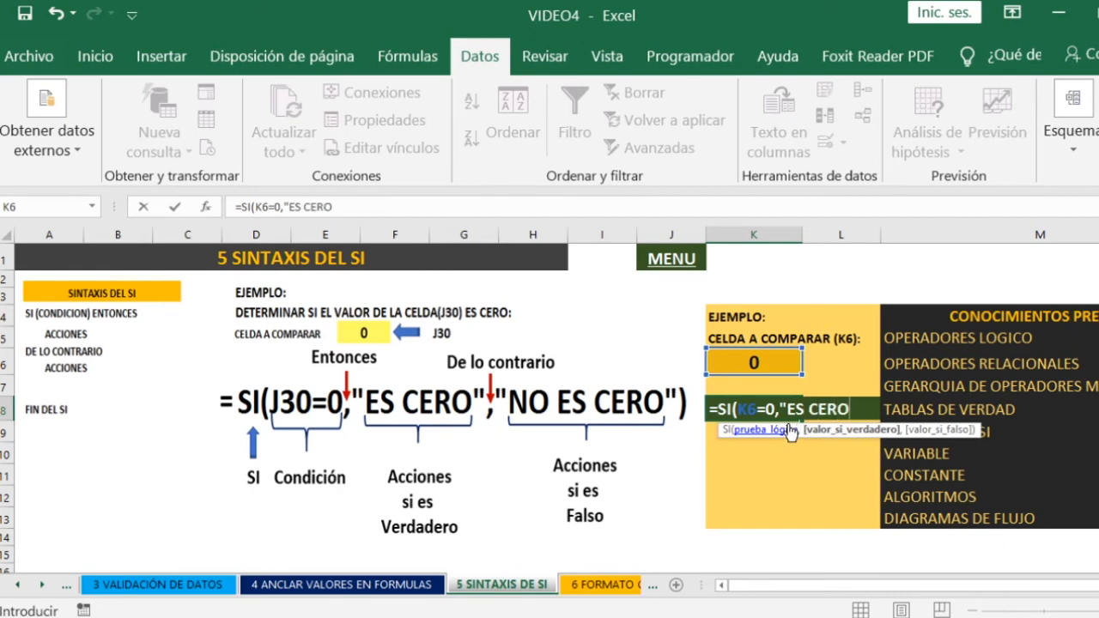
text(",)
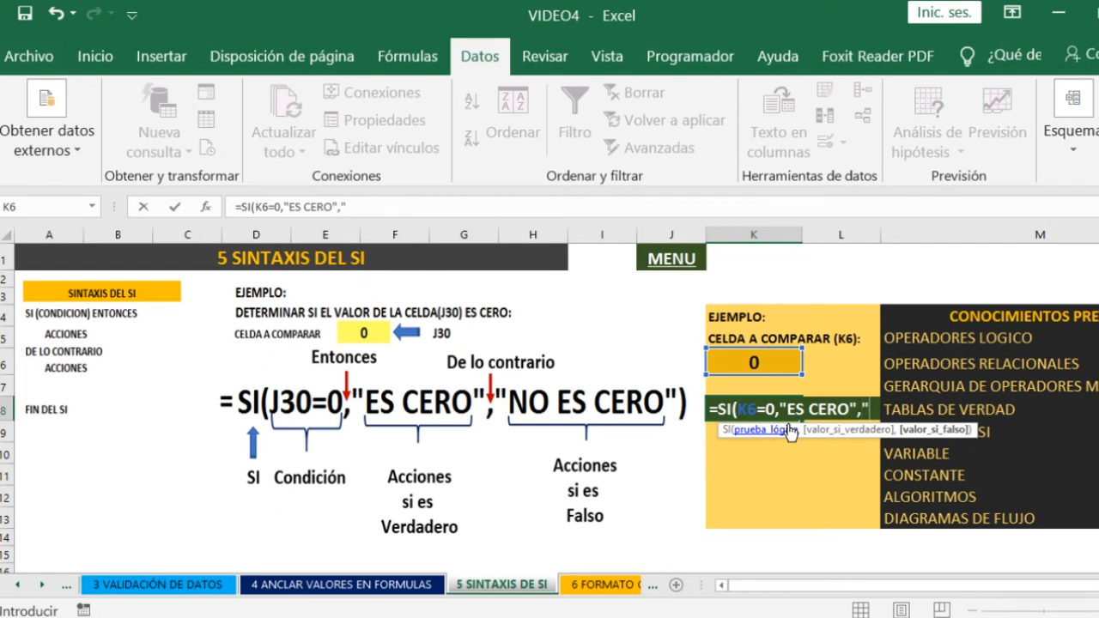
text("NO ES )
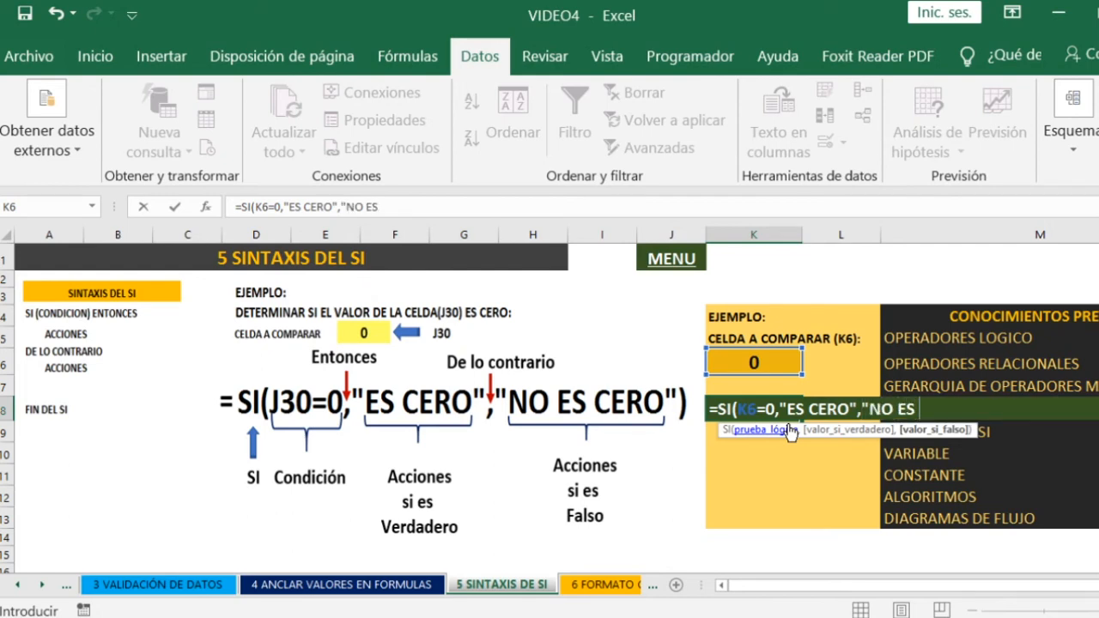
text(CERO)
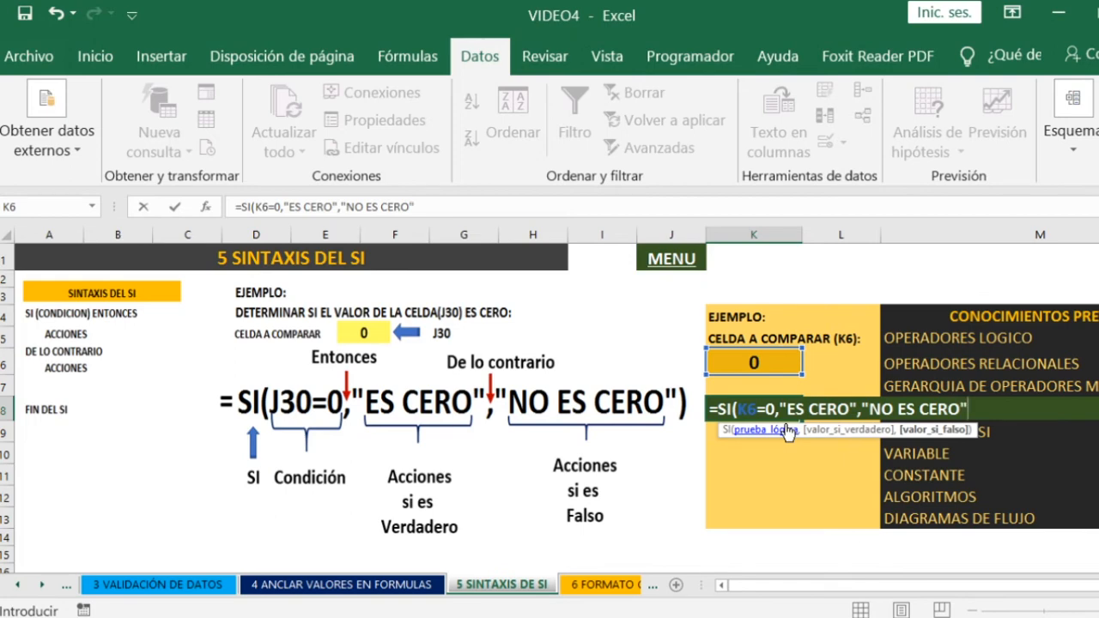
text("))
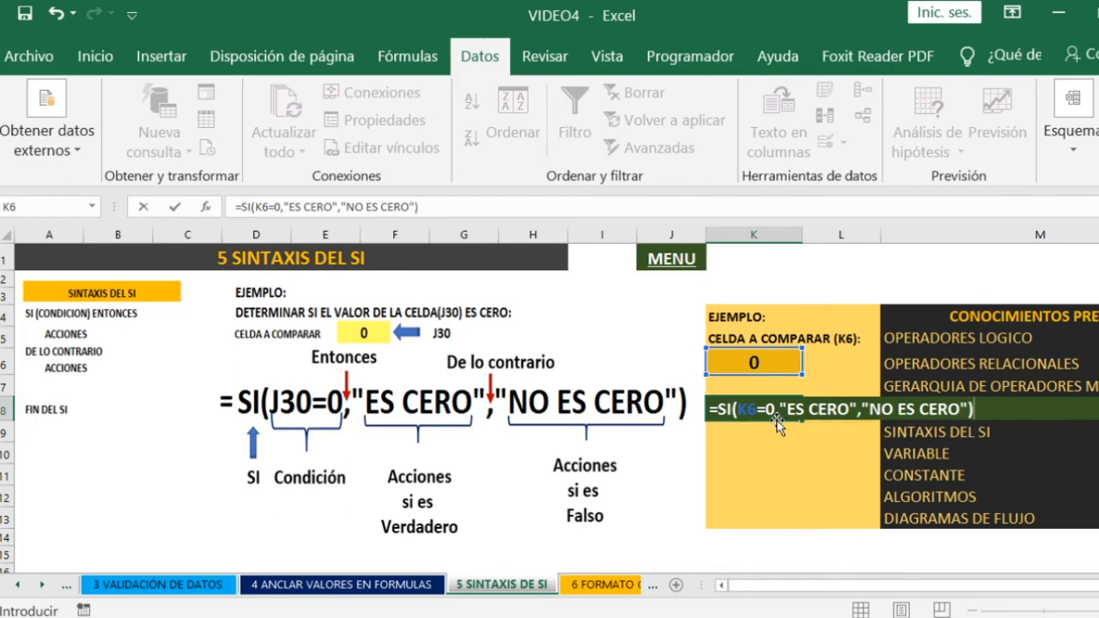
key(Return)
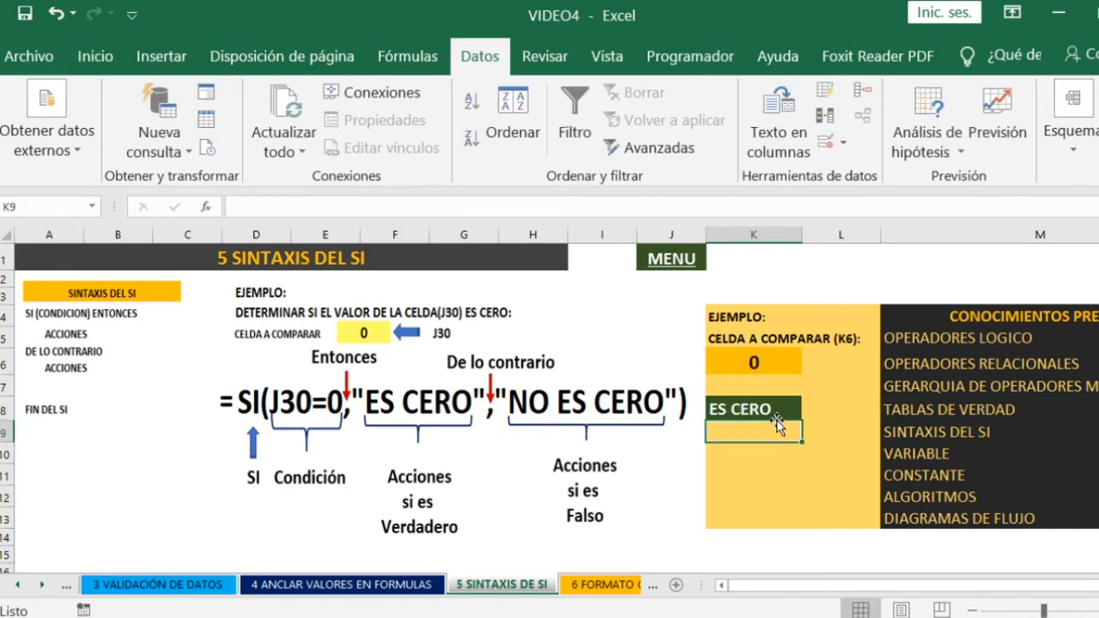
- Set the compared cell K6 to 1 to test the false case of the SI formula
click(731, 360)
text(1)
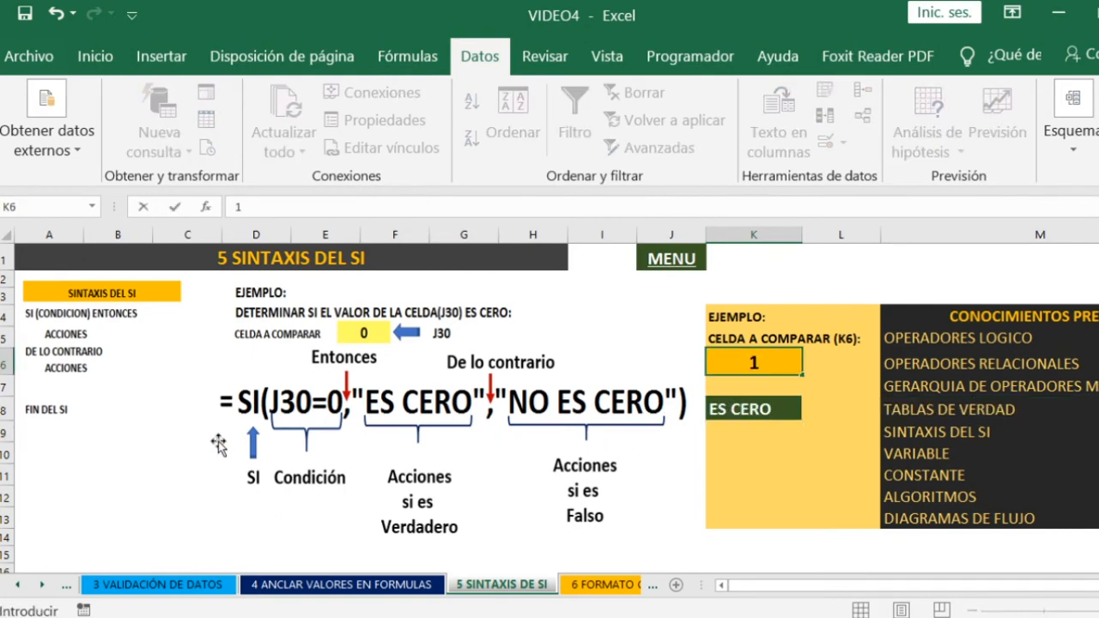
key(Return)
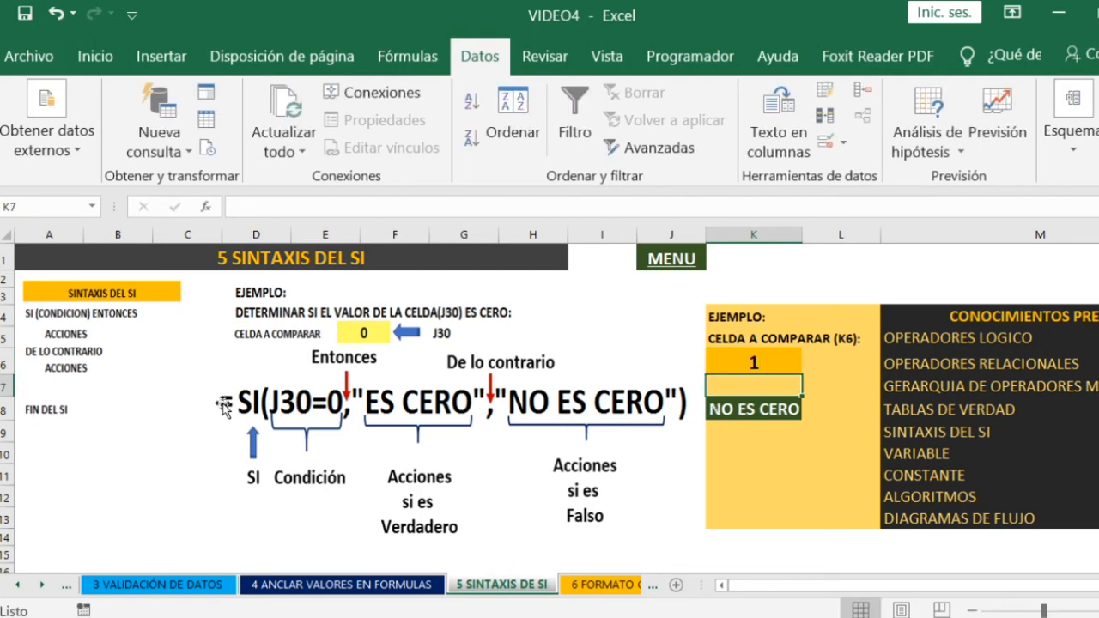
click(730, 362)
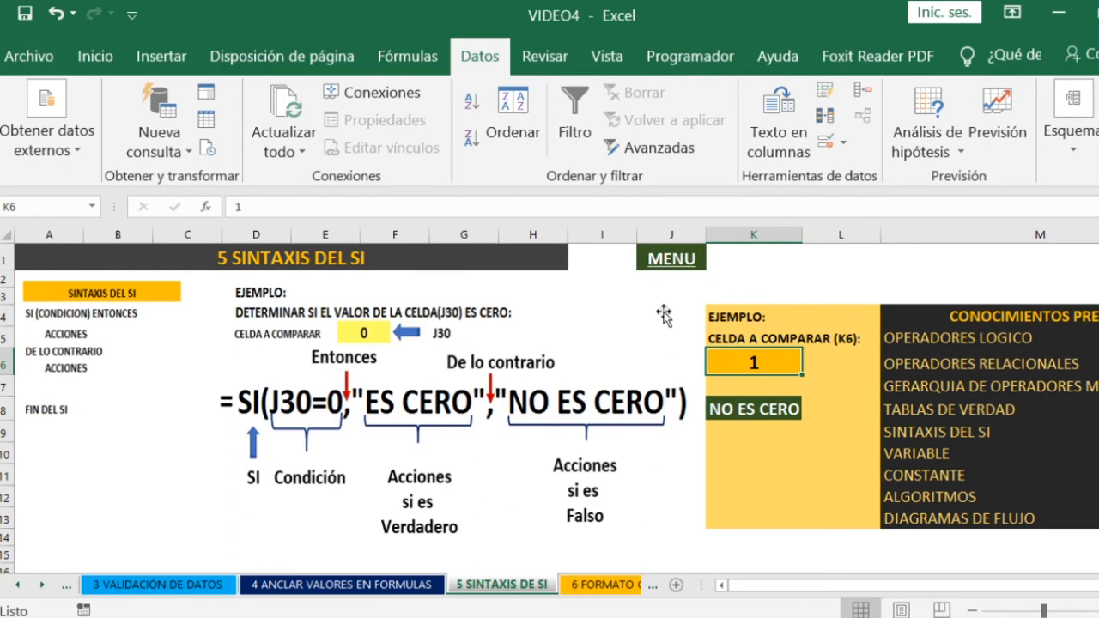
- Return to the MENU sheet and open topic 6, FORMATO CONDICIONAL
click(668, 268)
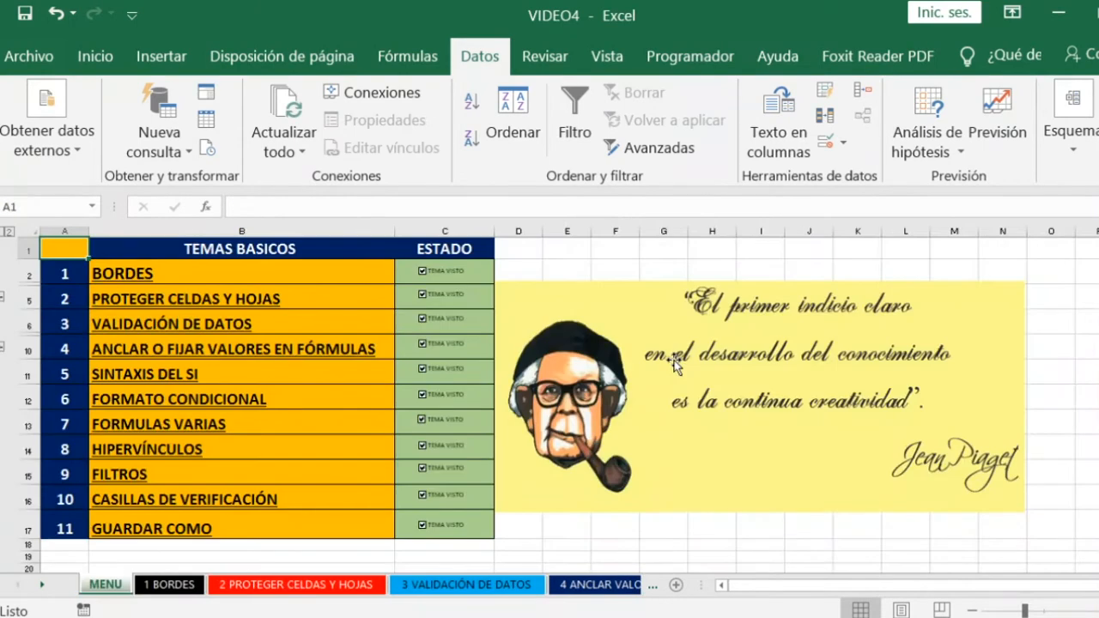
click(168, 410)
click(164, 385)
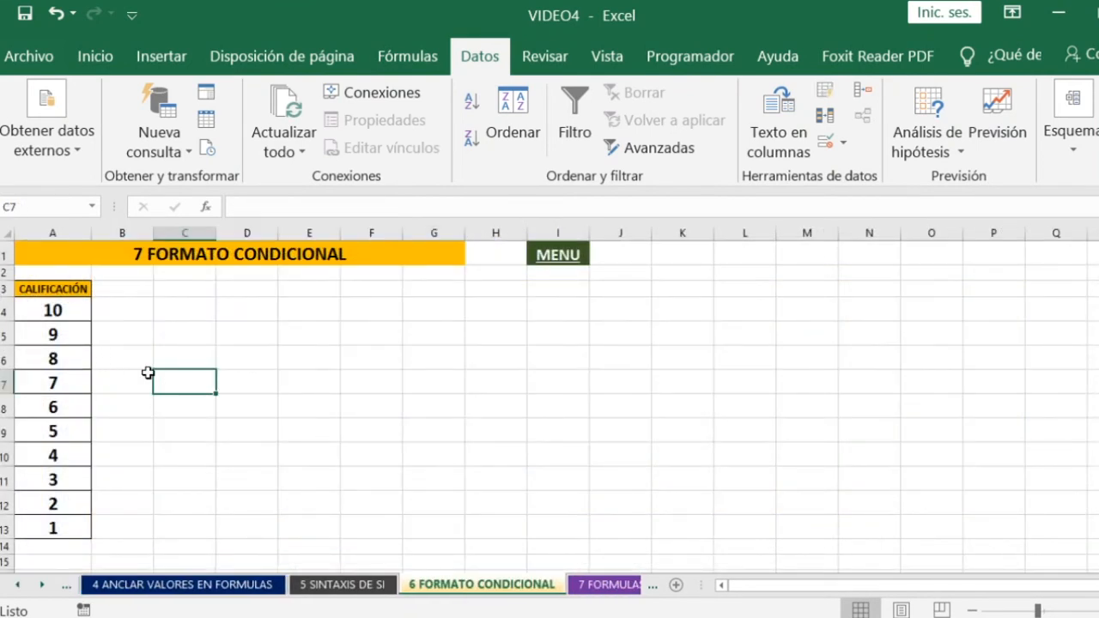
click(225, 338)
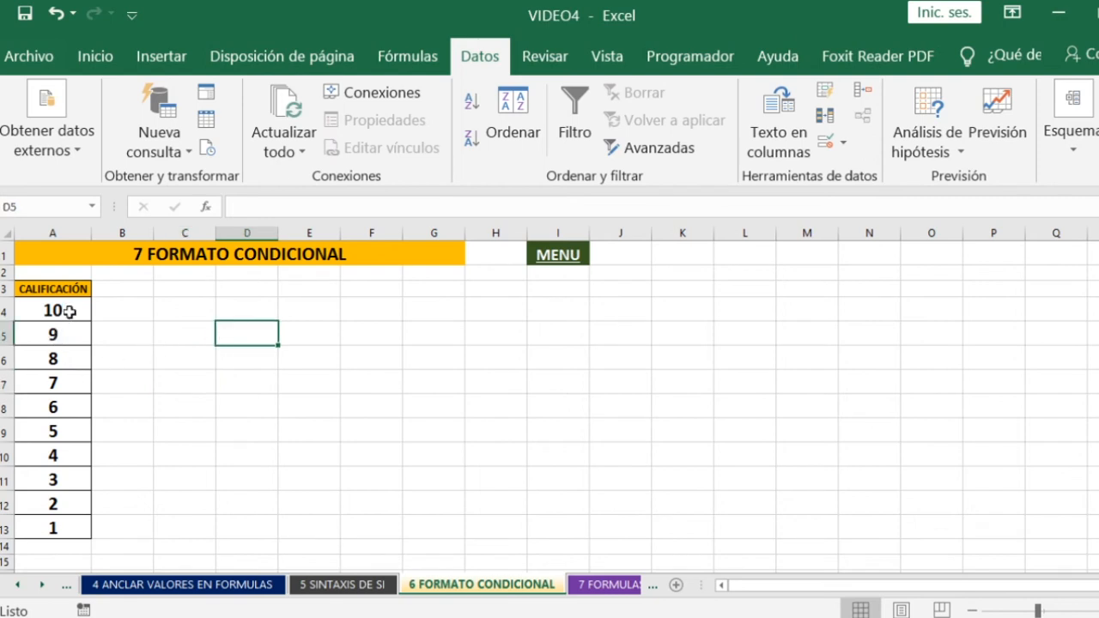
- Apply solid red data bars as conditional formatting to the CALIFICACIÓN grades in A4:A13
drag(73, 310, 67, 528)
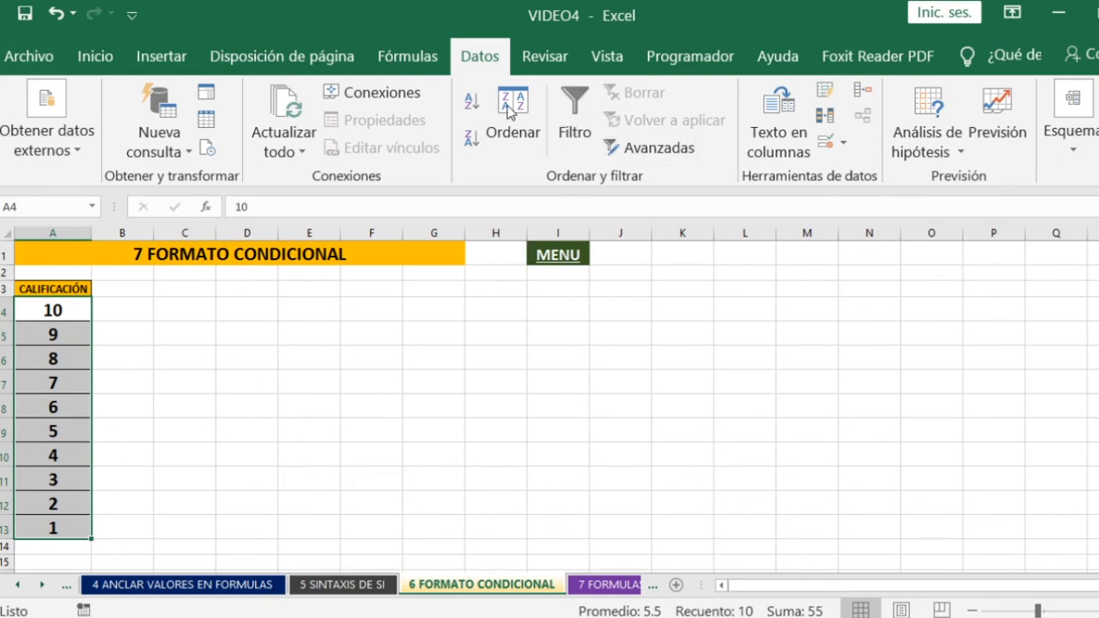
click(94, 58)
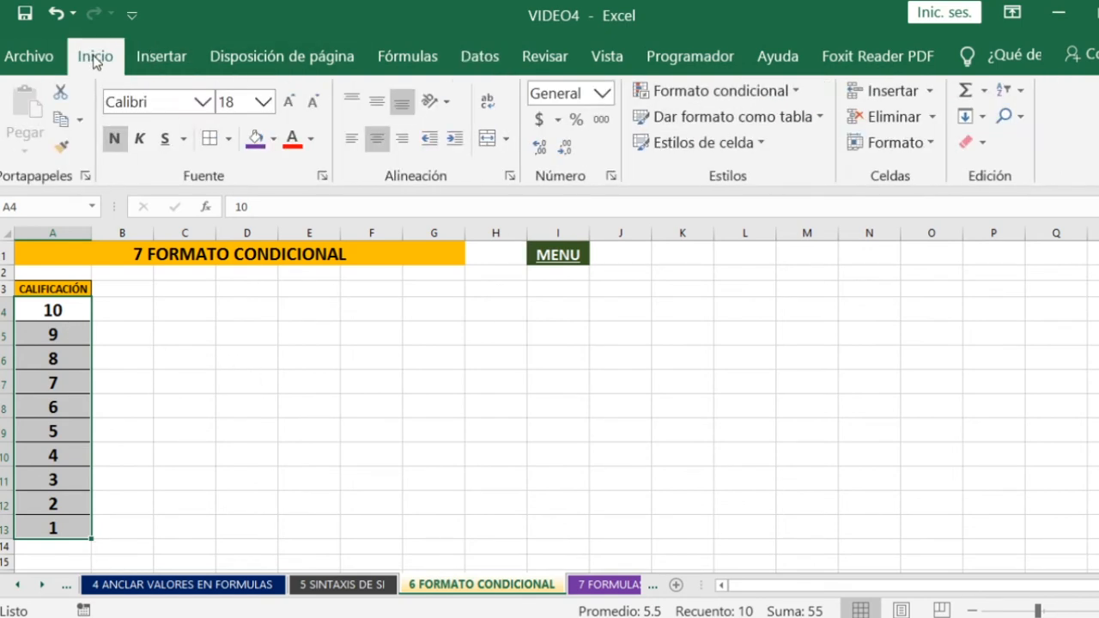
click(793, 89)
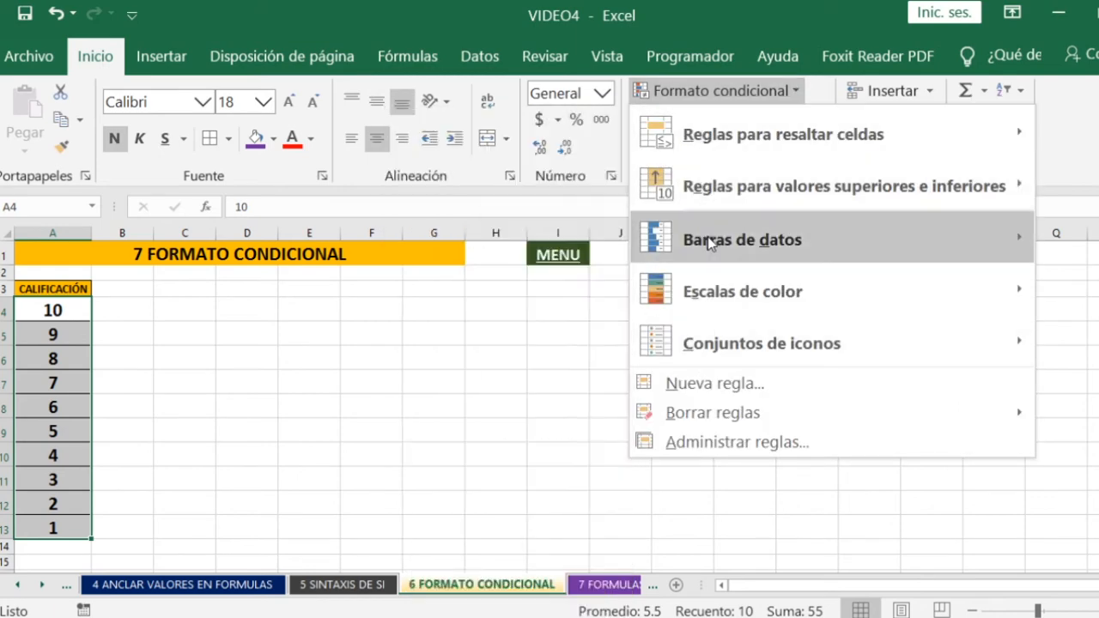
mouse_move(704, 243)
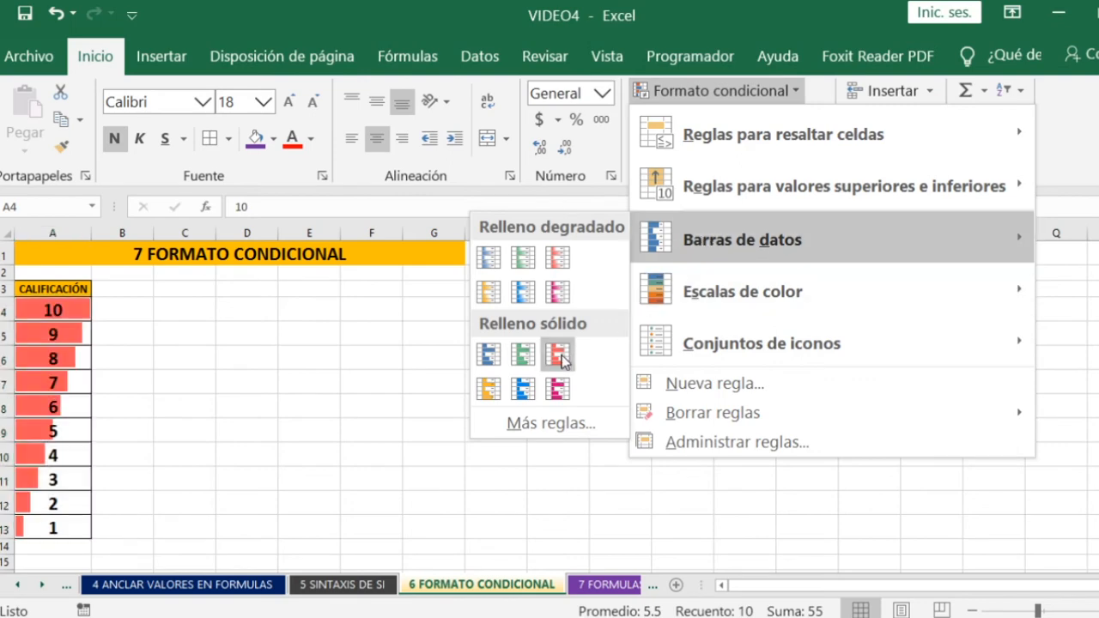
click(560, 359)
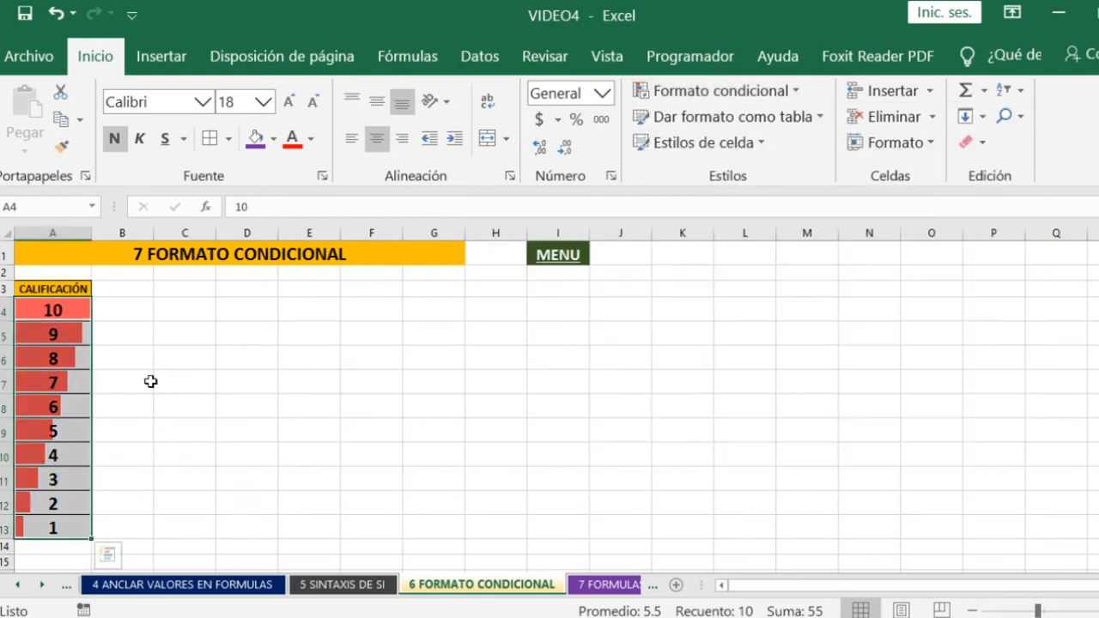
click(189, 327)
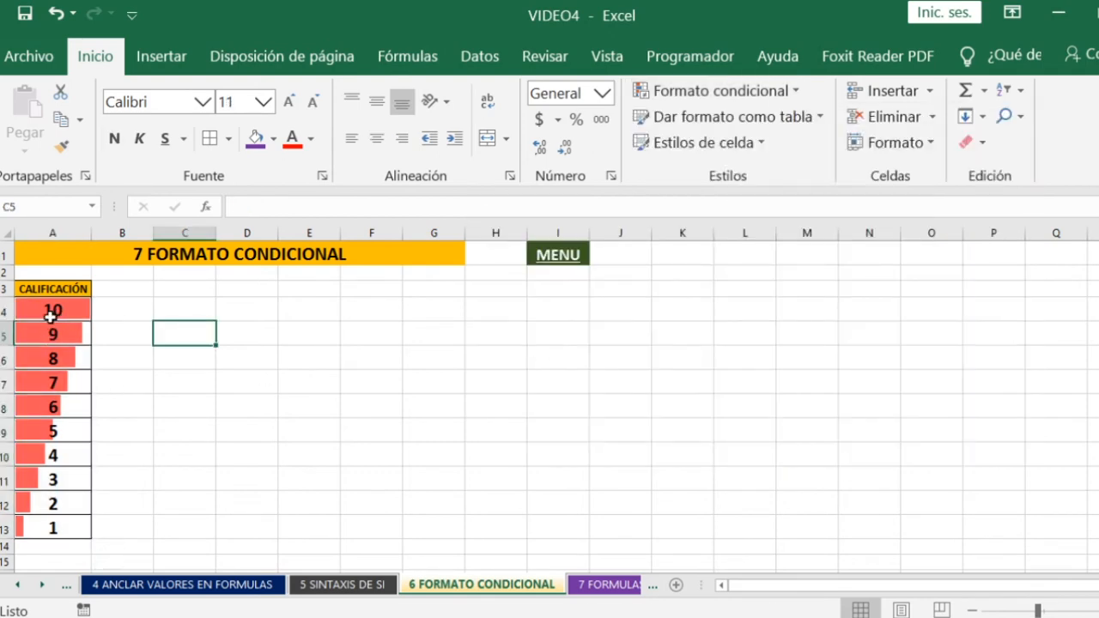
- Test the data bars by entering 10 as the last grade in A13 and replacing it with 8
click(40, 531)
text(10)
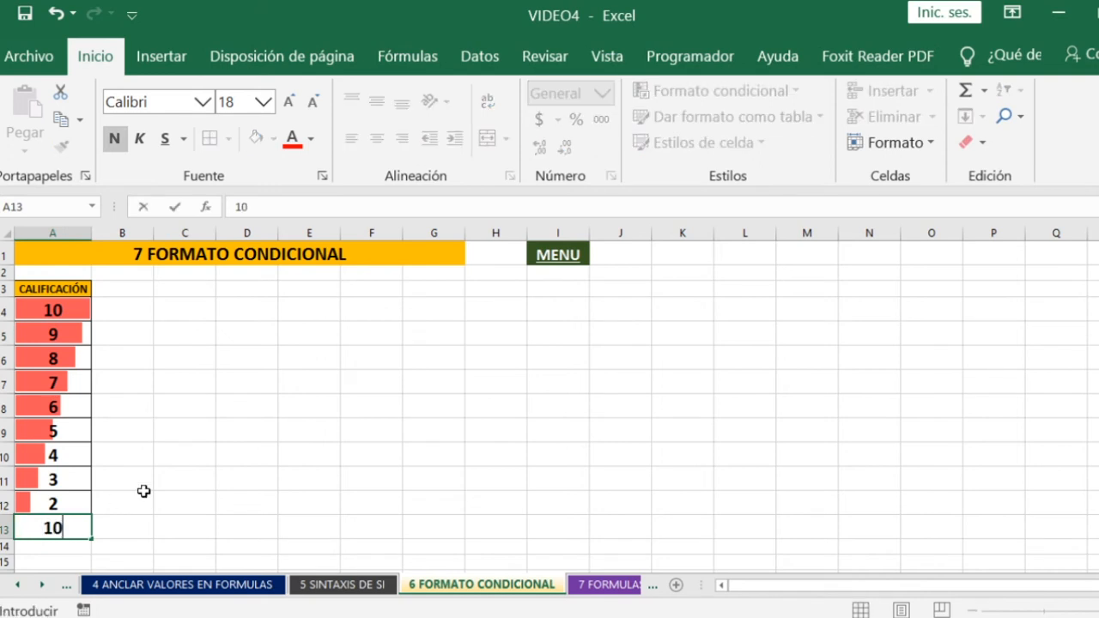
click(157, 475)
click(54, 530)
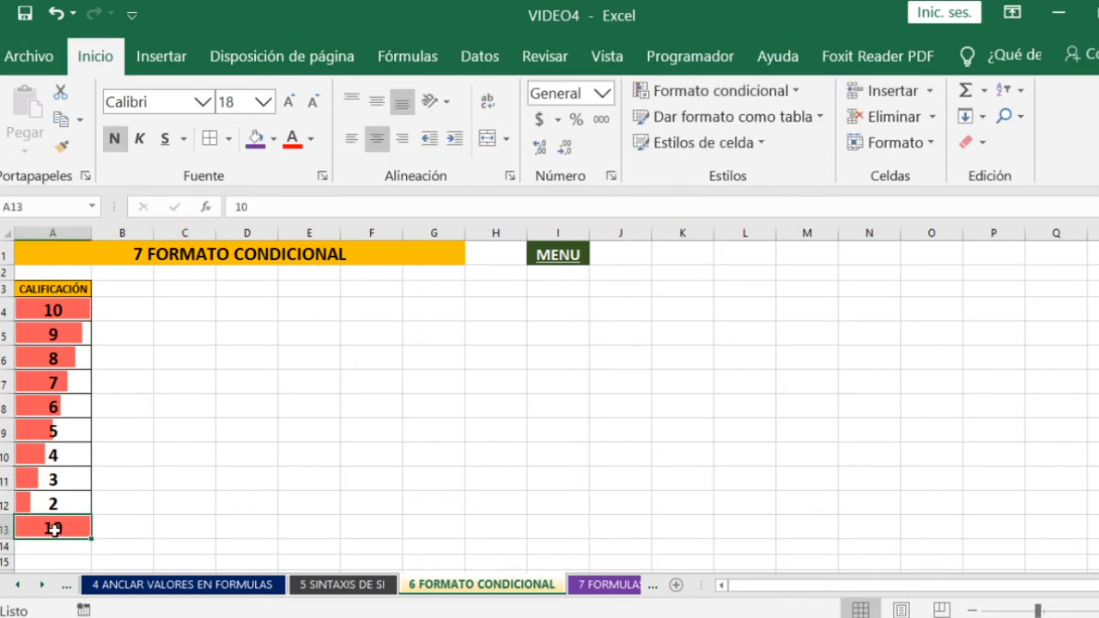
text(8)
key(Return)
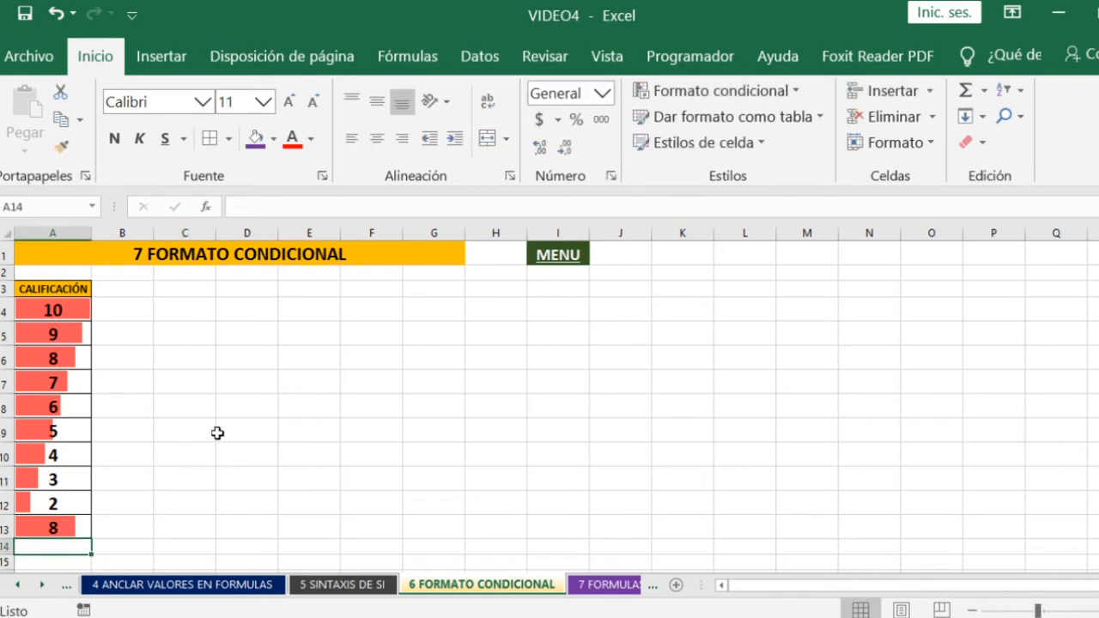
- Add the circled three-symbol indicator icon set (check, exclamation mark, cross) to the grades in A4:A13
drag(62, 310, 66, 526)
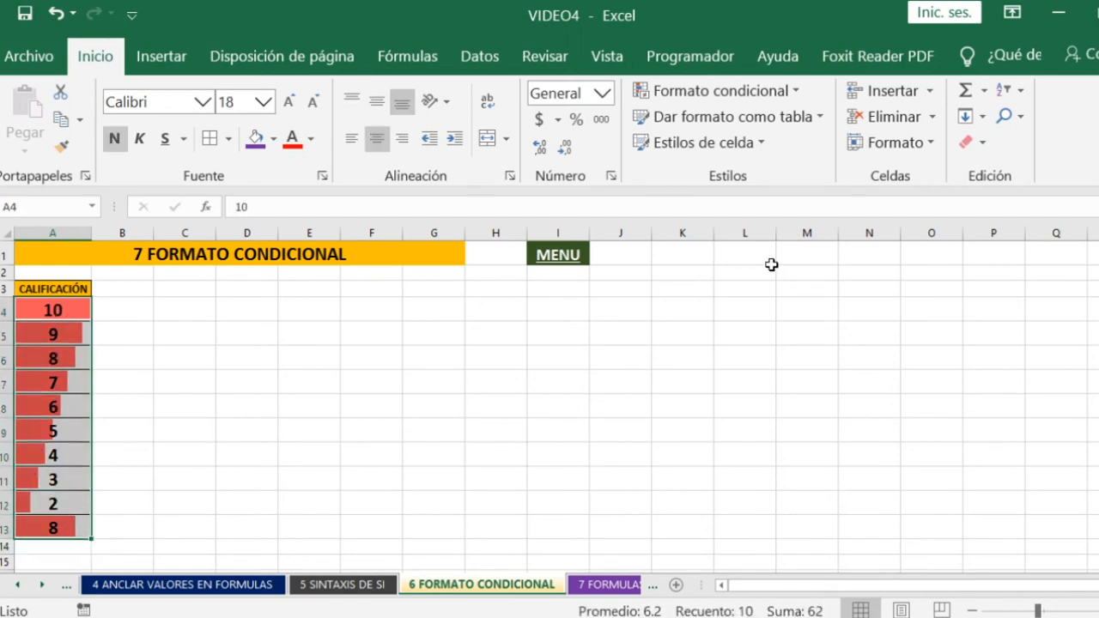
click(785, 89)
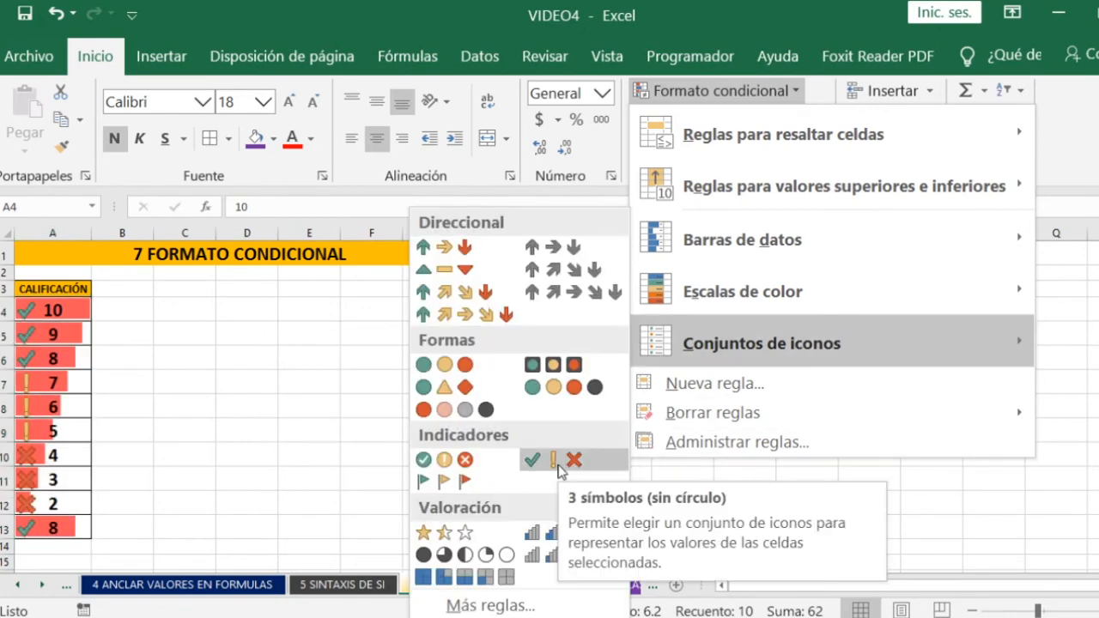
click(444, 463)
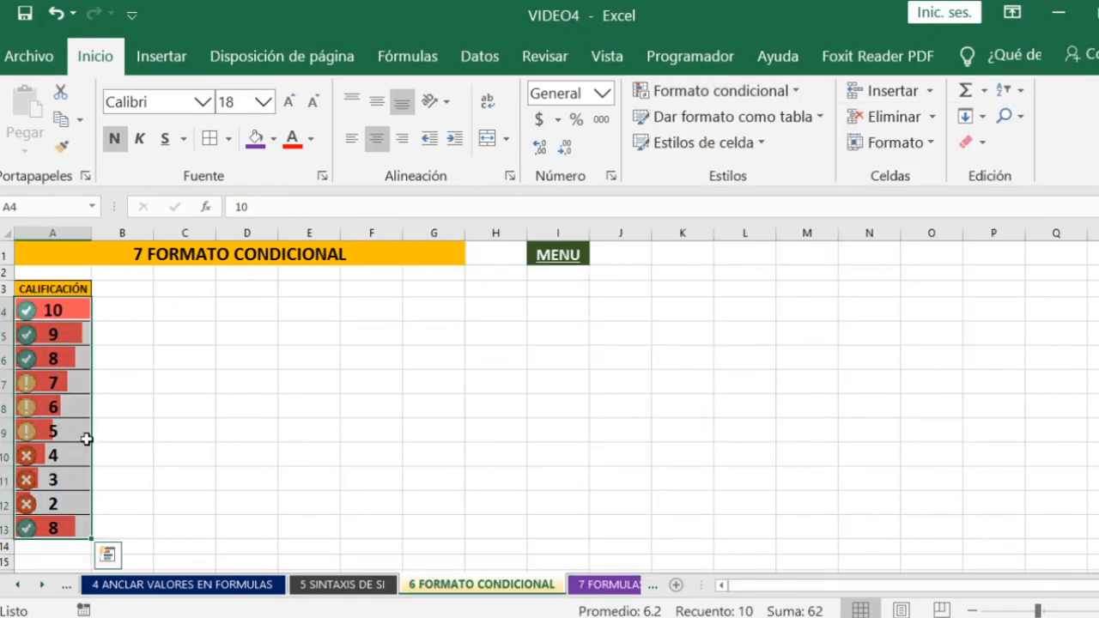
click(206, 365)
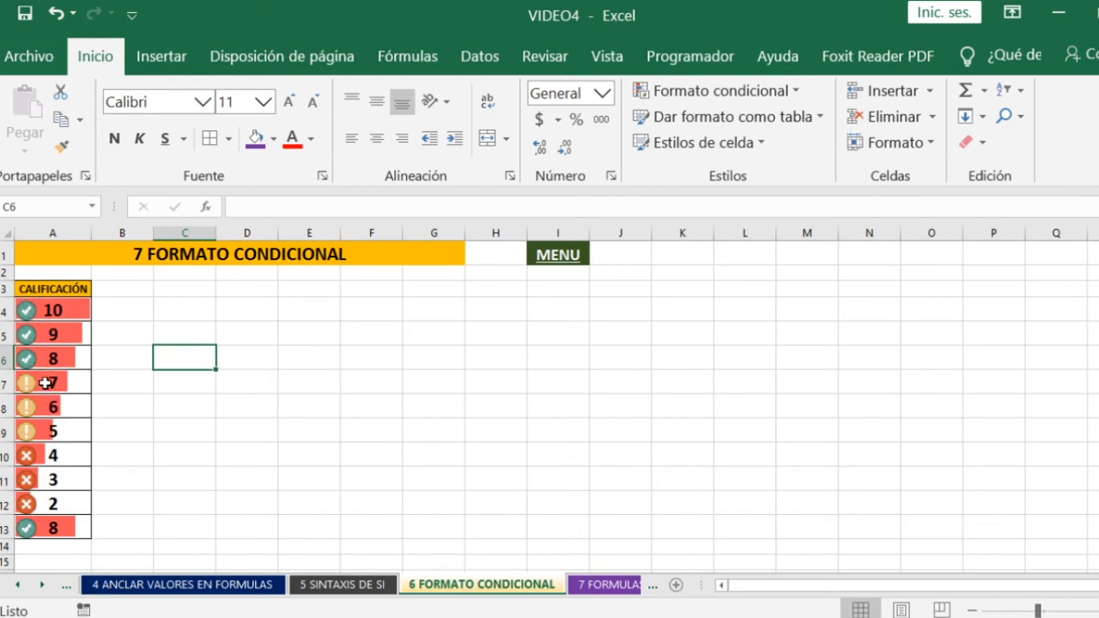
click(44, 381)
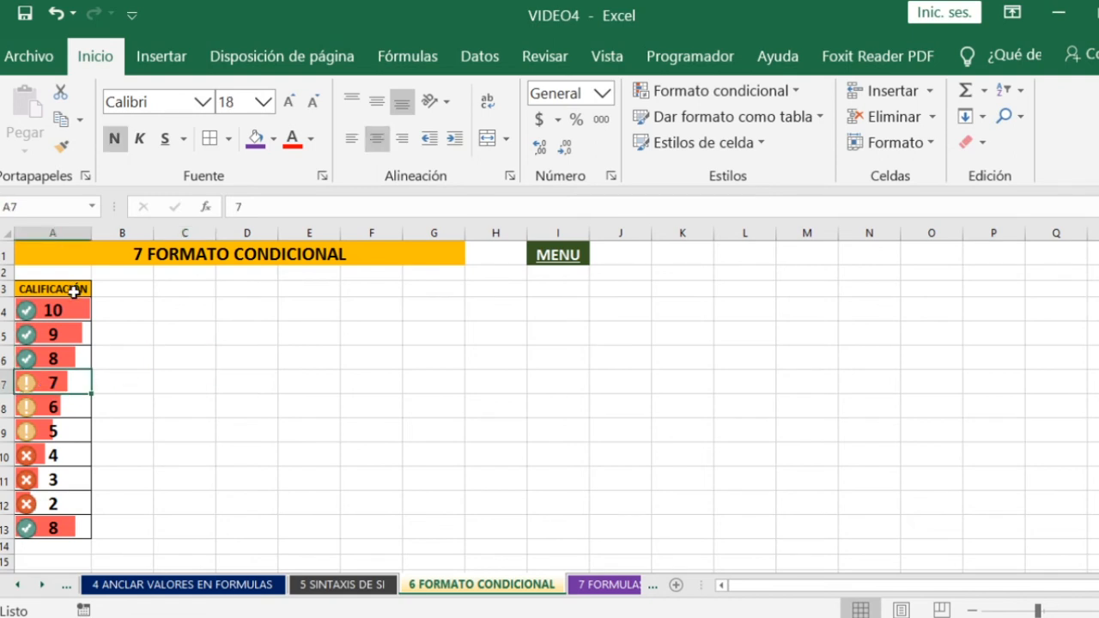
click(194, 358)
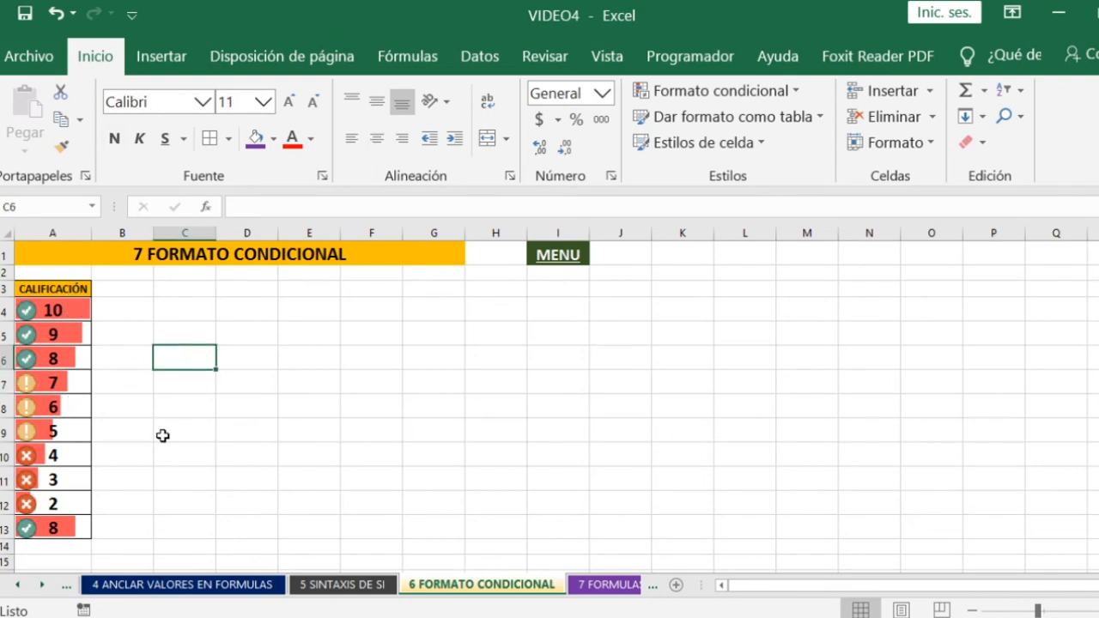
- Return to the MENU sheet and open topic 7, FORMULAS VARIAS
click(163, 436)
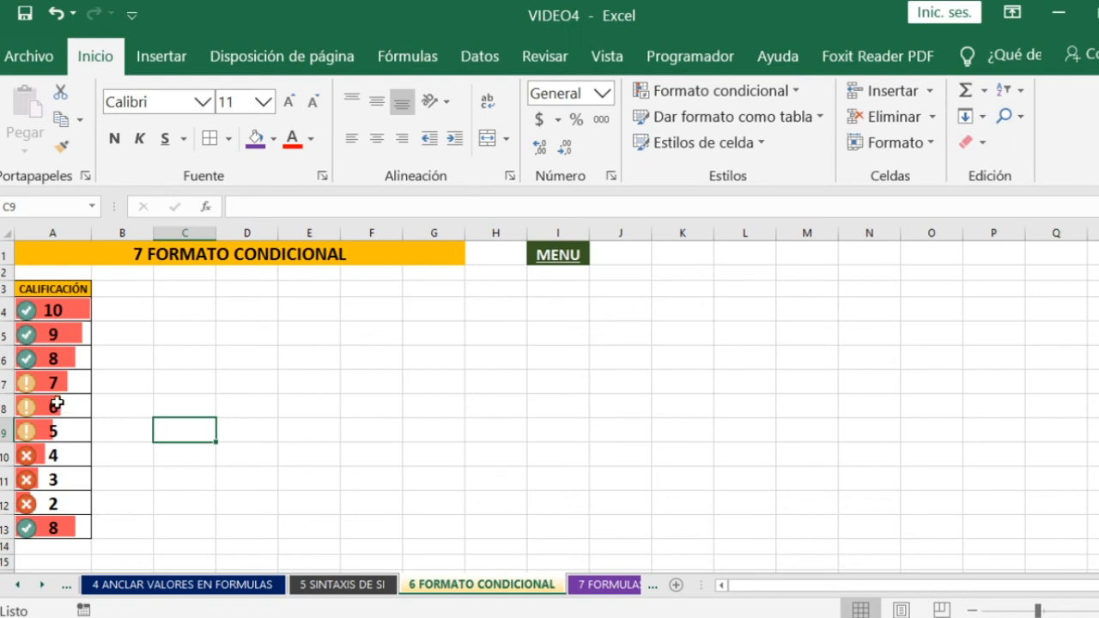
click(558, 255)
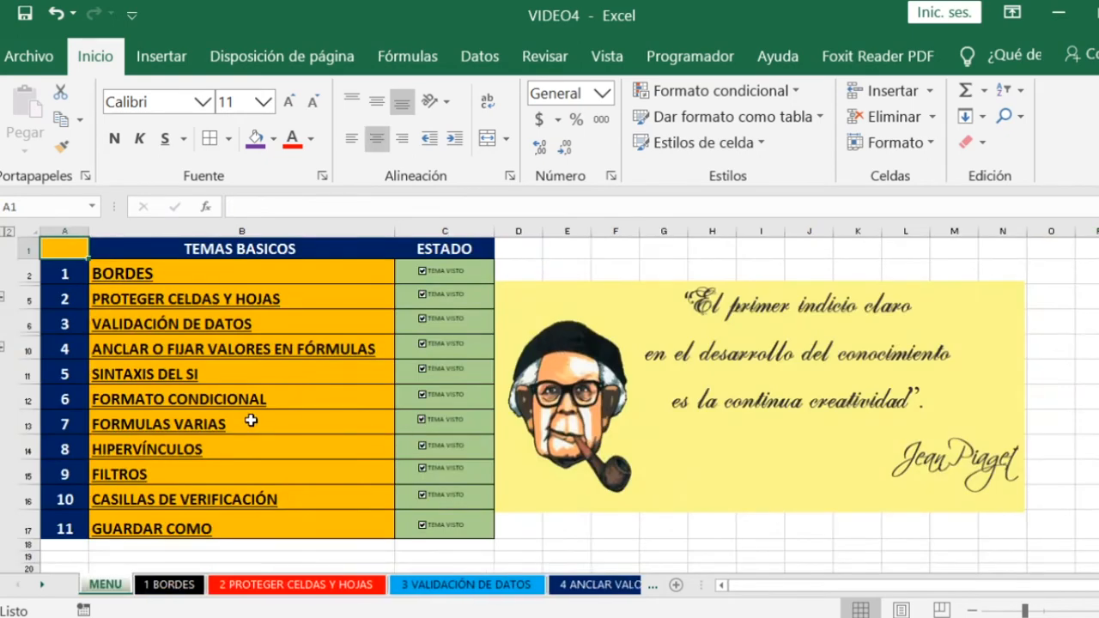
click(141, 432)
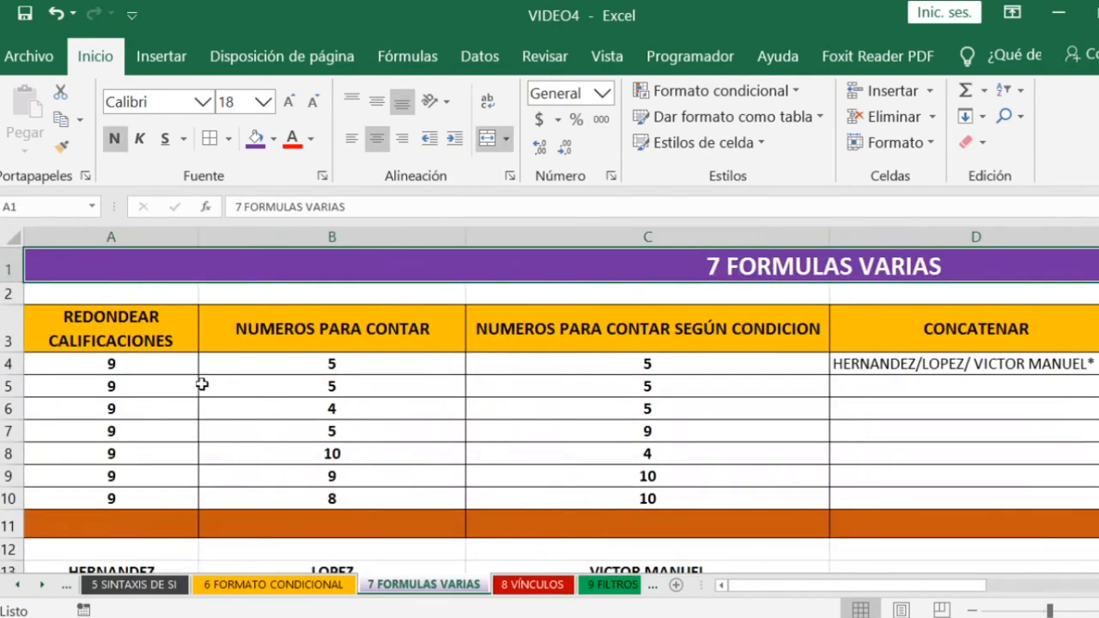
- Look through the Lógicas, Texto and Fecha y hora categories of the function library
click(413, 60)
click(317, 94)
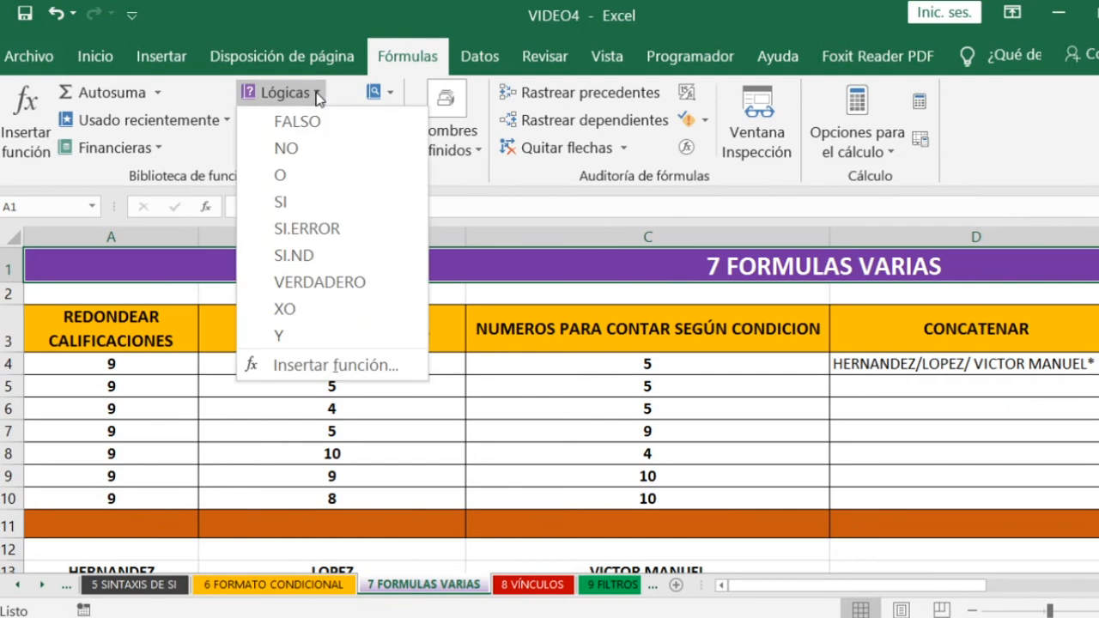
click(266, 412)
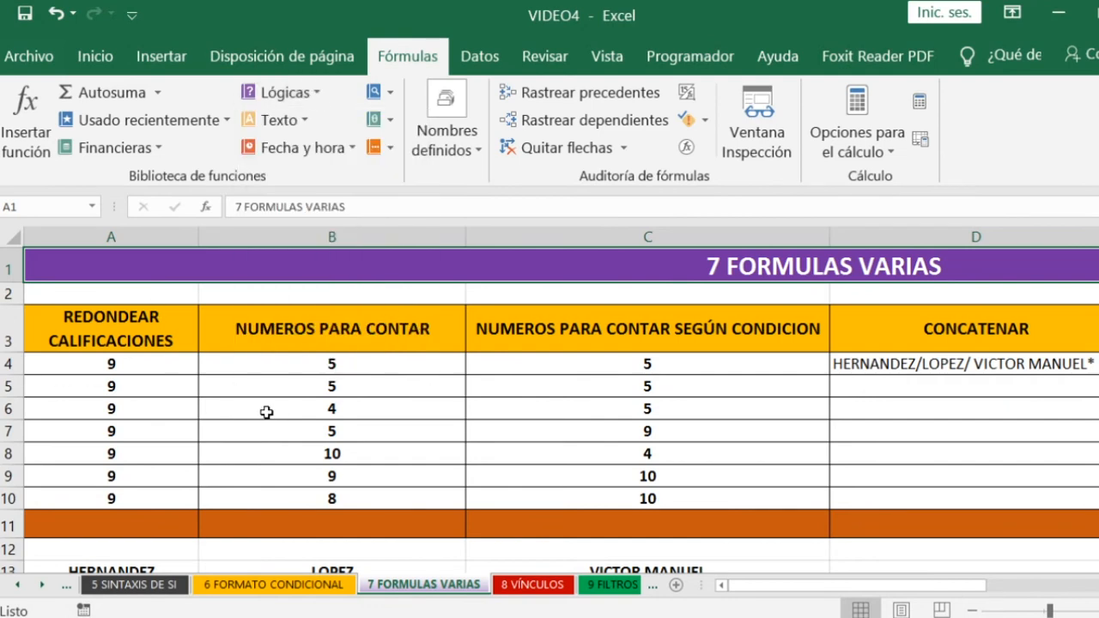
click(306, 123)
click(186, 398)
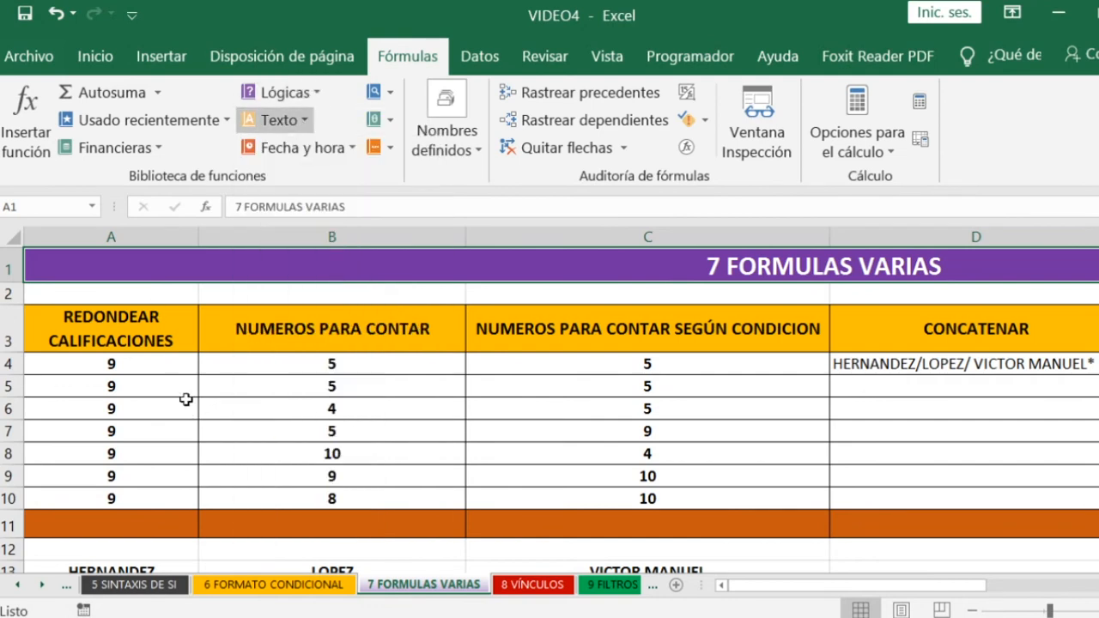
click(353, 150)
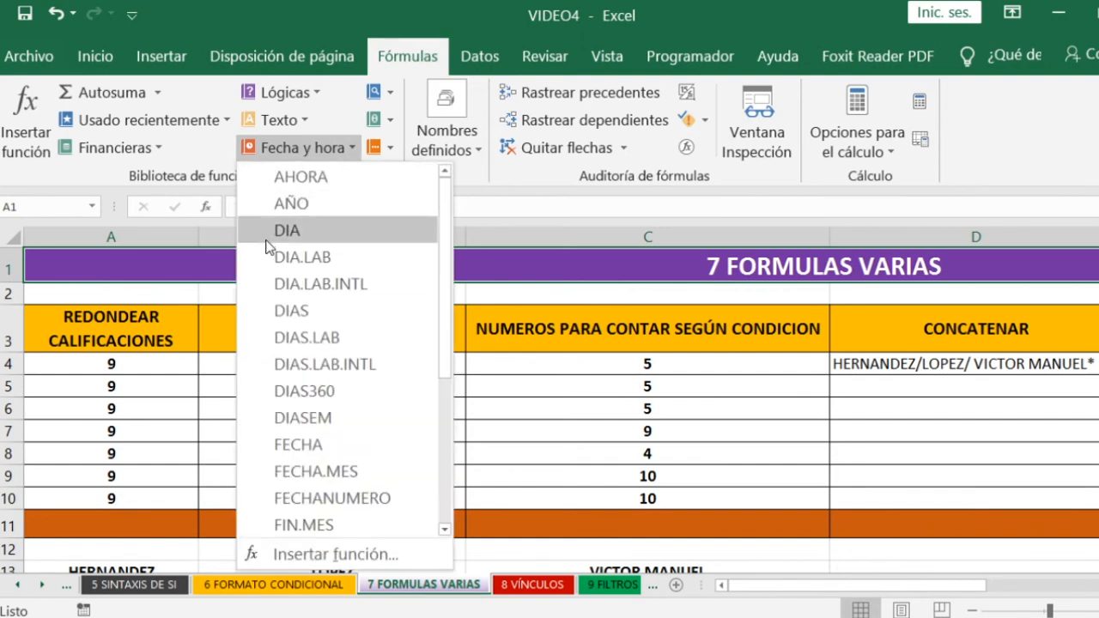
click(200, 407)
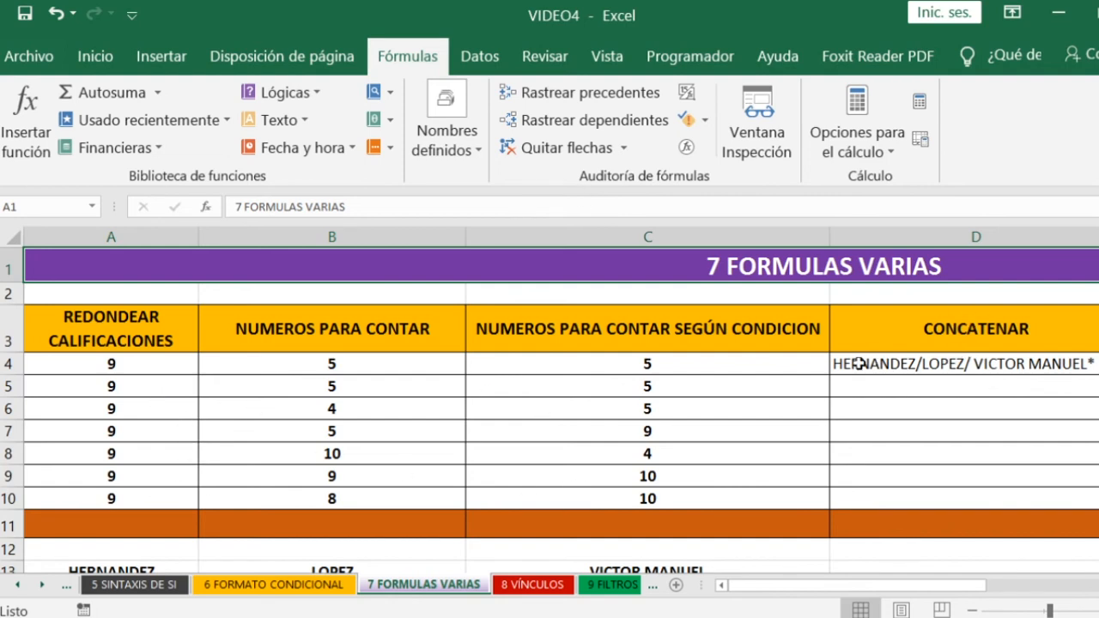
- Strip the REDONDEAR function from the first grade in A4, leaving only the value 8.5
scroll(152, 386, down, 1)
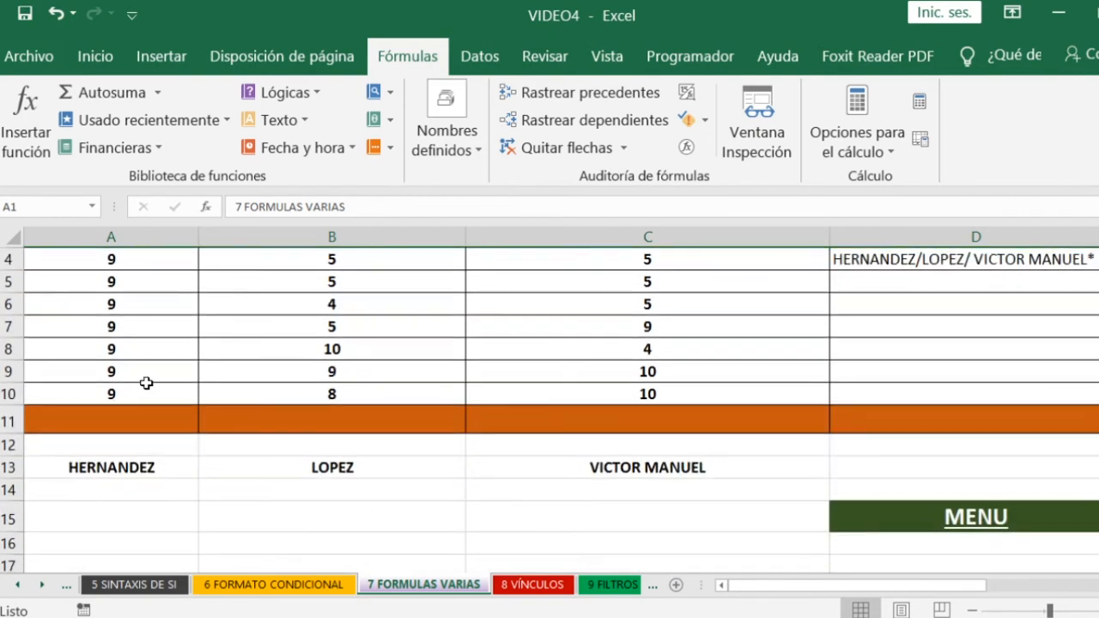
scroll(142, 385, up, 1)
click(124, 364)
double_click(128, 363)
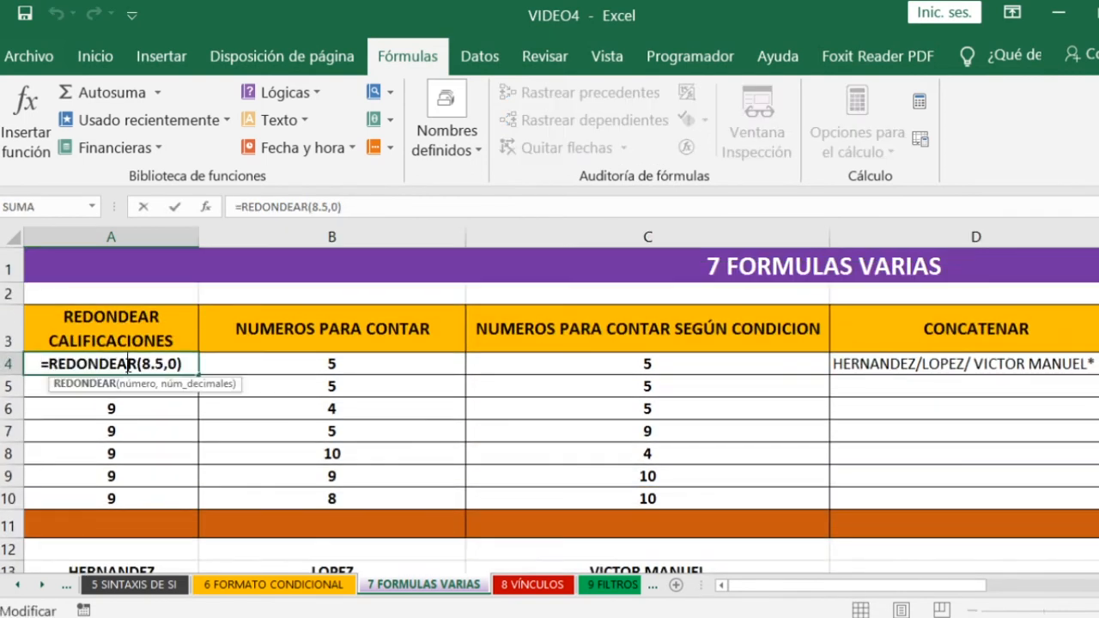
click(49, 364)
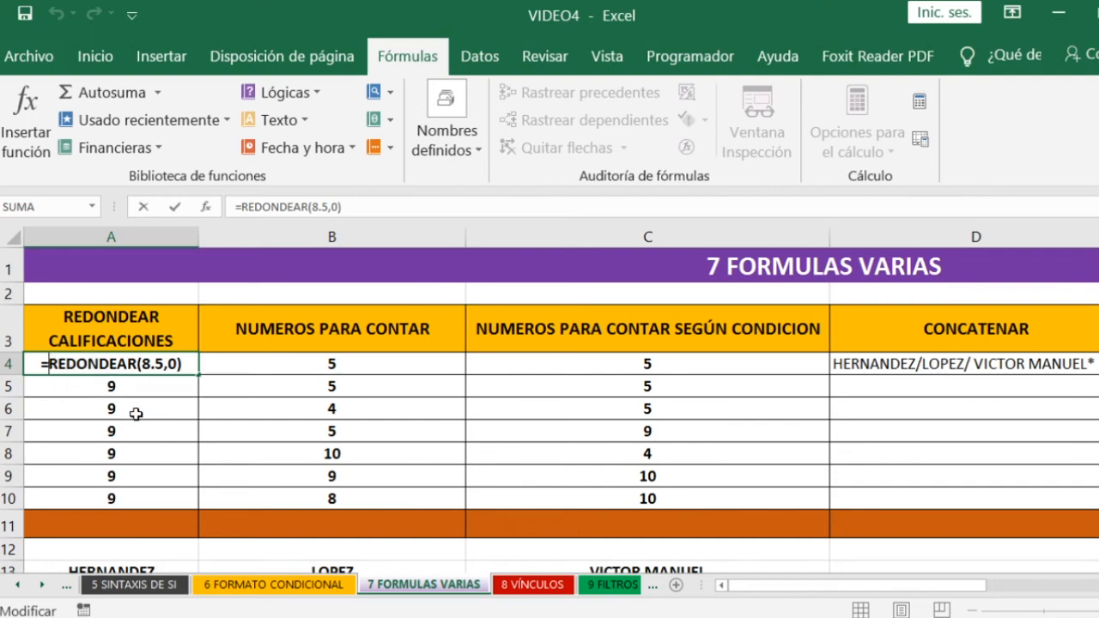
key(Delete)
key(Delete)
key(Delete)
key(Delete)
key(Delete)
key(Delete)
key(Delete)
key(Delete)
key(Delete)
key(Delete)
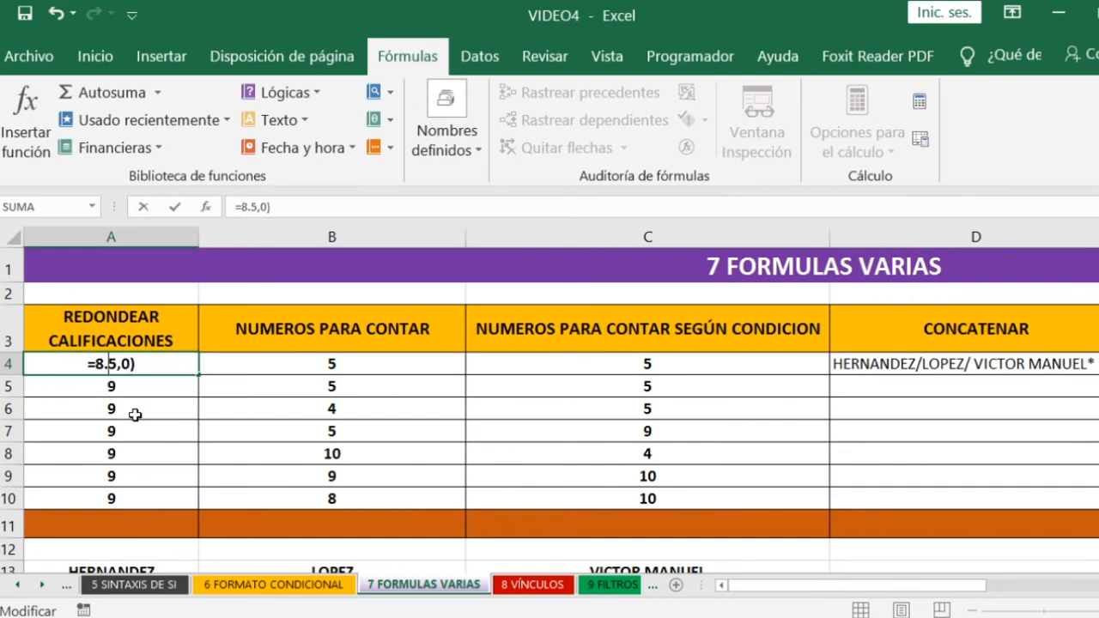
key(BackSpace)
key(BackSpace)
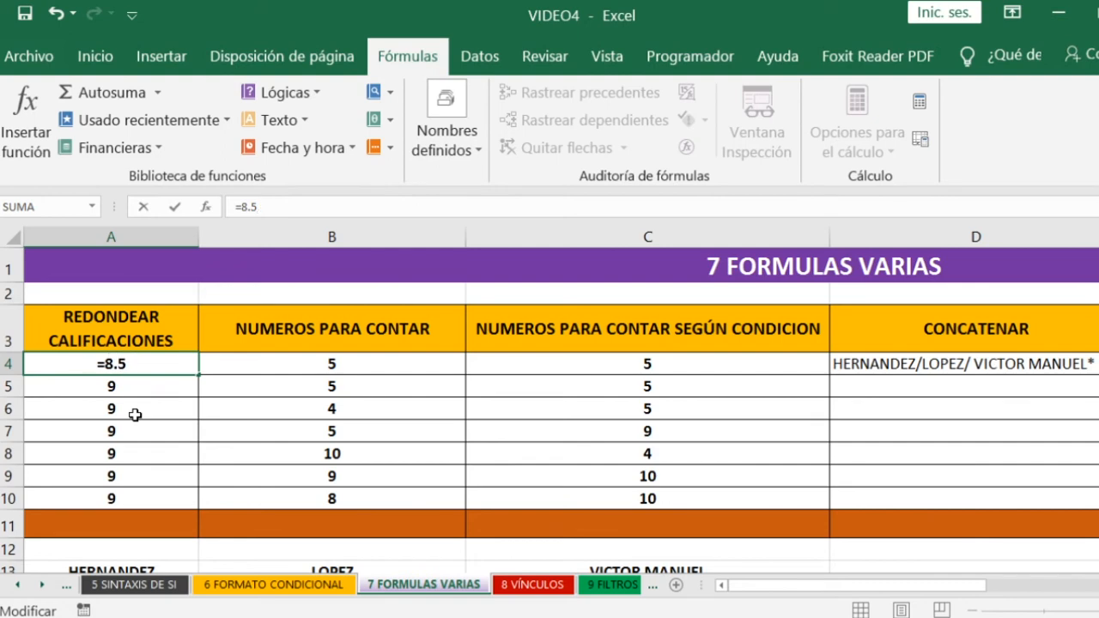
key(Return)
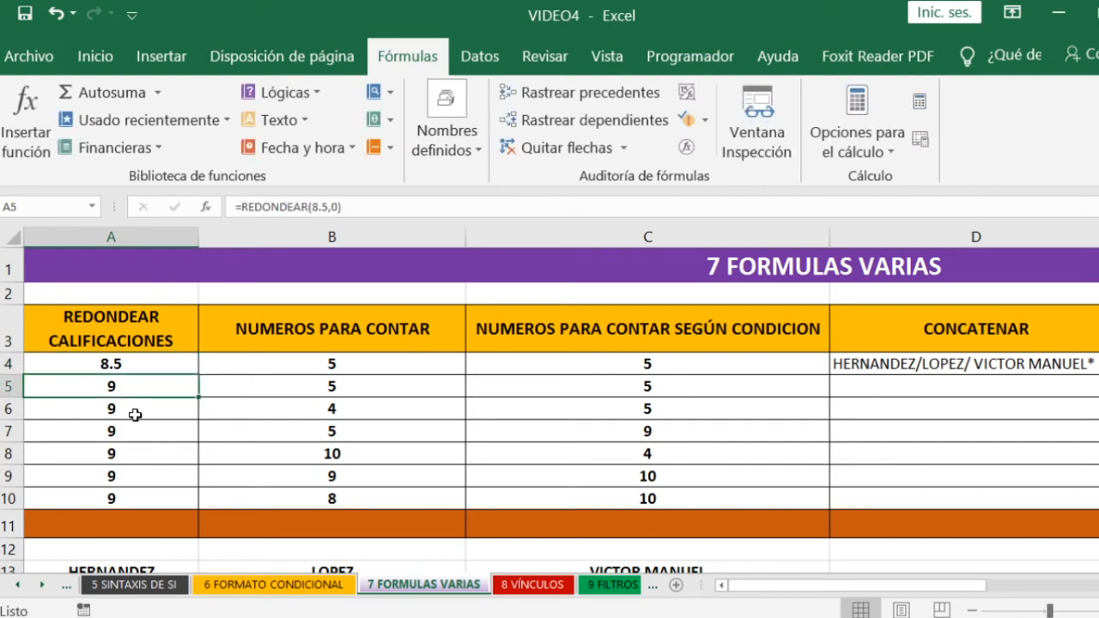
- Try to round the grade in A4 by entering =REDONDEAR(A4,0) in the same cell
click(126, 362)
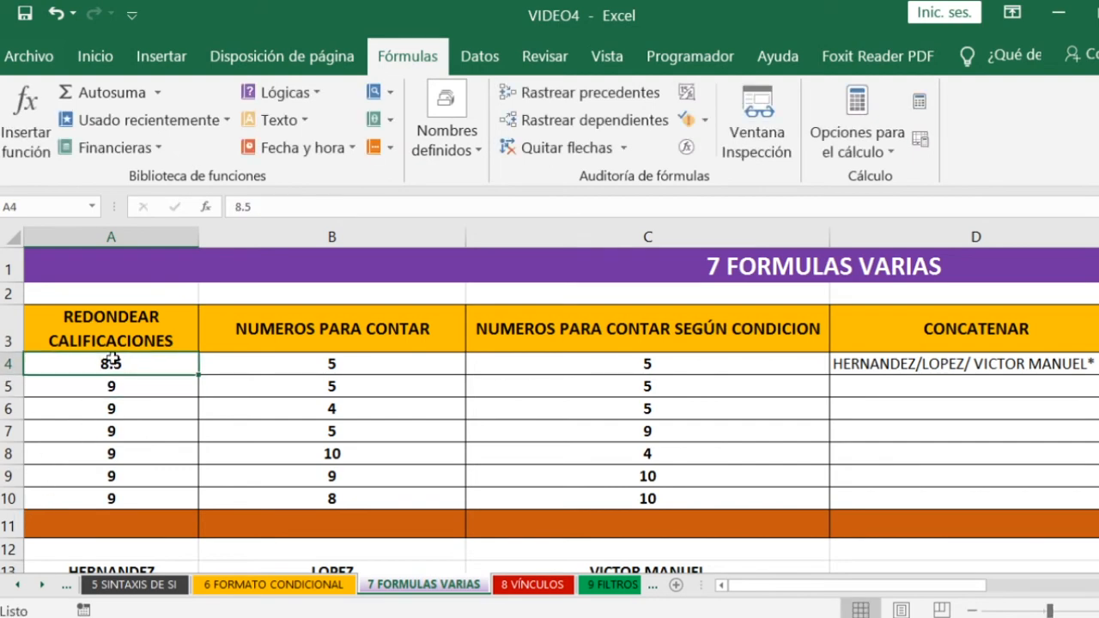
text(=)
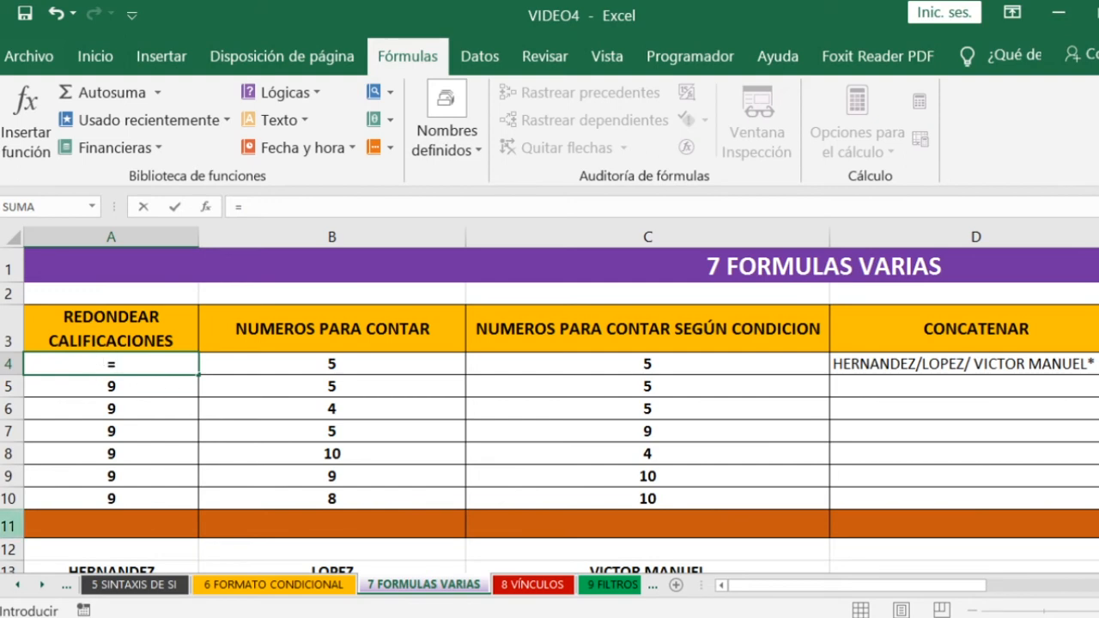
text(RO)
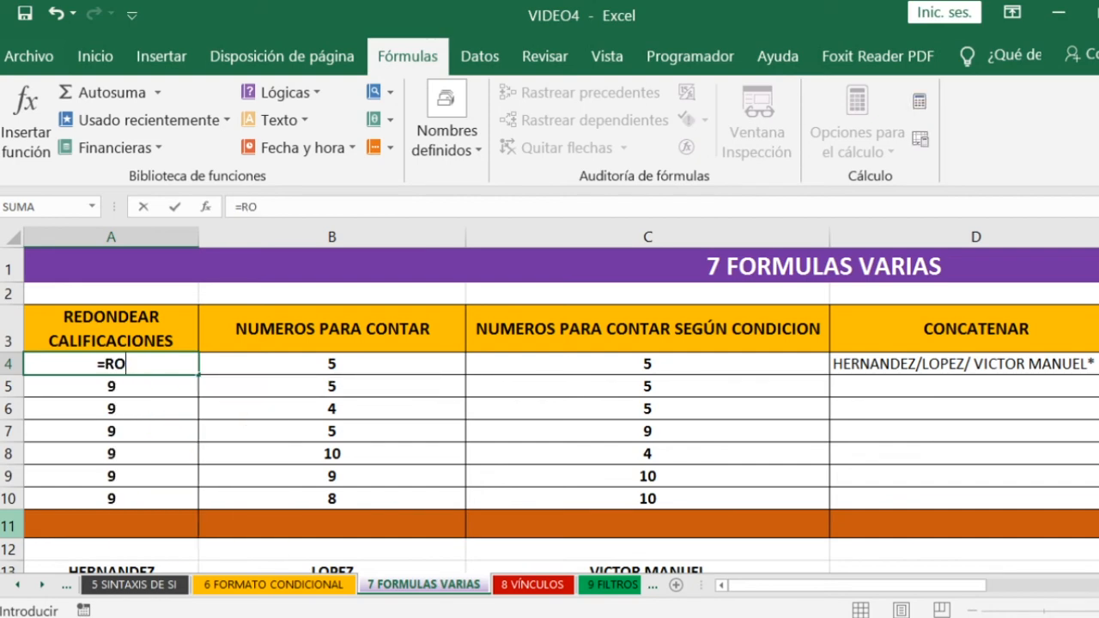
text(DE)
key(BackSpace)
key(BackSpace)
key(BackSpace)
text(EDONDE)
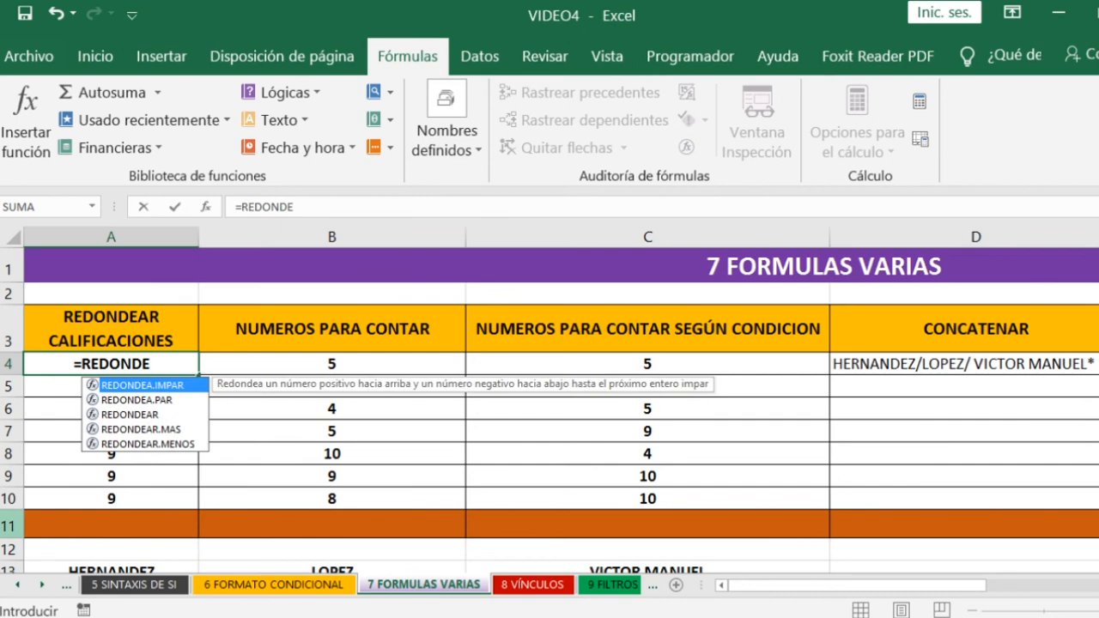
key(Down)
key(Down)
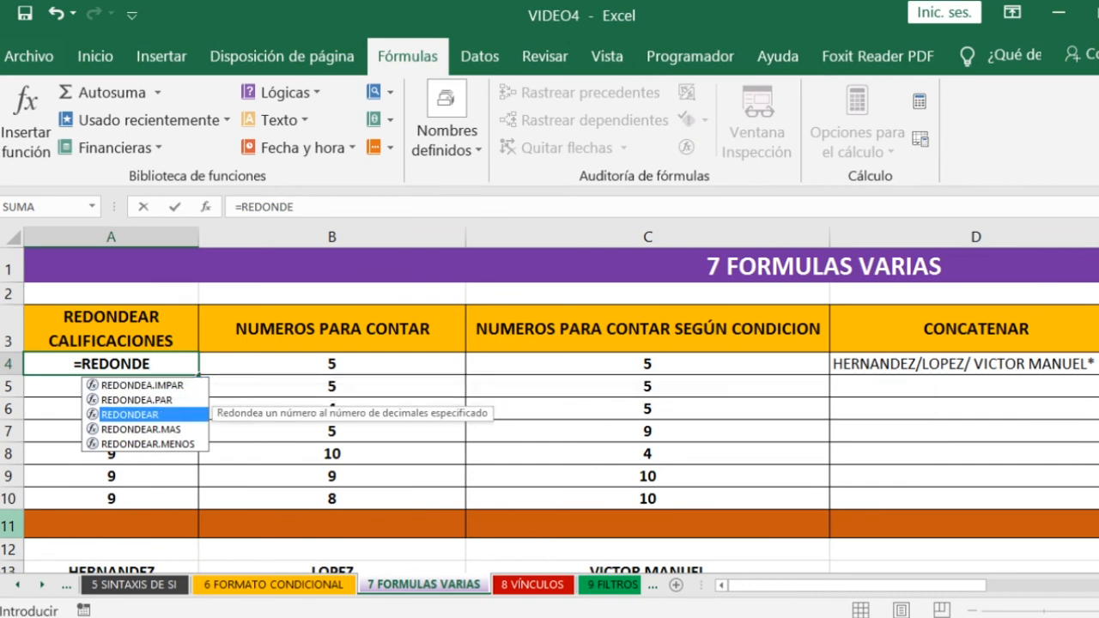
key(Tab)
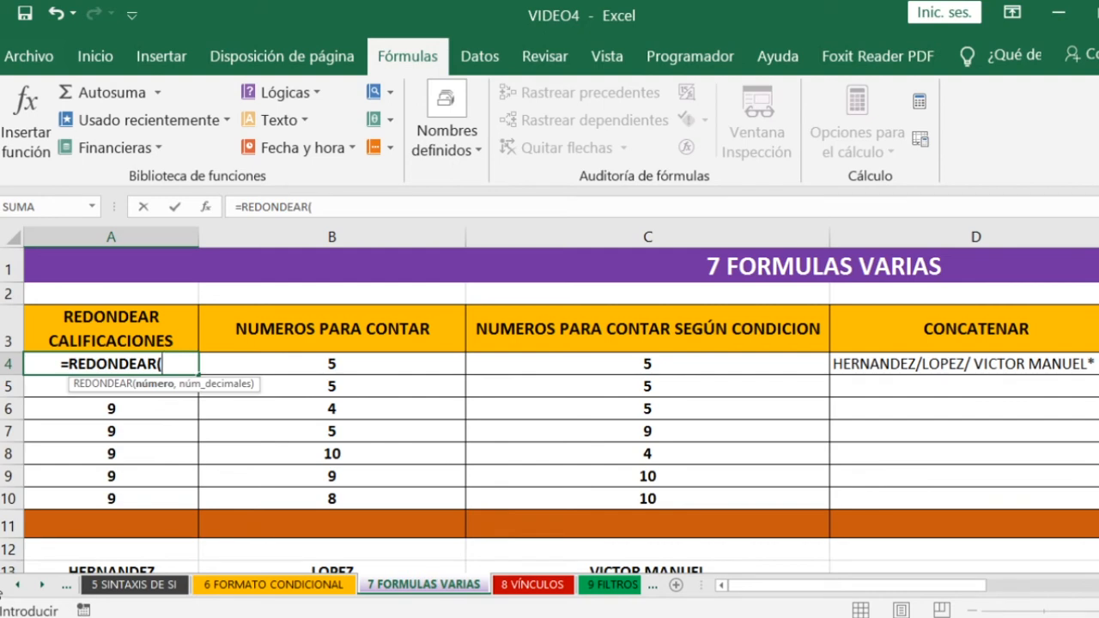
text(A)
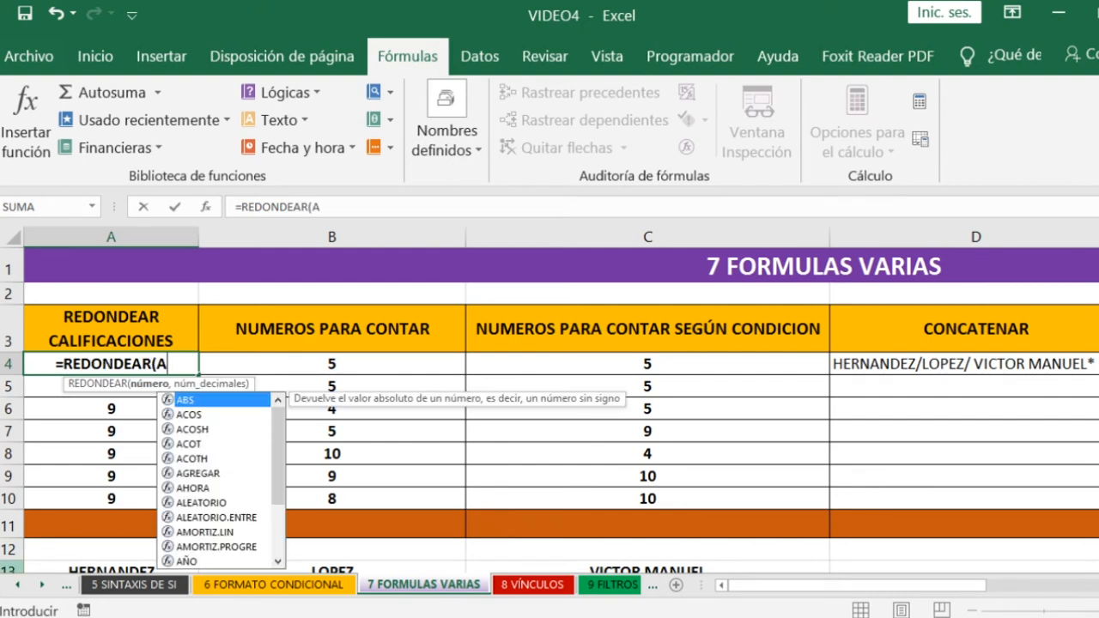
text(4)
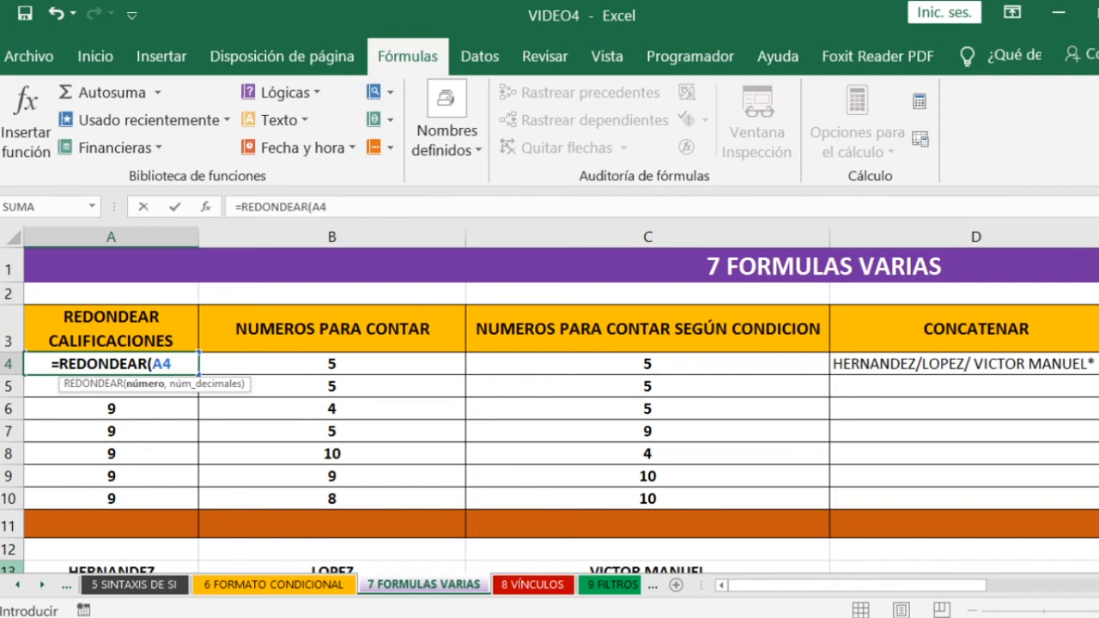
text(,0)
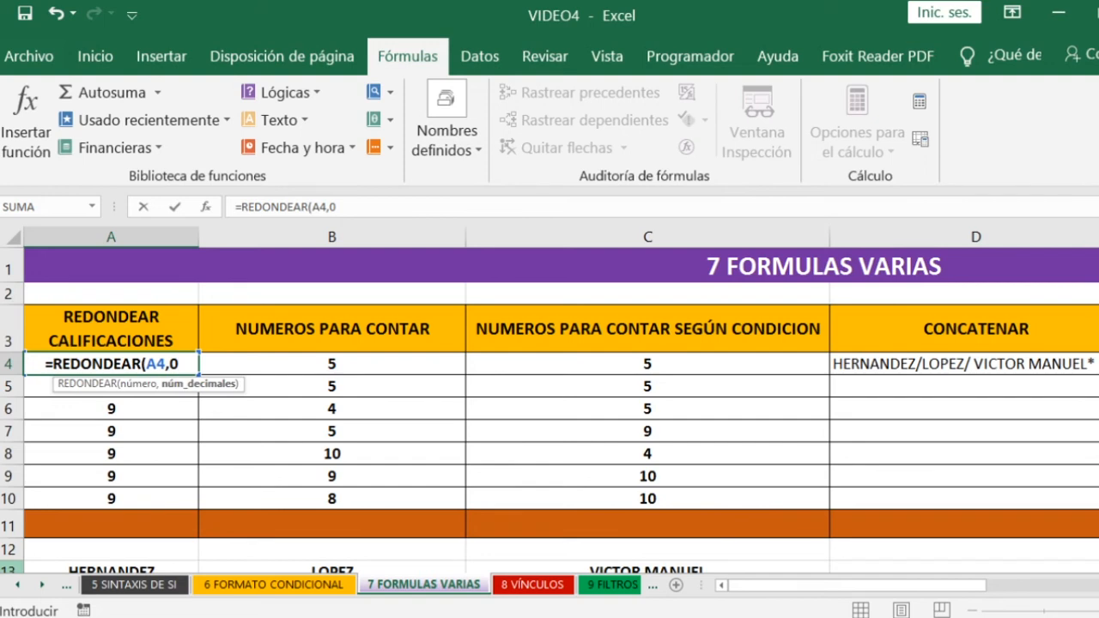
text())
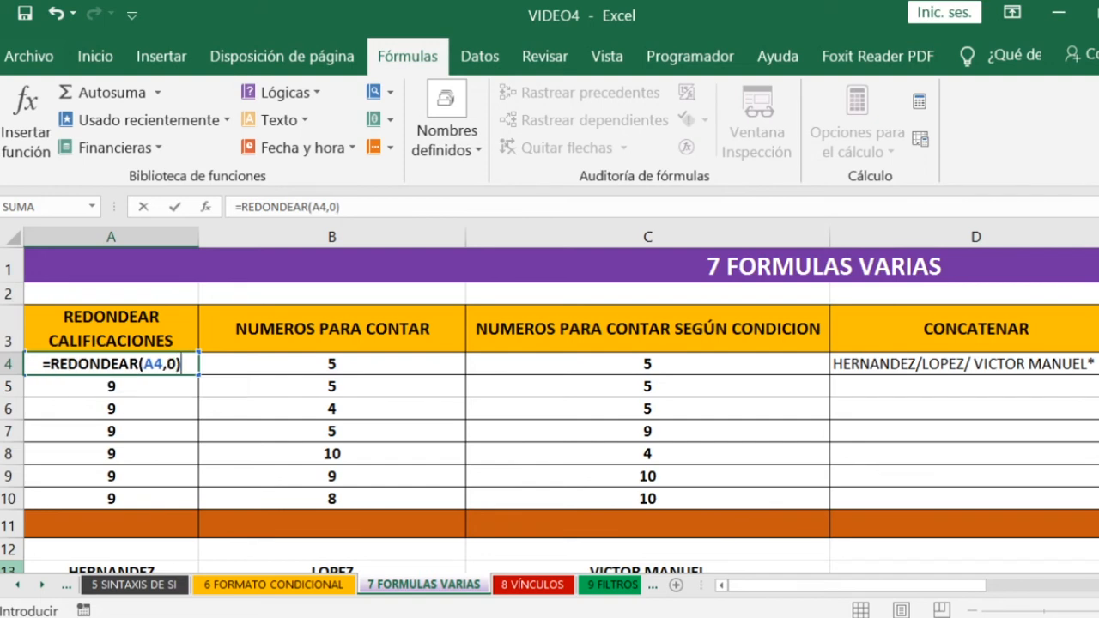
key(Return)
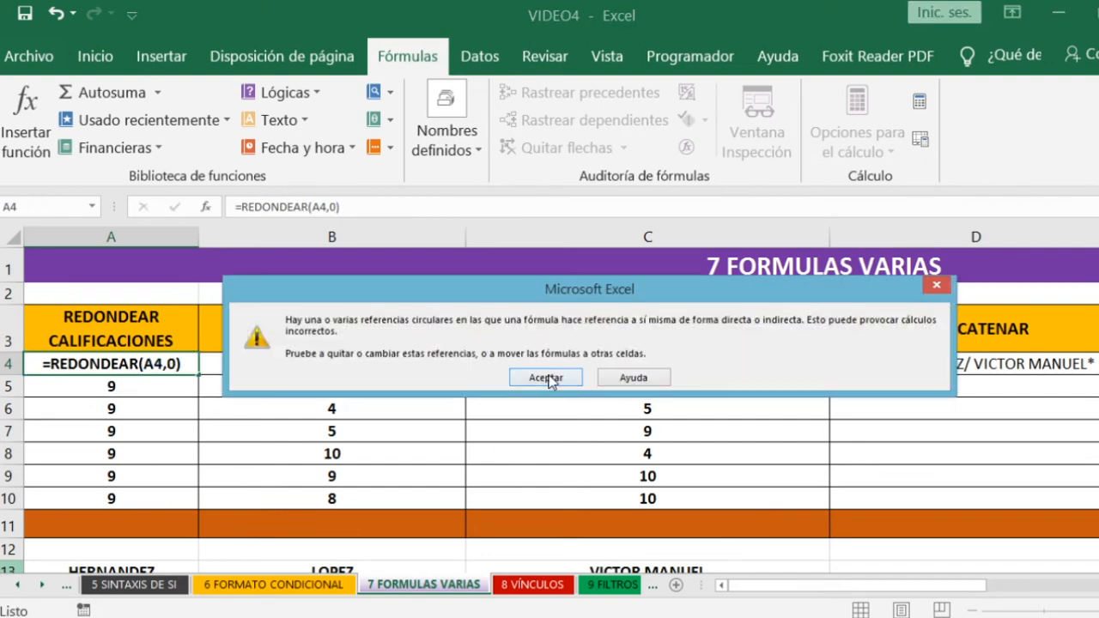
click(546, 379)
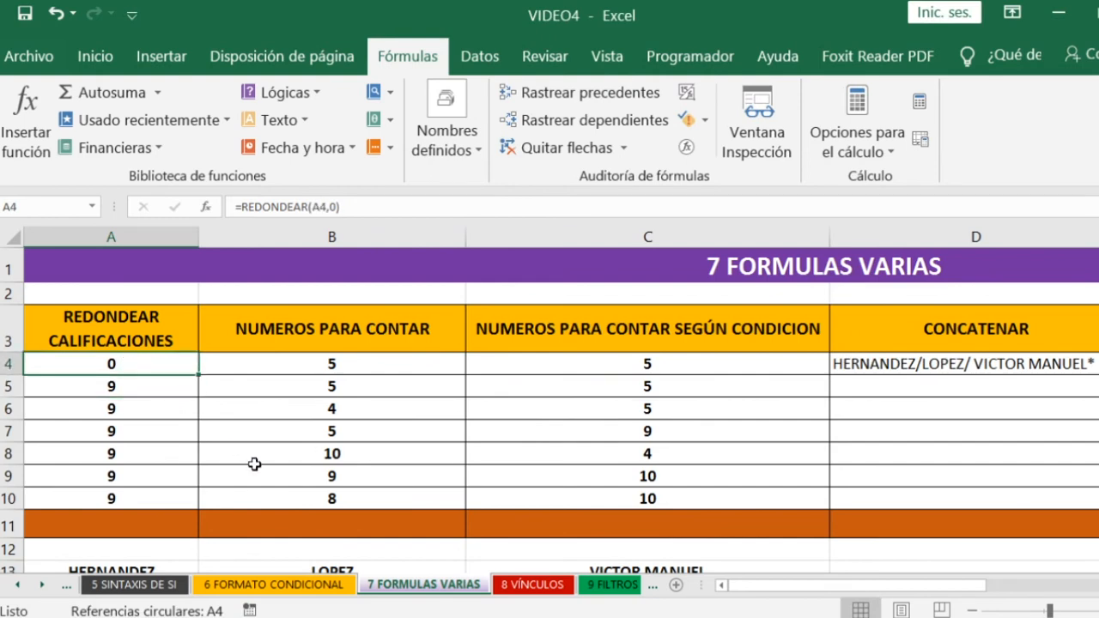
- Replace the self-referencing formula in A4 with the plain grade 8.5
text(8.5)
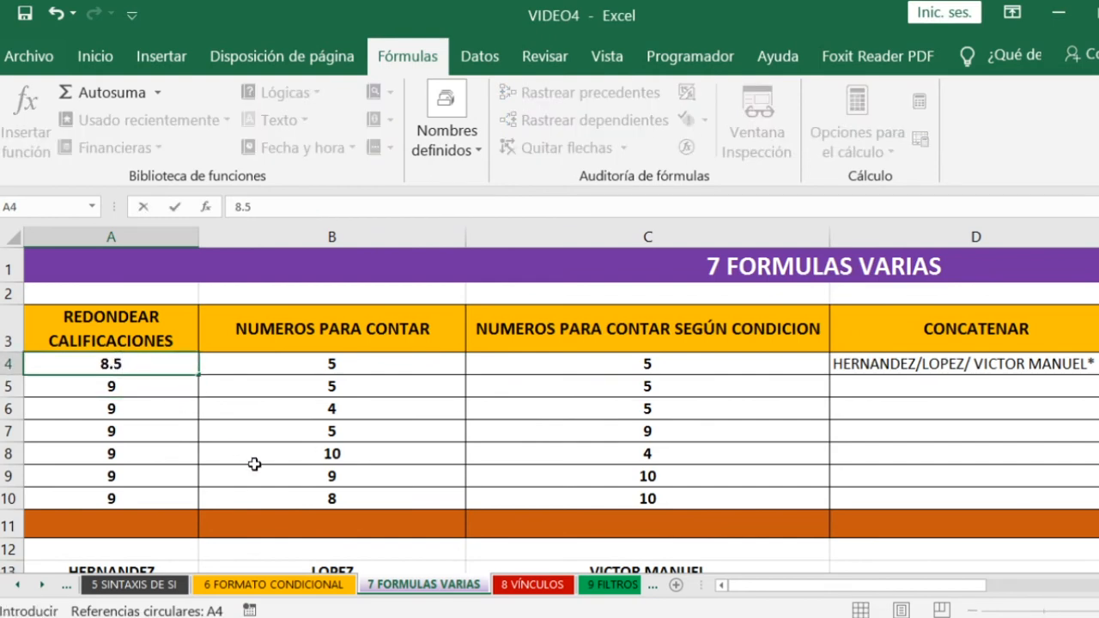
key(ctrl+Return)
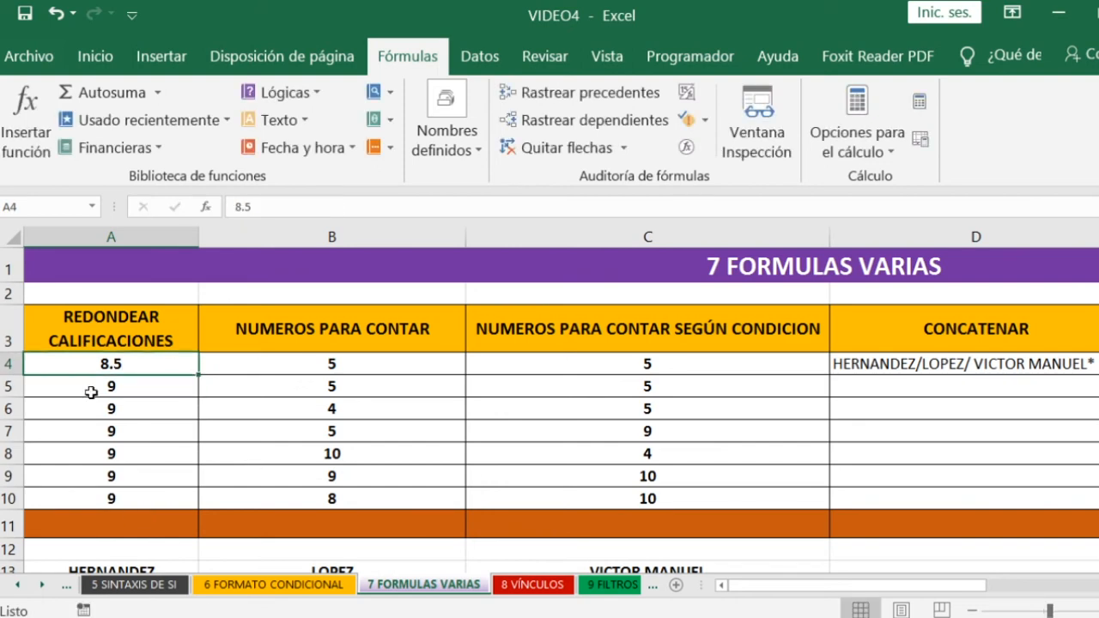
- Wrap the grade in A4 in the rounding function with zero decimals, as =REDONDEAR(8.5,0)
double_click(119, 364)
drag(134, 363, 84, 370)
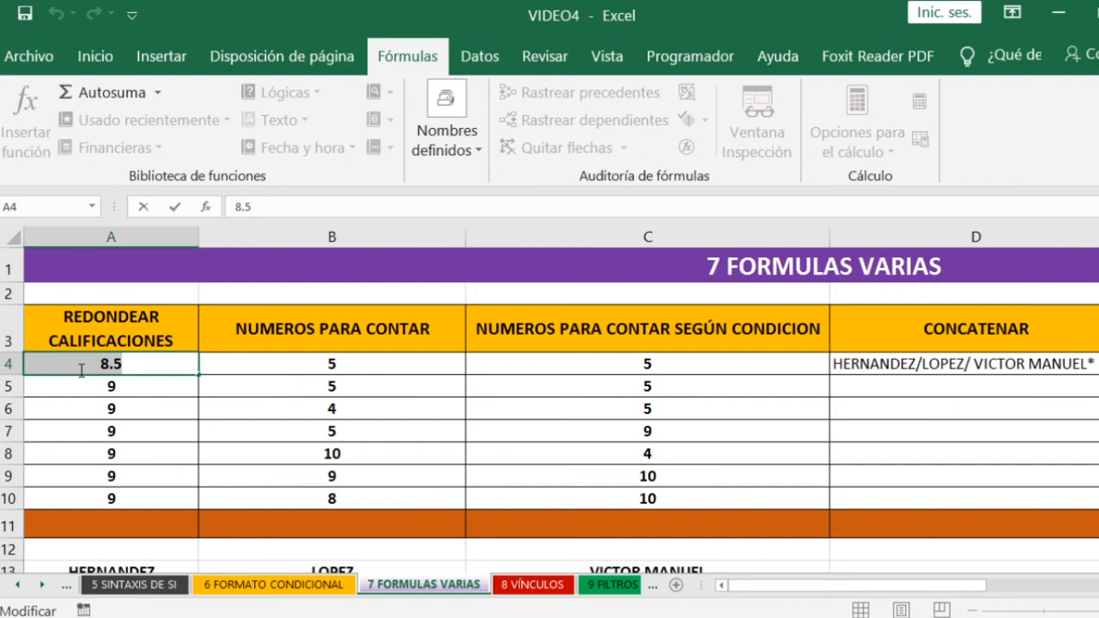
click(119, 359)
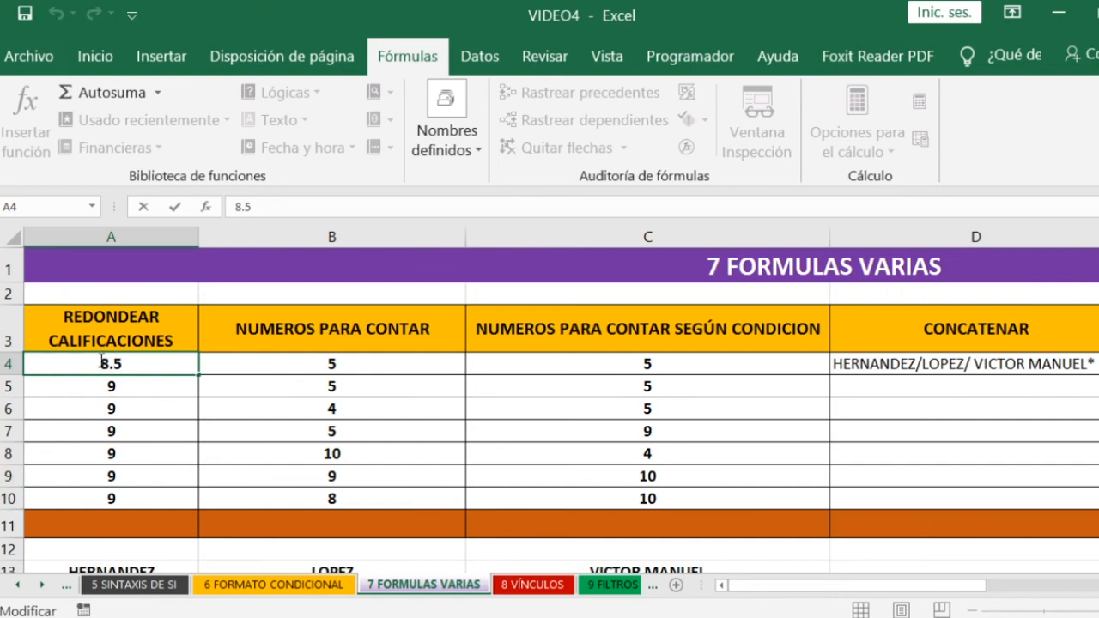
double_click(101, 361)
click(104, 367)
text(=R)
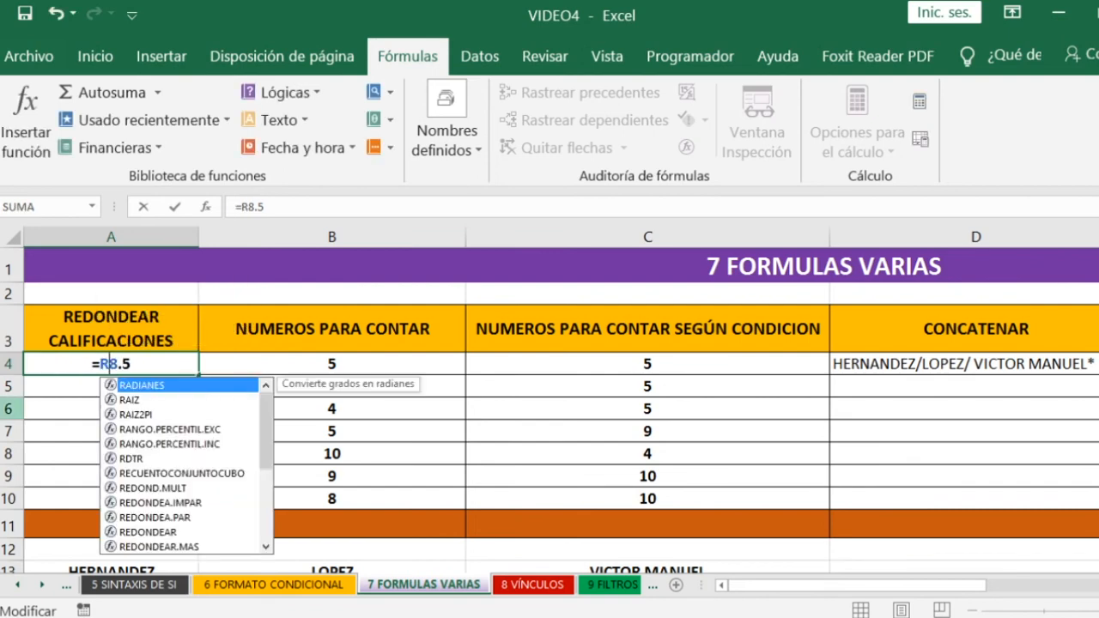
text(EDONDEAR)
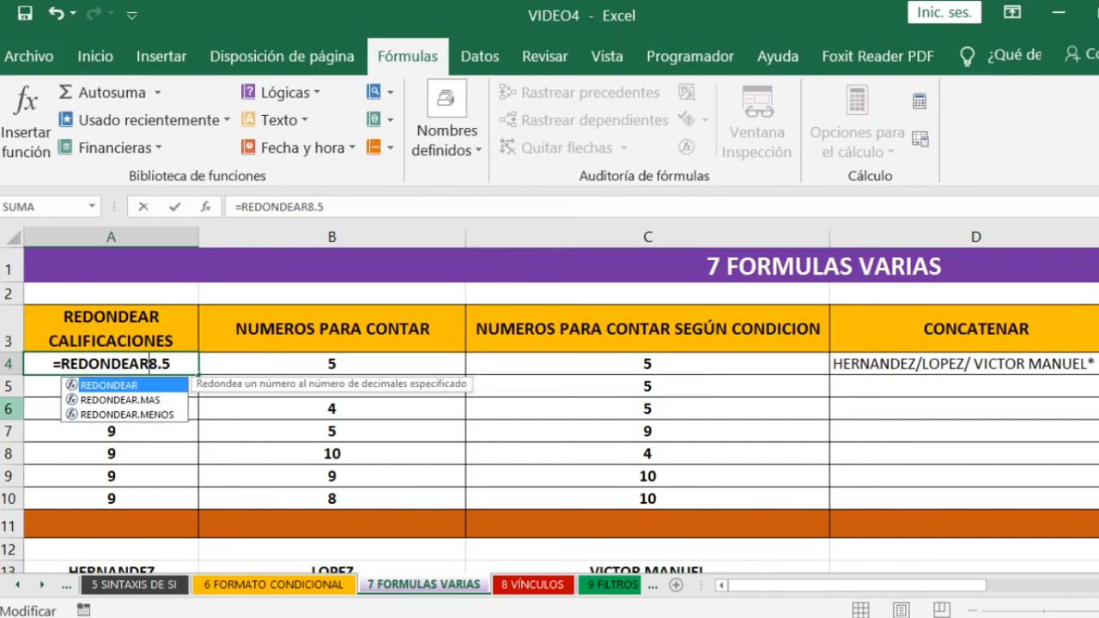
text(()
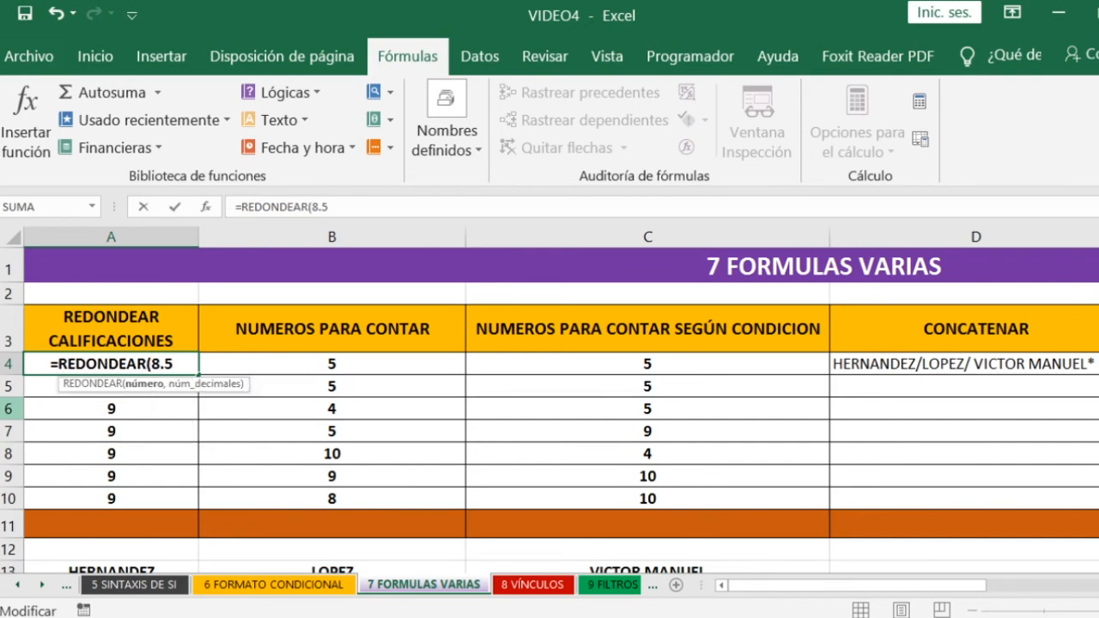
click(182, 364)
text(,)
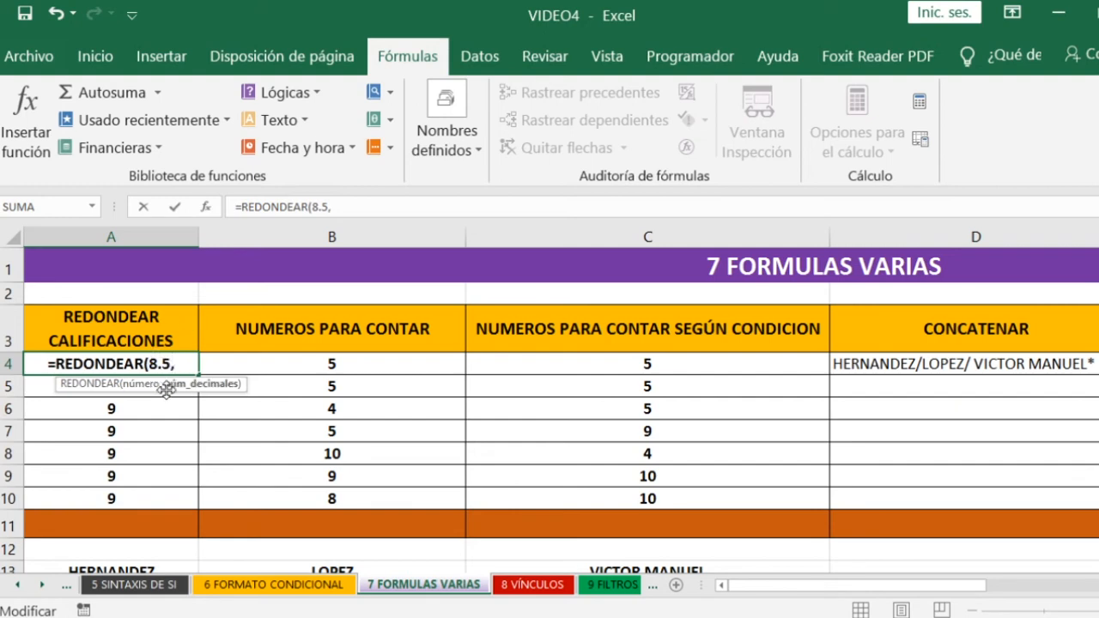
text(0))
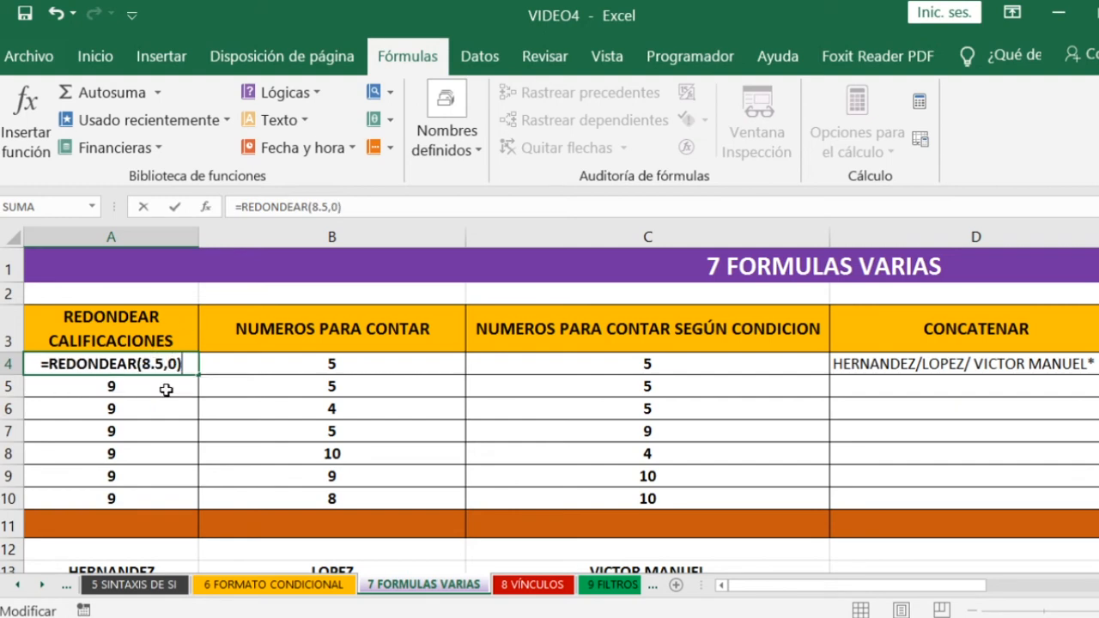
key(Return)
- Fill the REDONDEAR formula from A4 down through A9 and check the copied formula in A6
click(110, 360)
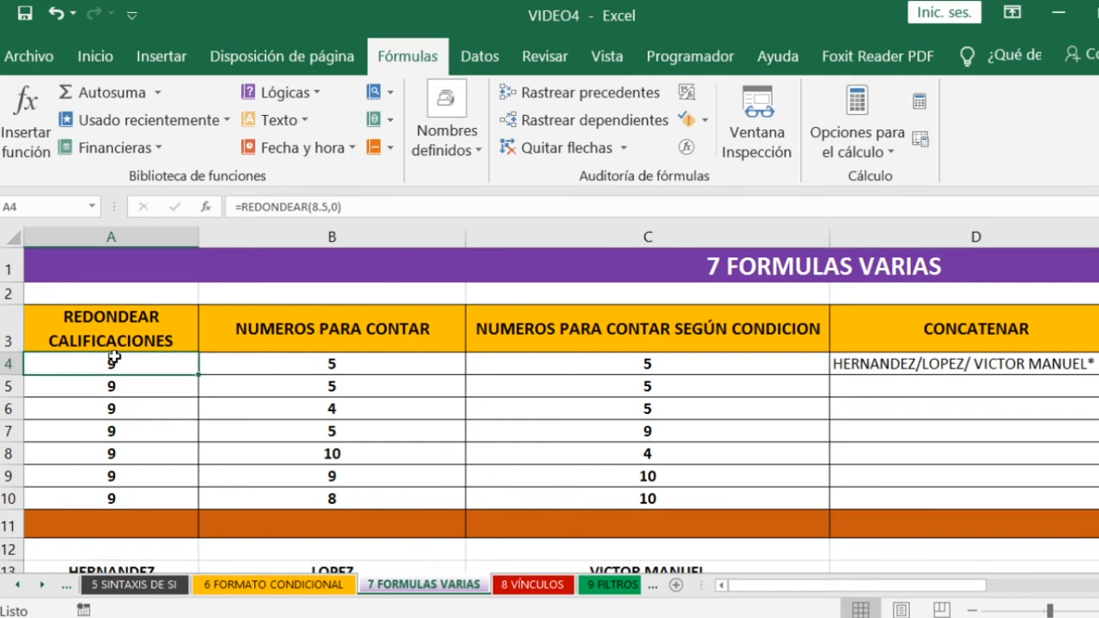
drag(196, 375, 176, 481)
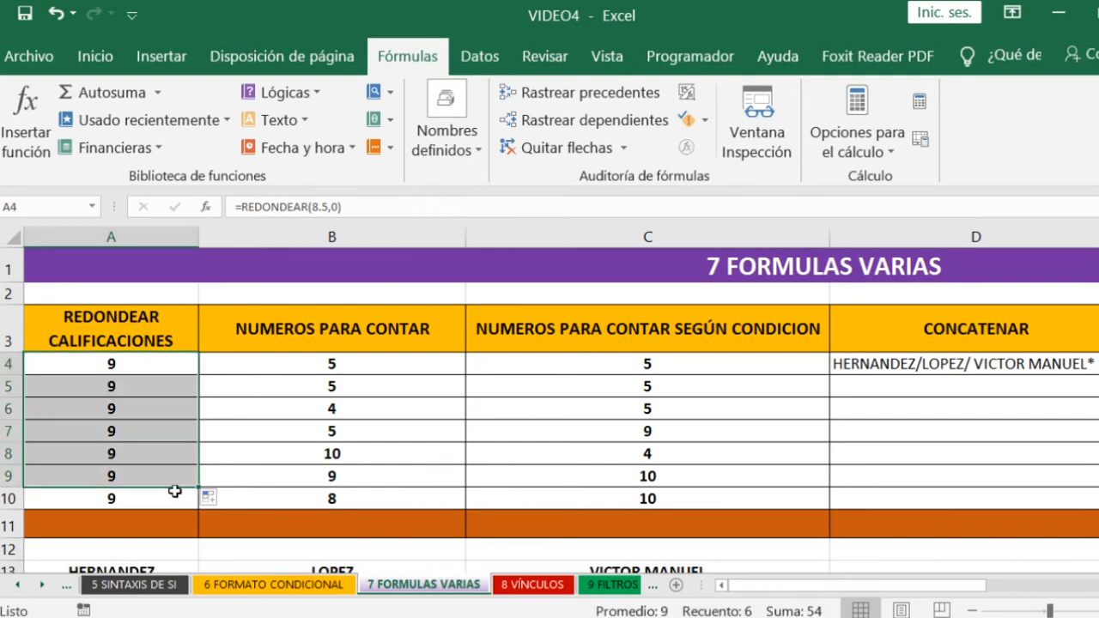
click(157, 400)
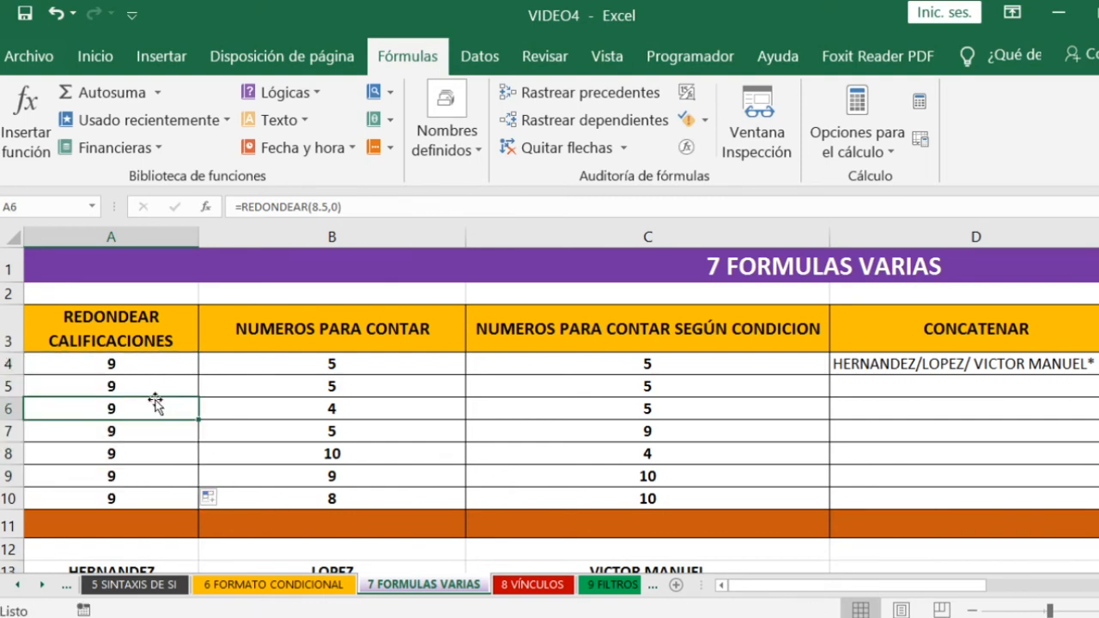
click(174, 363)
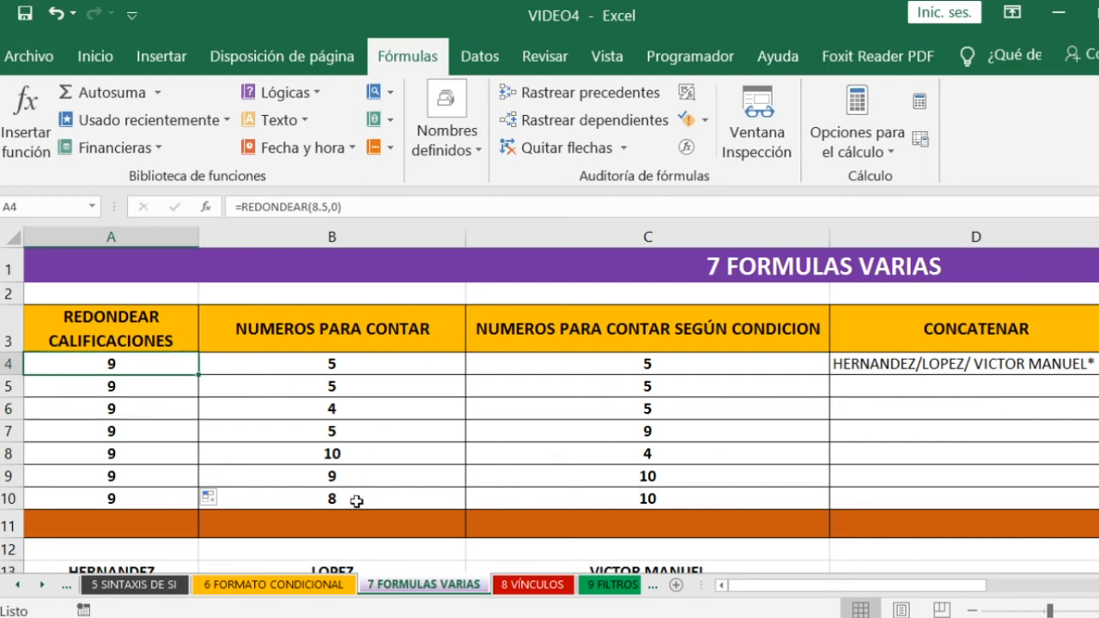
- Count the non-empty cells of the NUMEROS PARA CONTAR column in B11 with =CONTARA(B4:B10)
click(322, 521)
text(=)
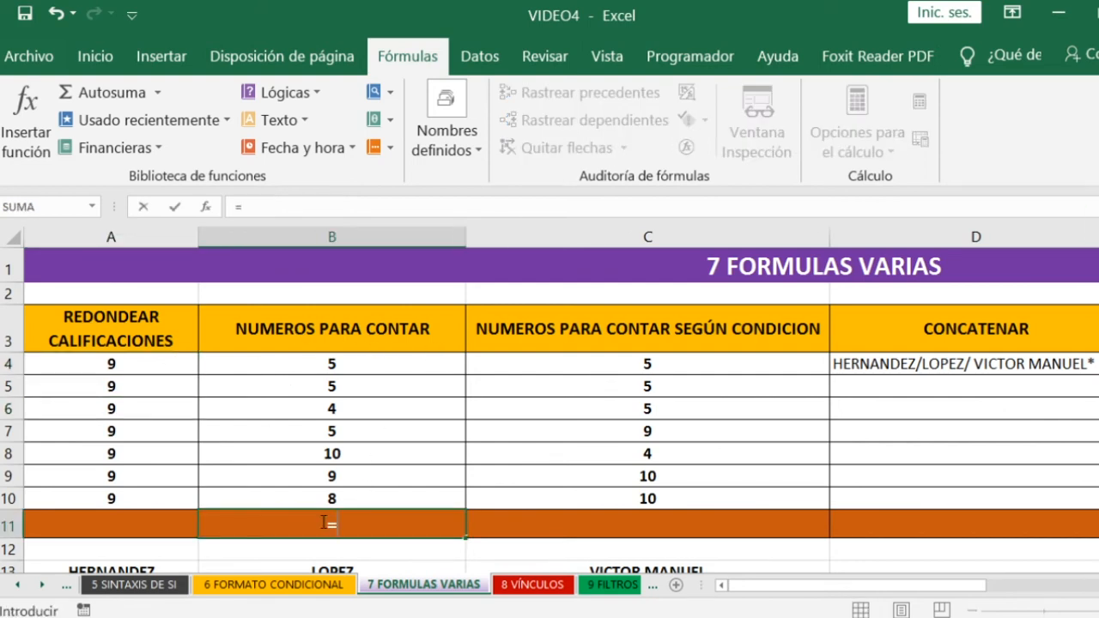
text(CONTARA)
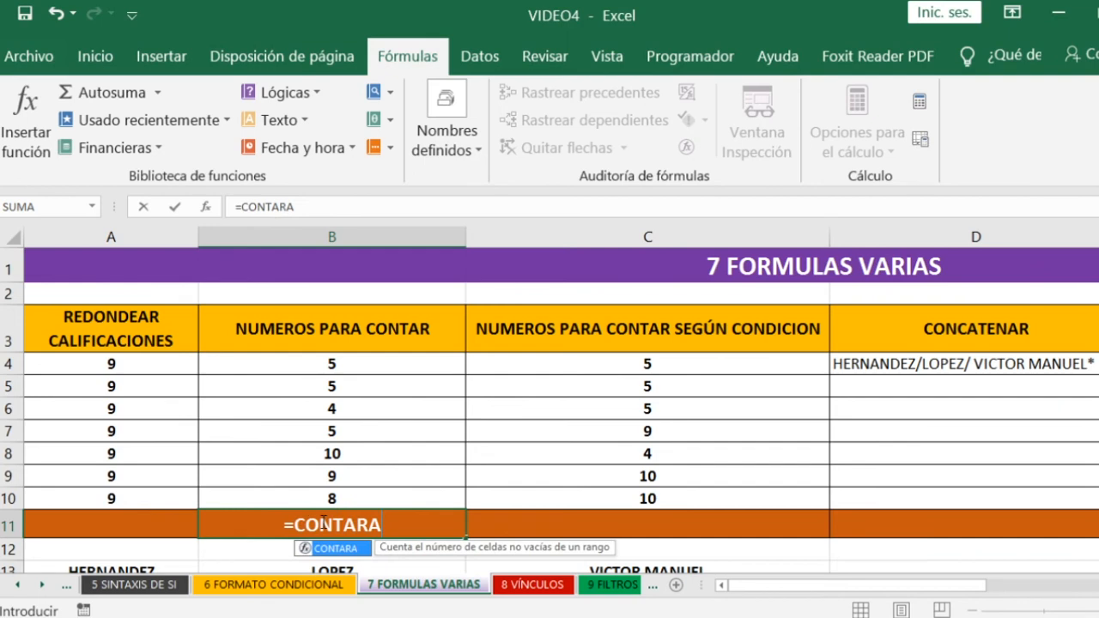
text(()
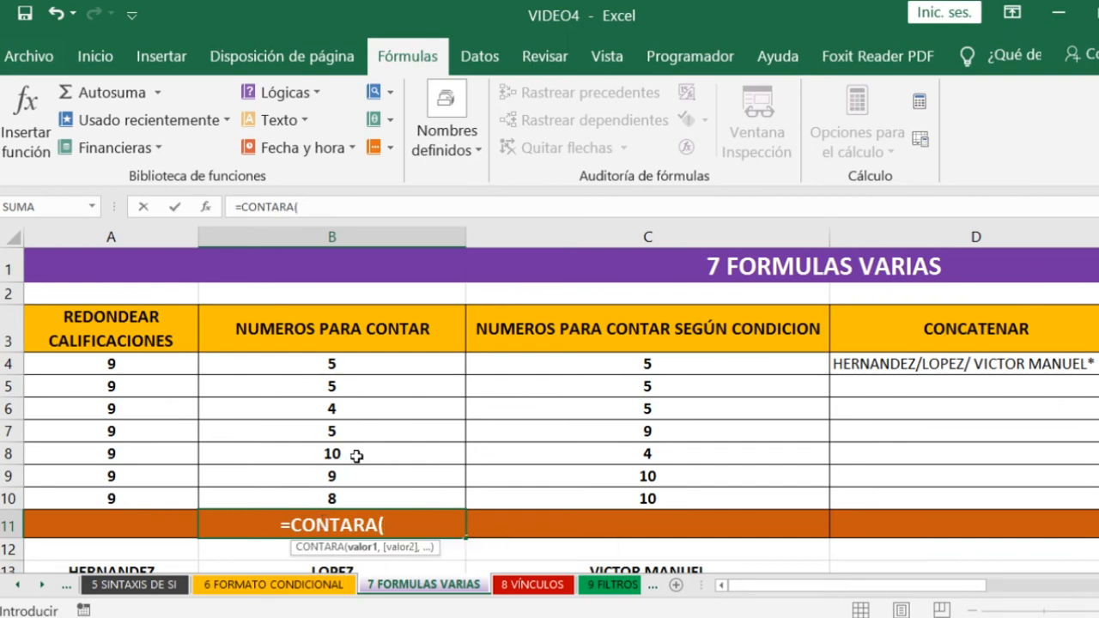
click(342, 368)
drag(345, 387, 346, 495)
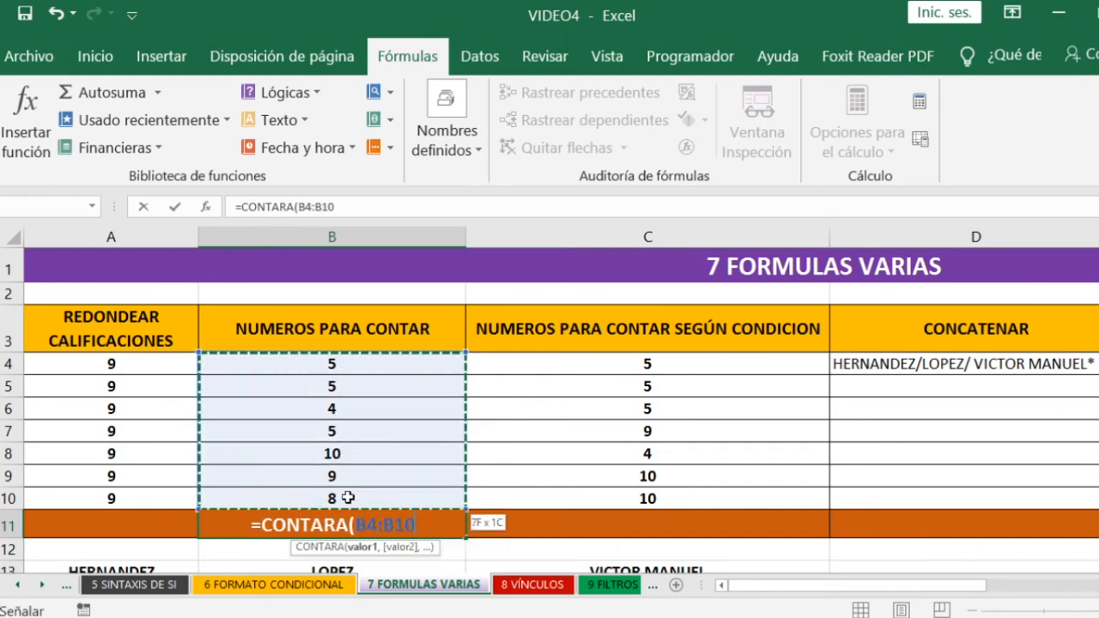
text())
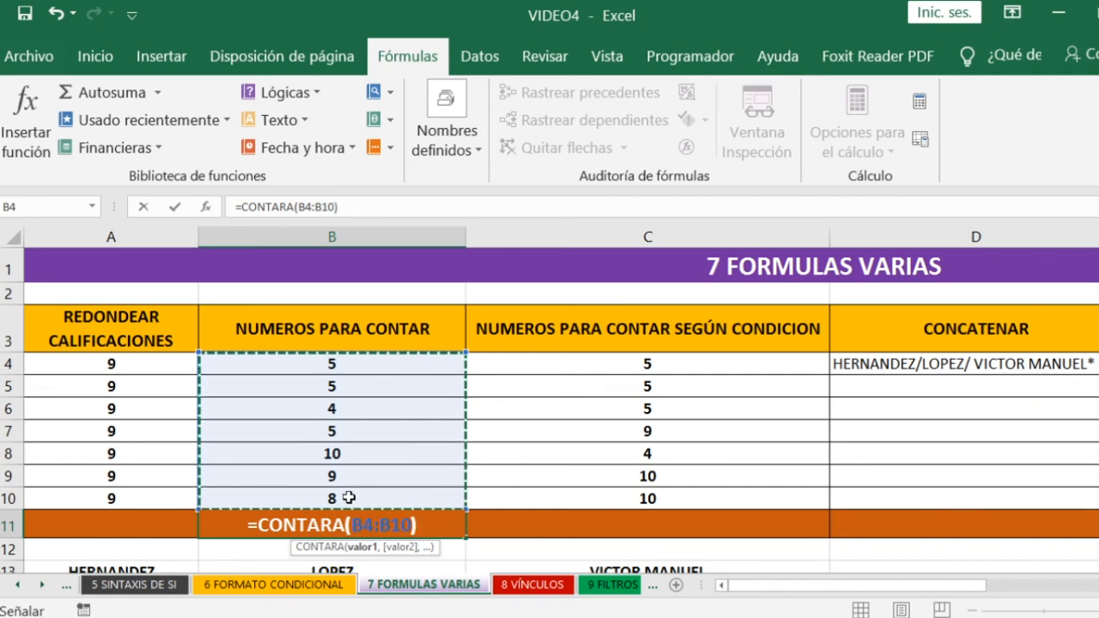
key(Return)
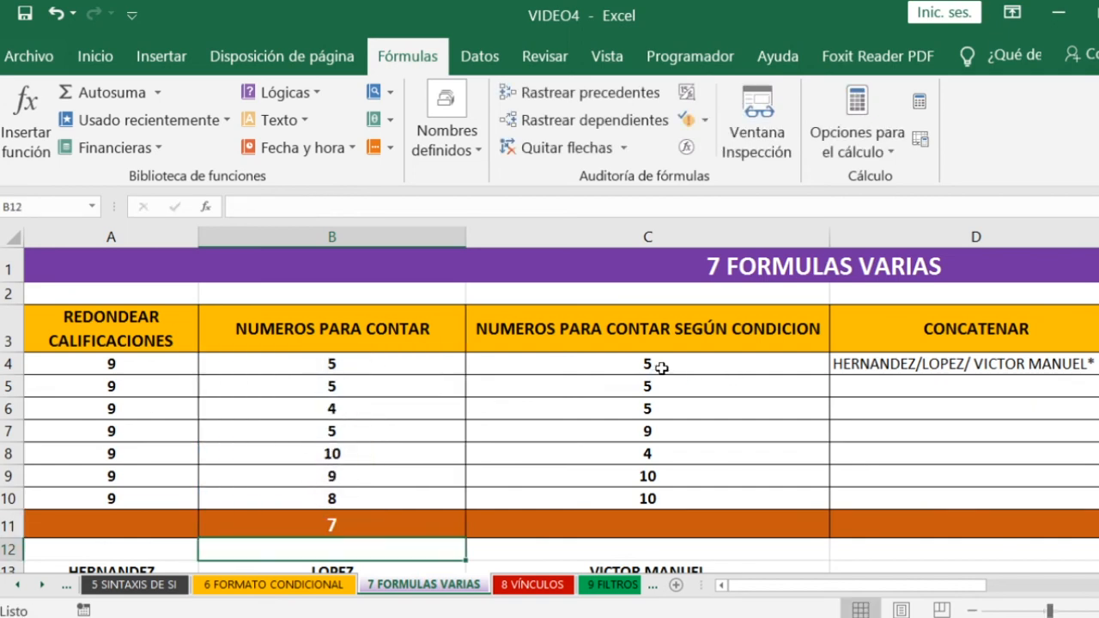
- Count the values equal to 5 in the conditional column by entering =CONTAR.SI(C4:C10,"=5") in C11
click(631, 524)
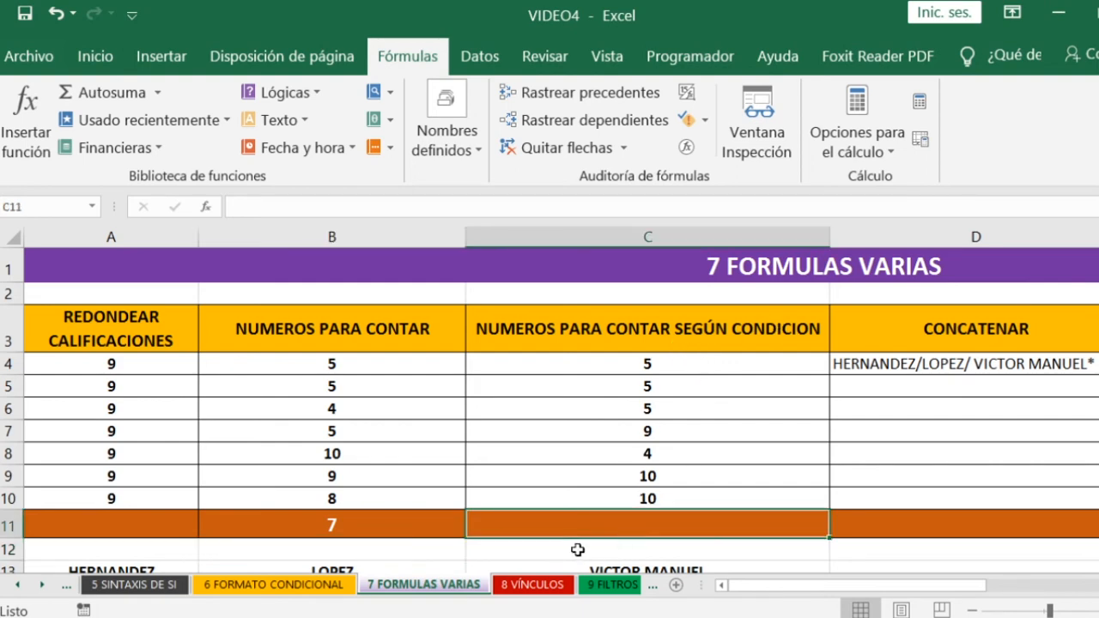
text(=CON)
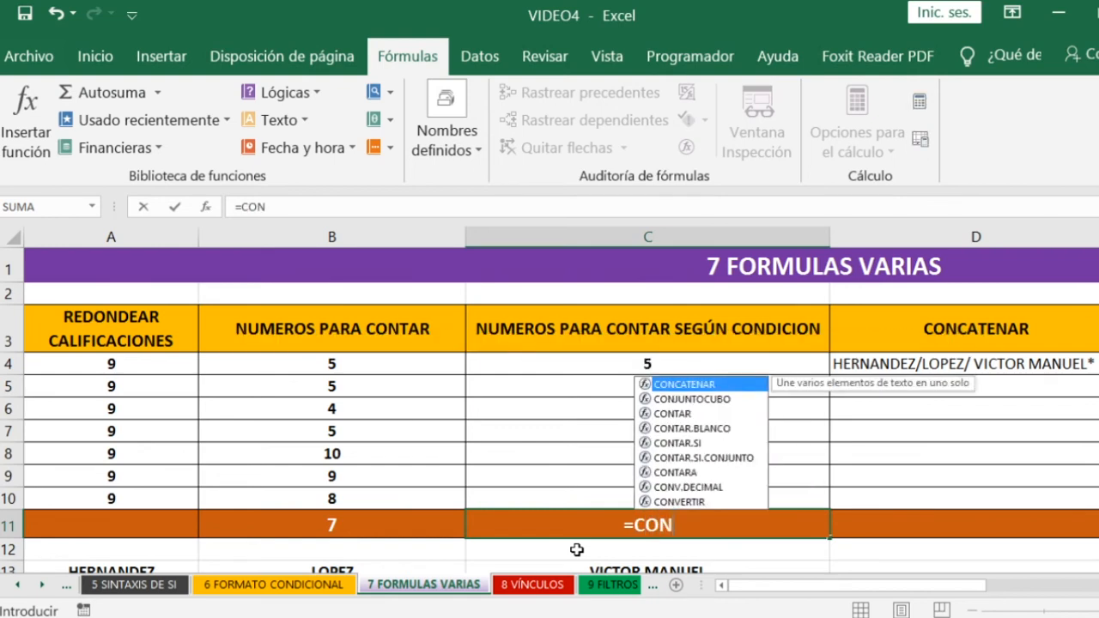
text(TAR.SI)
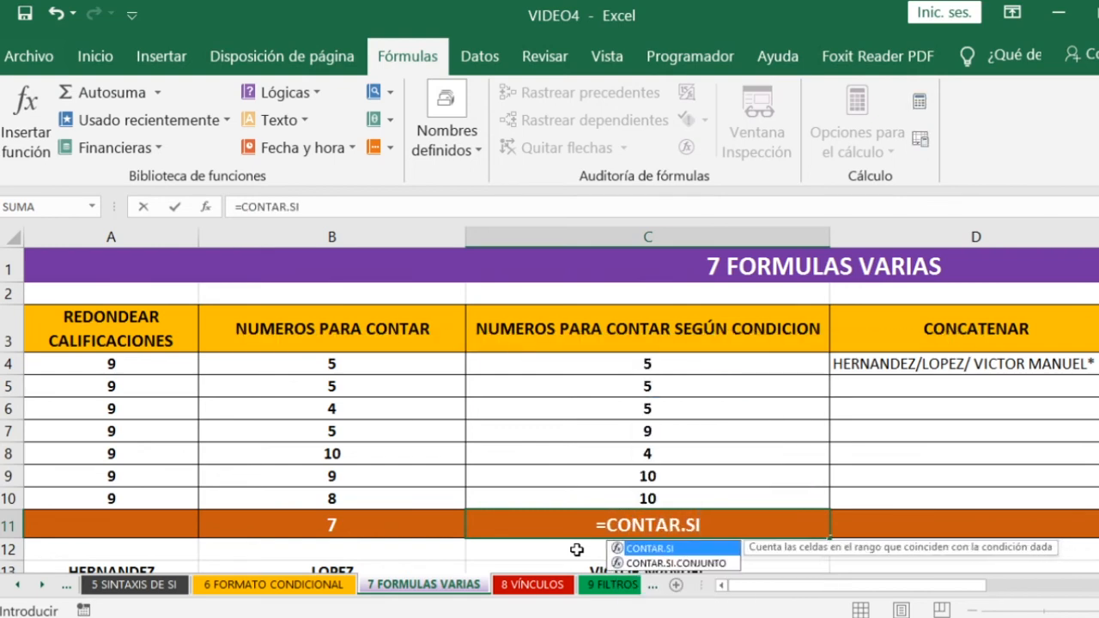
text(()
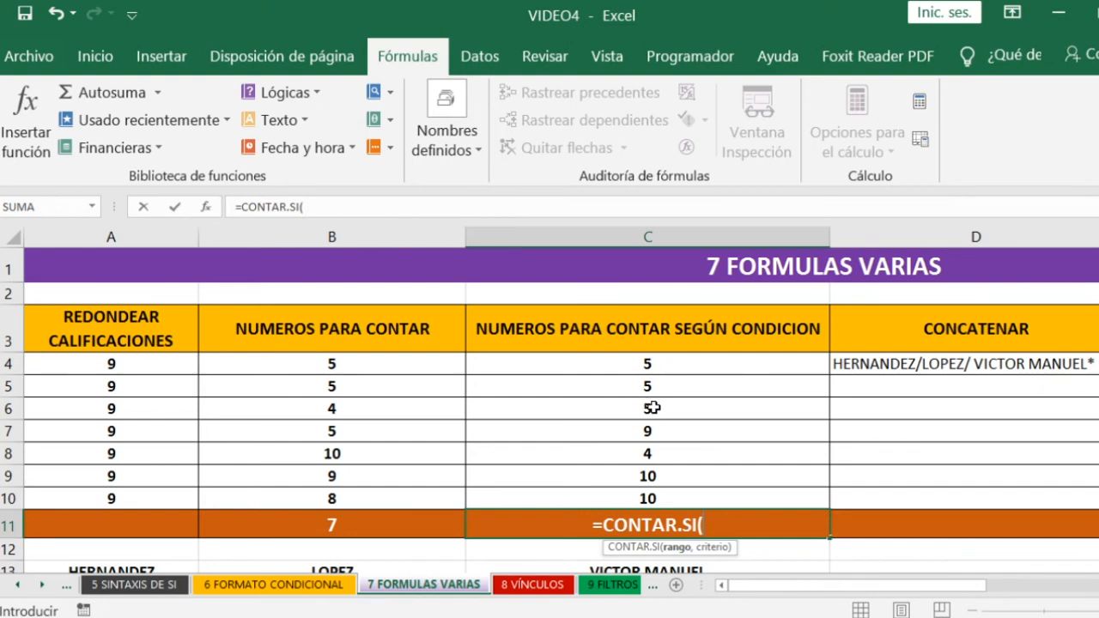
click(668, 370)
drag(668, 373, 651, 495)
text(,)
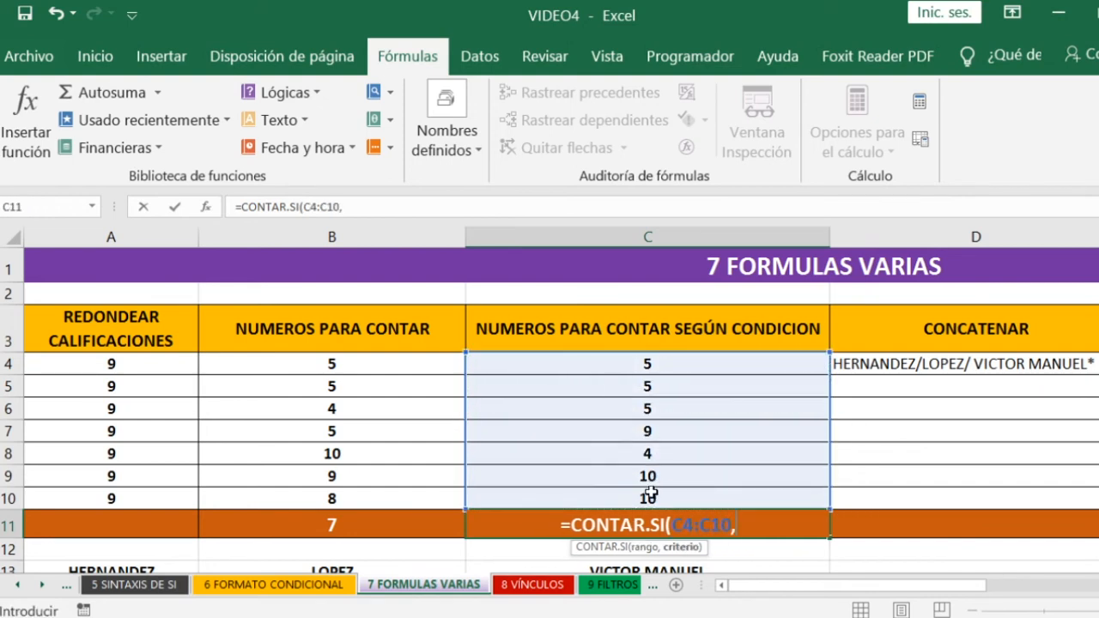
text(")
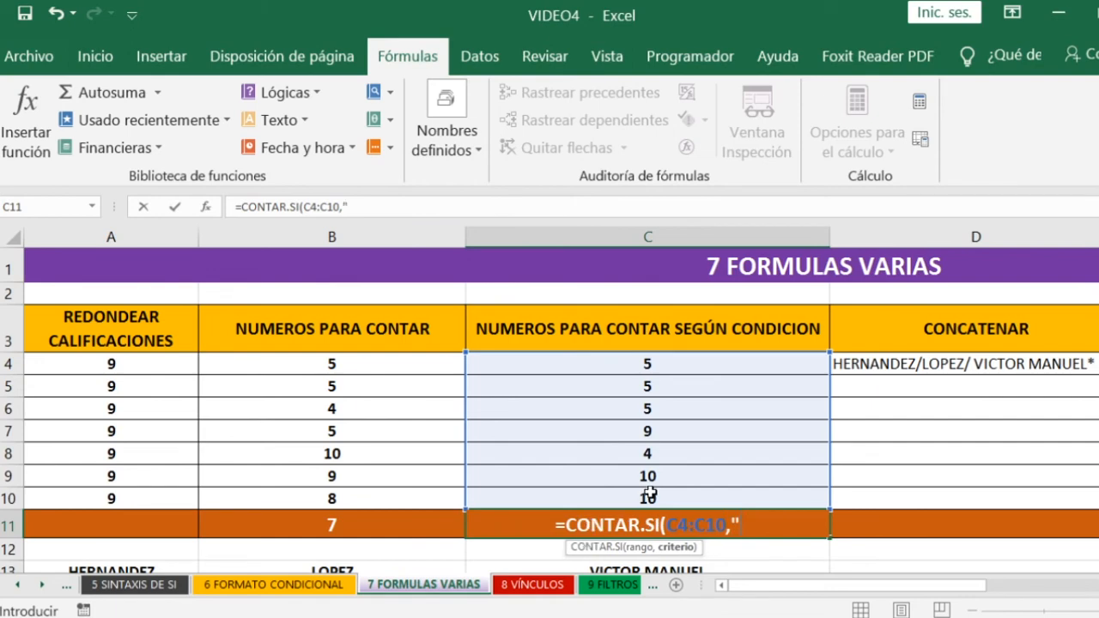
text(=)
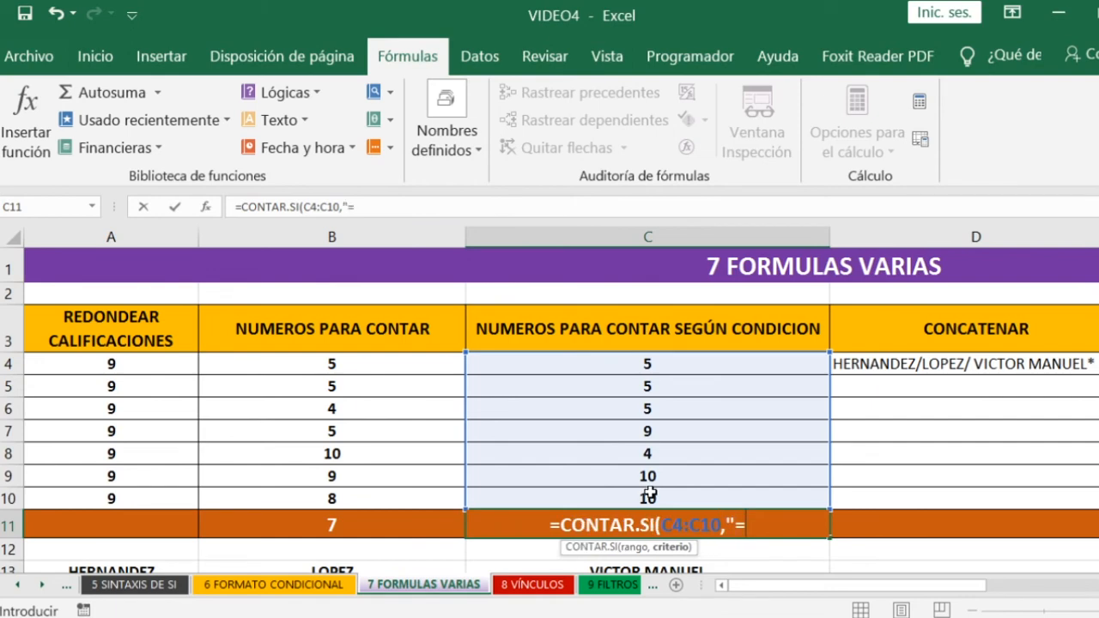
text(5)
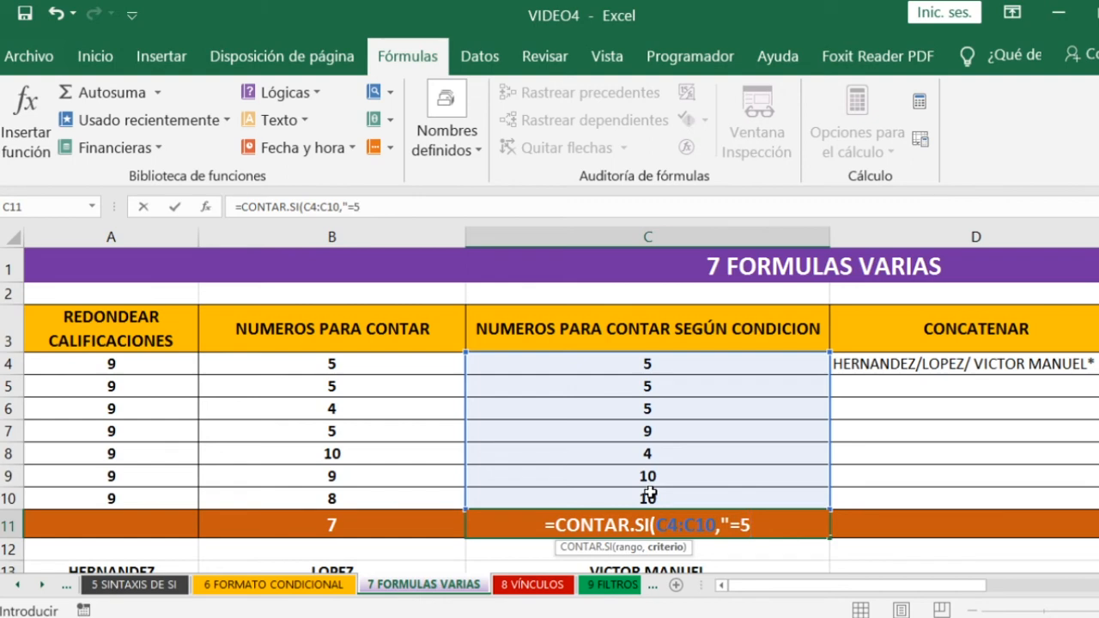
text("))
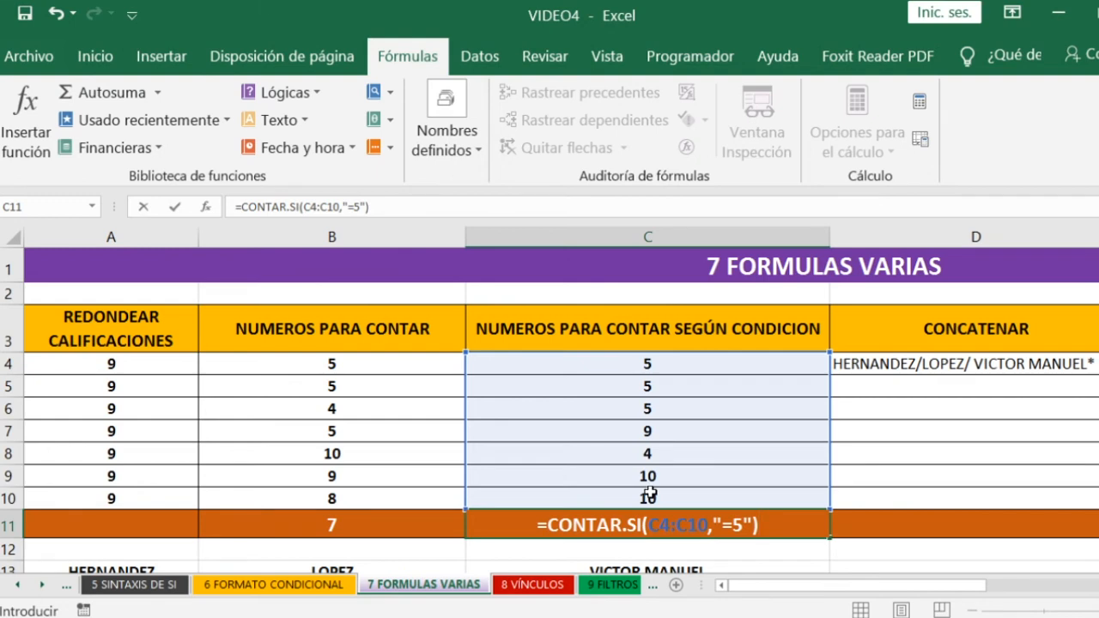
key(Return)
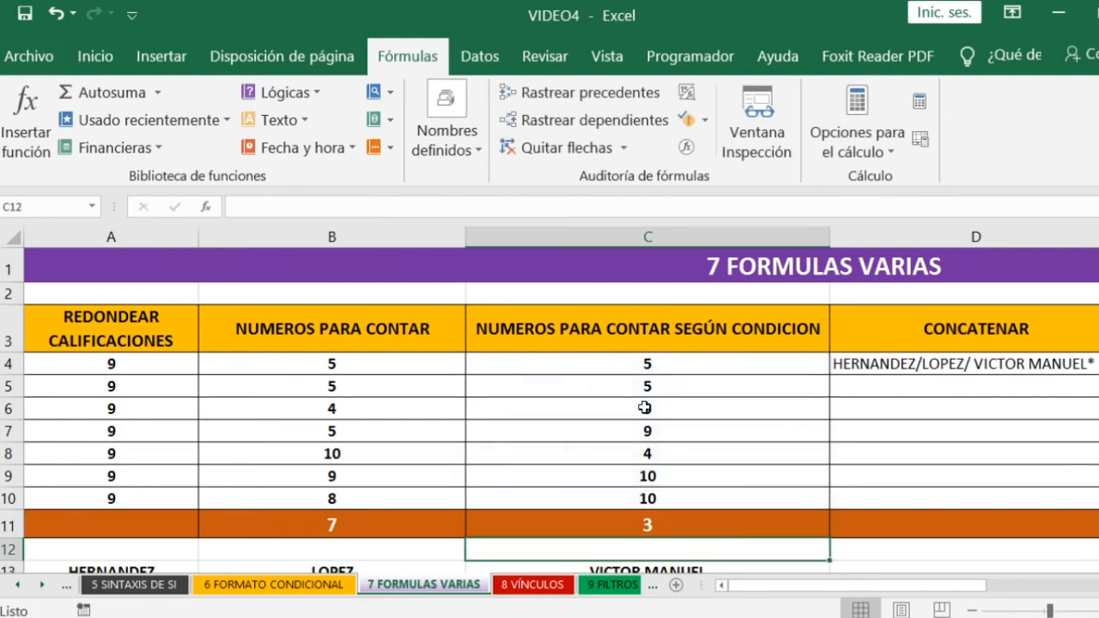
- Change the number in C7 to 5 to test the conditional count
click(646, 430)
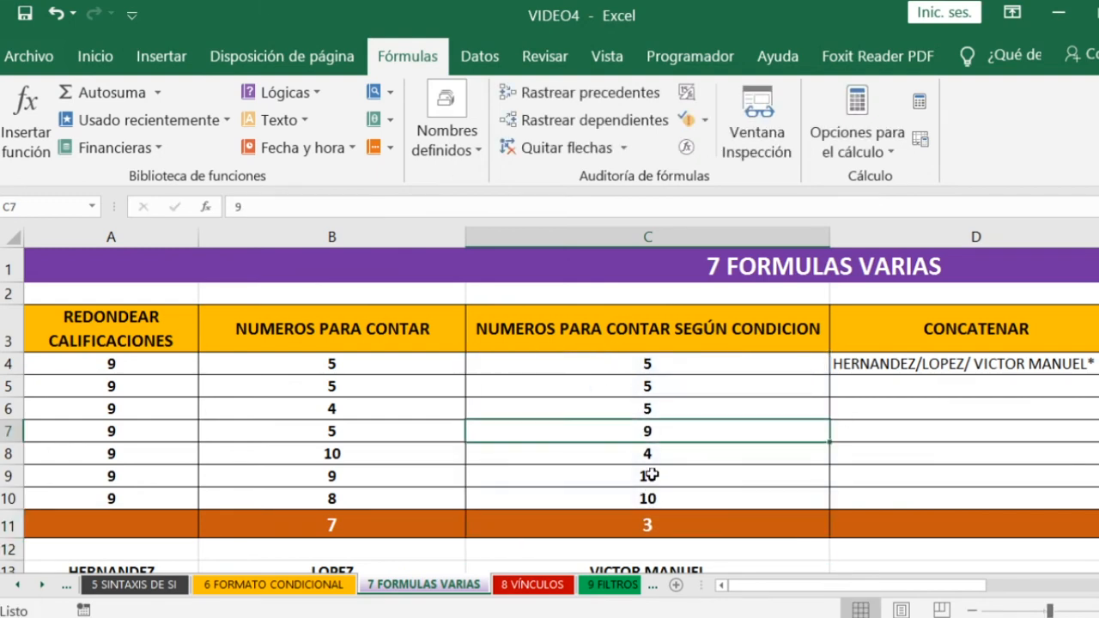
text(5)
key(Return)
- Review the range and criterion of the CONTAR.SI formula in C11, and go to the CONCATENAR heading in D3
click(646, 525)
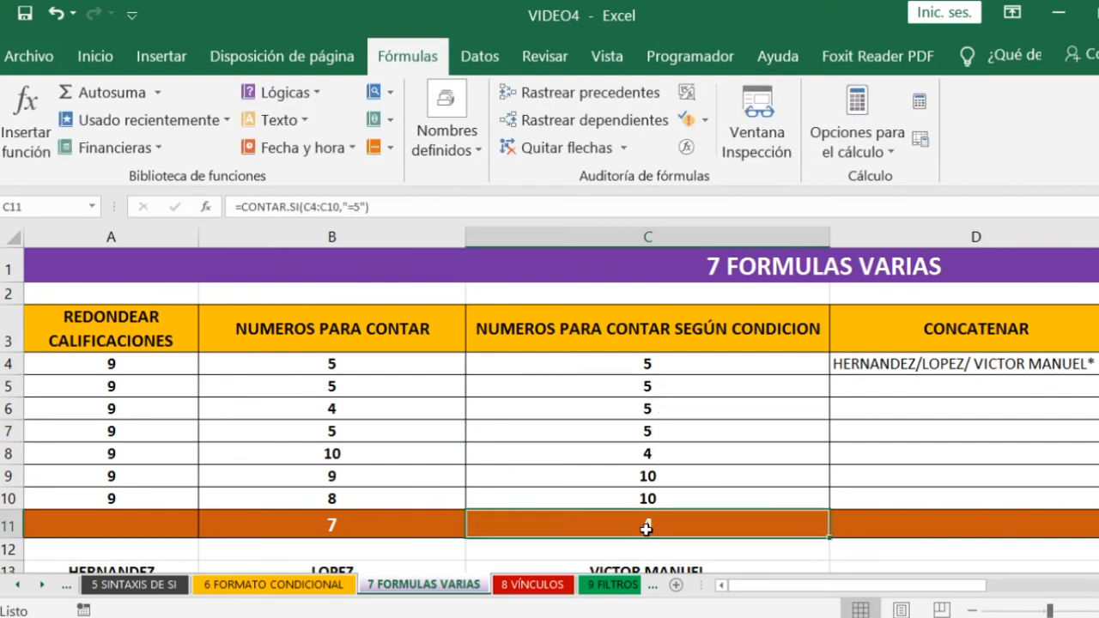
double_click(653, 529)
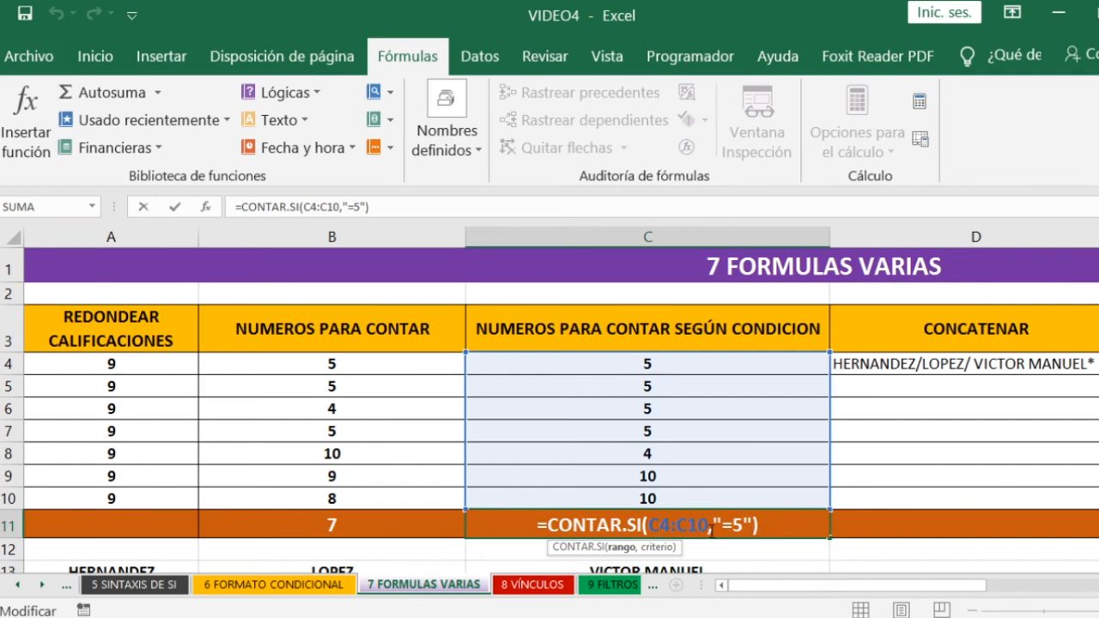
click(773, 528)
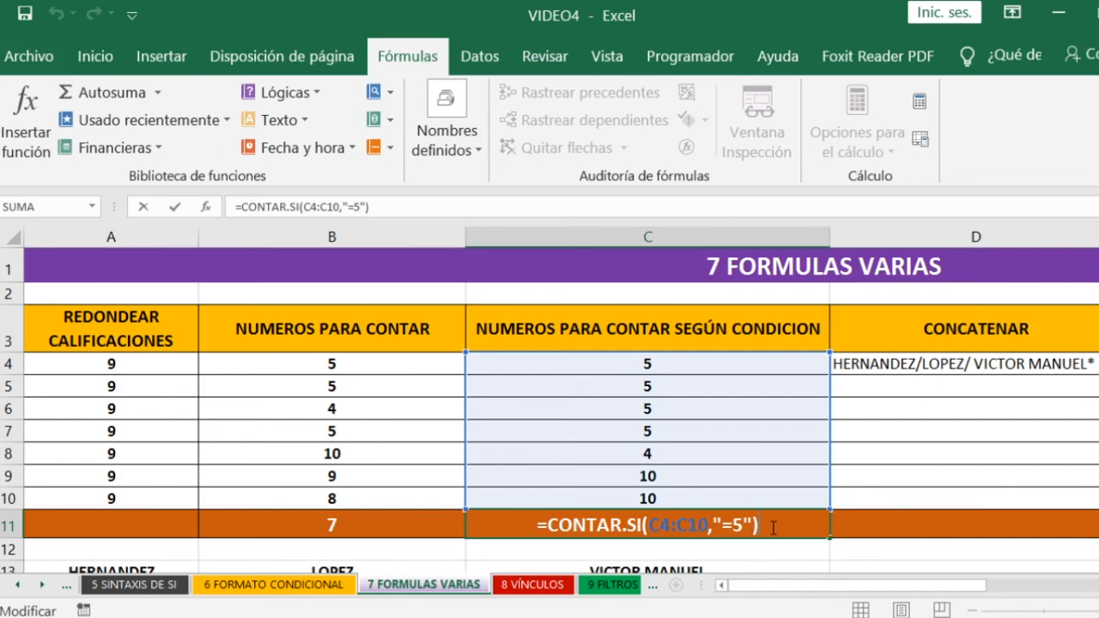
key(Return)
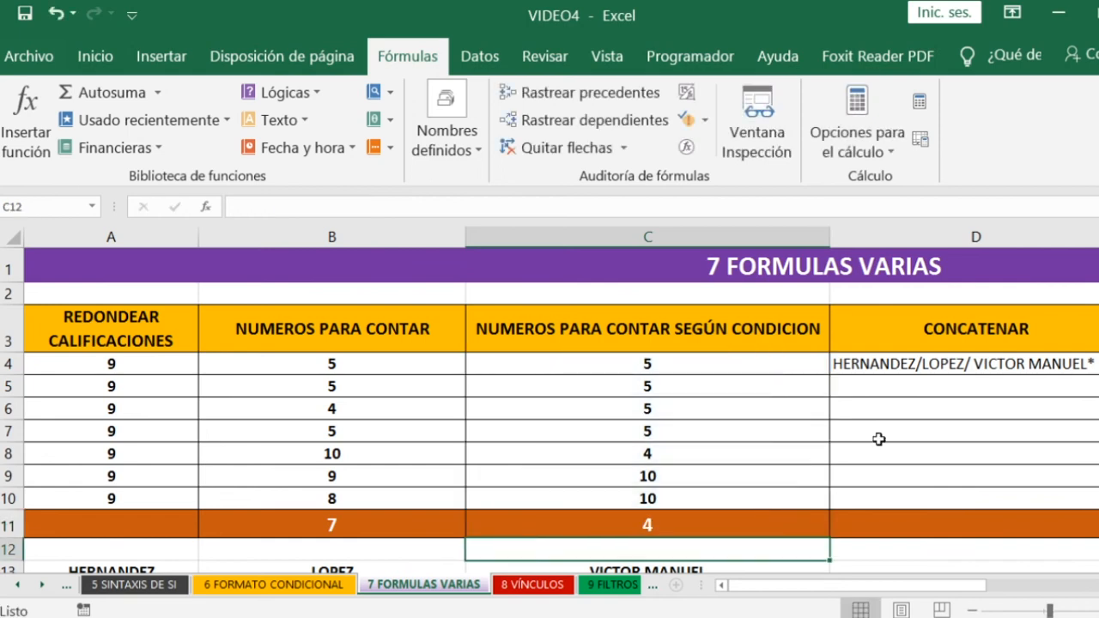
click(959, 340)
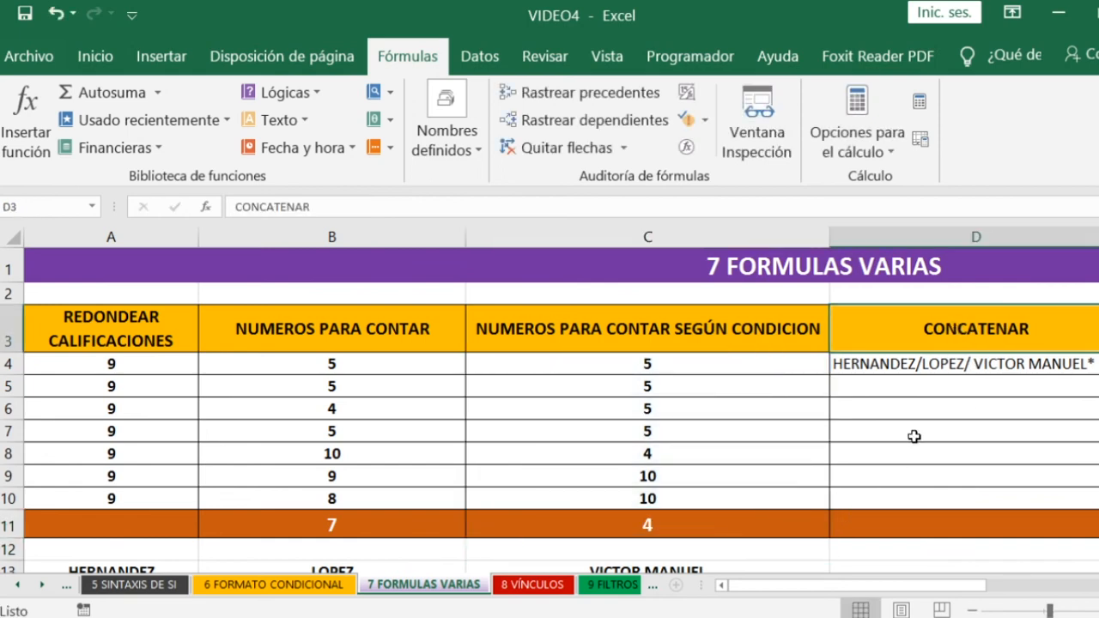
- Examine the CONCATENAR formula in D4 and the surname and given-name cells A13, B13 and C13 that it joins
click(922, 371)
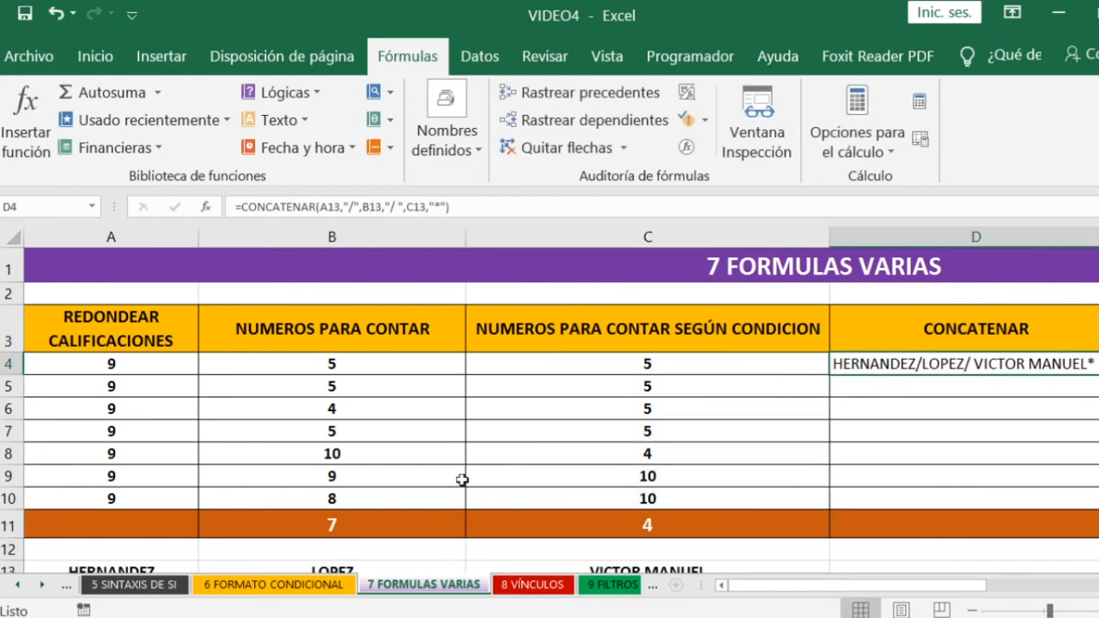
scroll(461, 478, down, 1)
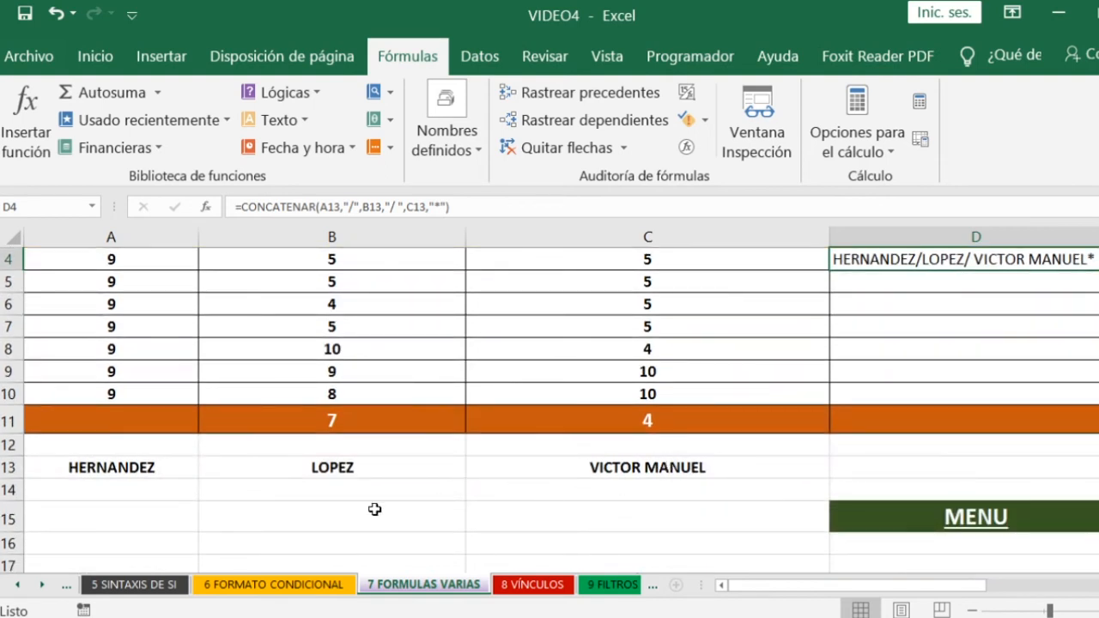
click(135, 464)
click(297, 467)
click(684, 468)
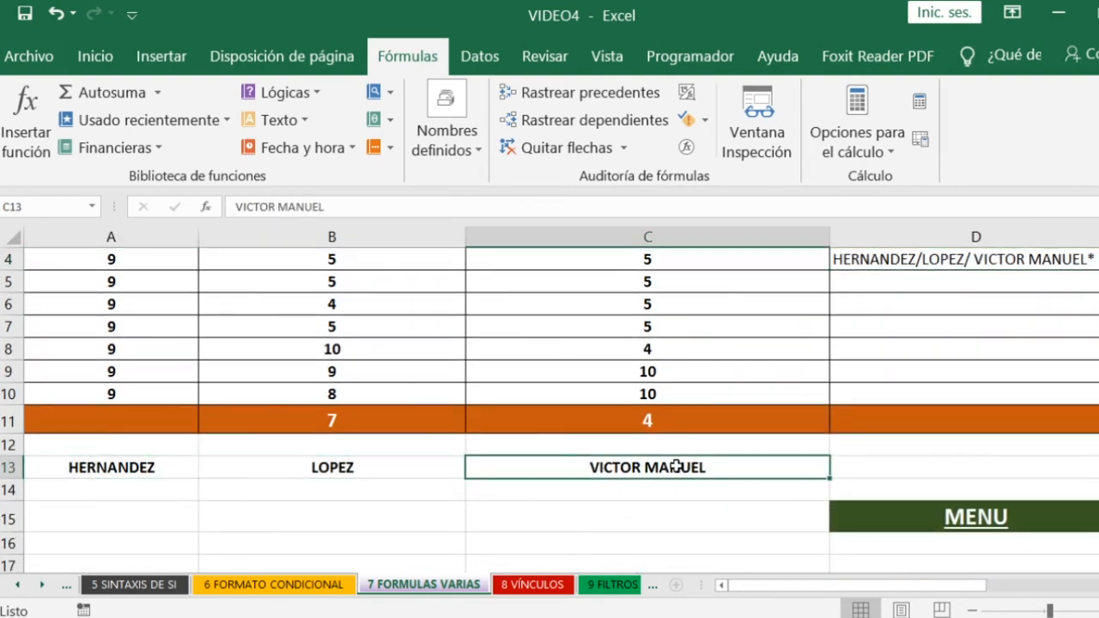
scroll(744, 434, up, 1)
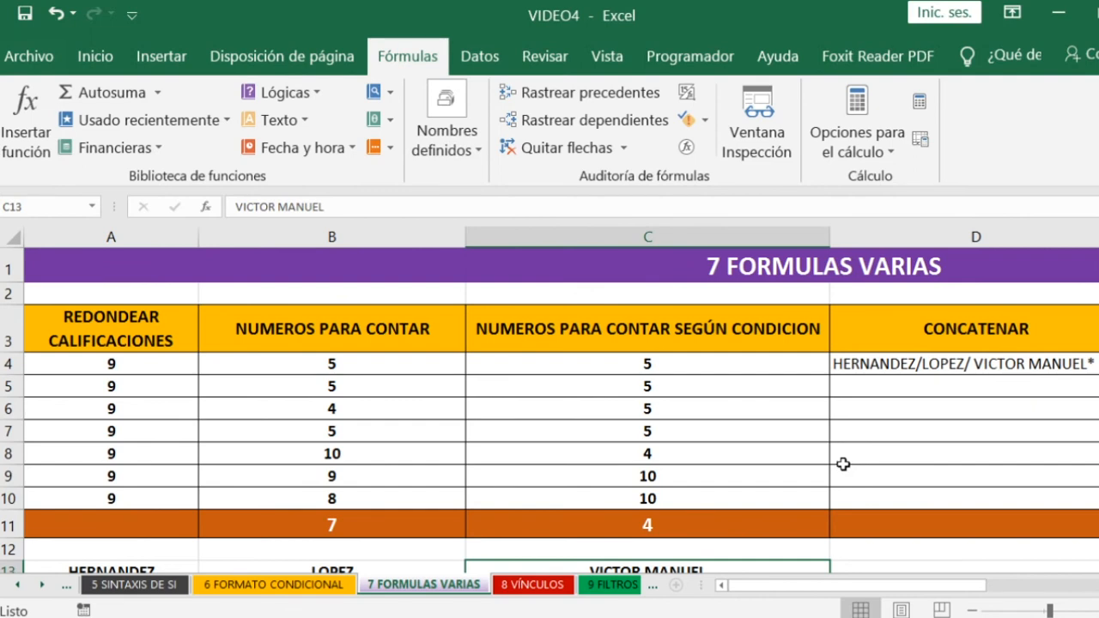
scroll(544, 498, down, 1)
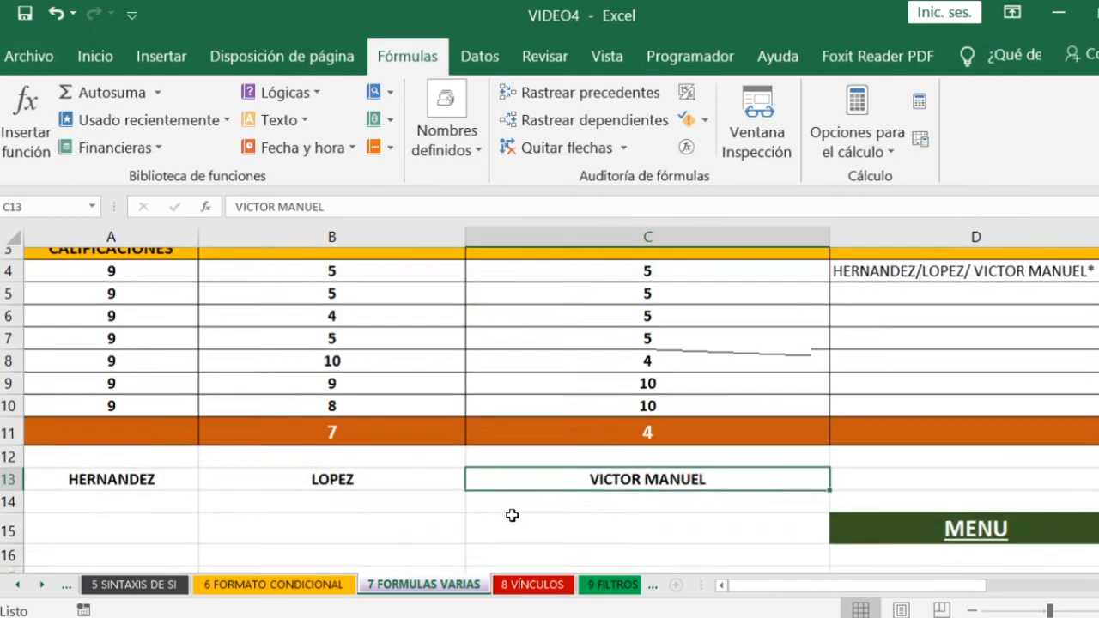
click(163, 464)
click(316, 462)
click(567, 468)
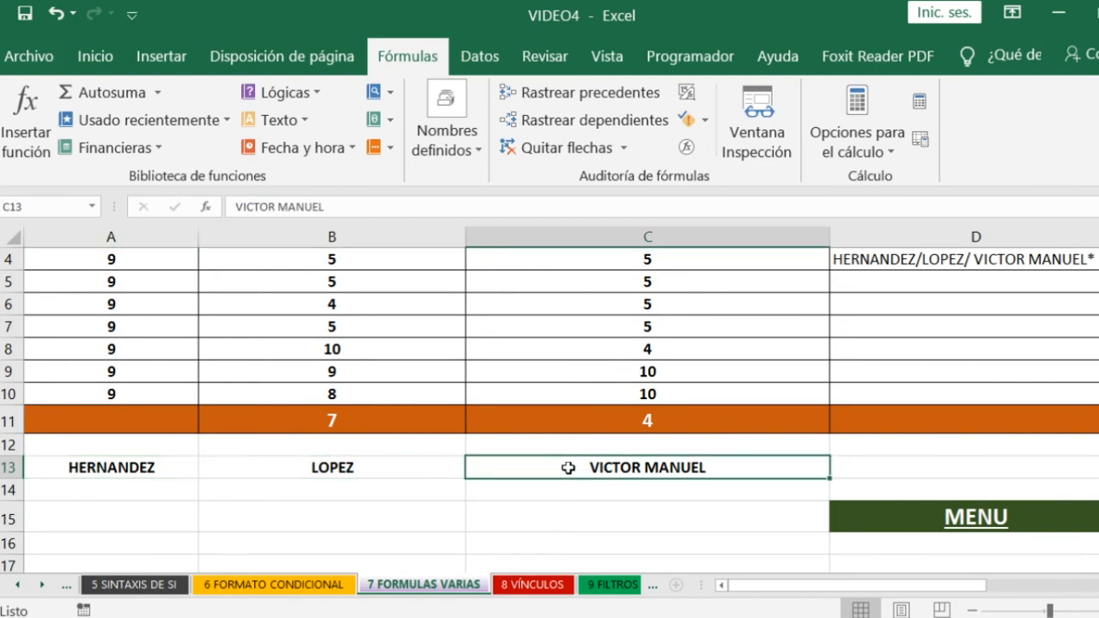
scroll(988, 326, up, 3)
click(908, 363)
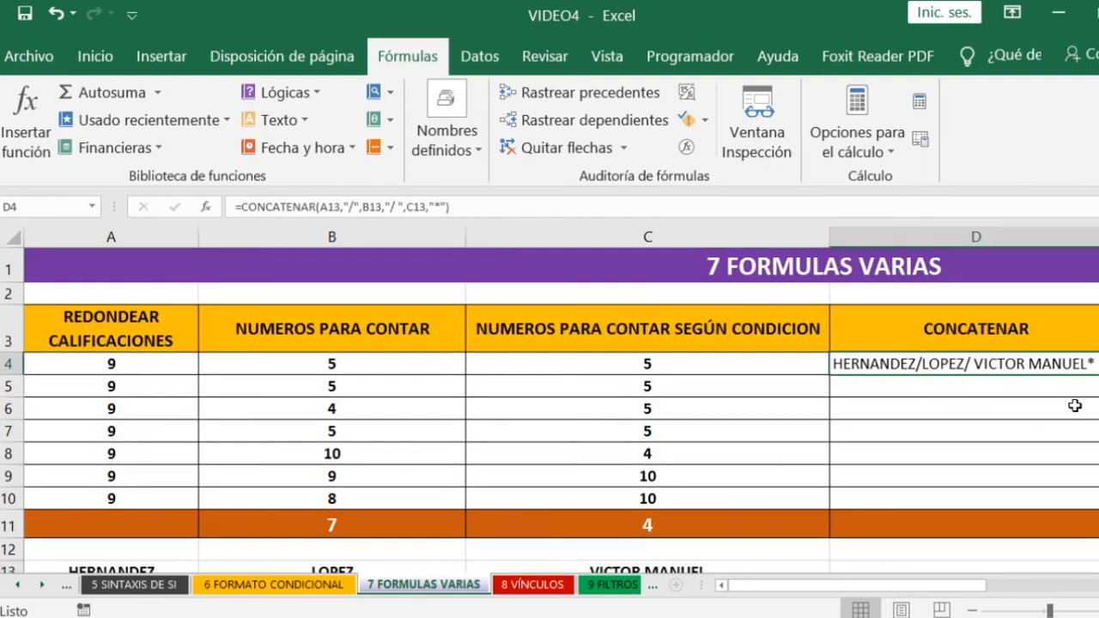
- Join the three name cells of row 13 in D5 with =CONCATENAR(A13,B13,C13)
click(850, 388)
text(=)
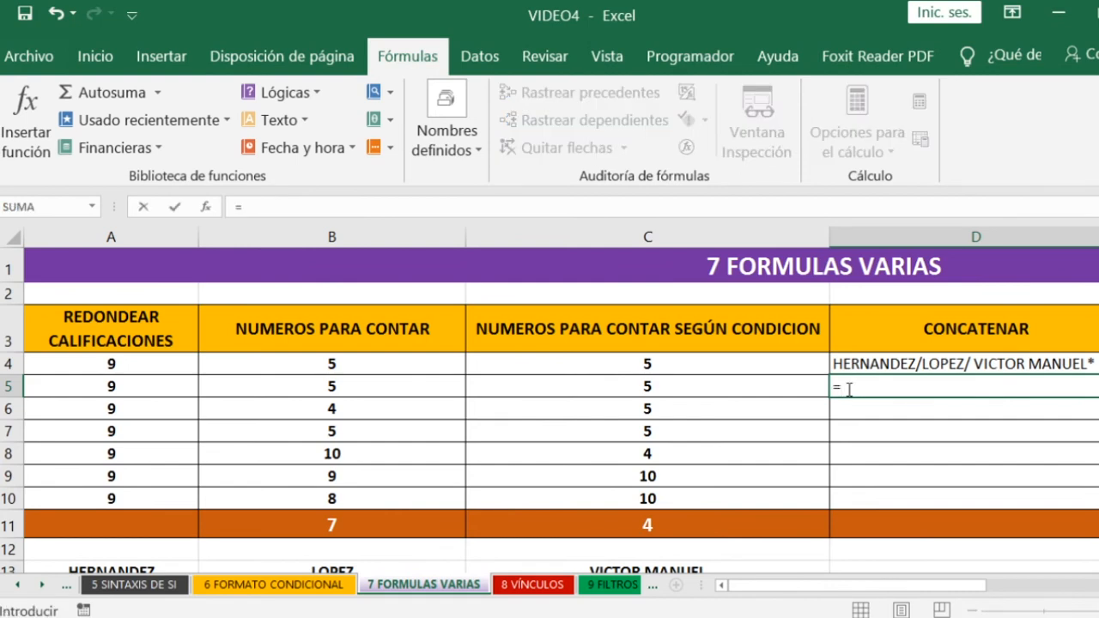
text(CON)
key(Tab)
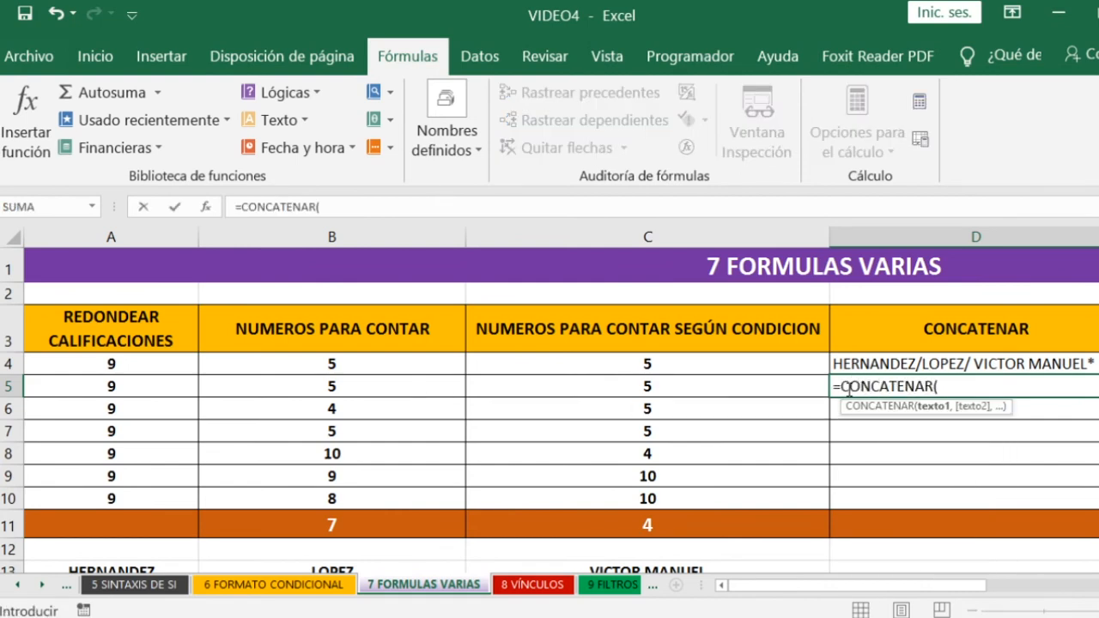
scroll(412, 429, down, 1)
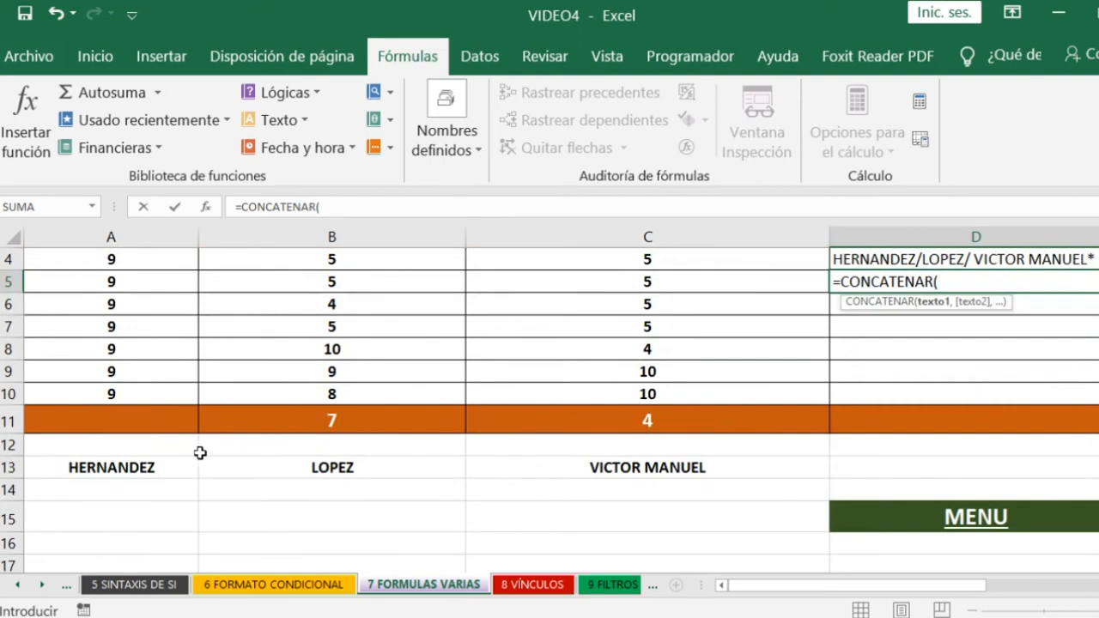
click(126, 468)
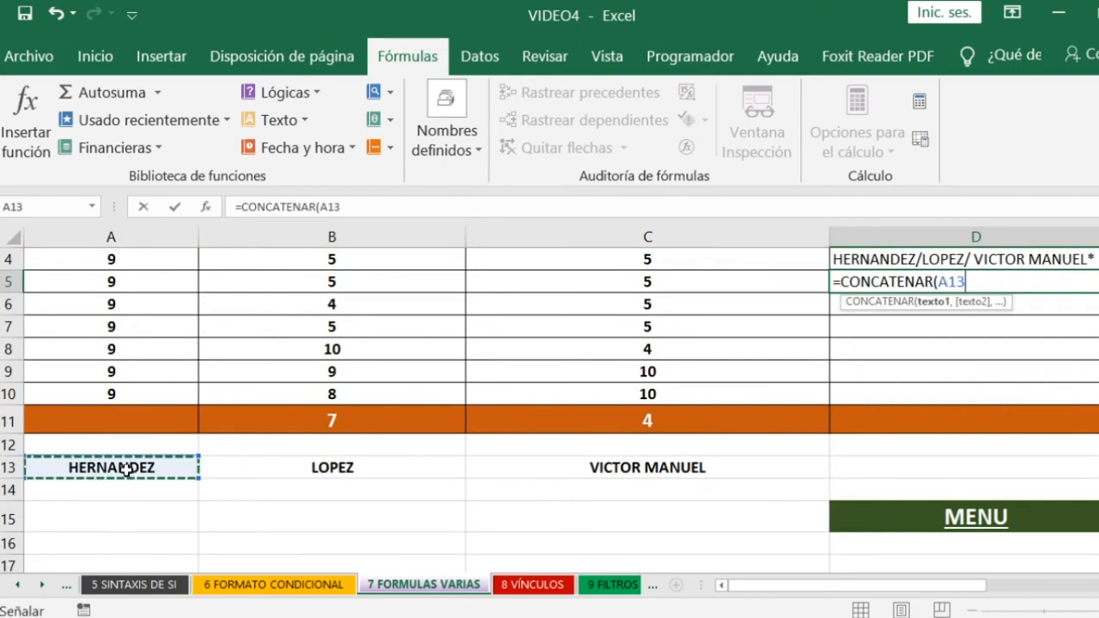
text(,)
click(314, 471)
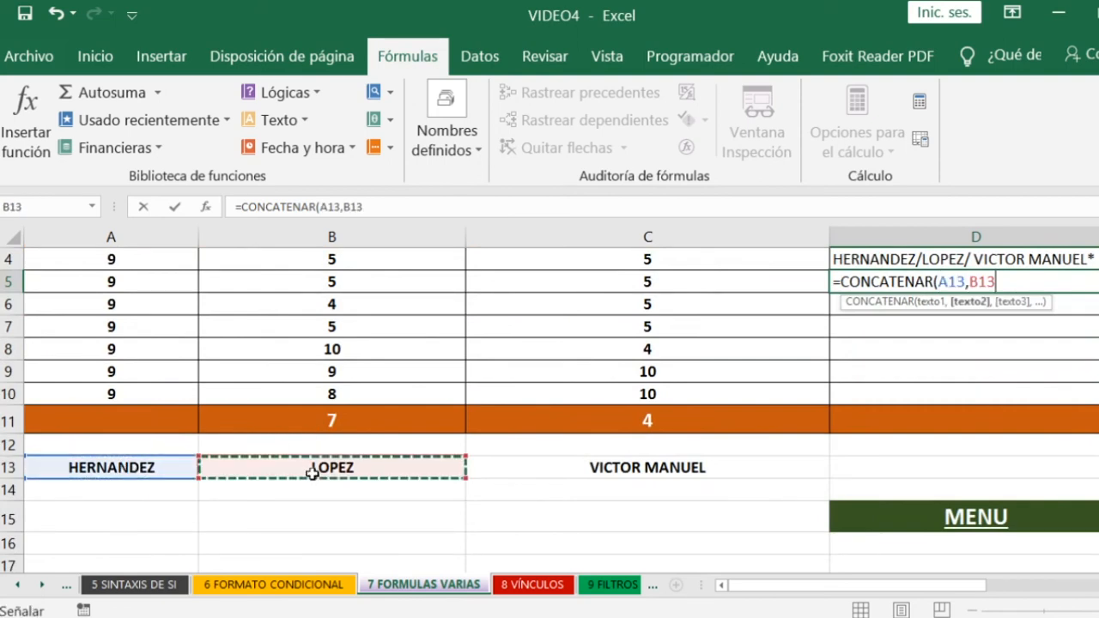
text(,)
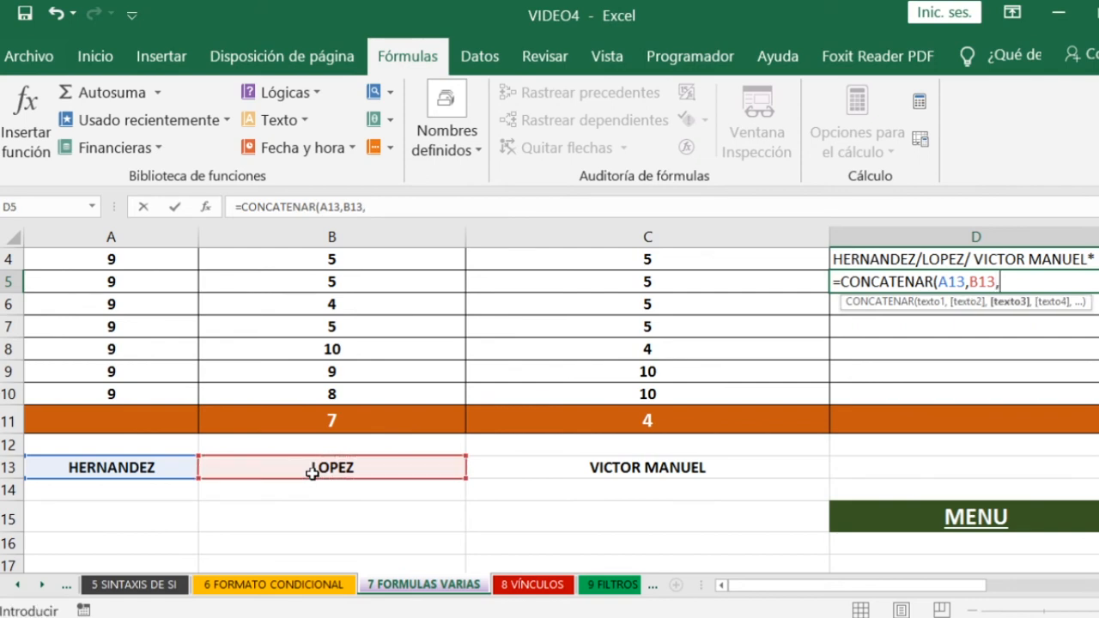
click(593, 467)
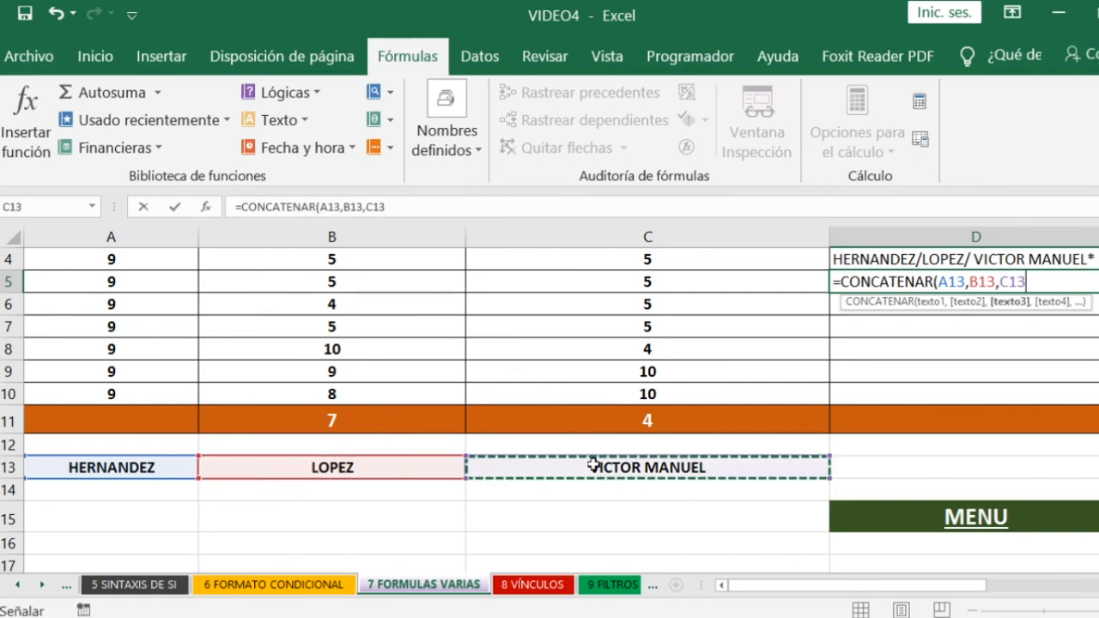
text())
key(Return)
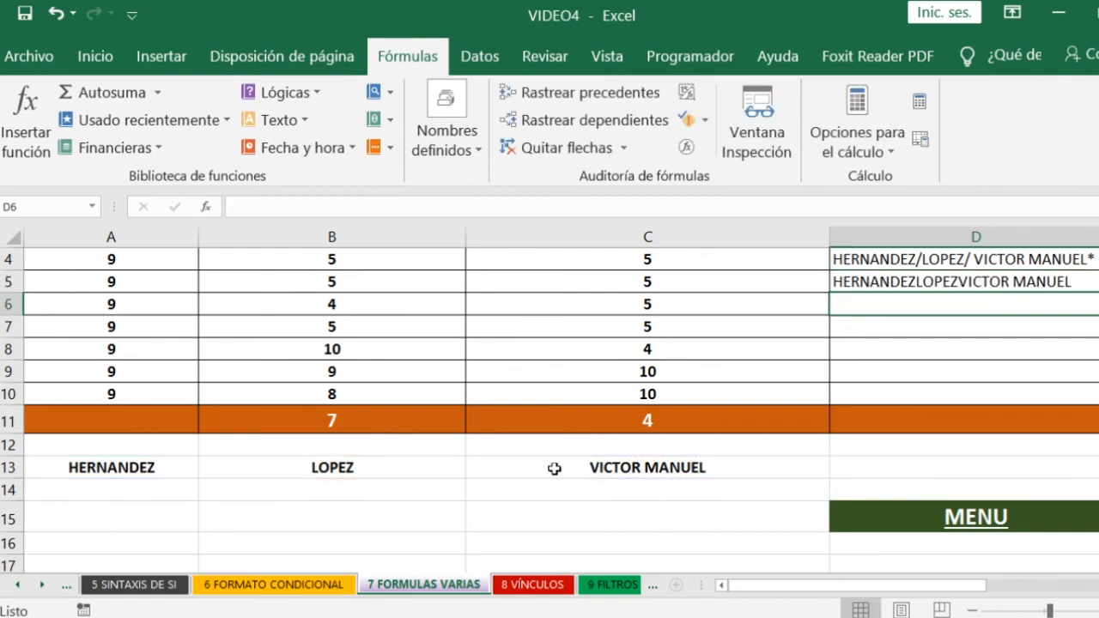
- Add a space between the name parts in D5, making the formula =CONCATENAR(A13," ",B13," ",C13)
click(879, 274)
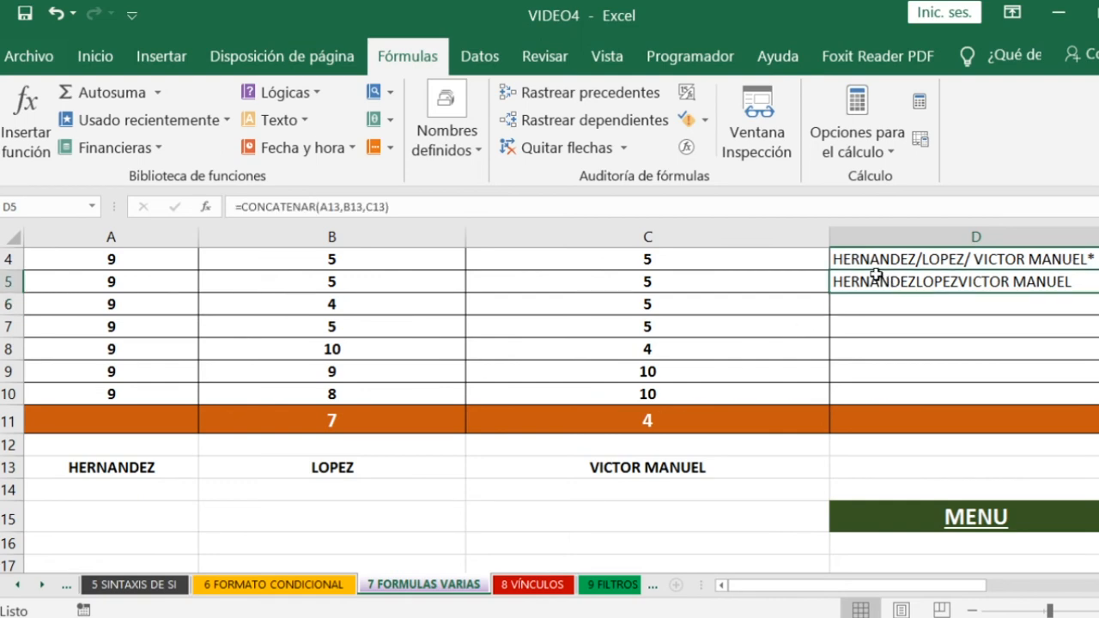
double_click(890, 283)
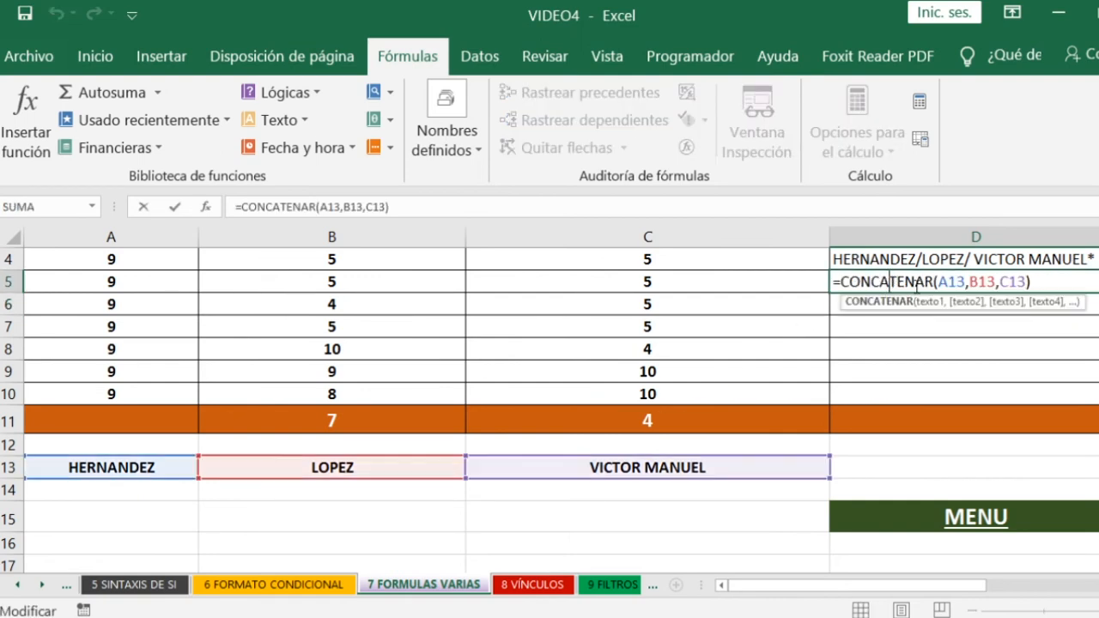
click(968, 283)
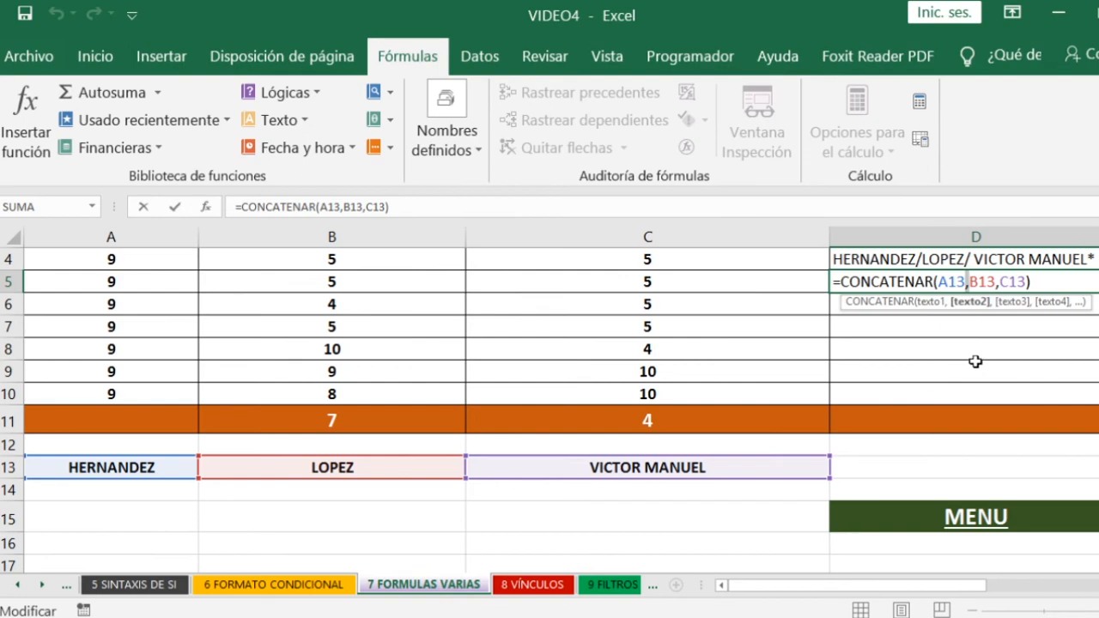
key(Right)
text(")
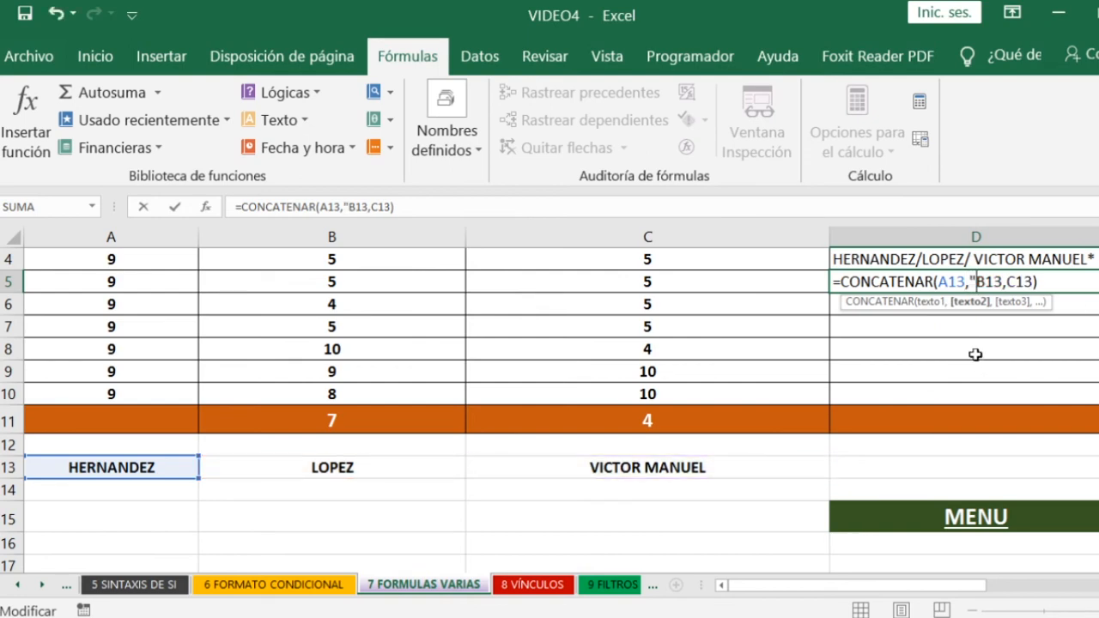
text( ")
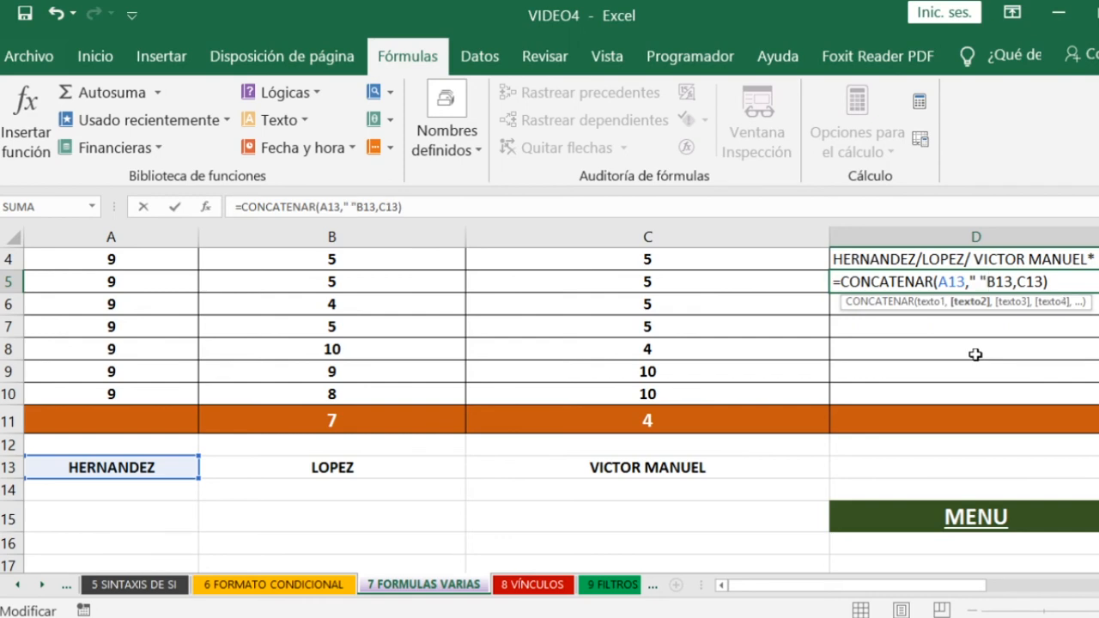
text(,)
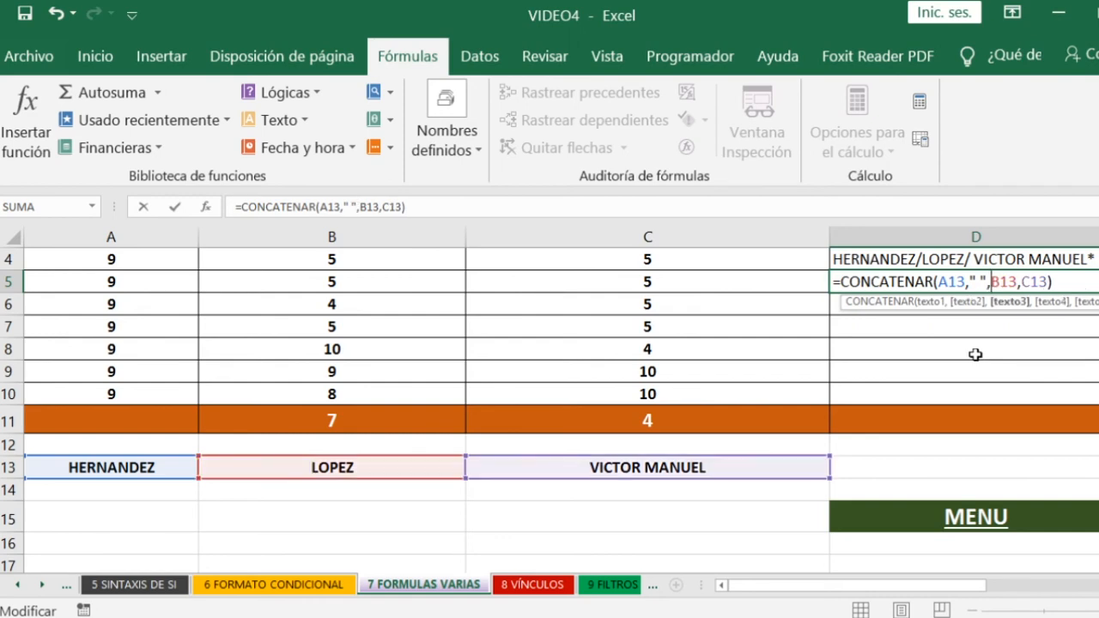
key(Right)
text(" ")
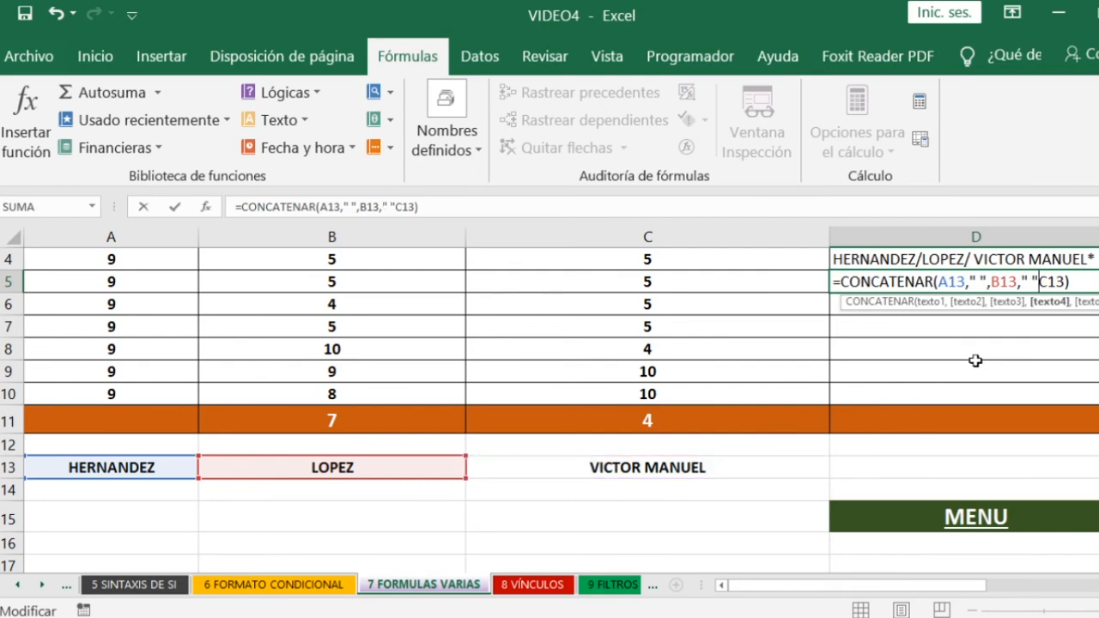
text(,)
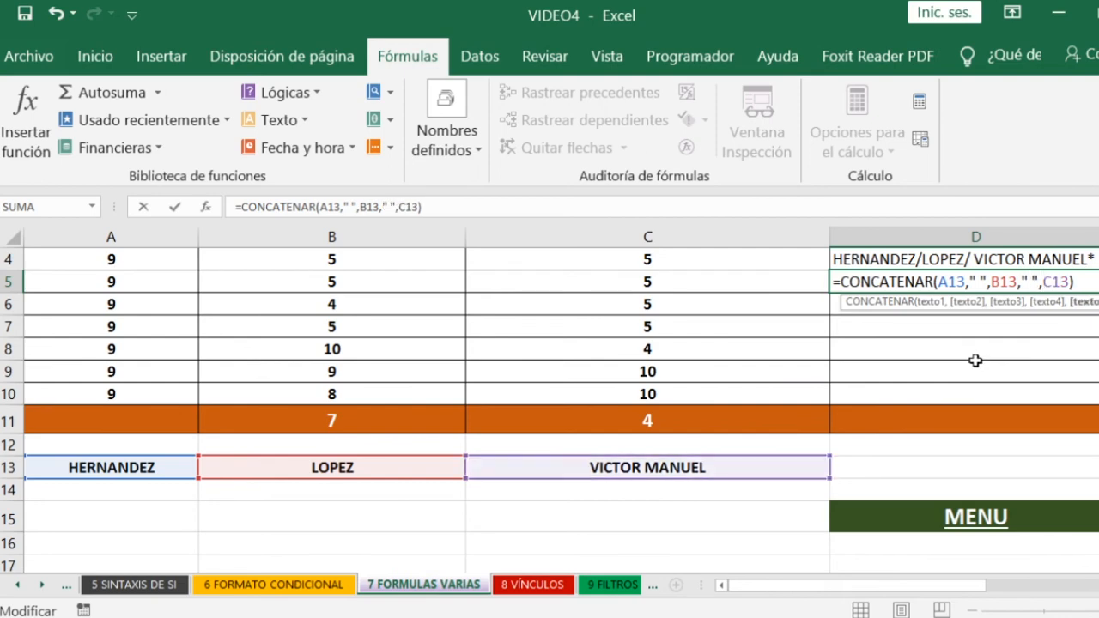
key(Return)
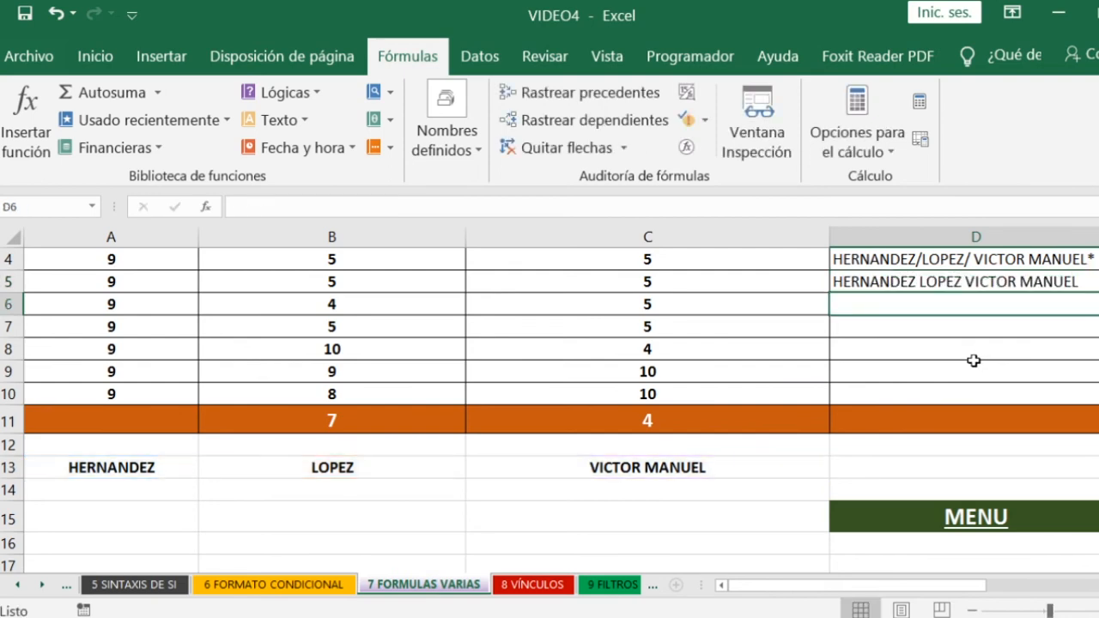
- Change both separators in the D5 formula to a slash and space, giving =CONCATENAR(A13,"/ ",B13,"/ ",C13)
double_click(960, 284)
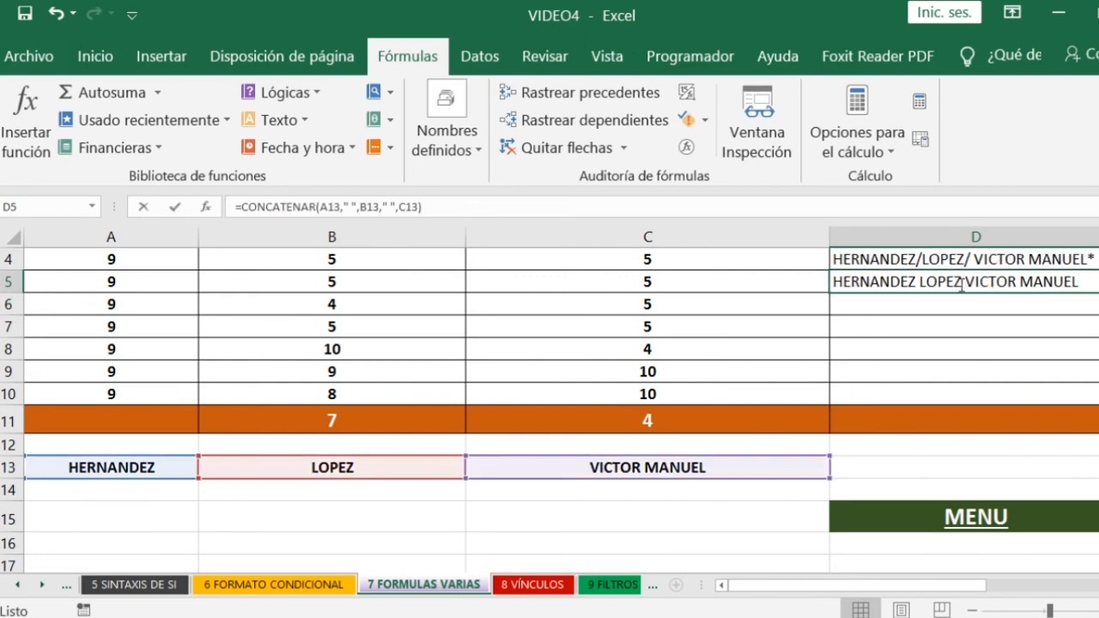
click(976, 282)
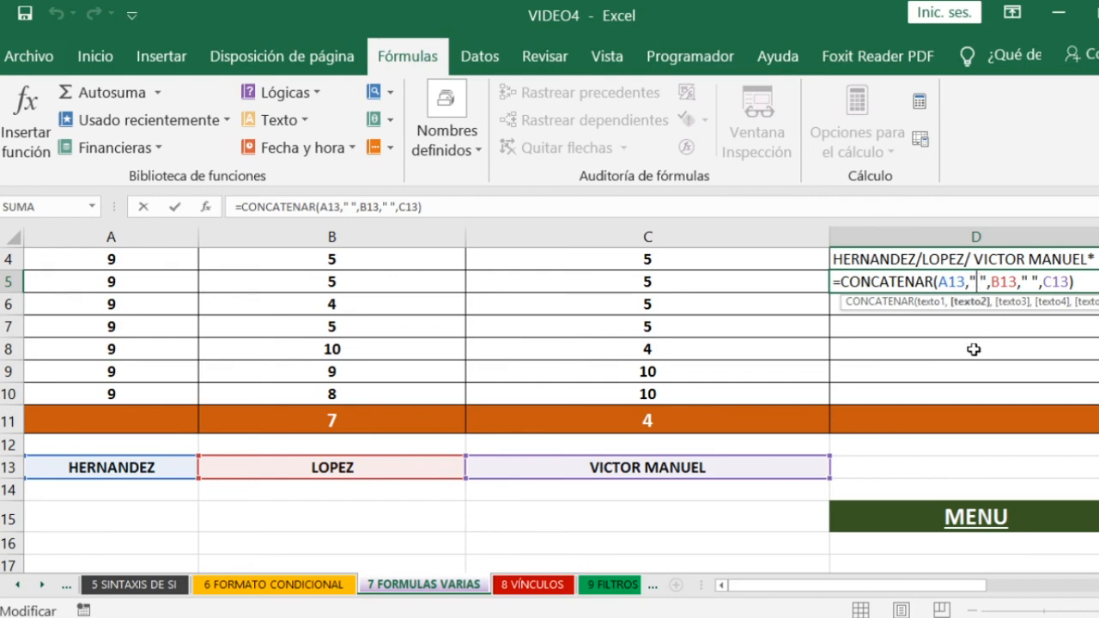
key(BackSpace)
text(/)
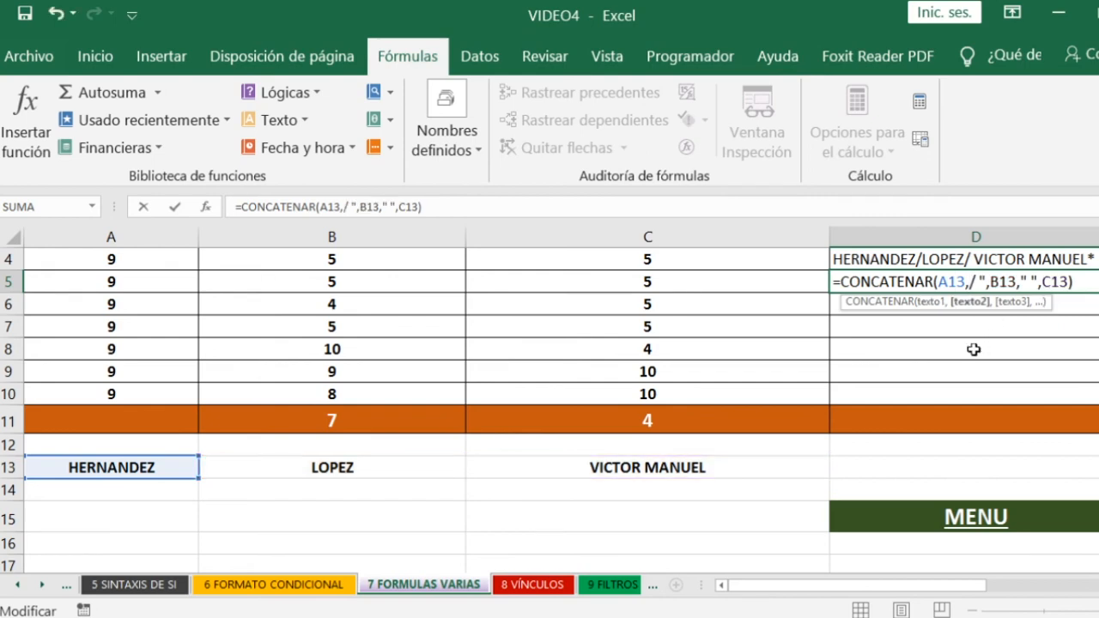
text(·)
key(BackSpace)
text(")
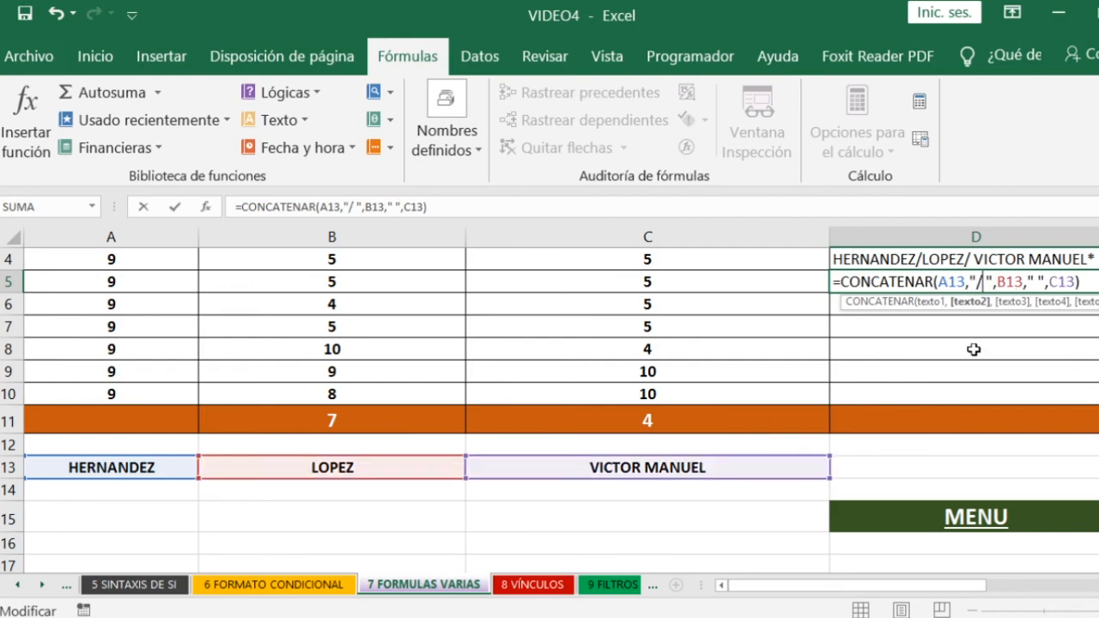
key(Right)
key(Right)
key(Right)
key(Right)
key(Right)
key(Right)
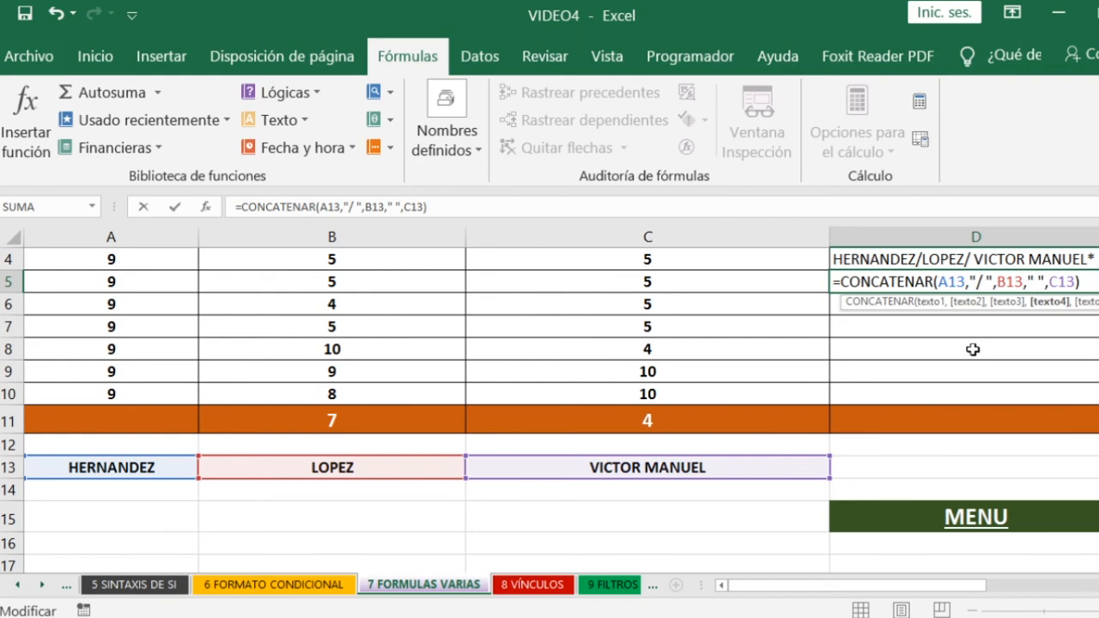
text(/)
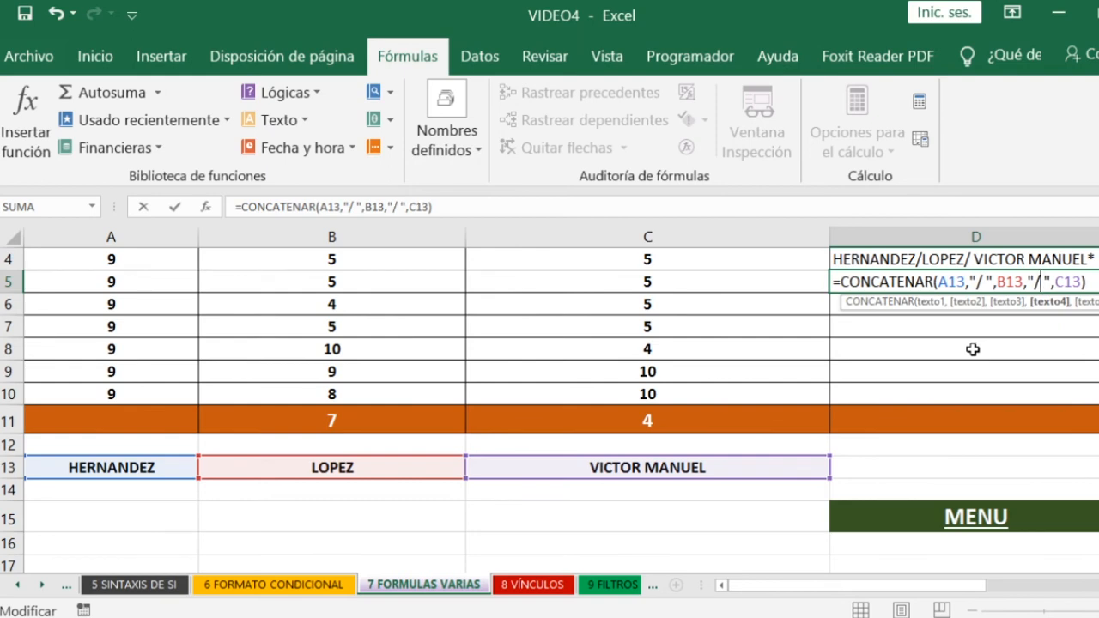
- Append "*" as the last argument of the D5 CONCATENAR formula, and fill the formula down to D10
key(Right)
key(Right)
key(Right)
text(,)
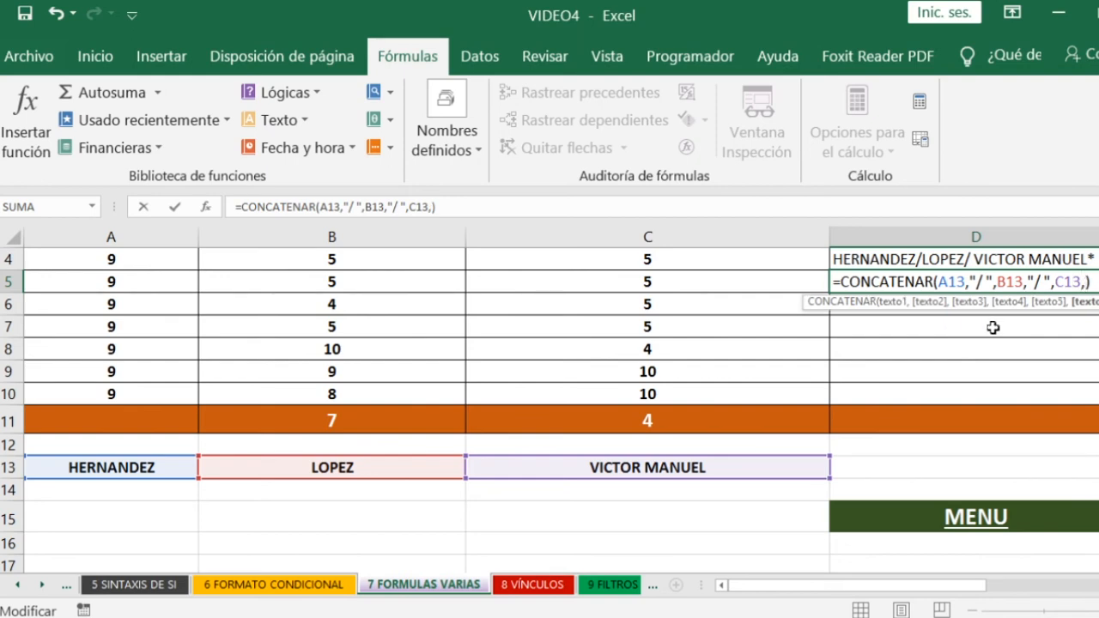
text("*")
key(Return)
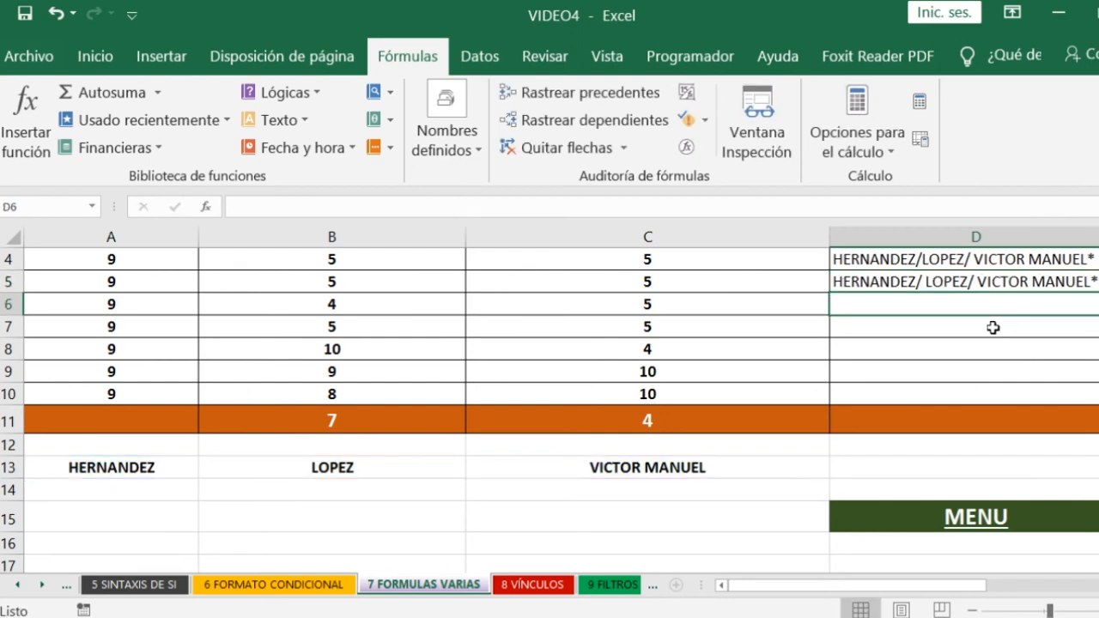
click(1088, 283)
drag(1097, 292, 1097, 399)
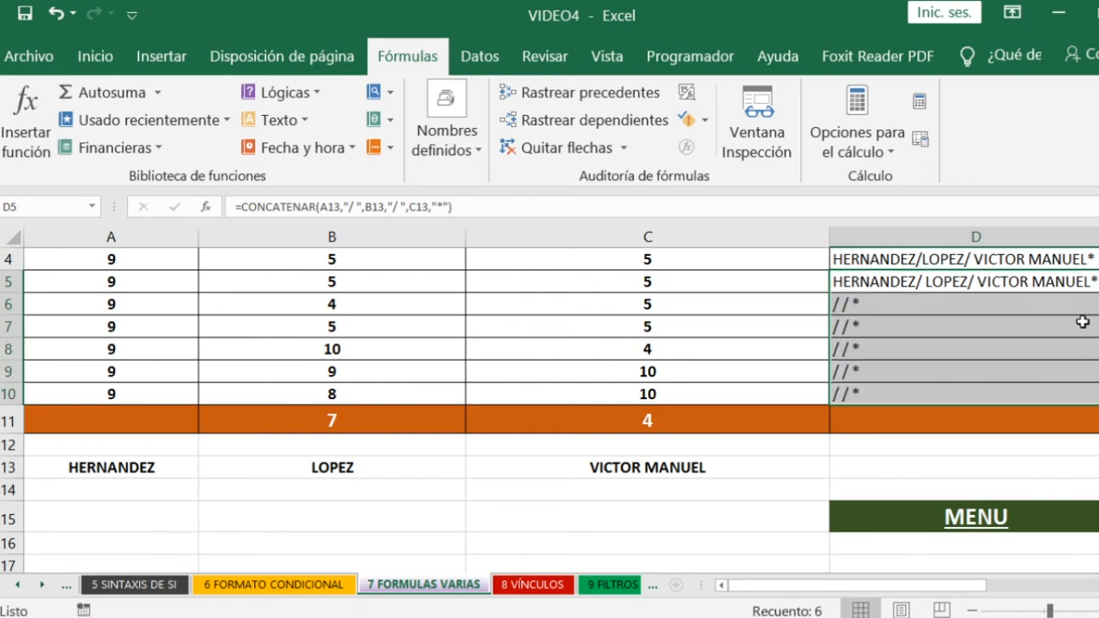
- Fill the CONCATENAR formula from D4 down through D10
click(1075, 281)
click(1091, 254)
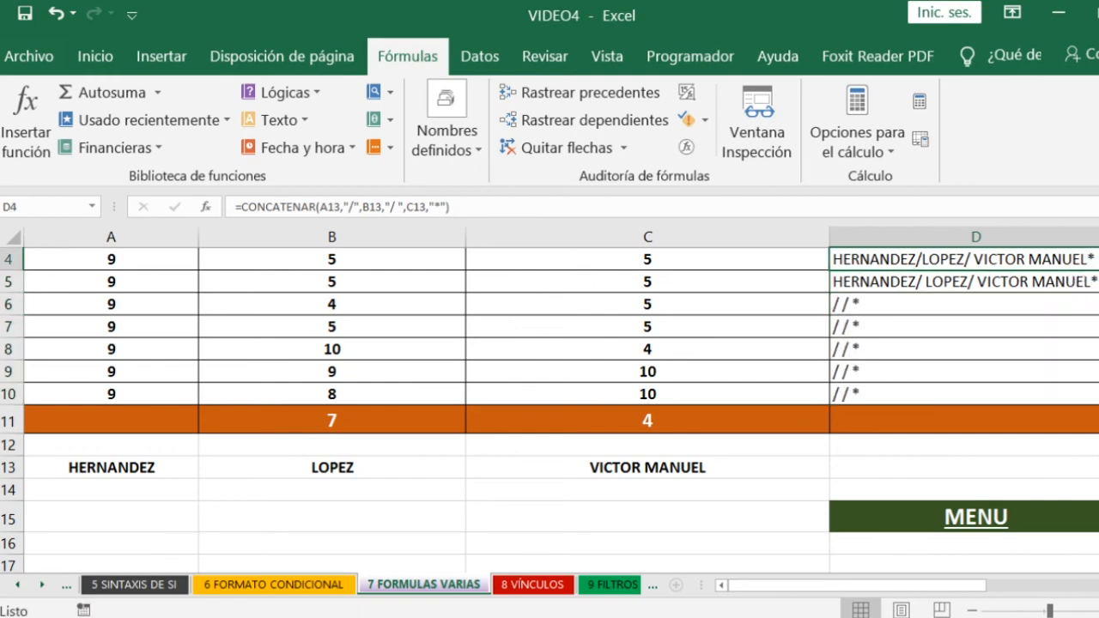
drag(1097, 269, 1094, 397)
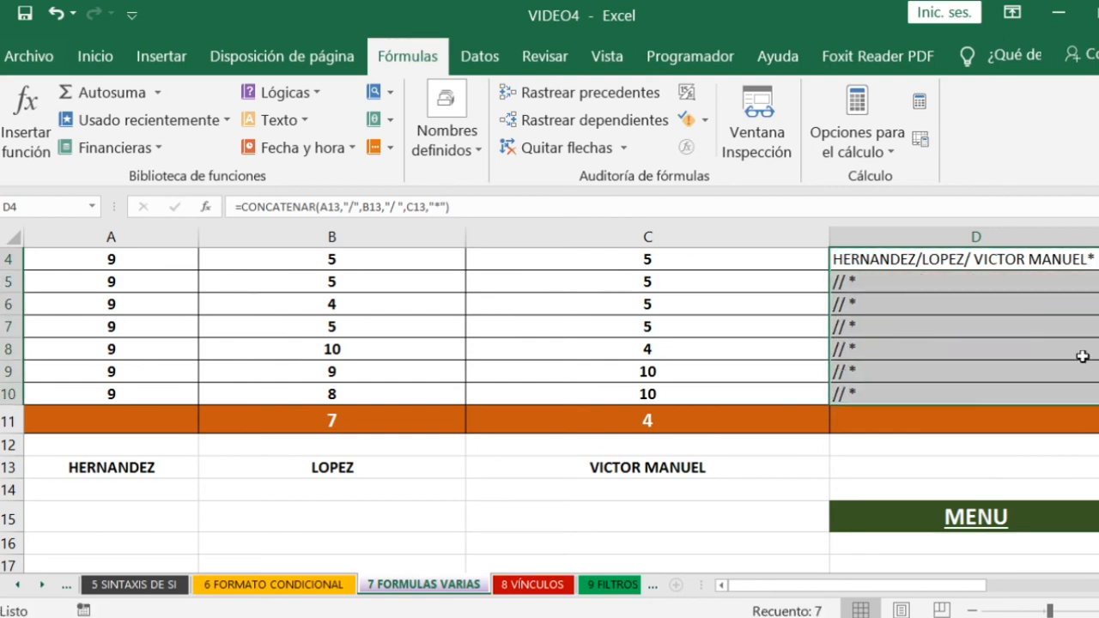
- Remove the slashes and asterisk from the D4 formula, making it =CONCATENAR(A13,"",B13," ",C13,"")
click(959, 278)
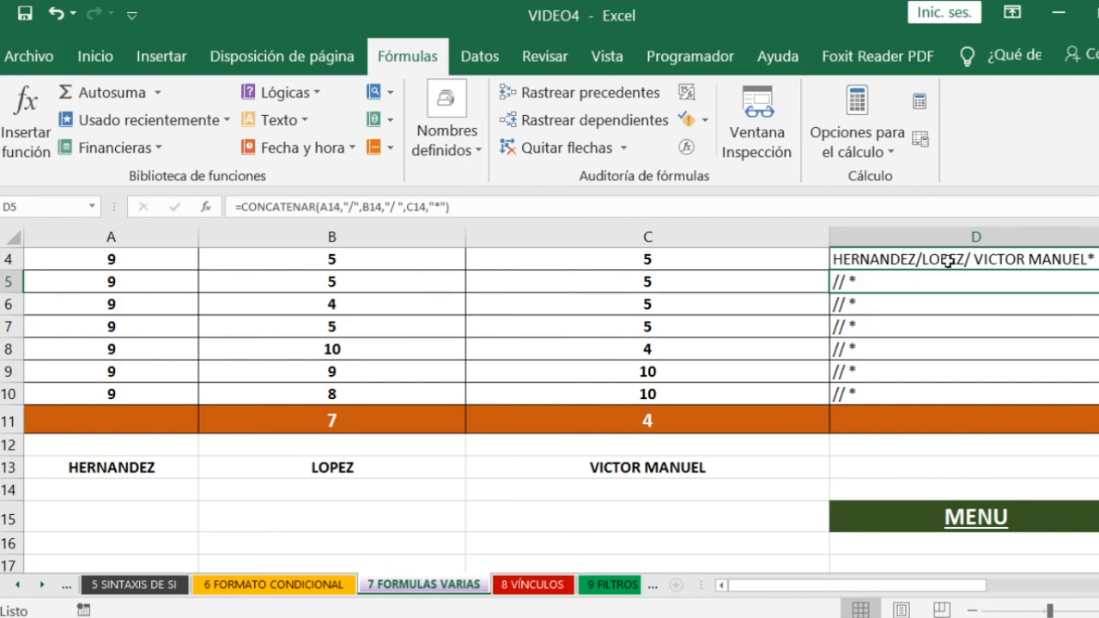
click(951, 254)
click(848, 281)
click(885, 255)
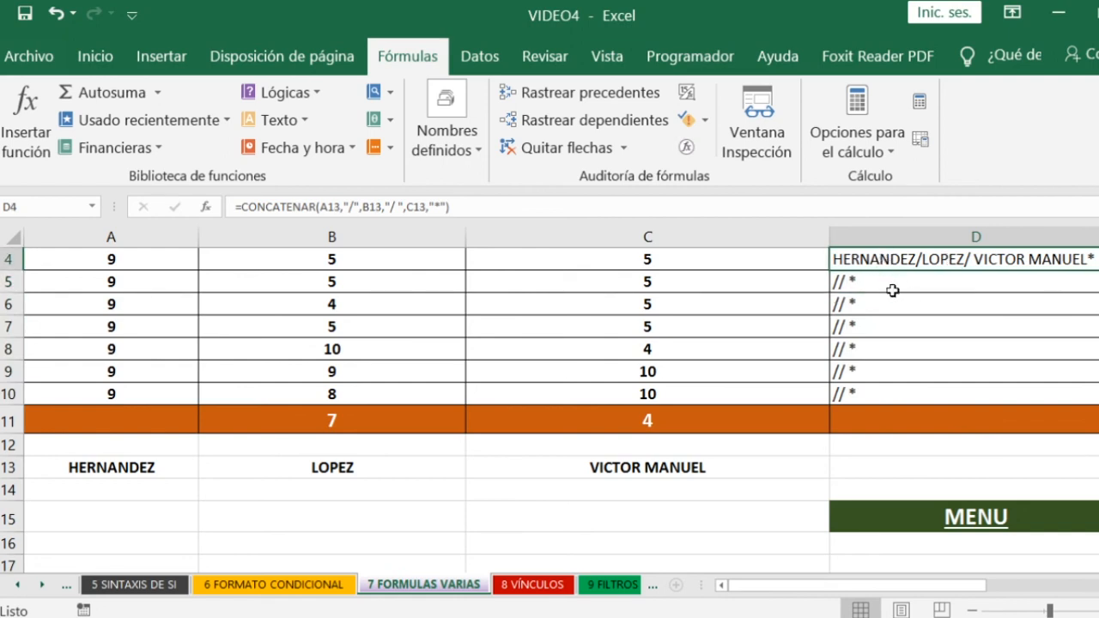
double_click(893, 258)
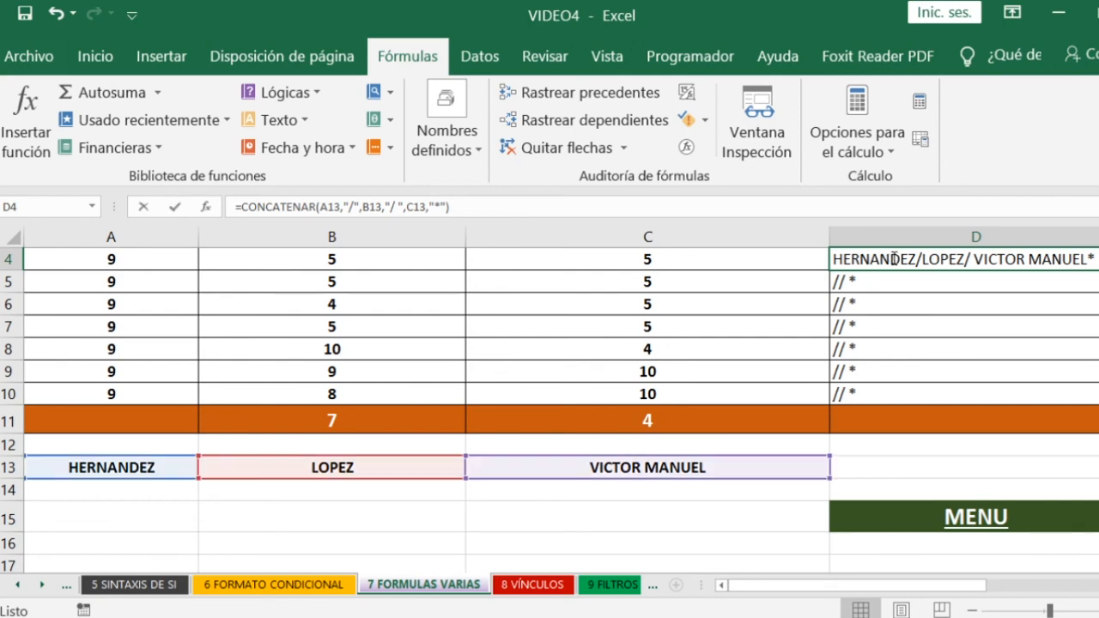
click(986, 257)
key(BackSpace)
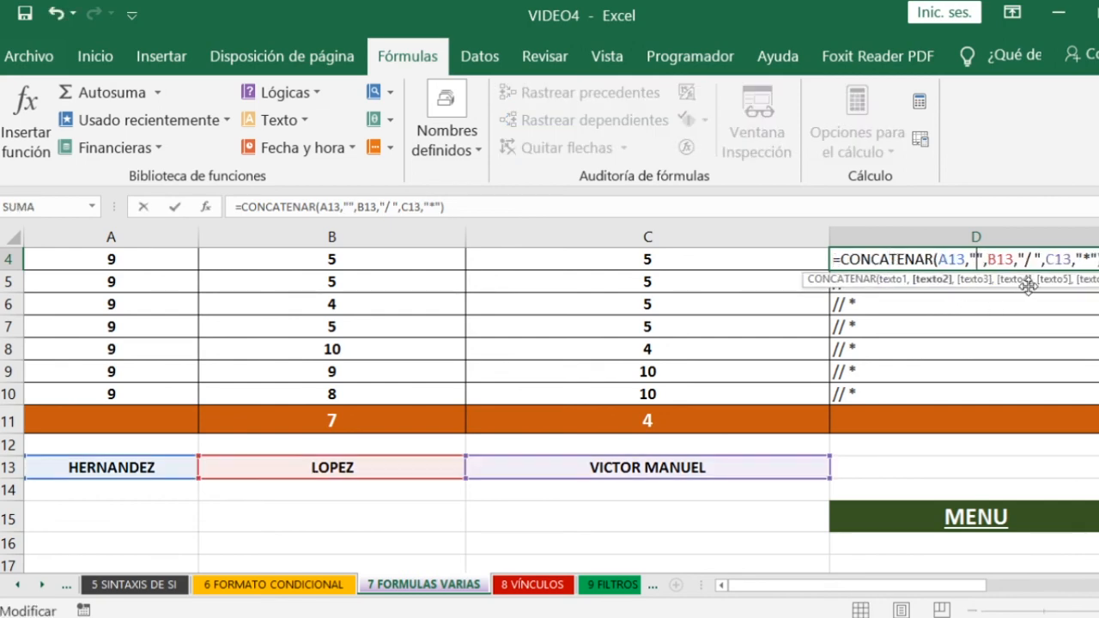
click(1031, 258)
key(BackSpace)
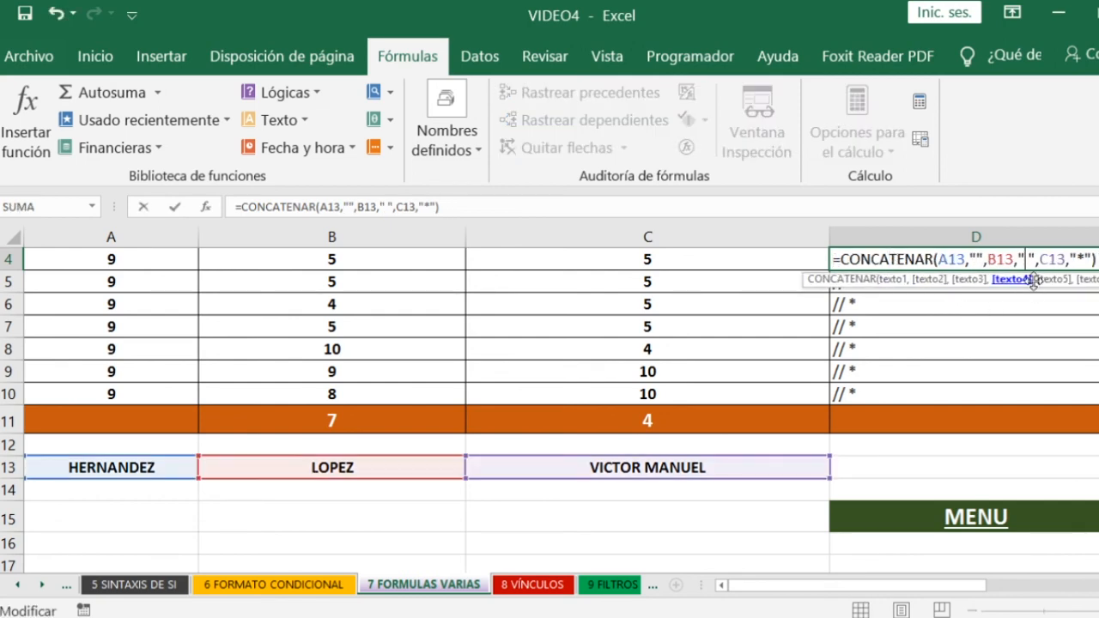
click(1085, 259)
key(BackSpace)
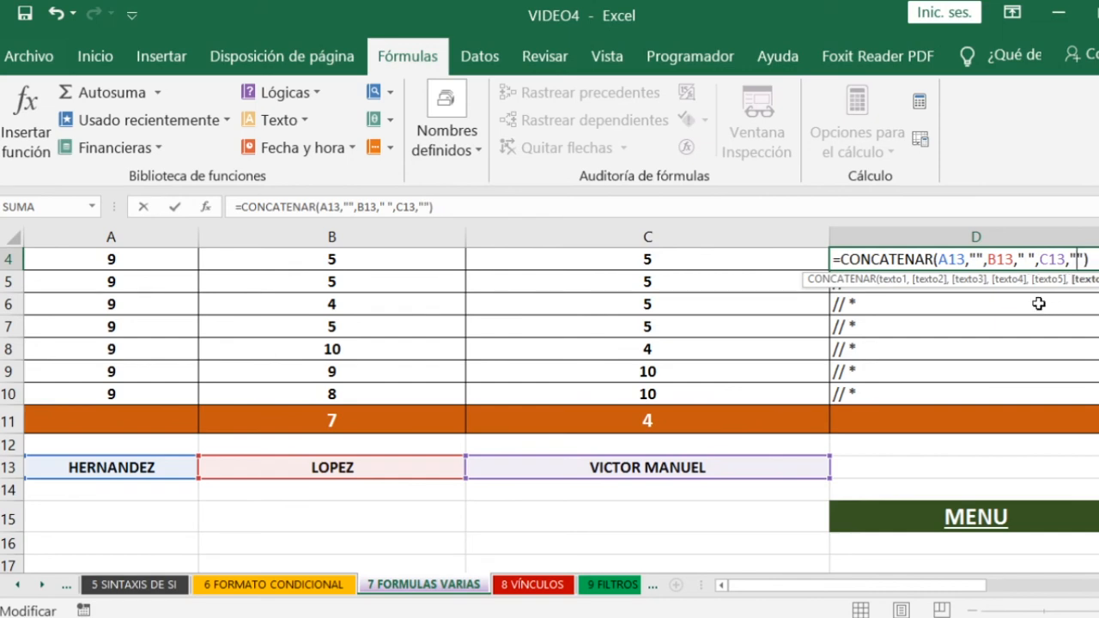
key(Return)
- Fill the D4 formula without slashes down through D10
click(1013, 265)
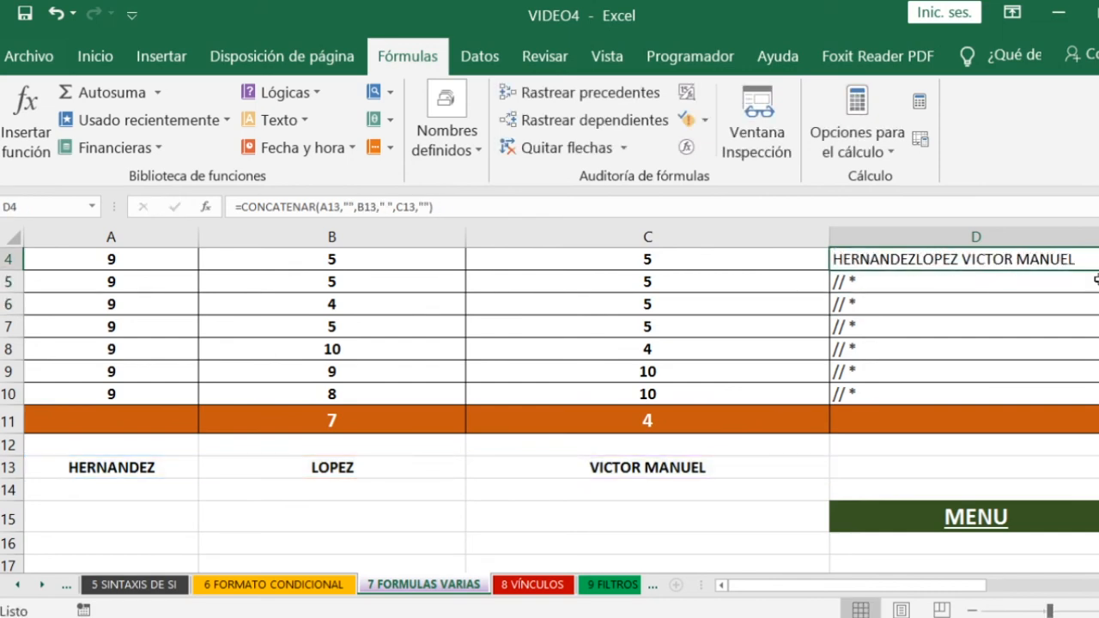
mouse_move(1096, 269)
mouse_down()
mouse_move(1094, 392)
mouse_move(1001, 292)
mouse_move(994, 265)
mouse_up()
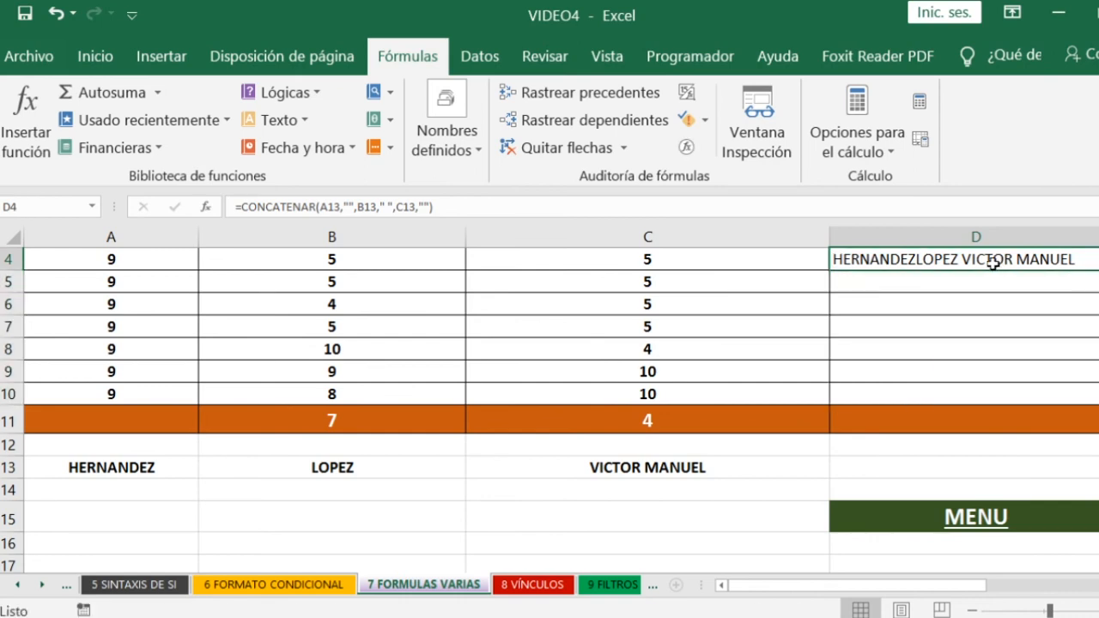
double_click(1040, 260)
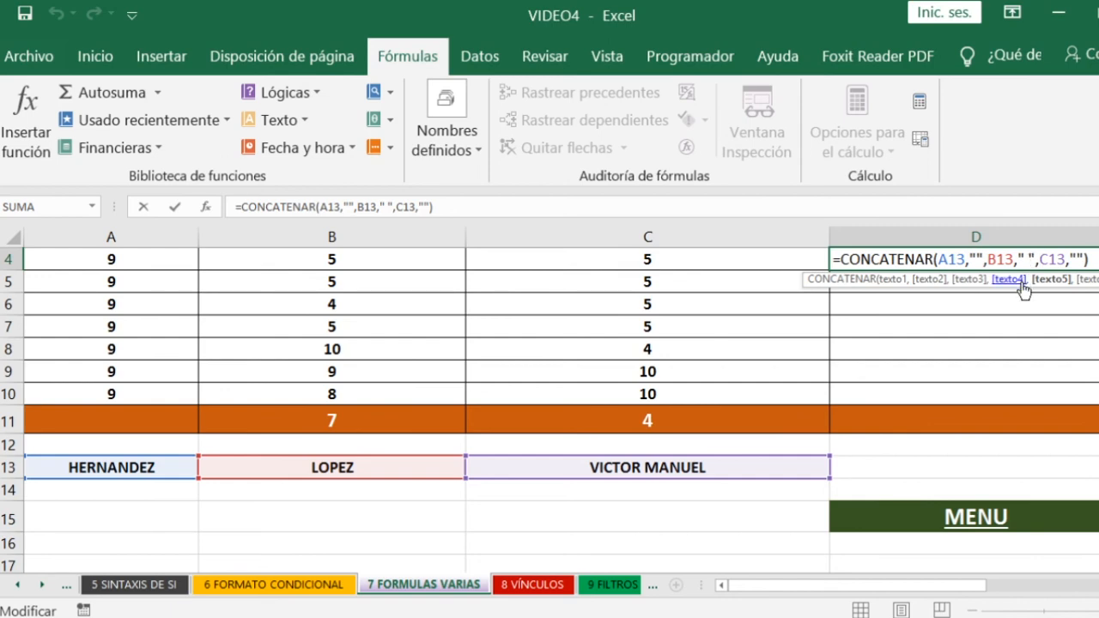
key(Escape)
click(1009, 288)
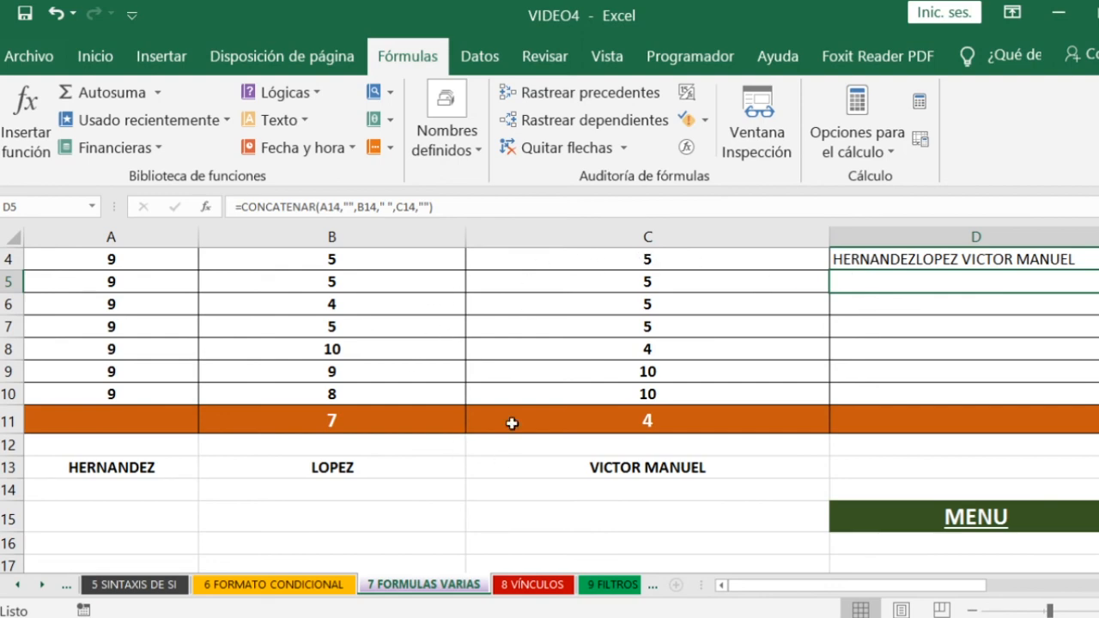
- Check the source name cells A13, B13 and C13, and fill the D4 formula down again through D9
click(141, 472)
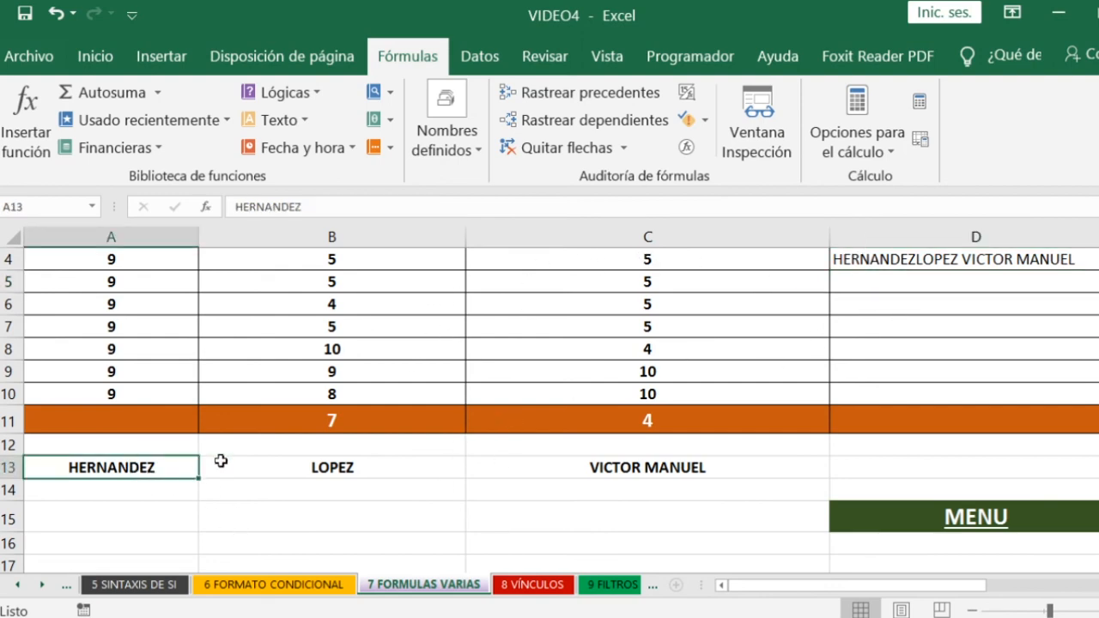
click(334, 468)
click(621, 467)
click(1012, 262)
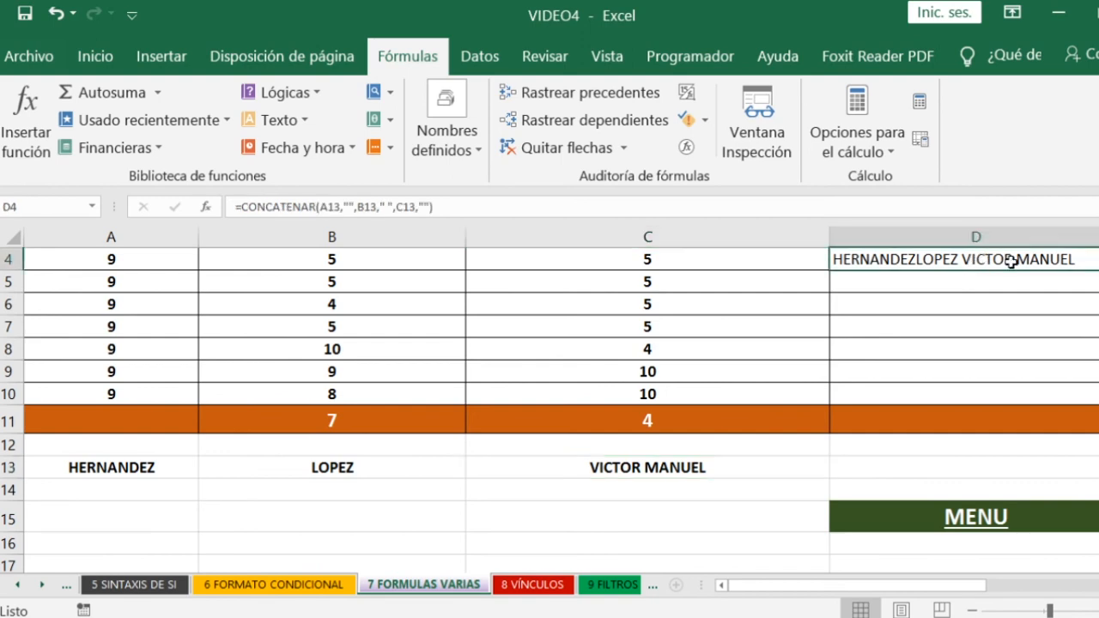
drag(1097, 269, 1097, 378)
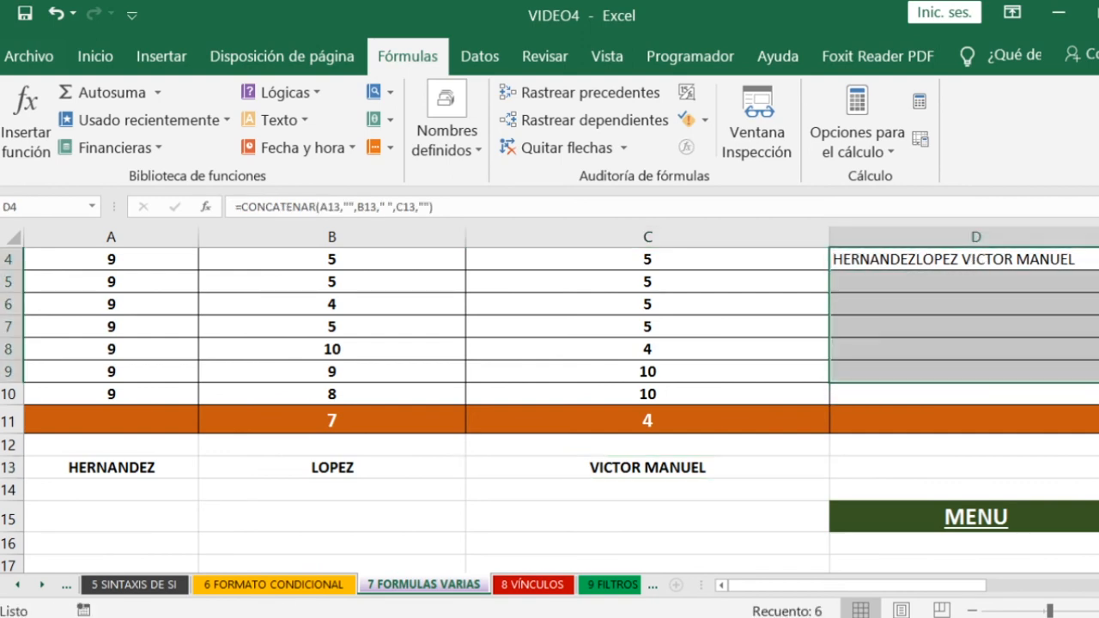
click(1047, 257)
drag(1097, 270, 1097, 377)
click(1000, 255)
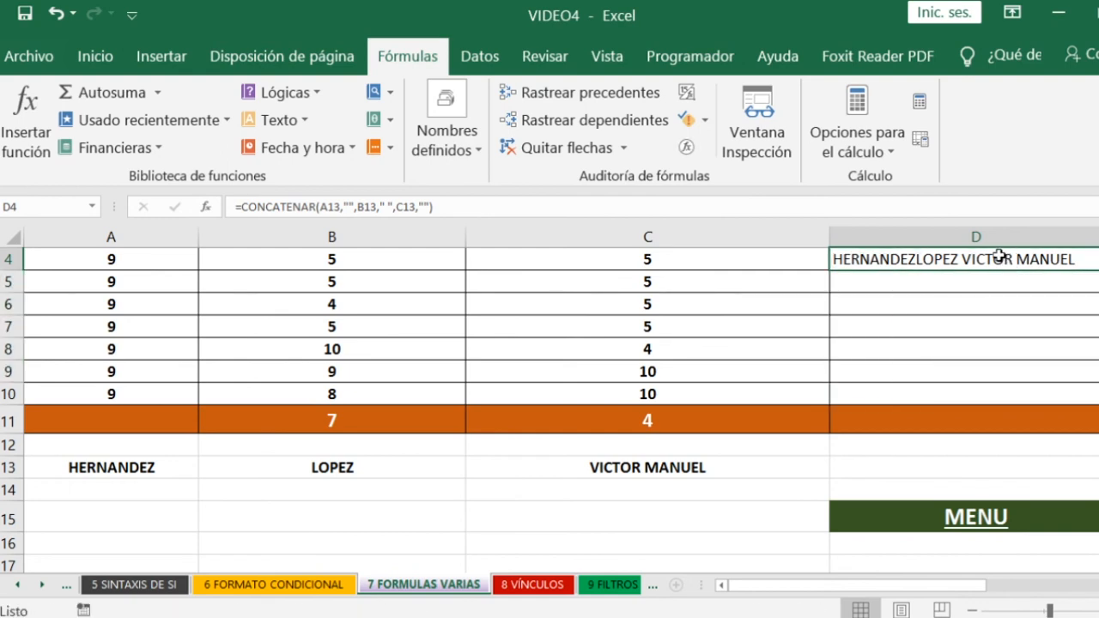
- Undo the fill and the separator removal in D4, and refill the restored slash-and-asterisk formula down through D10
key(ctrl+z)
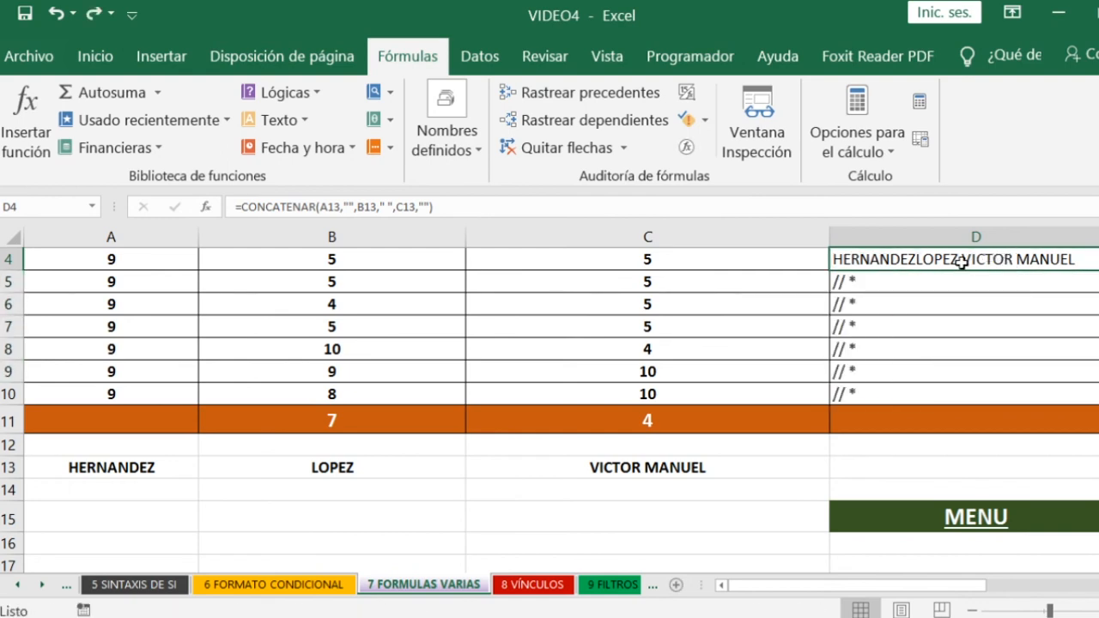
key(ctrl+z)
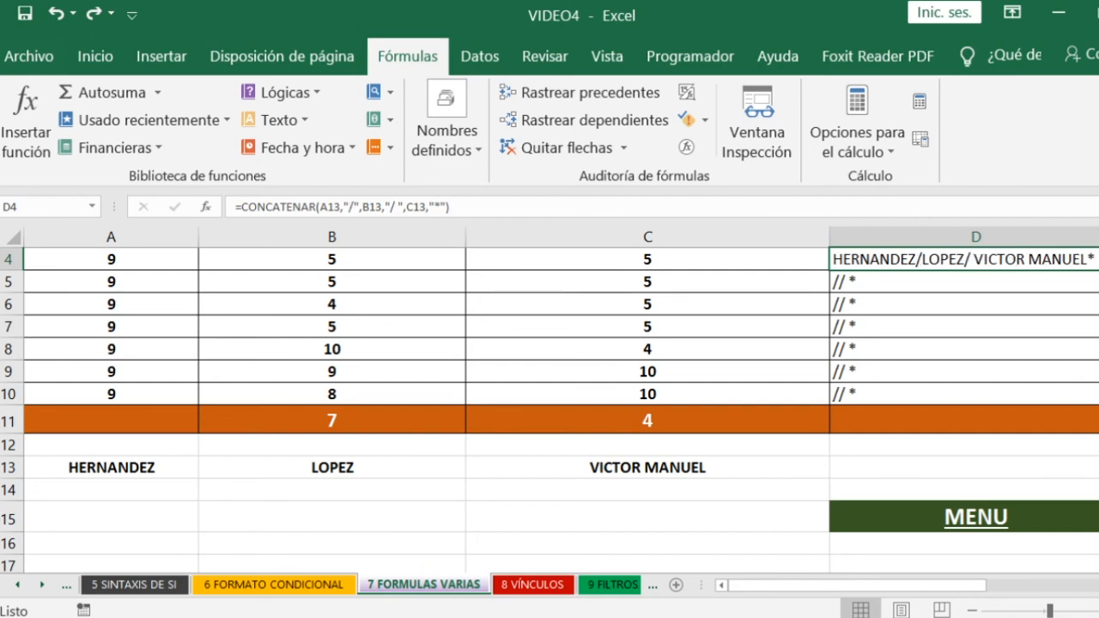
drag(1098, 266, 1094, 350)
click(1082, 261)
drag(1098, 269, 1098, 396)
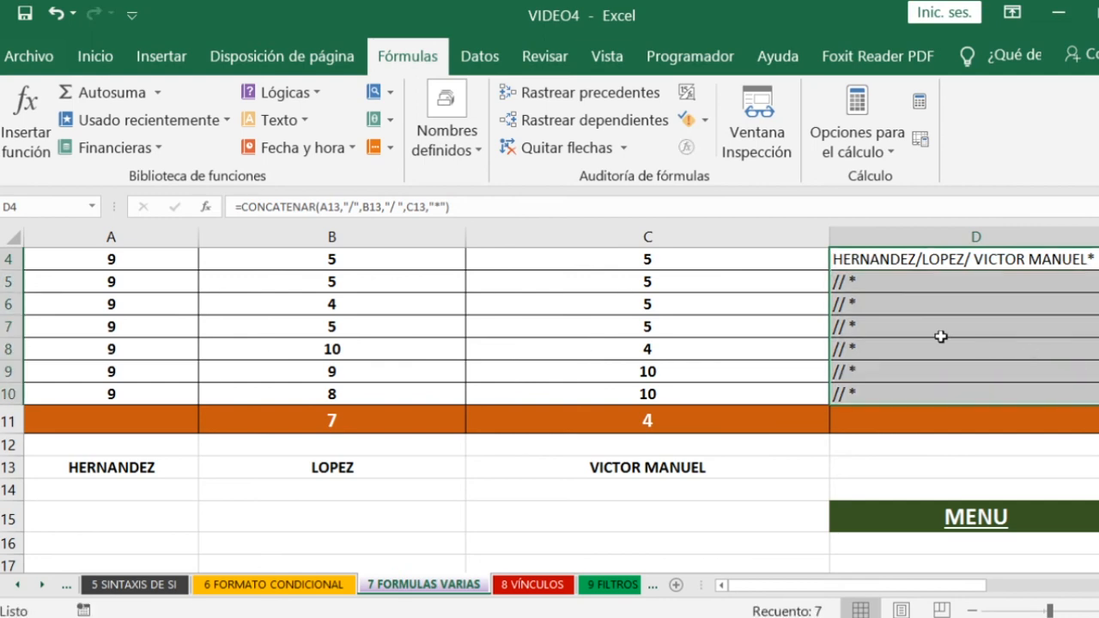
click(923, 321)
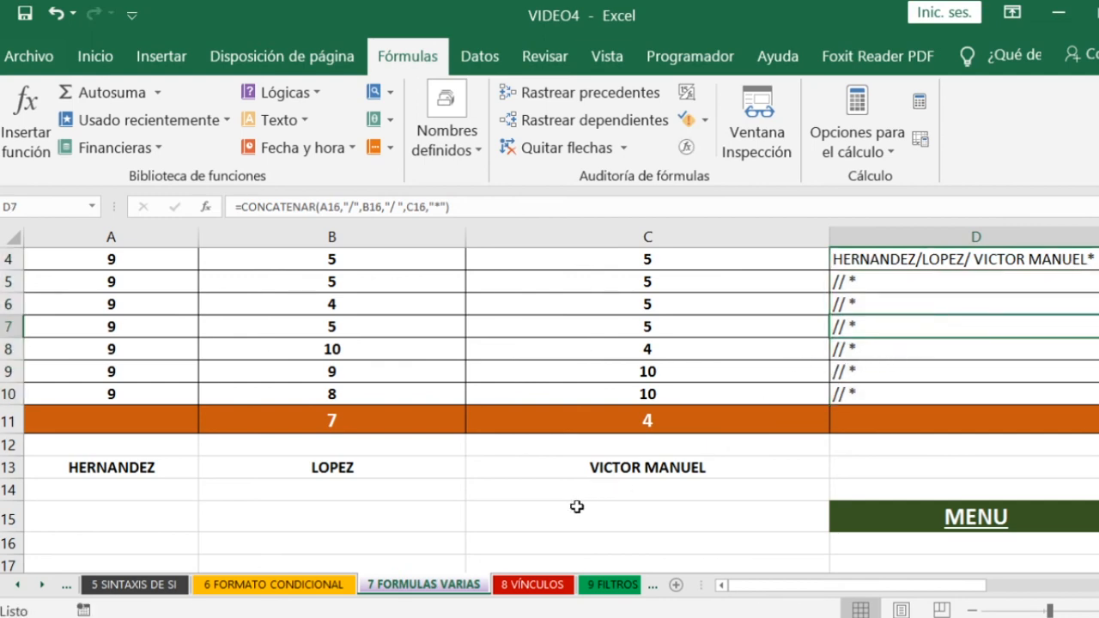
- Enter a second person's two surnames and first name in A14, B14 and C14, and check the joined name in D5
click(142, 488)
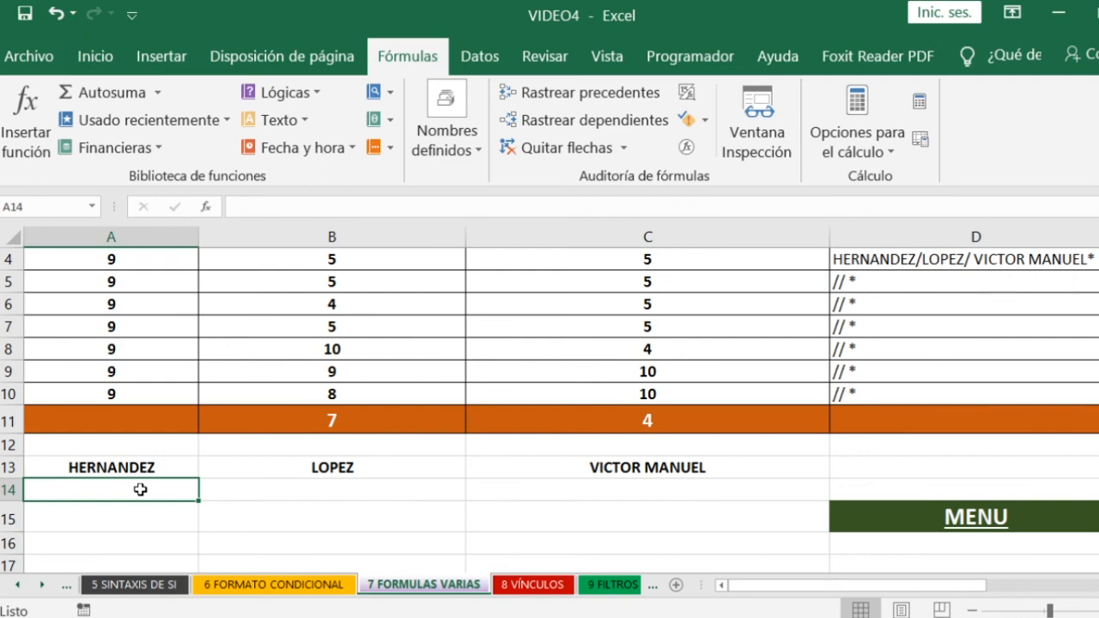
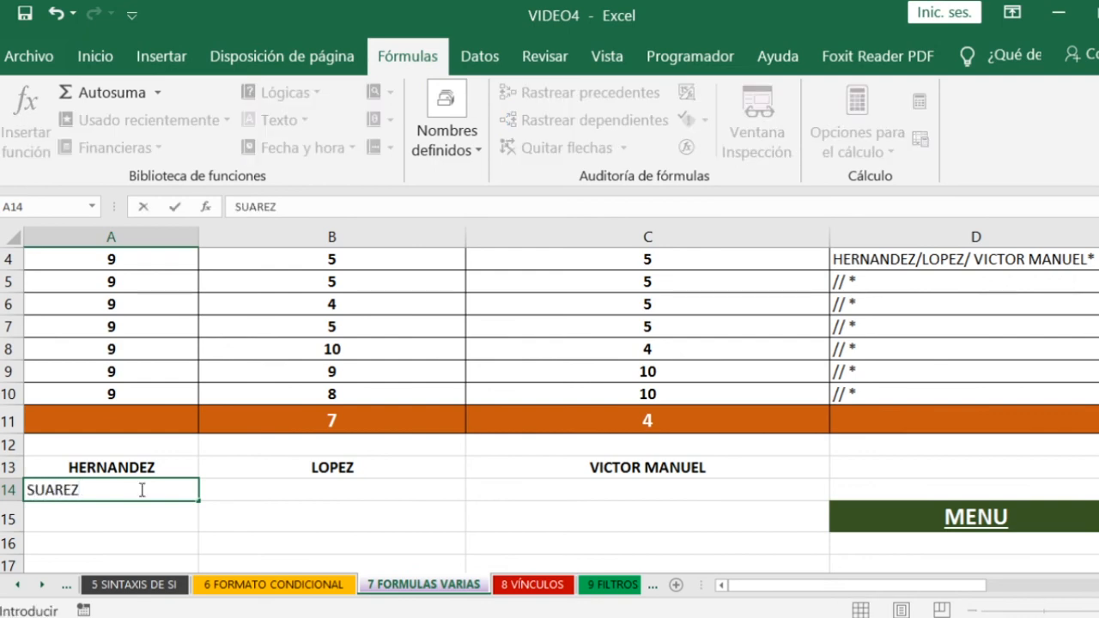
key(Tab)
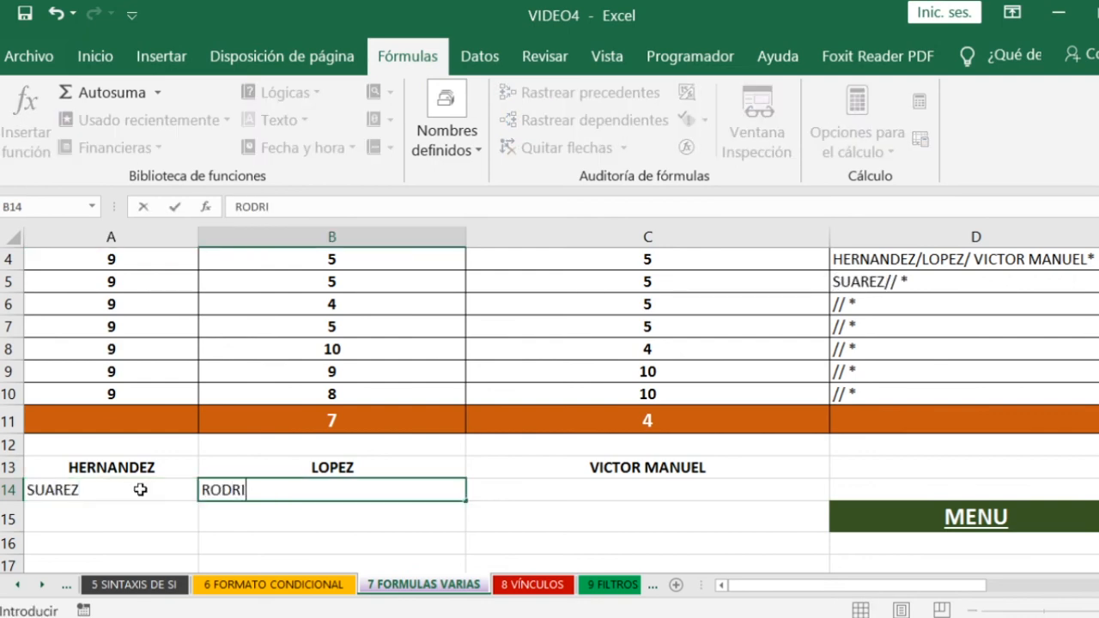
key(Tab)
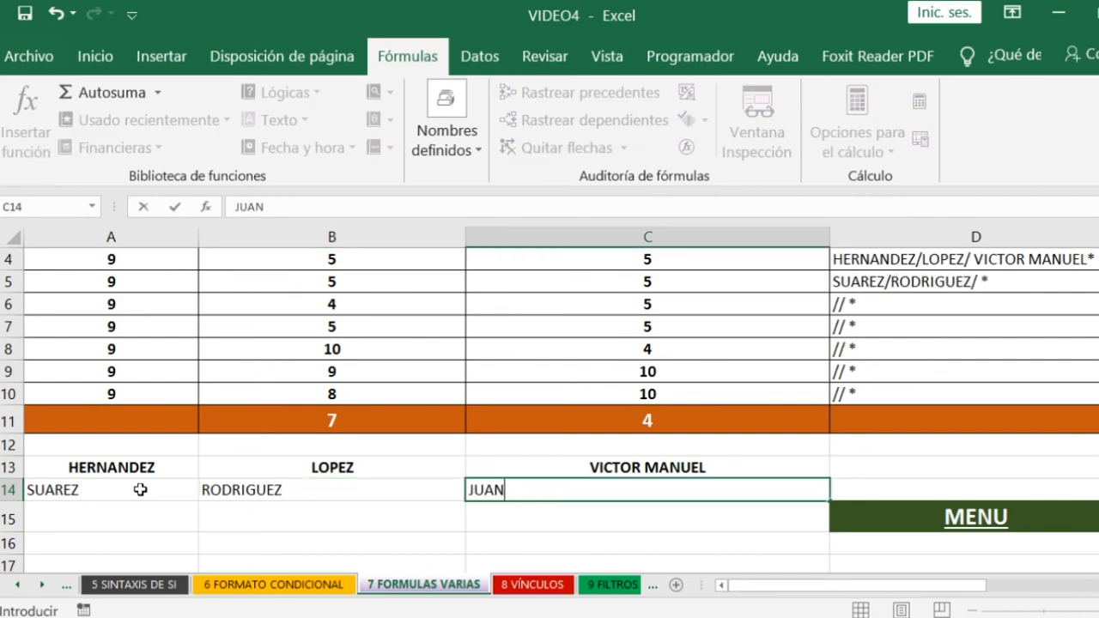
key(Return)
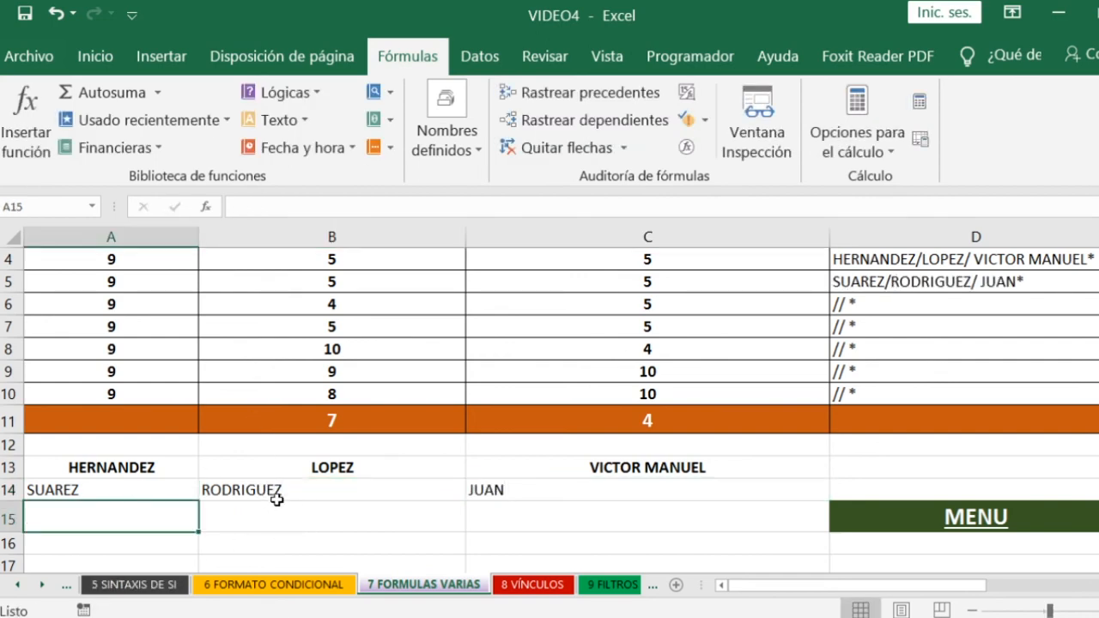
drag(154, 490, 348, 490)
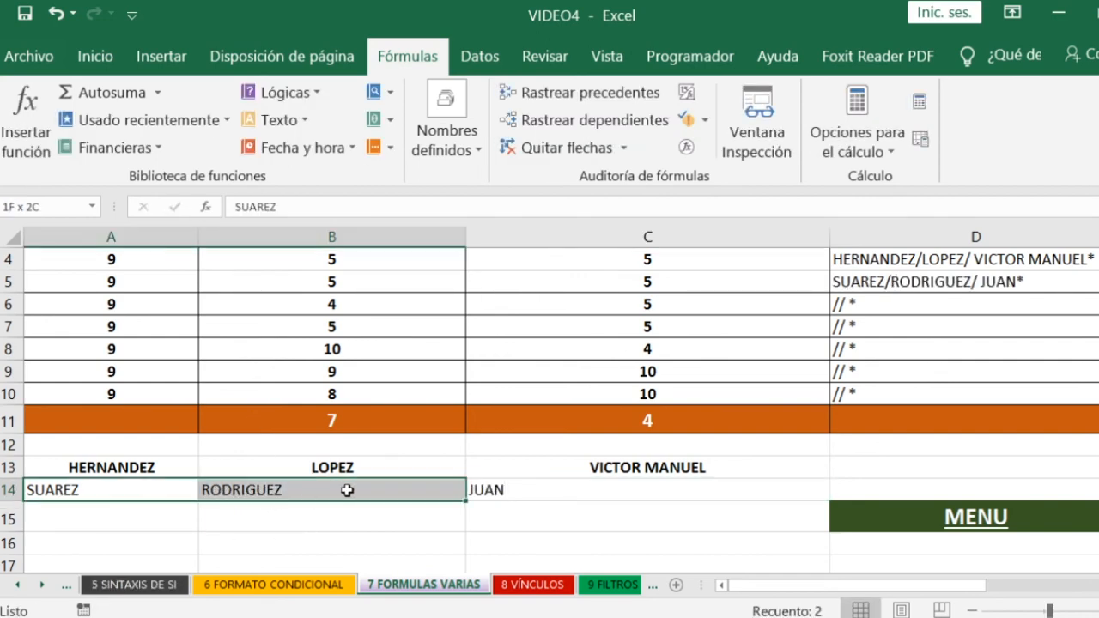
click(952, 286)
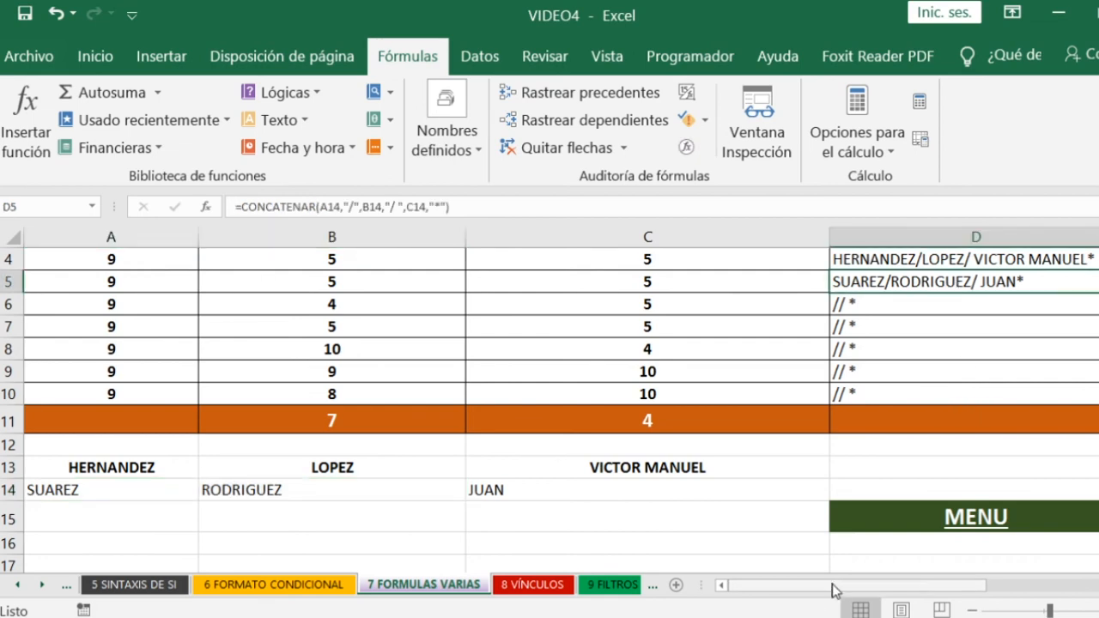
- Count the blank cells of the CONTAR ESPACIOS EN BLANCO column in E11 with =CONTAR.BLANCO(E4:E10), and check the column's empty cells
drag(833, 593, 908, 592)
scroll(893, 382, up, 1)
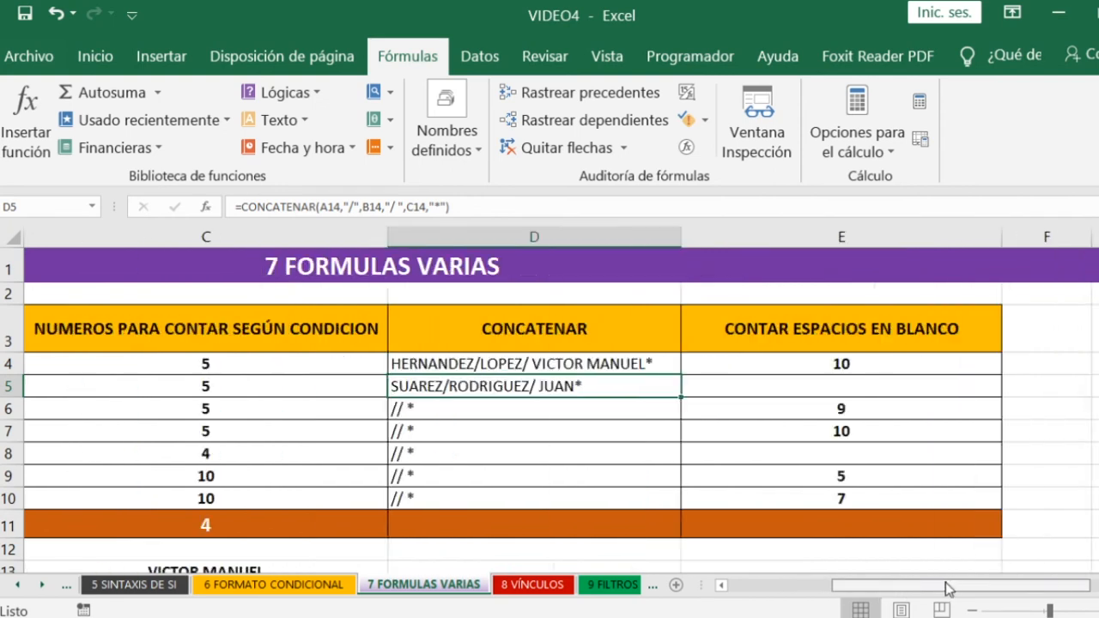
click(841, 388)
click(813, 519)
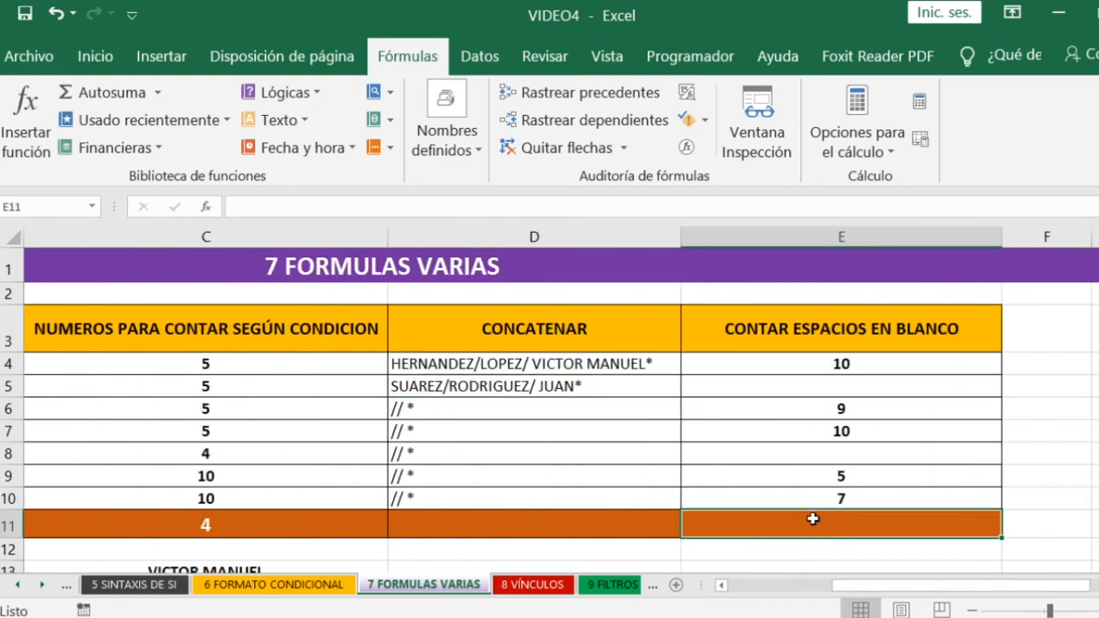
text(=CONTAR)
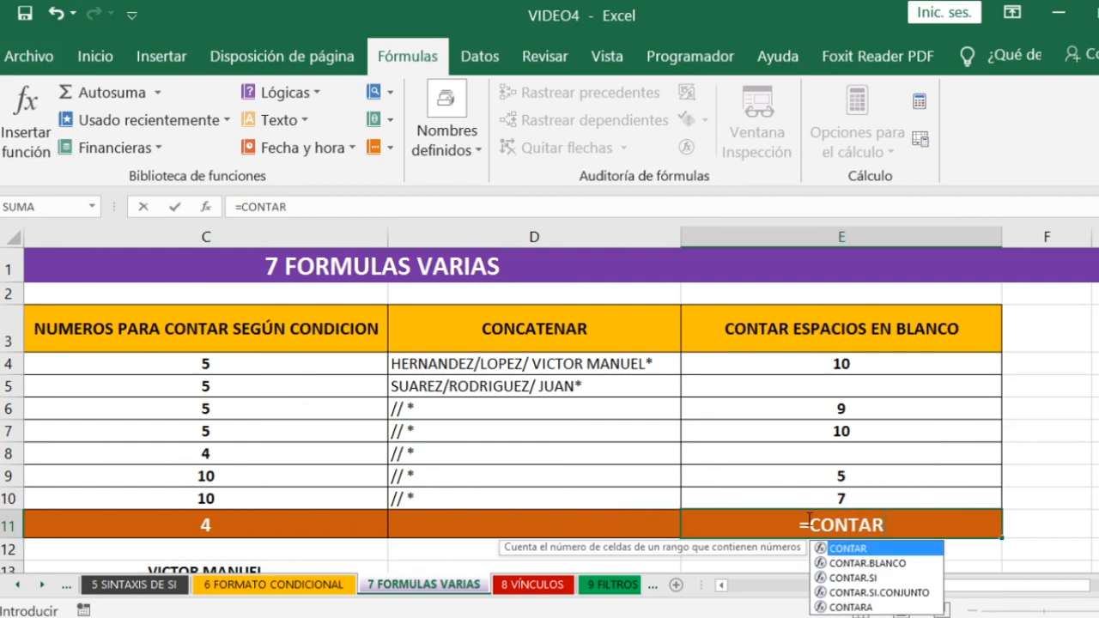
key(Down)
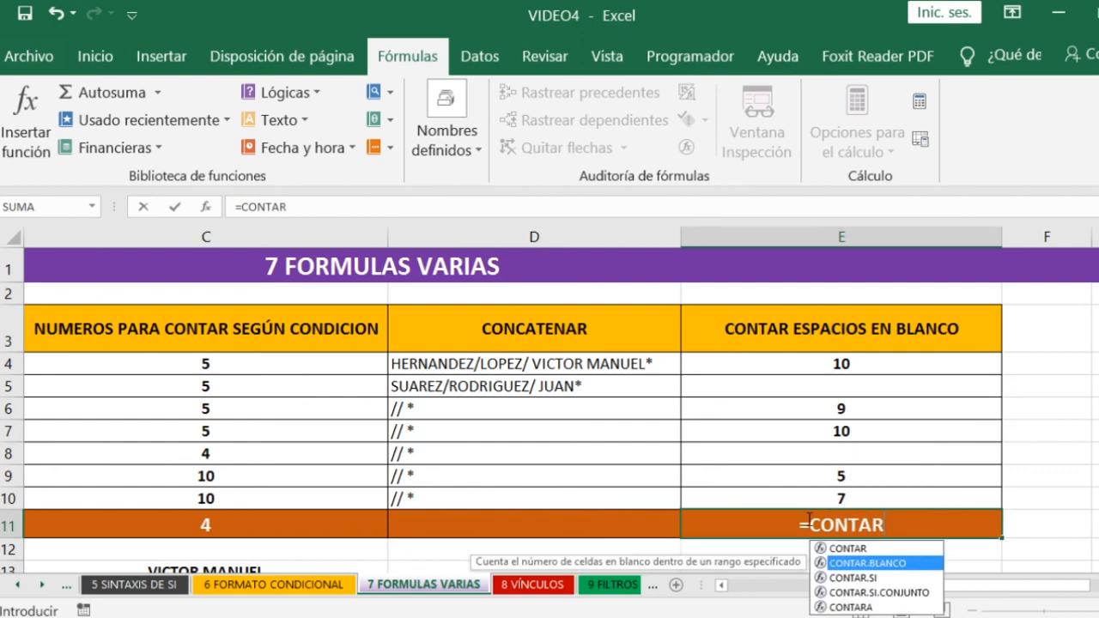
key(Tab)
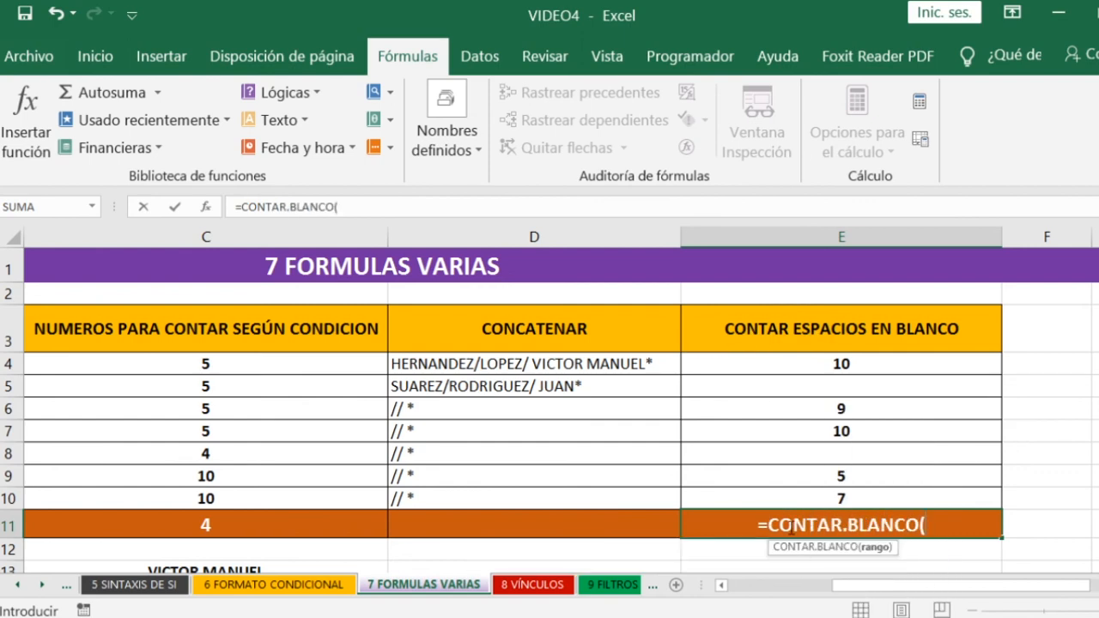
drag(842, 369, 851, 497)
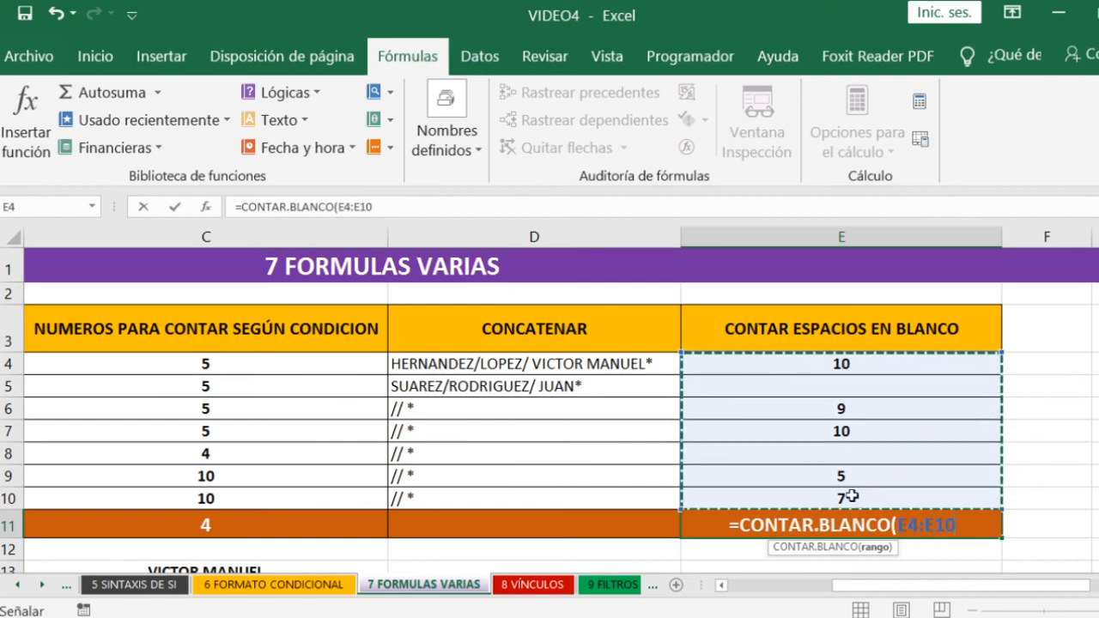
text())
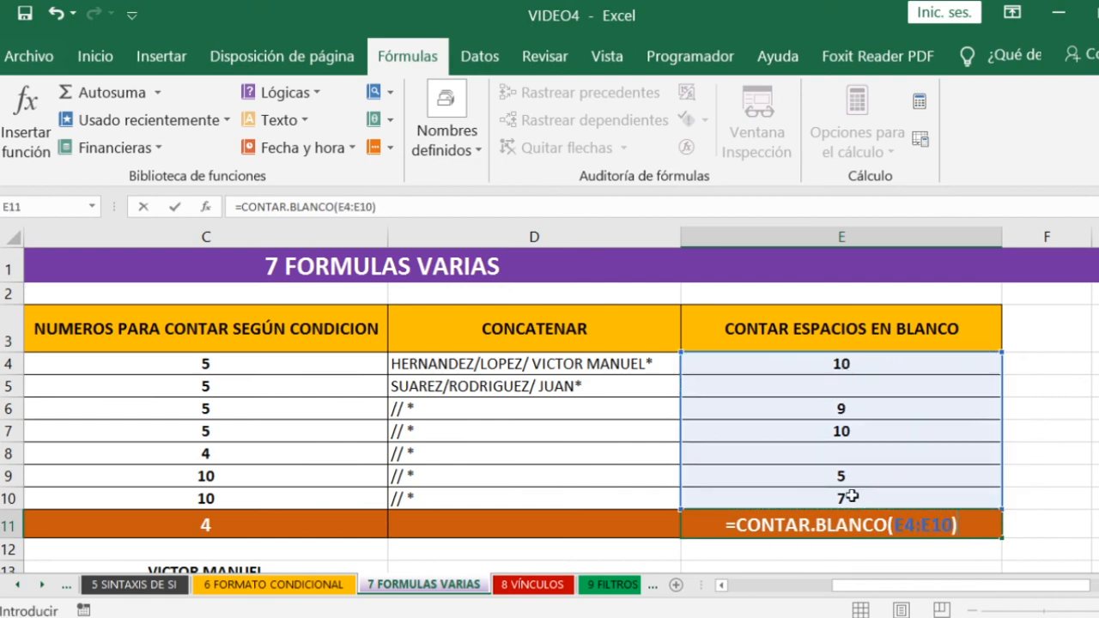
key(Return)
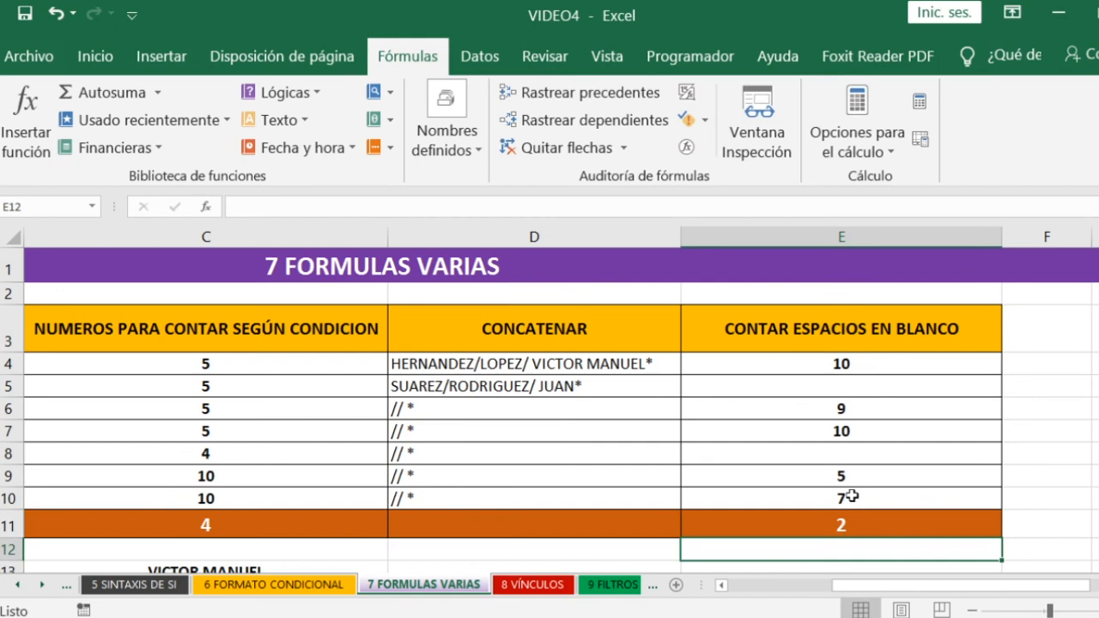
click(827, 388)
click(831, 455)
click(807, 500)
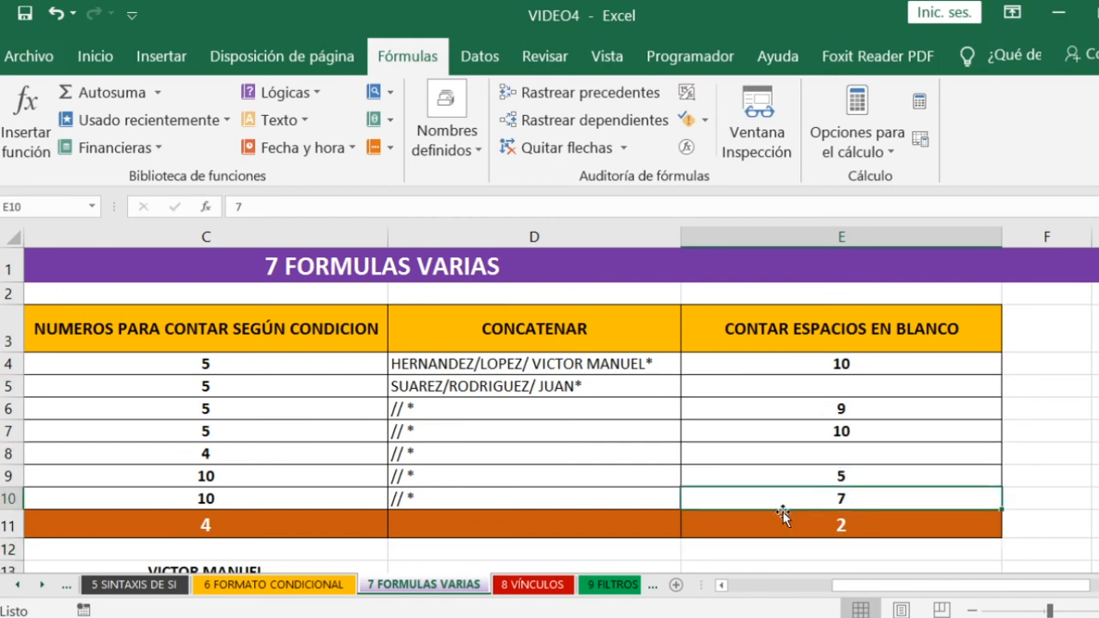
drag(854, 586, 750, 589)
scroll(738, 457, down, 1)
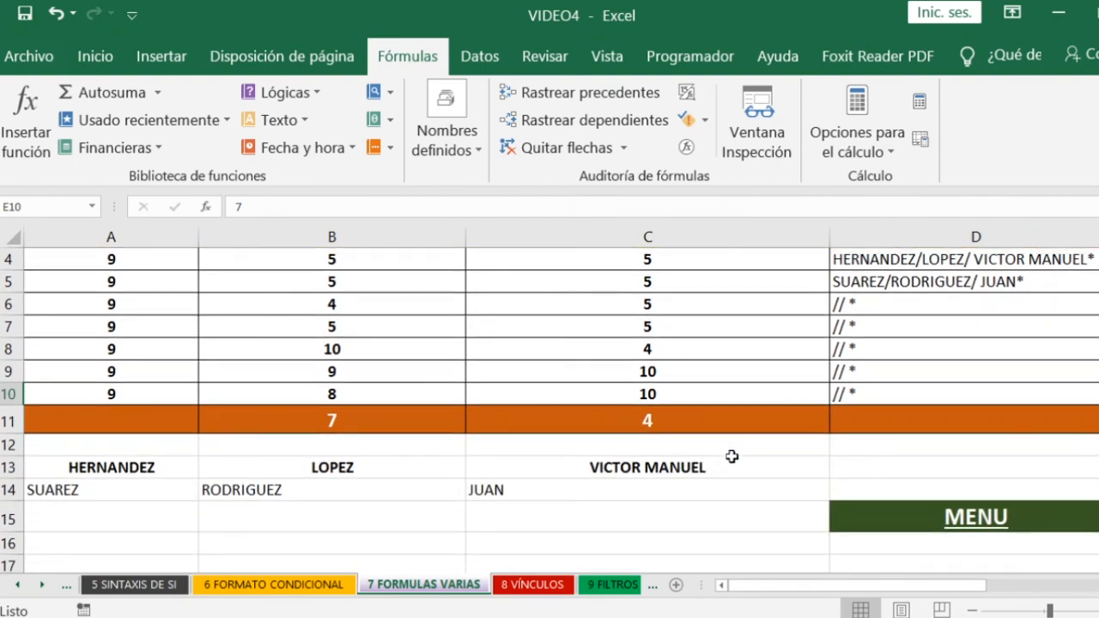
- Go back to the MENU sheet through its link, open the HIPERVÍNCULOS topic, and test both links once more
scroll(731, 456, up, 1)
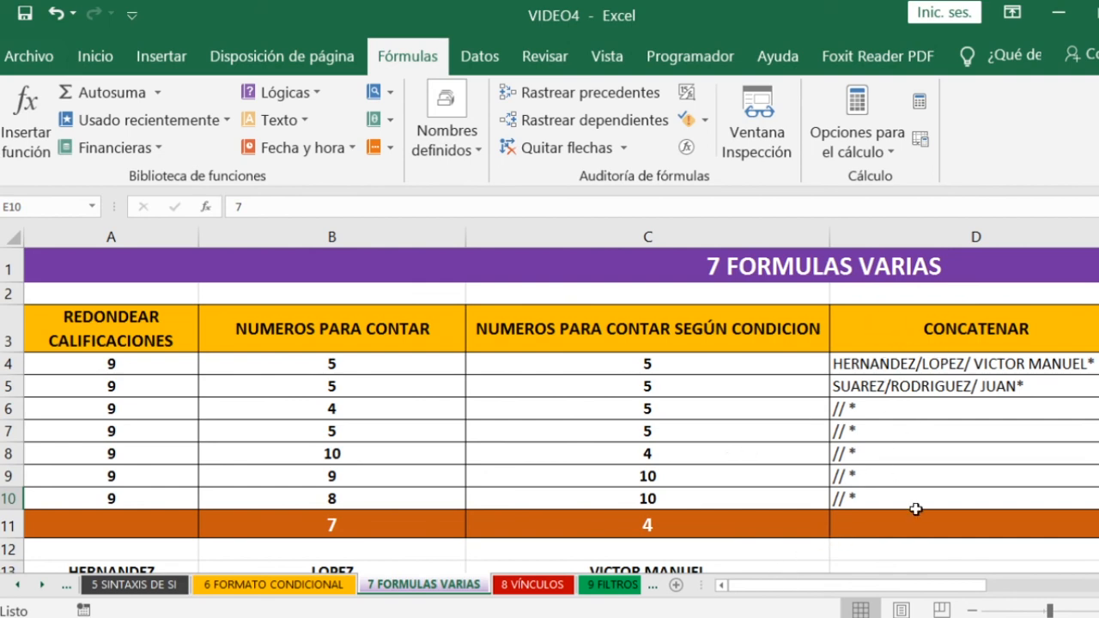
drag(777, 587, 960, 593)
scroll(1048, 392, down, 3)
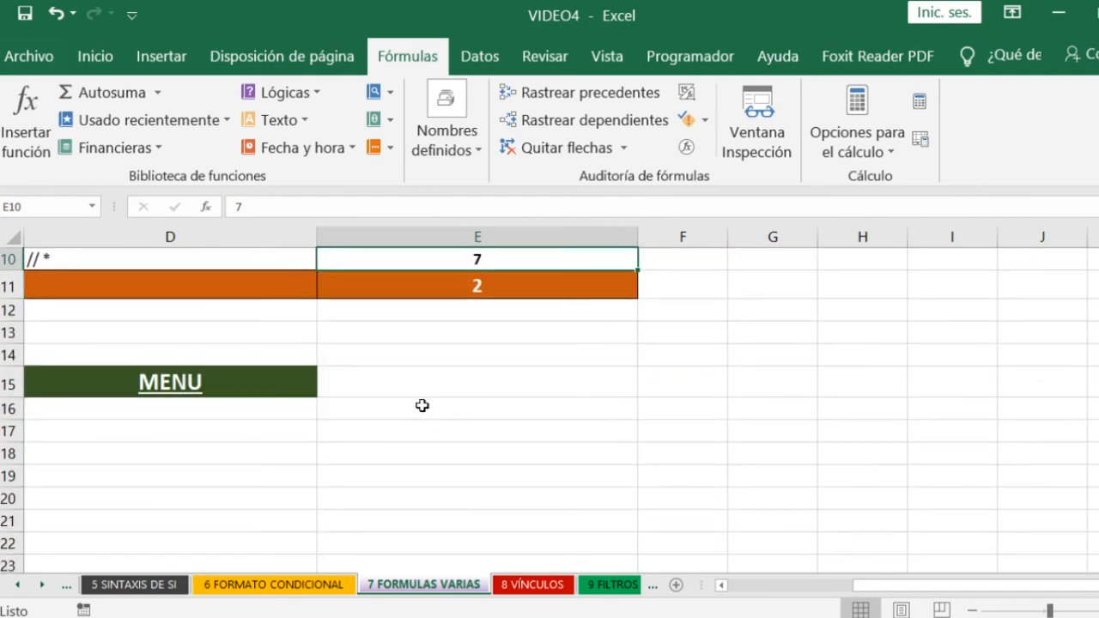
click(188, 395)
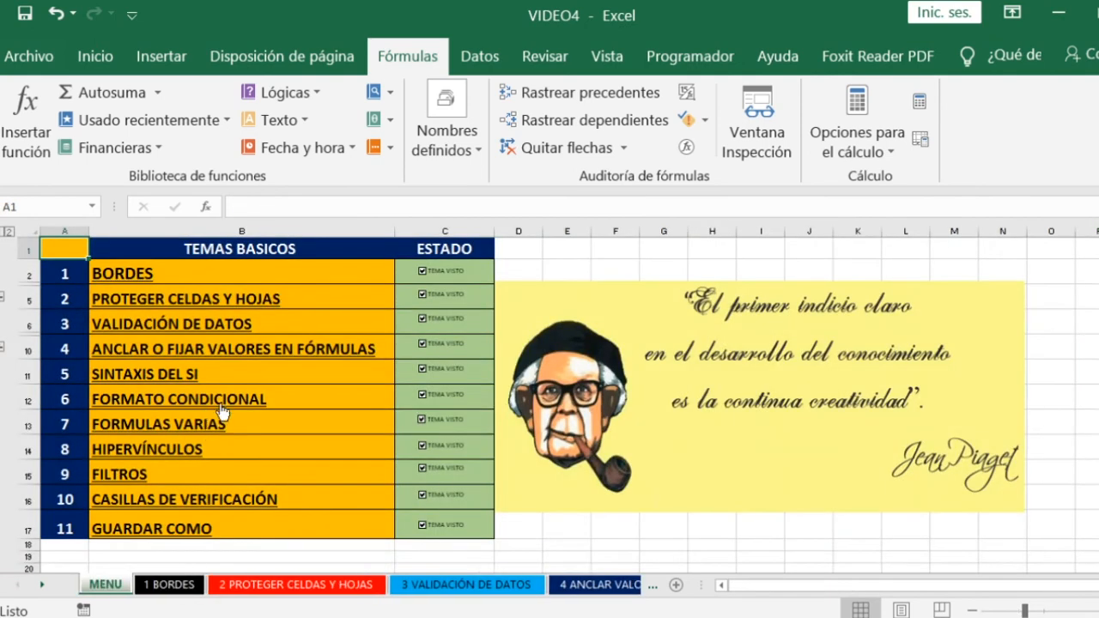
click(121, 450)
click(304, 414)
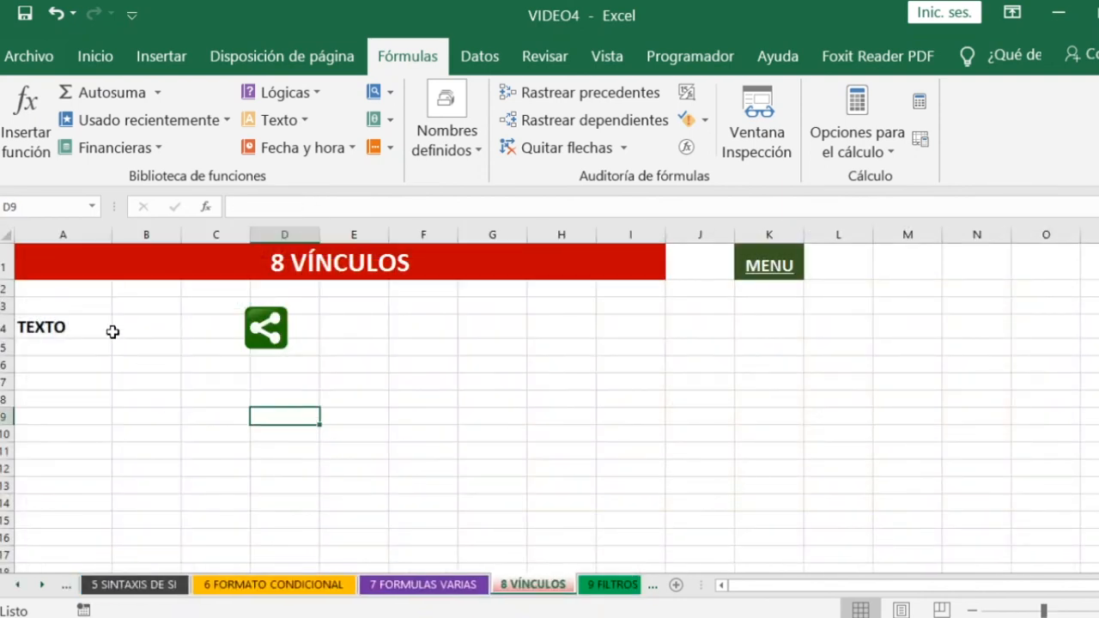
click(766, 272)
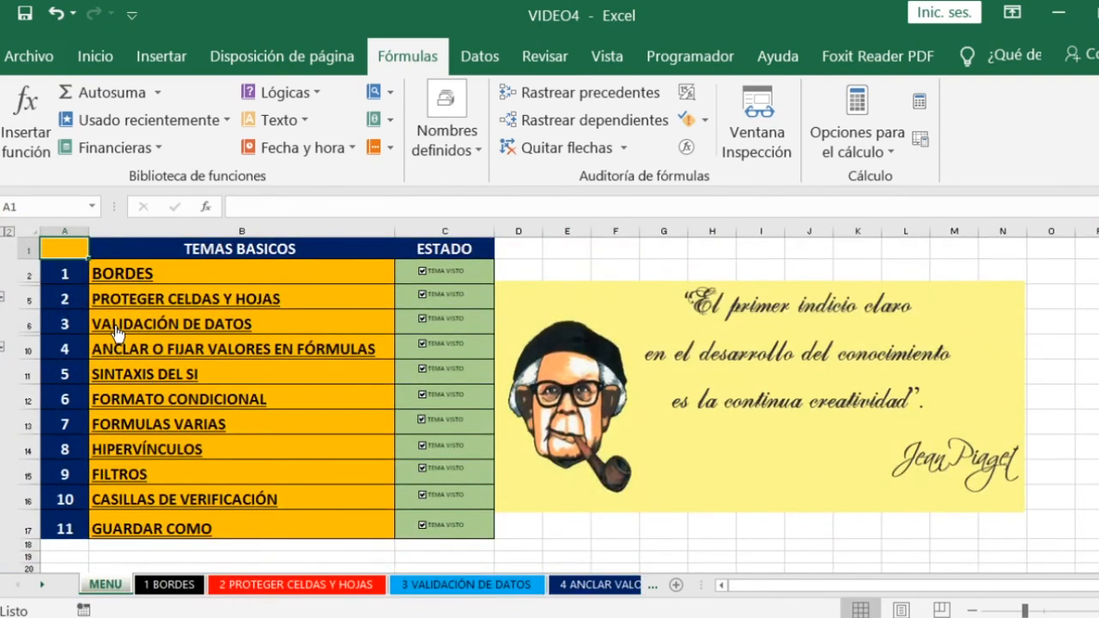
click(118, 449)
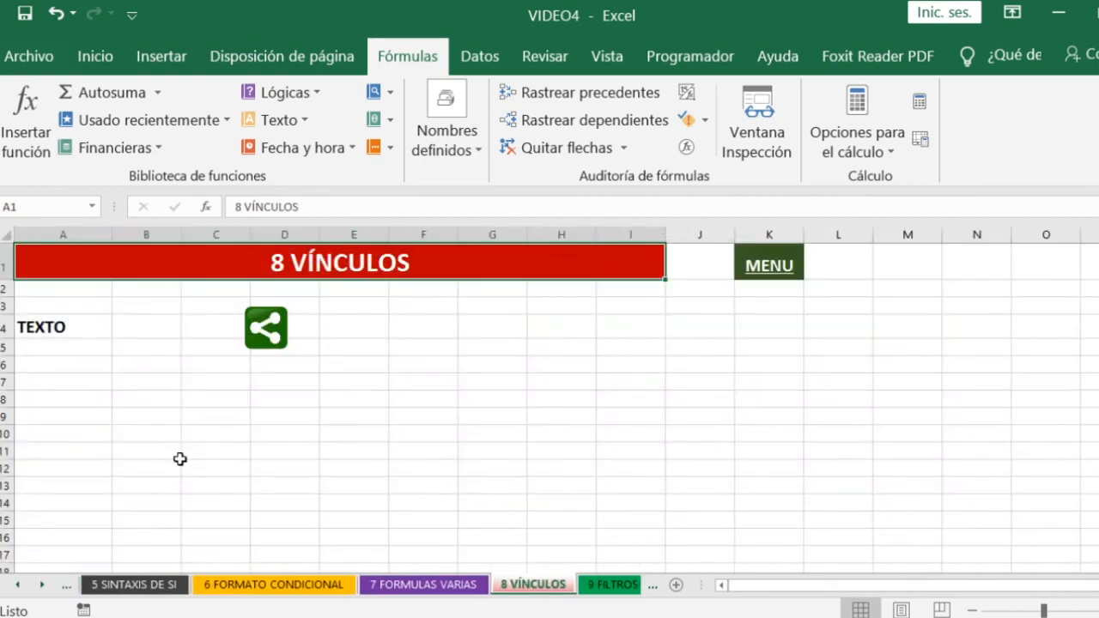
- Try linking the TEXTO cell A4 to the '3 VALIDACIÓN DE DATOS' sheet of this document, and discard the hyperlink
click(60, 389)
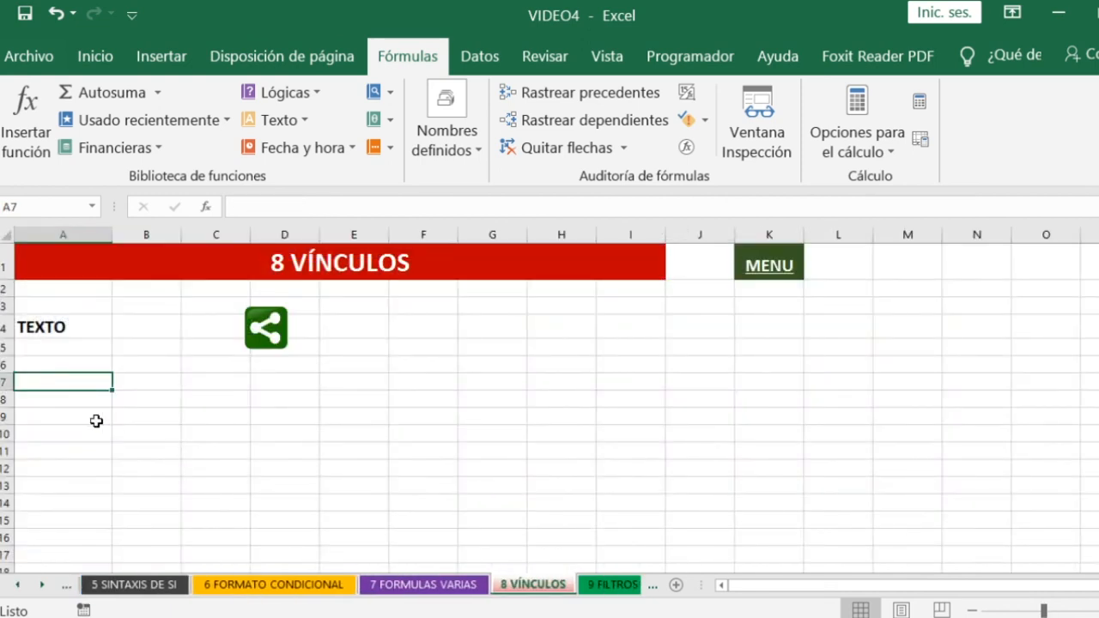
click(73, 327)
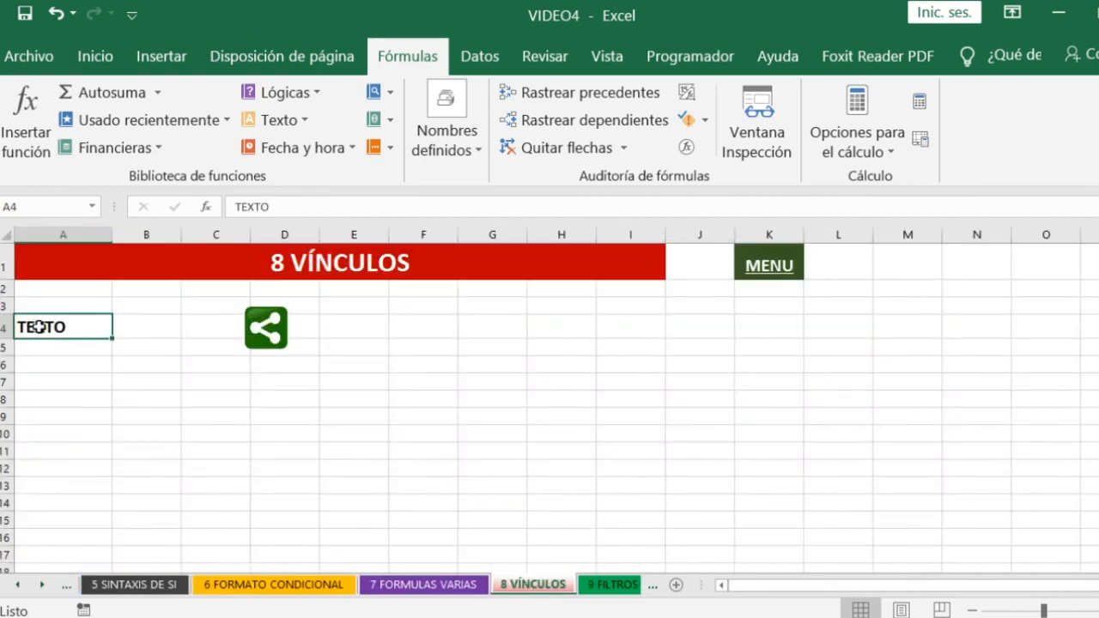
double_click(36, 327)
double_click(36, 327)
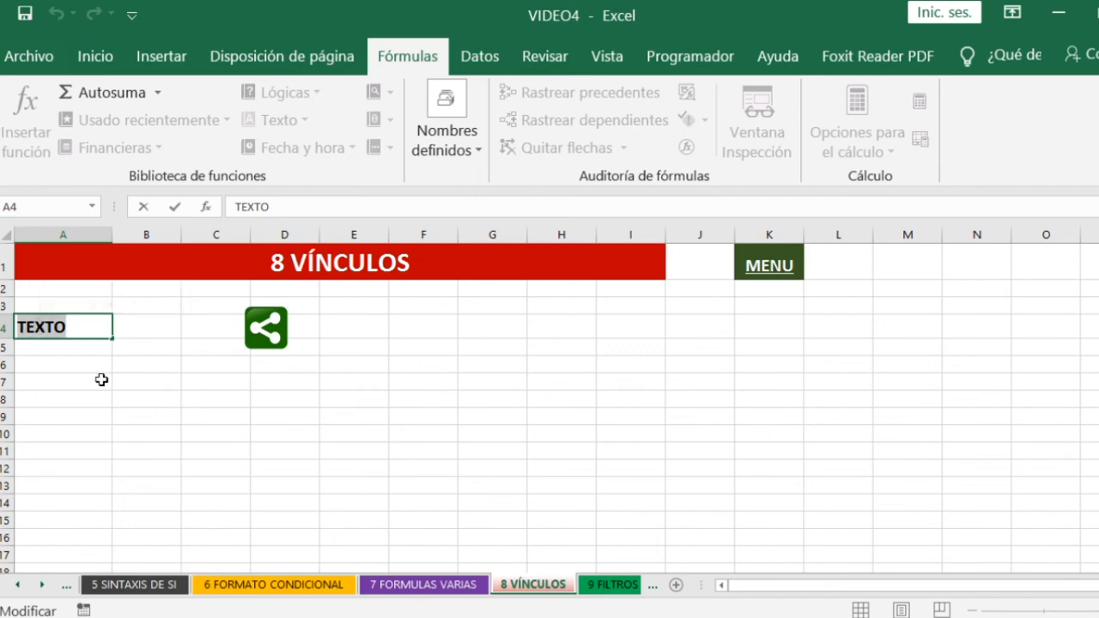
key(Escape)
right_click(68, 333)
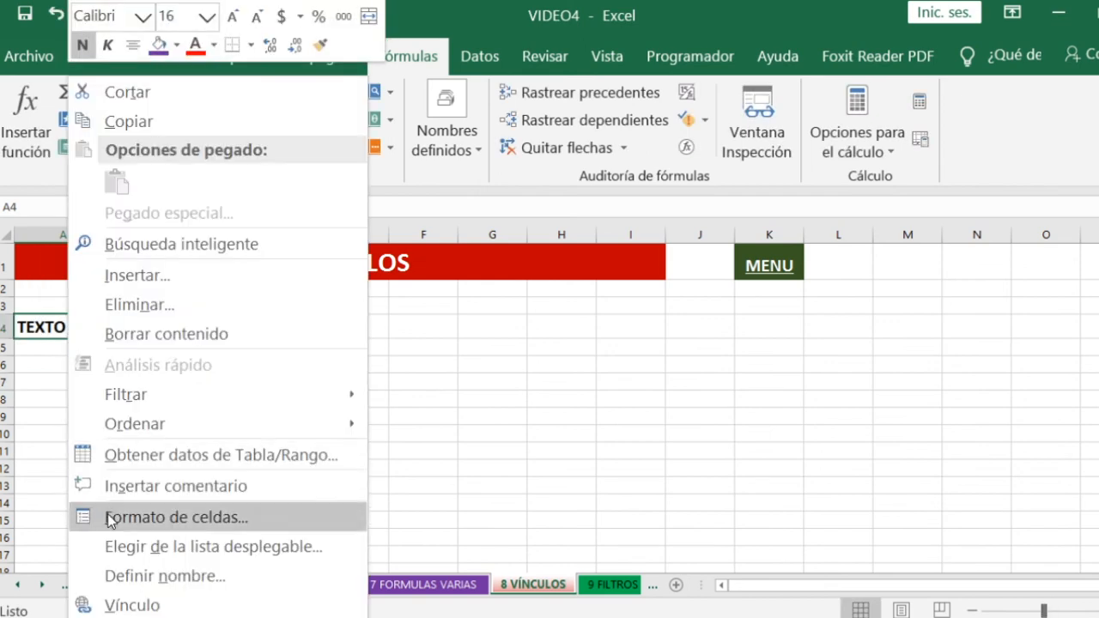
click(133, 605)
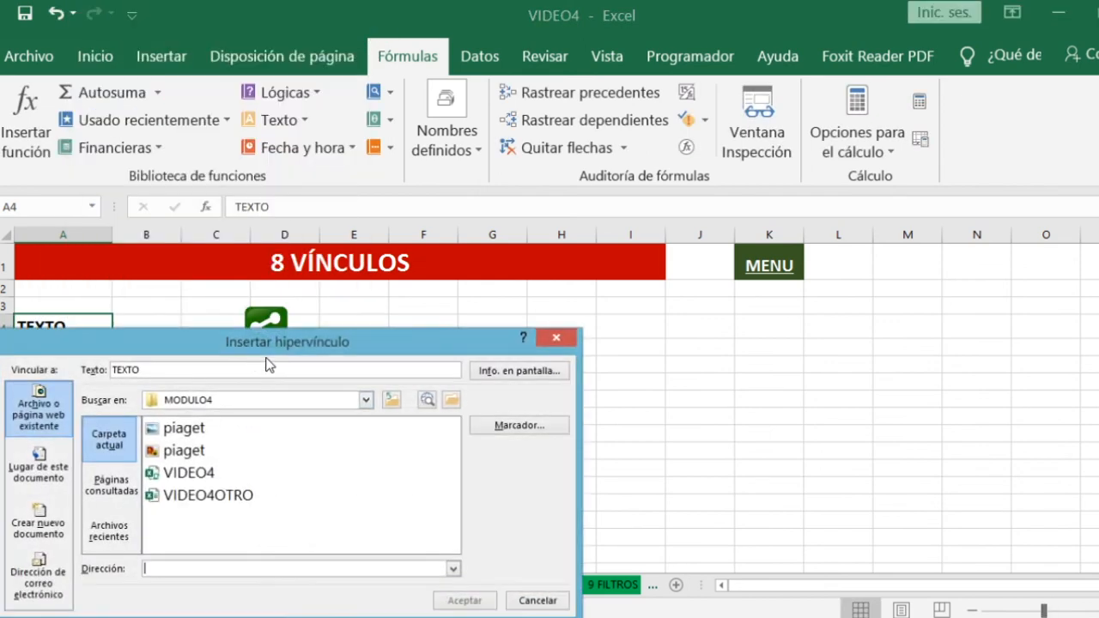
drag(237, 353, 431, 235)
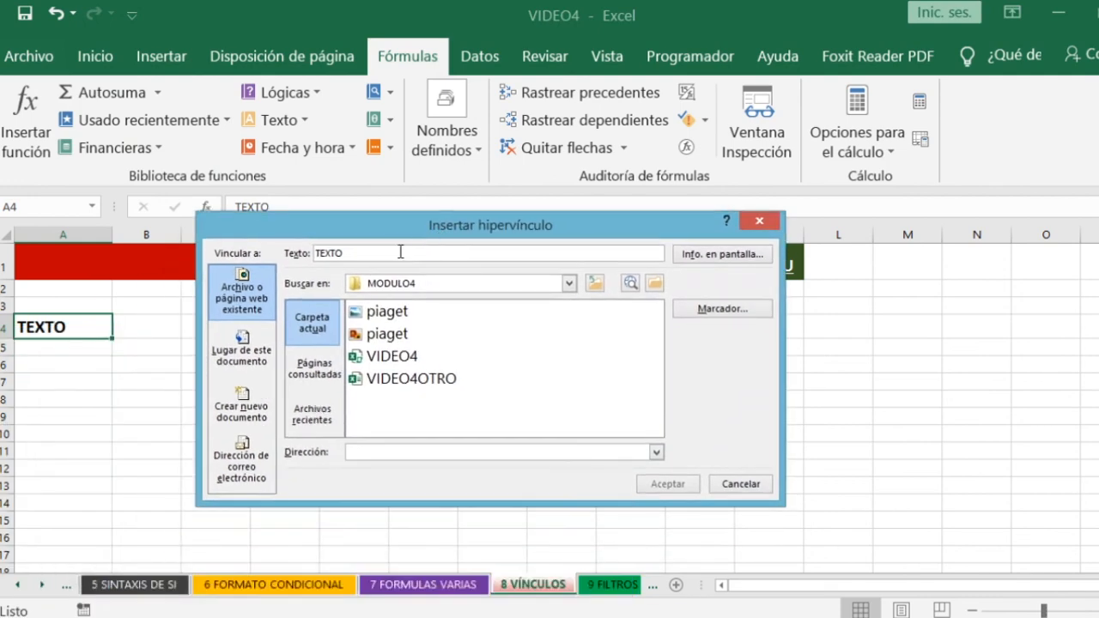
click(238, 355)
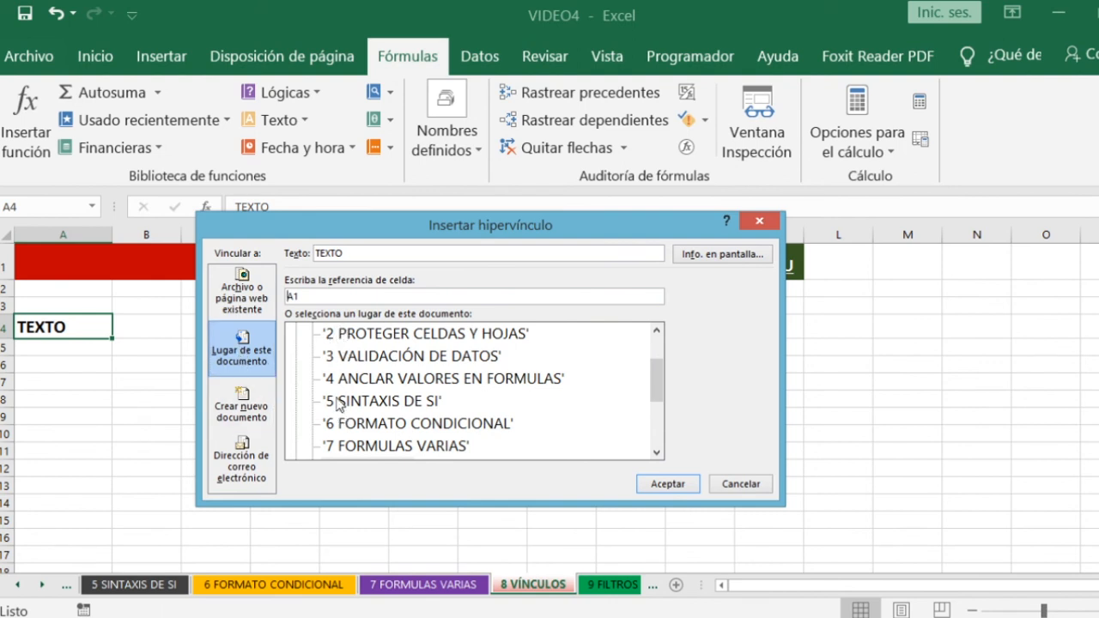
click(337, 355)
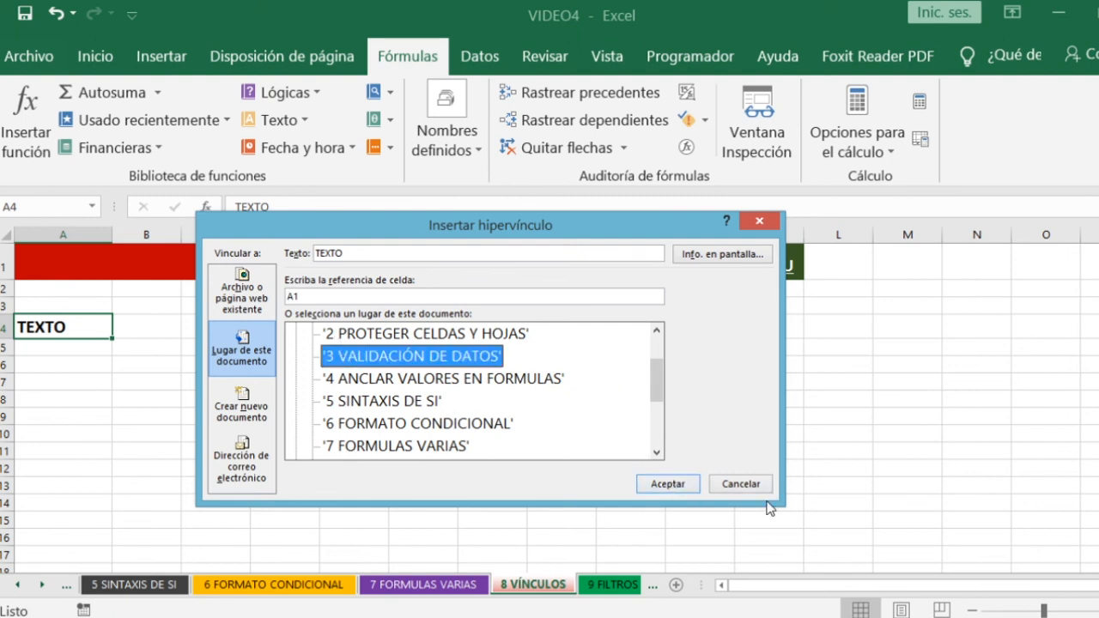
click(741, 484)
- Try linking the green share picture to the '3 VALIDACIÓN DE DATOS' sheet, and discard the hyperlink
click(258, 320)
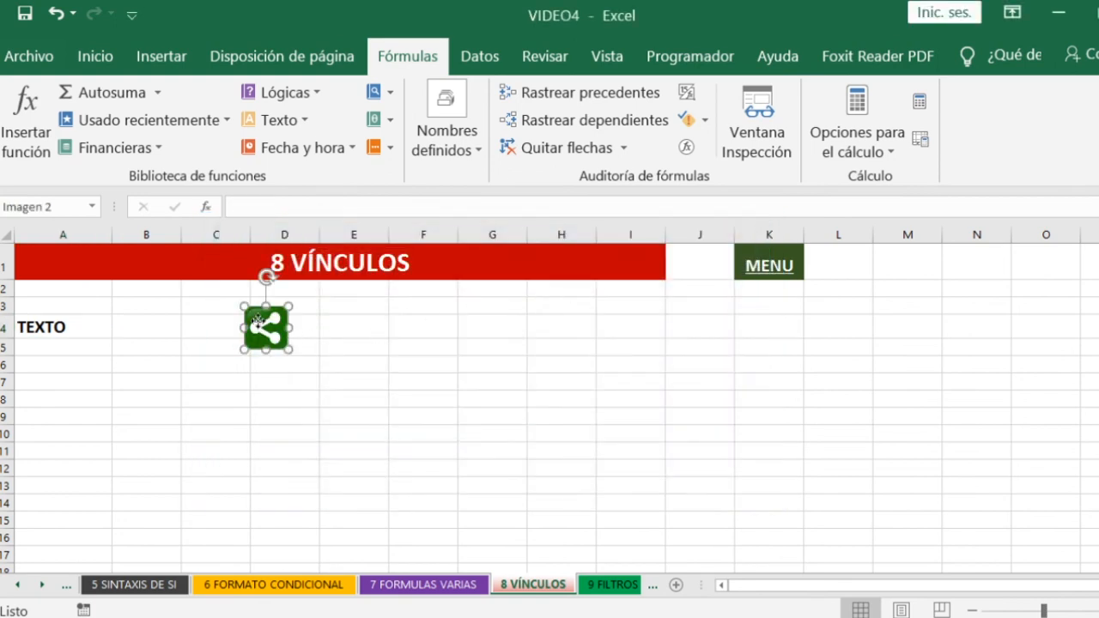
right_click(260, 325)
click(296, 336)
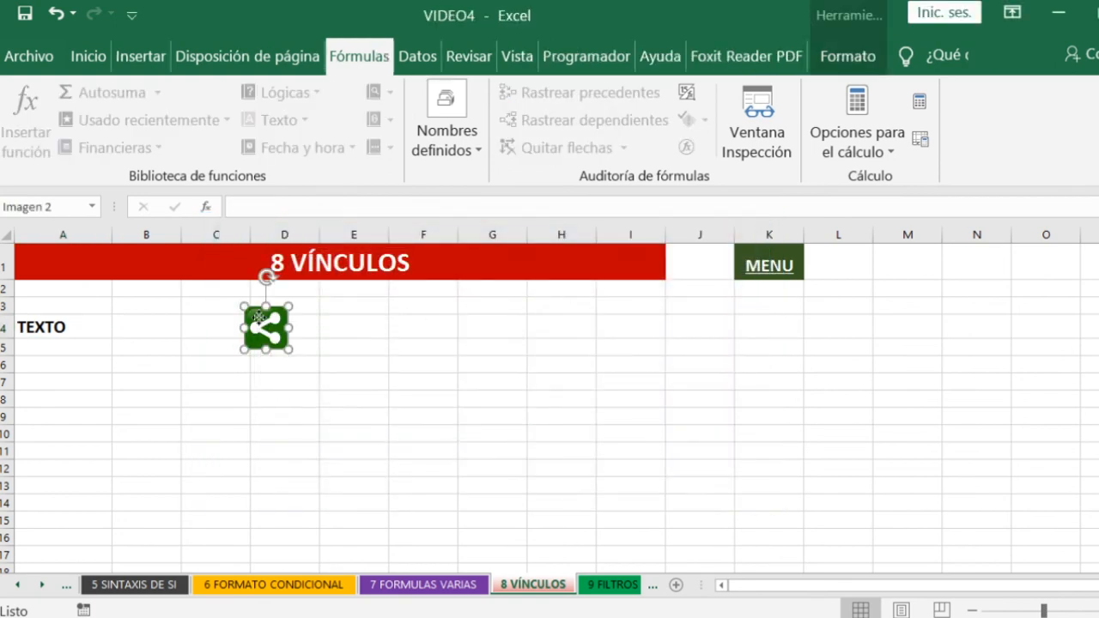
right_click(258, 317)
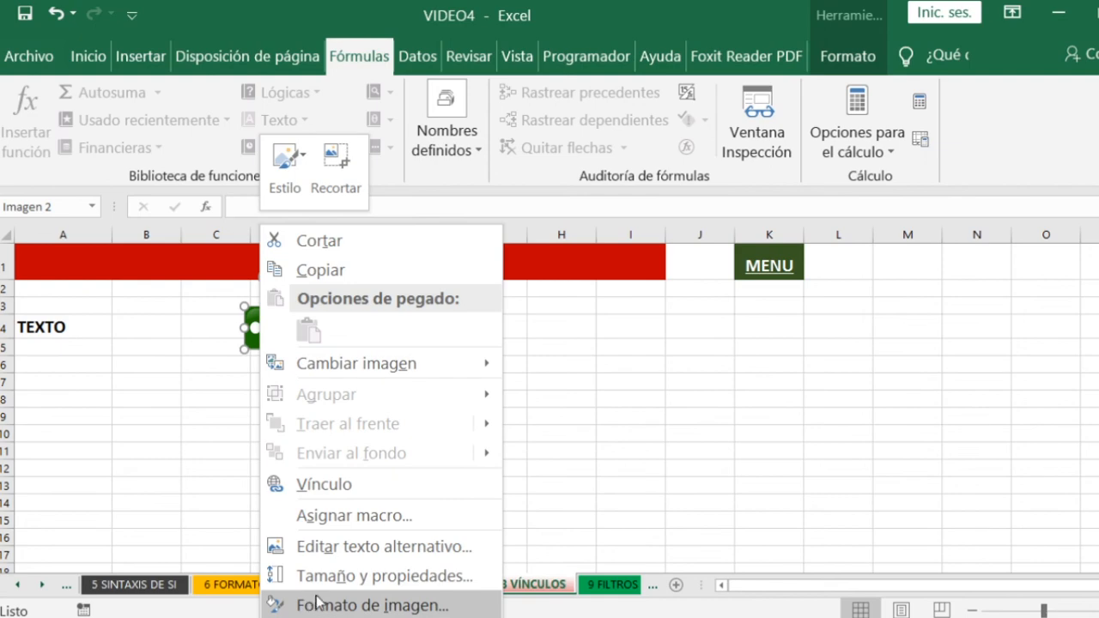
click(335, 486)
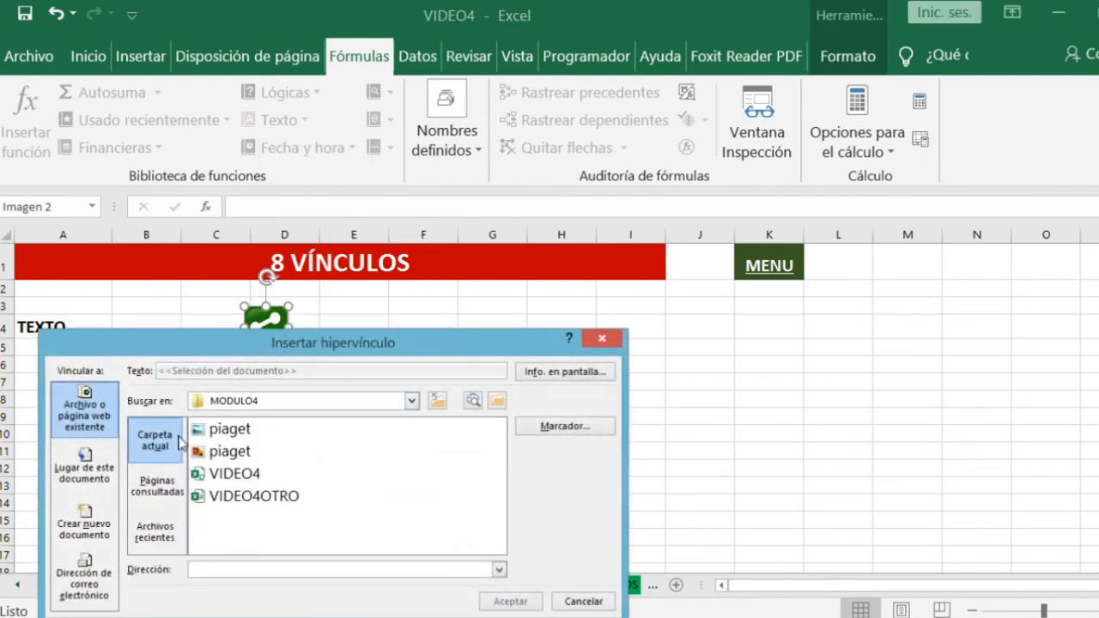
click(90, 464)
click(198, 474)
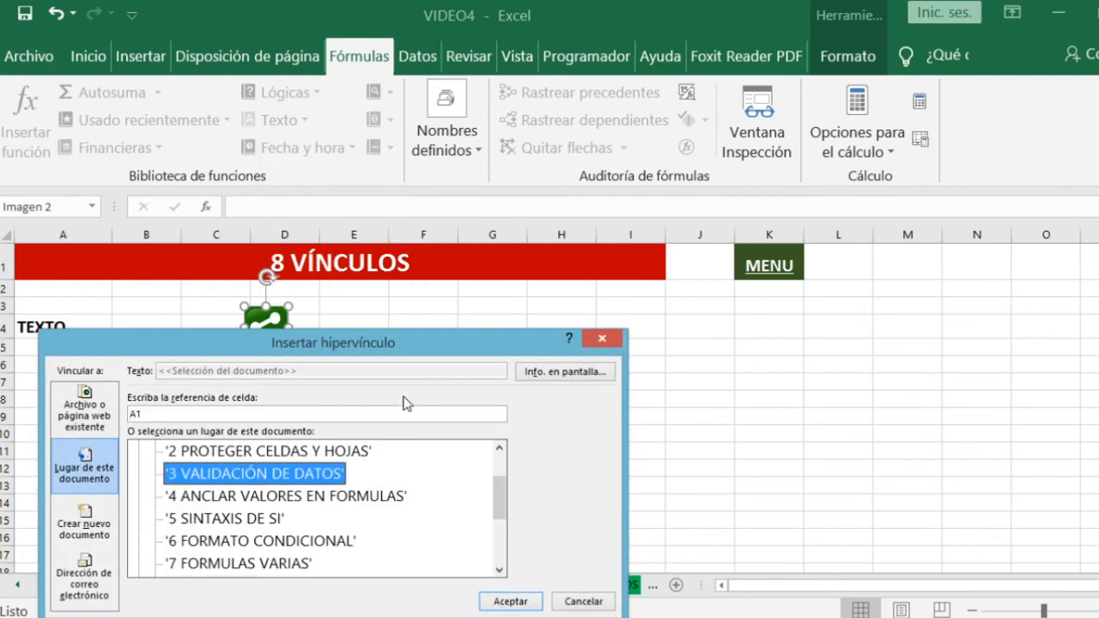
drag(411, 357, 611, 304)
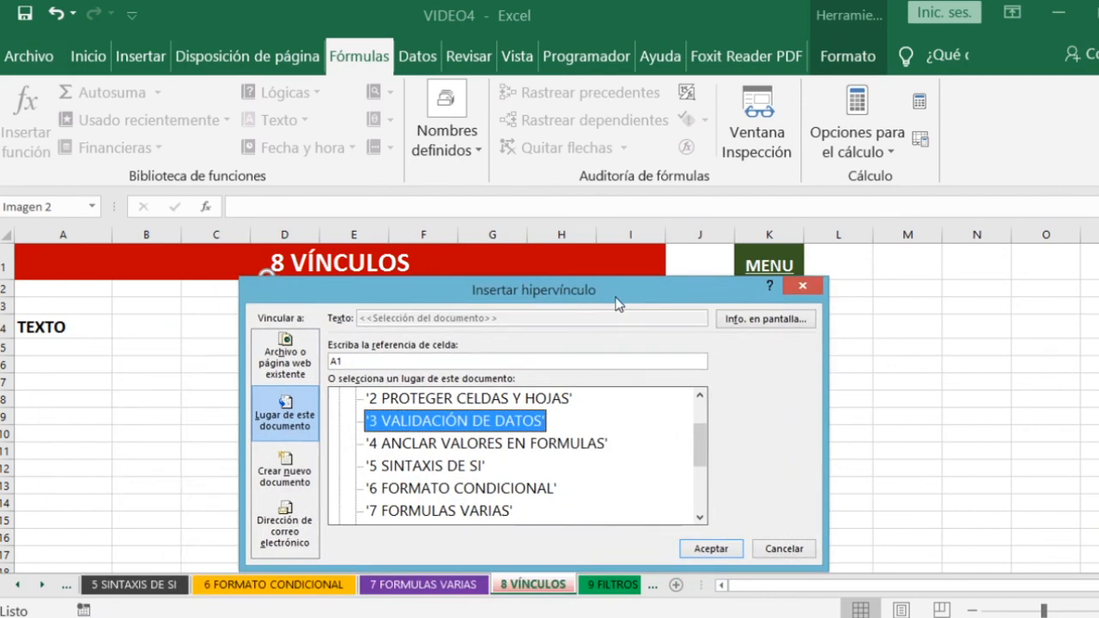
click(782, 554)
click(687, 449)
- Return to the MENU sheet, open the FILTROS topic, and look over the values in the table's first two columns
click(771, 274)
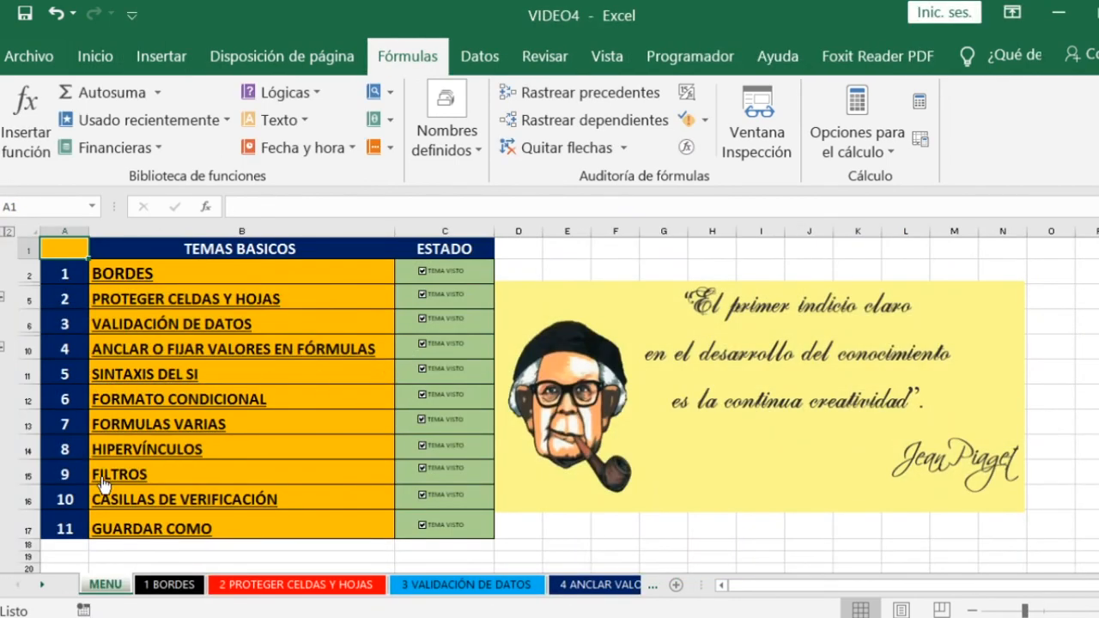
click(110, 481)
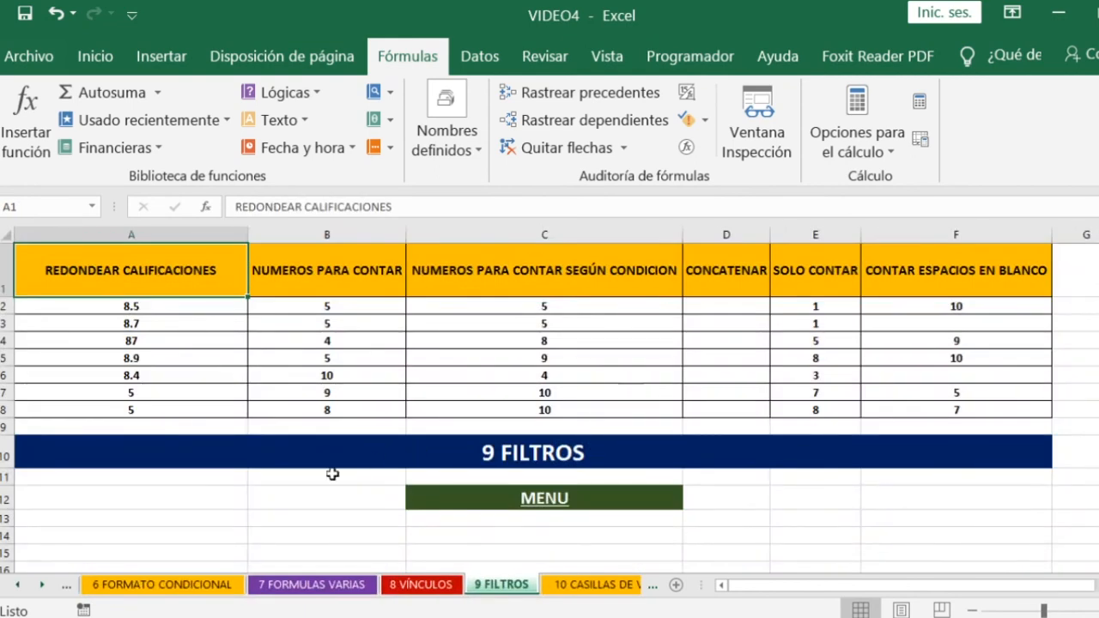
key(Right)
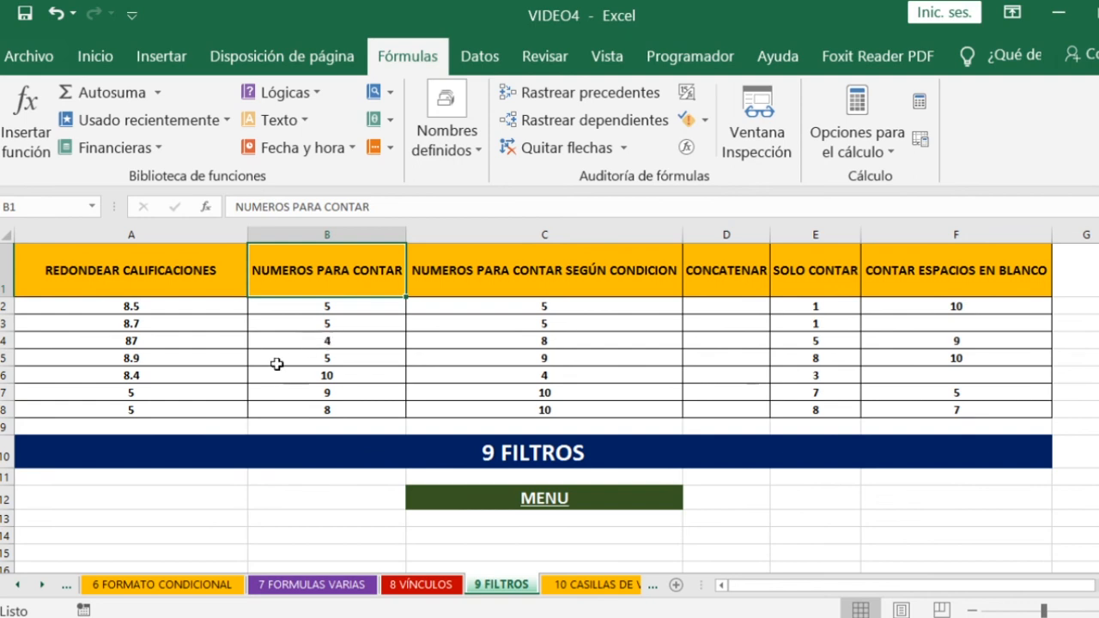
click(338, 322)
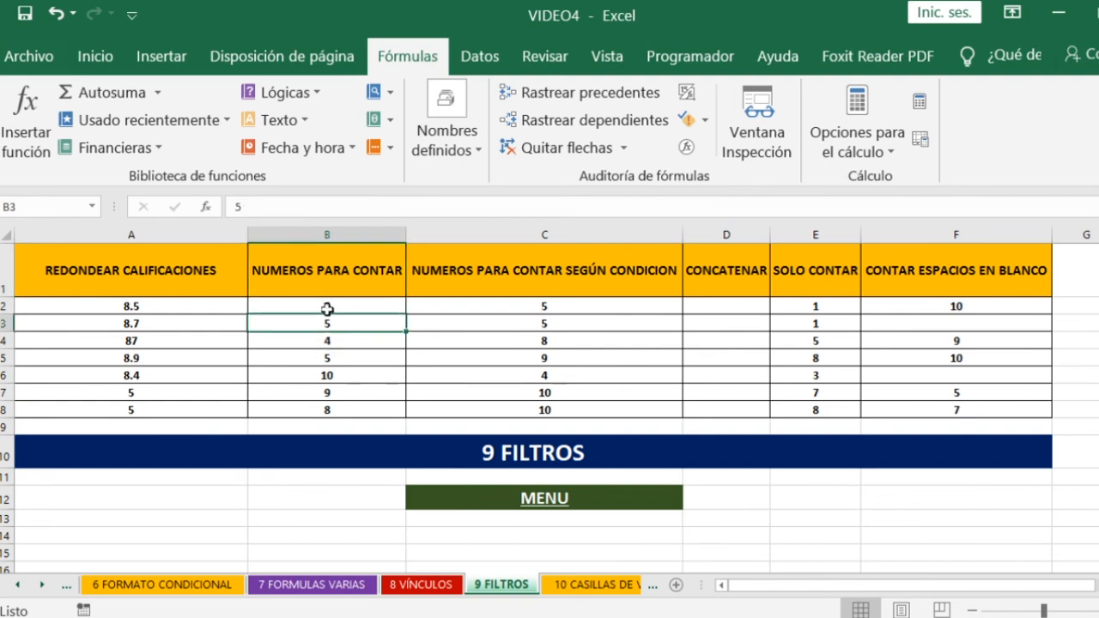
click(134, 395)
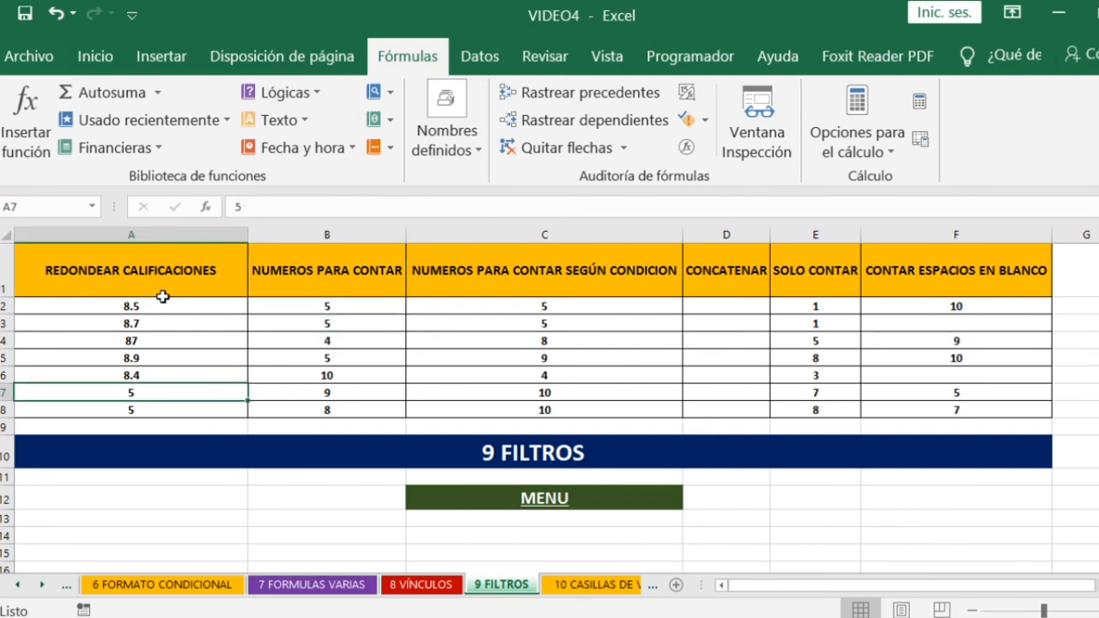
- Turn on filtering for the table and show only the rows with 5 in the REDONDEAR CALIFICACIONES column
click(151, 277)
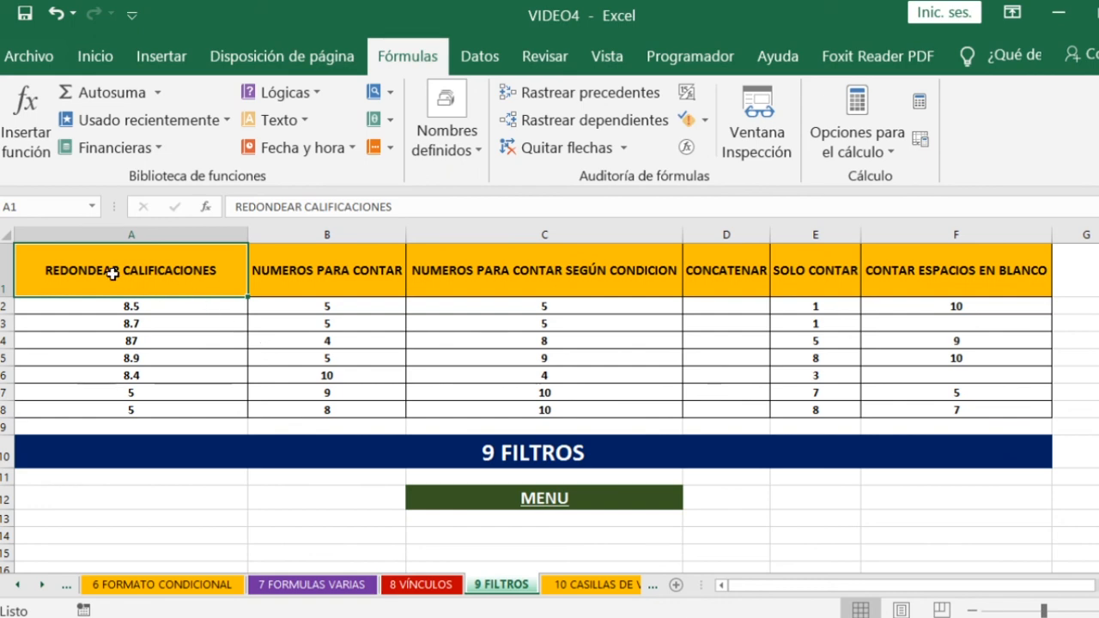
click(481, 60)
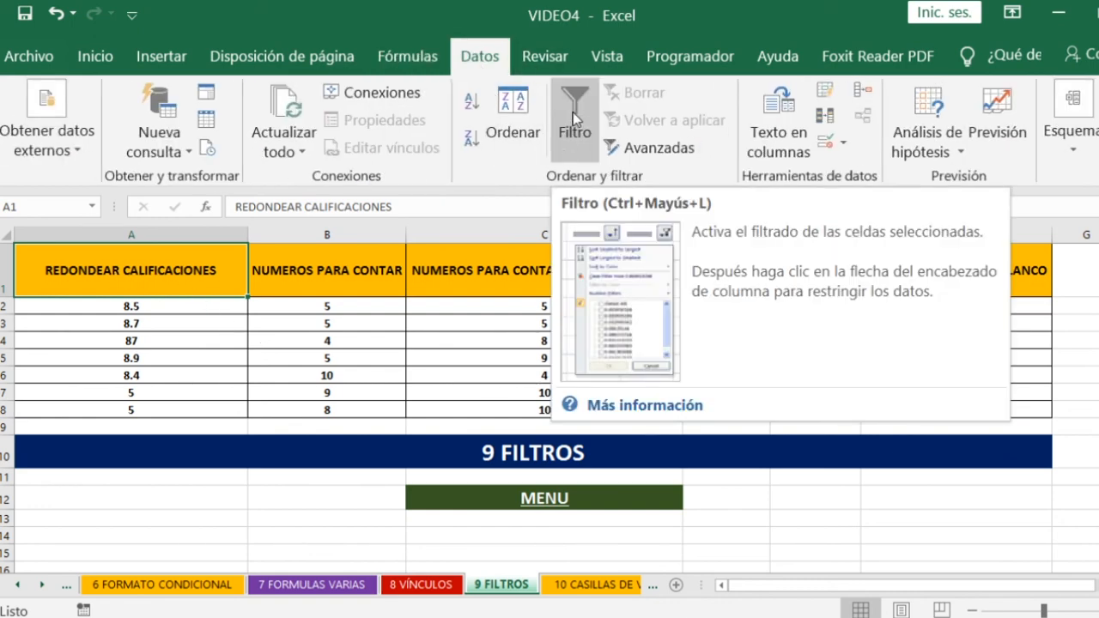
click(574, 117)
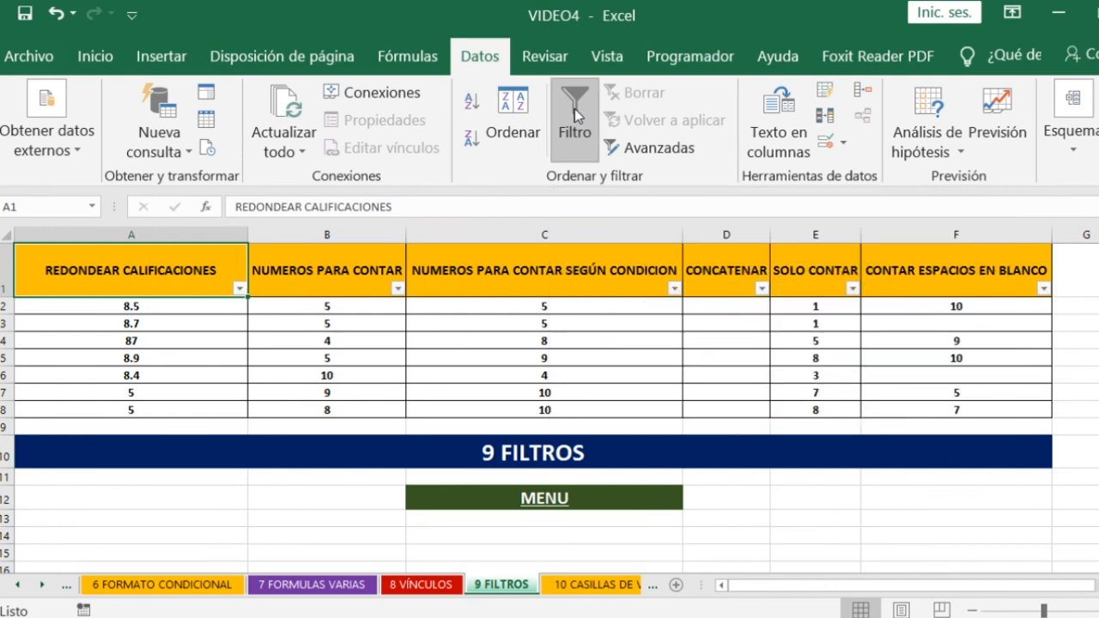
click(239, 291)
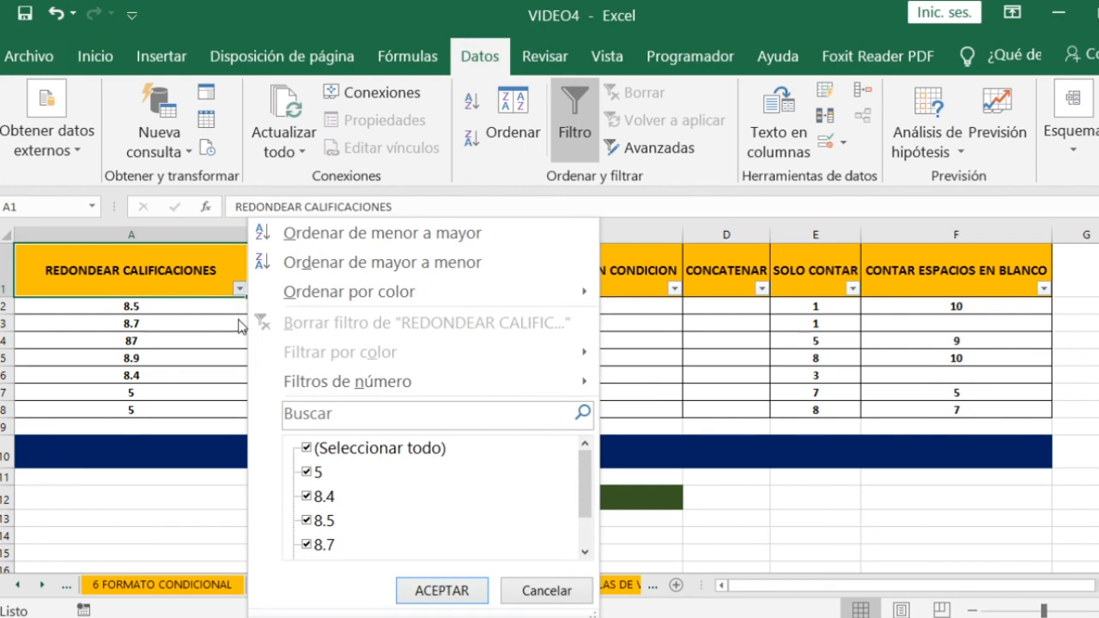
click(307, 449)
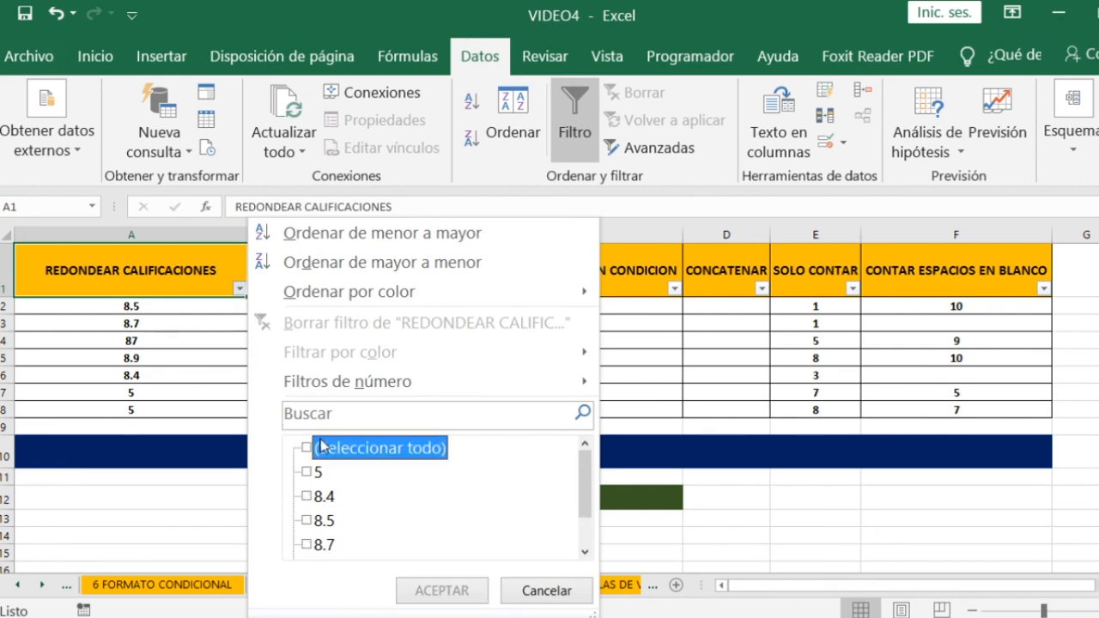
click(306, 472)
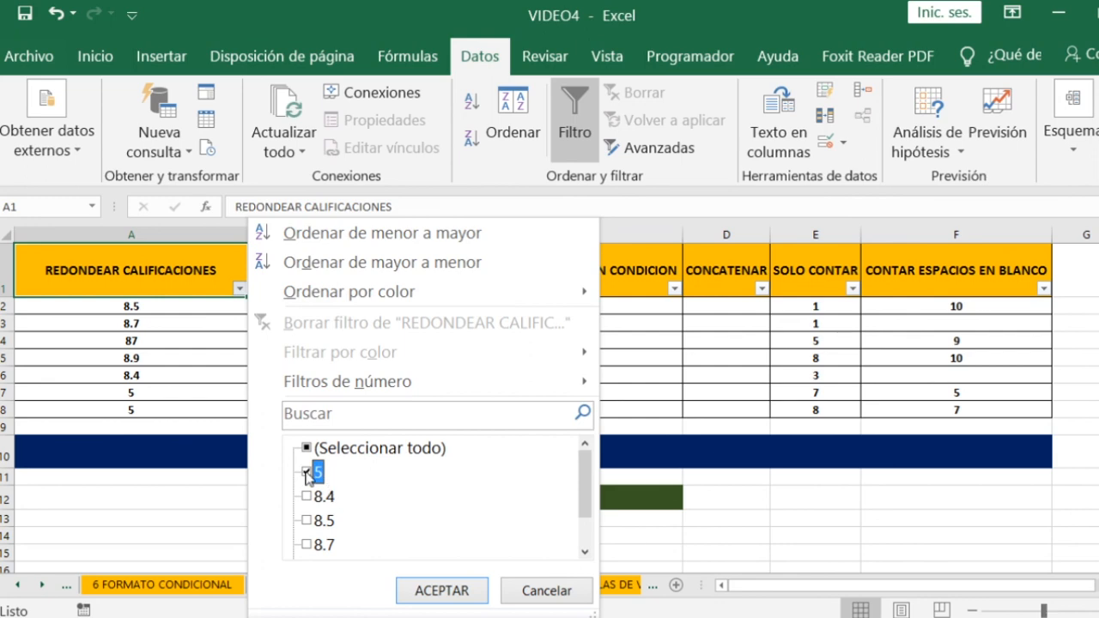
click(425, 591)
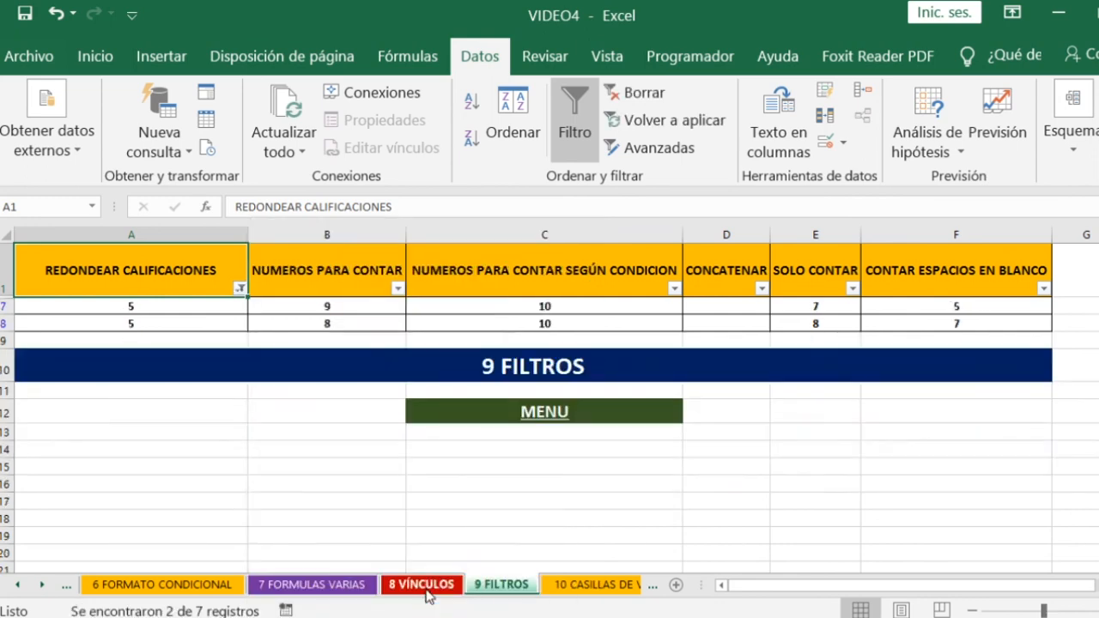
- Check the filtered values in A7 and A8, and turn off the table's filtering
click(135, 307)
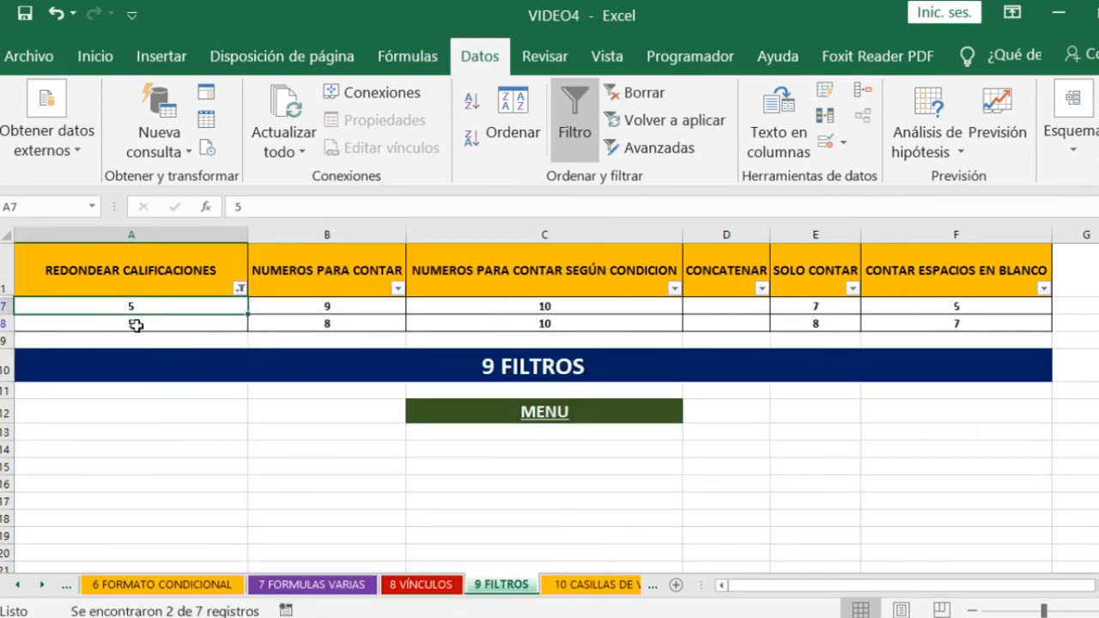
click(136, 326)
click(149, 310)
click(137, 325)
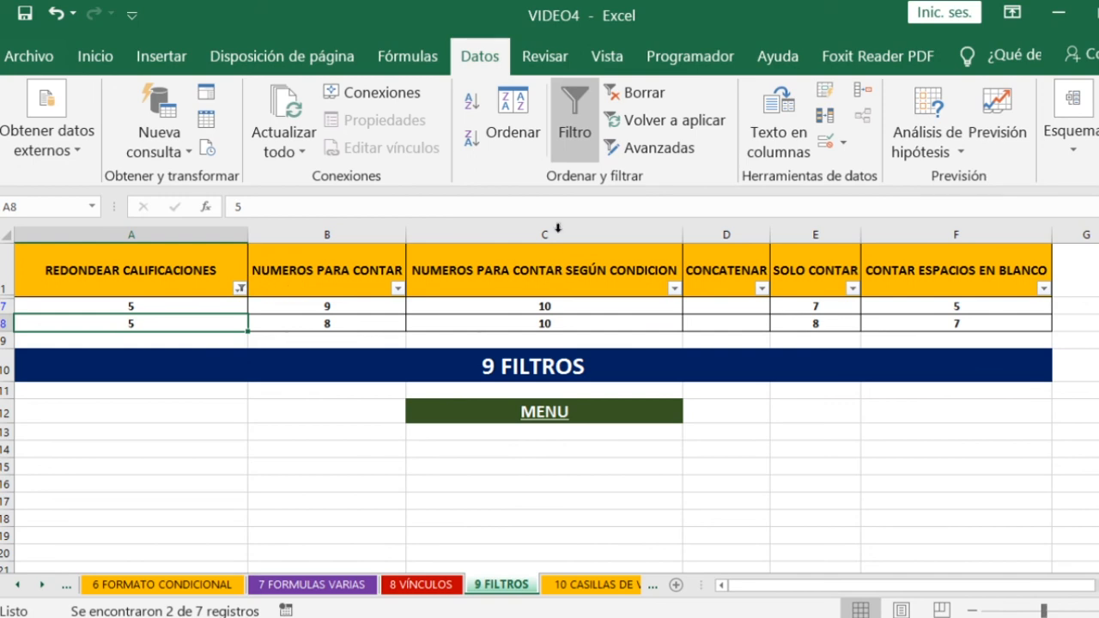
click(580, 128)
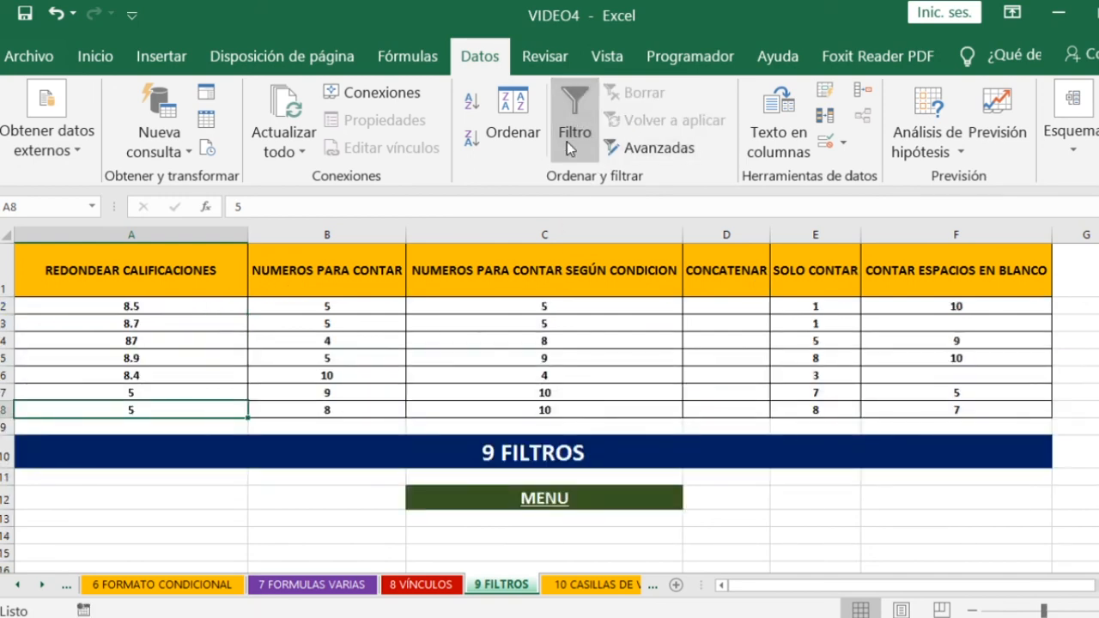
click(569, 97)
click(569, 97)
click(569, 98)
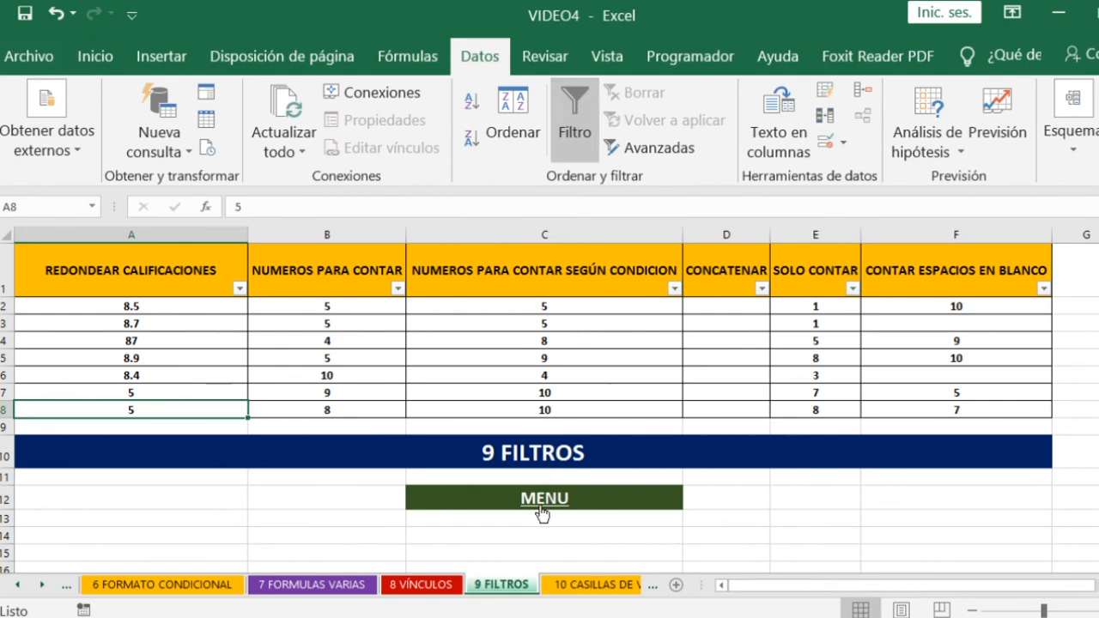
- Return to the MENU sheet and open the CASILLAS DE VERIFICACIÓN topic
click(541, 503)
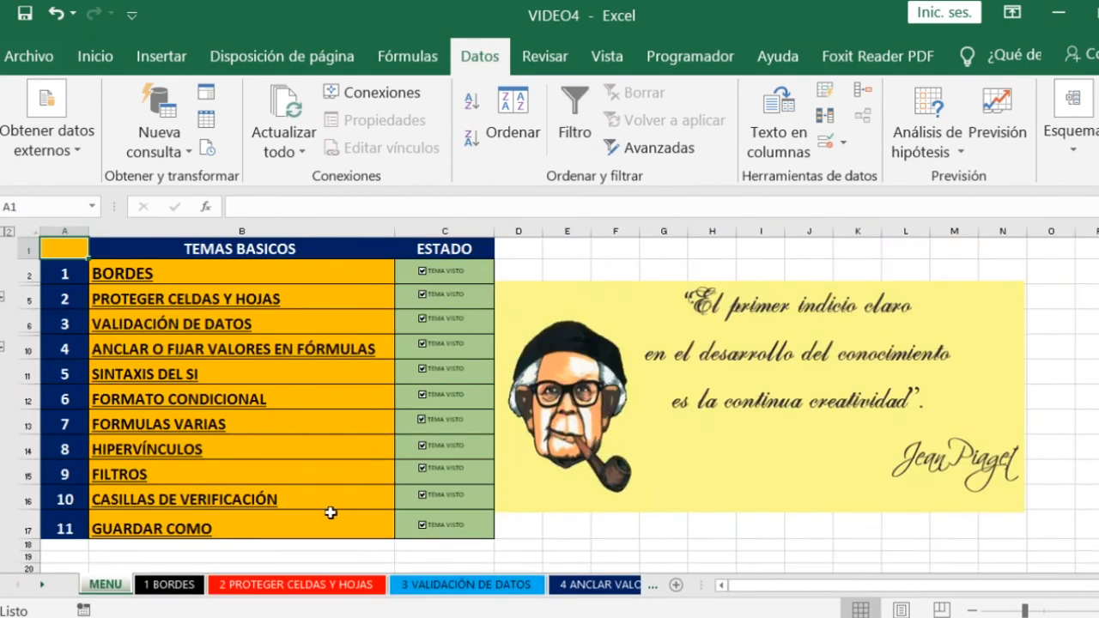
click(183, 501)
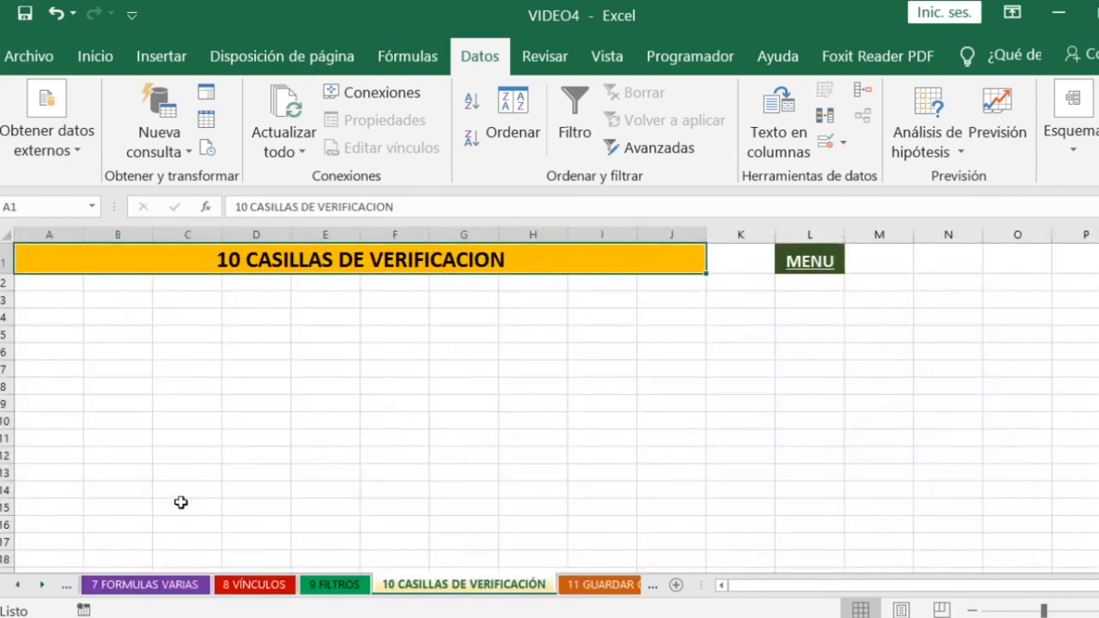
click(515, 300)
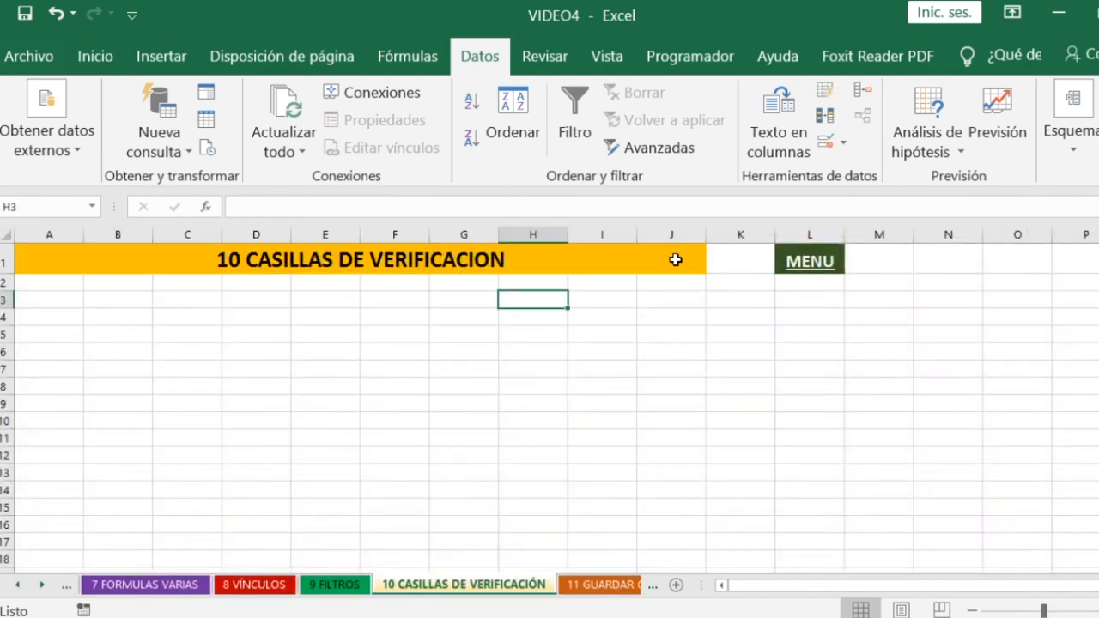
- Insert a form-control check box over about cells D5 to E6 of the check box sheet
click(688, 62)
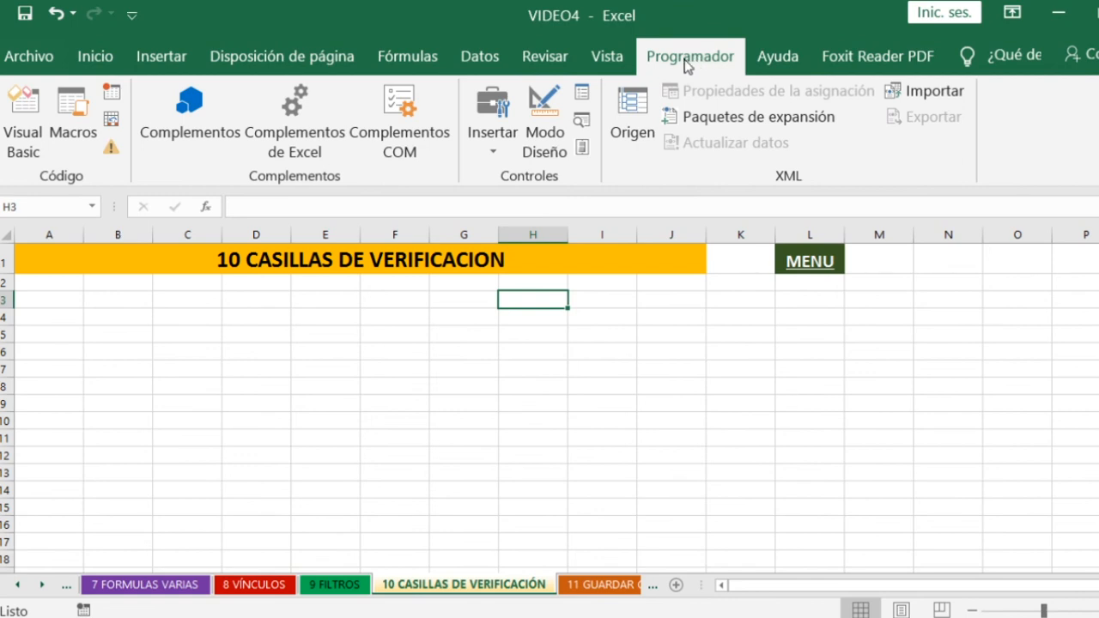
click(491, 150)
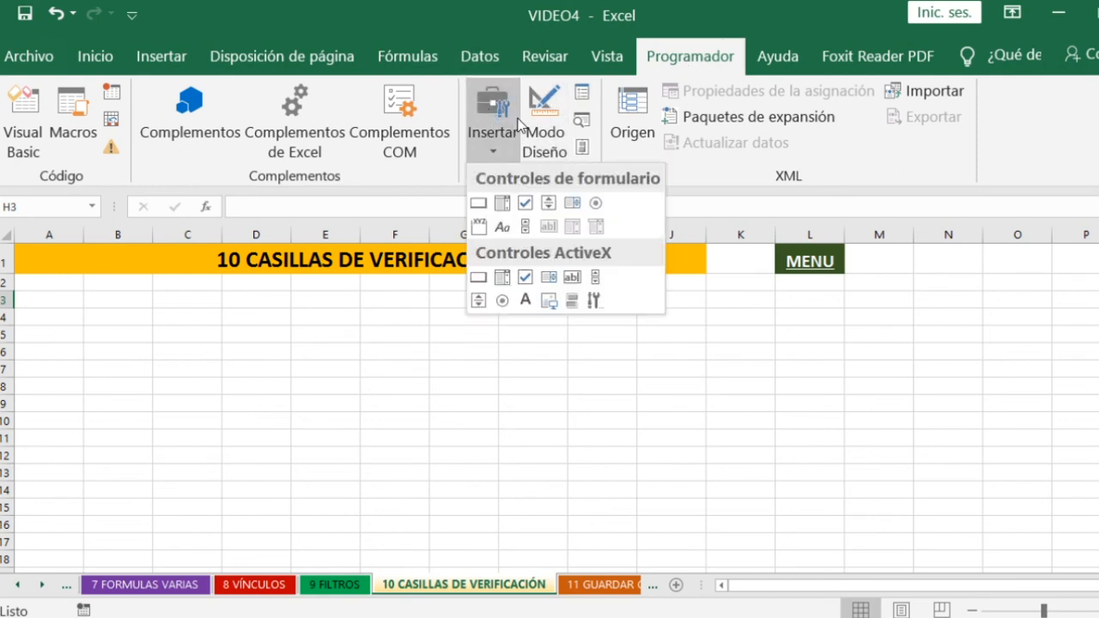
click(527, 211)
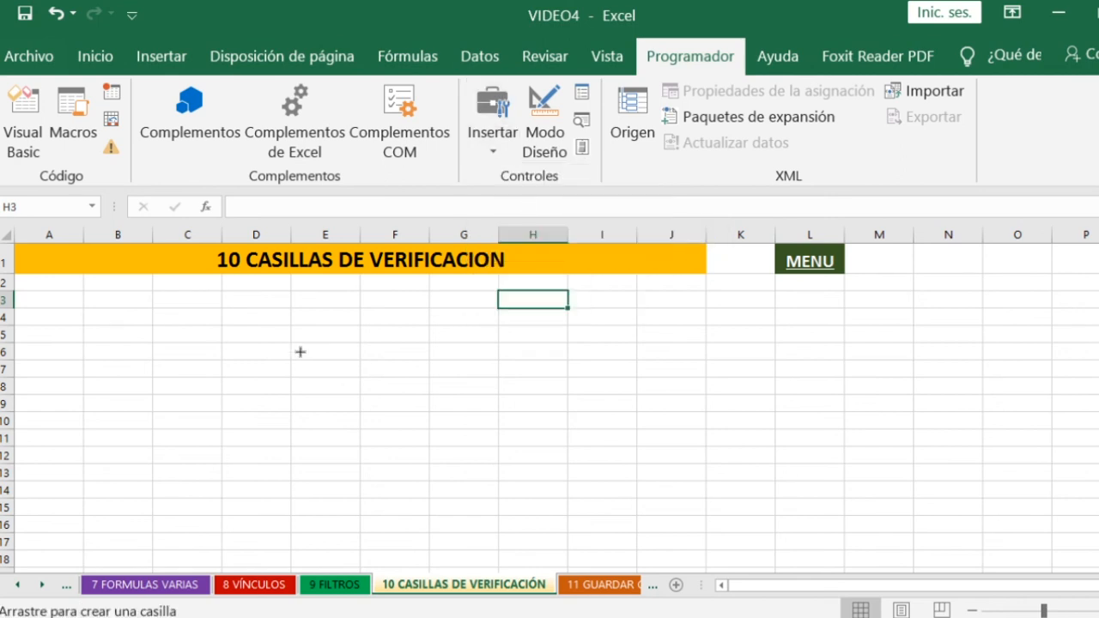
drag(256, 330, 362, 358)
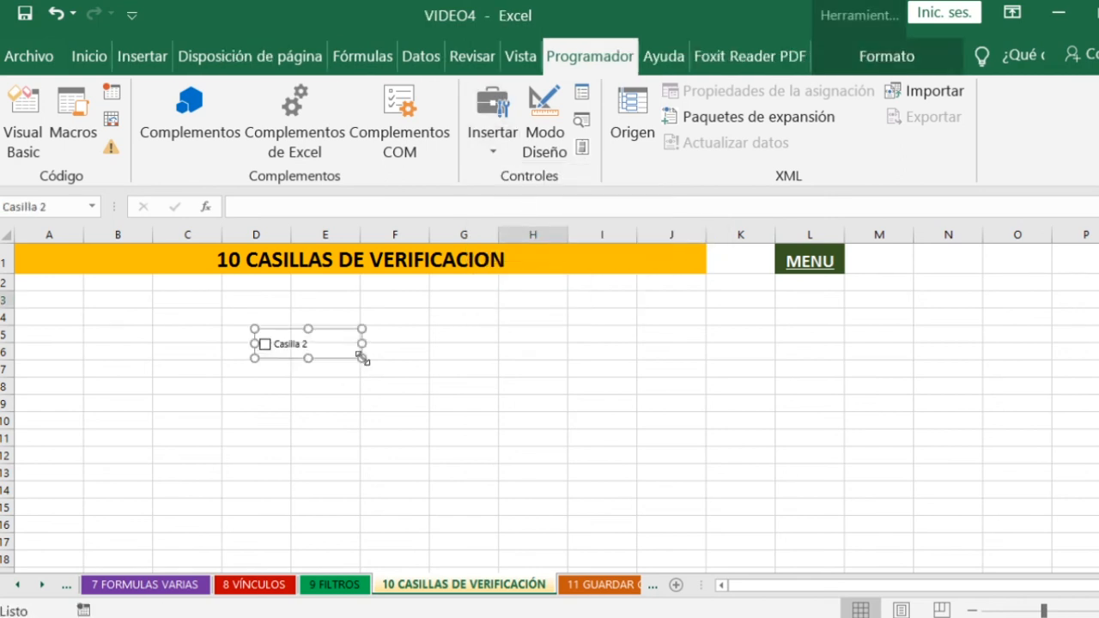
- Replace the new check box's label with VALIDADO
click(294, 344)
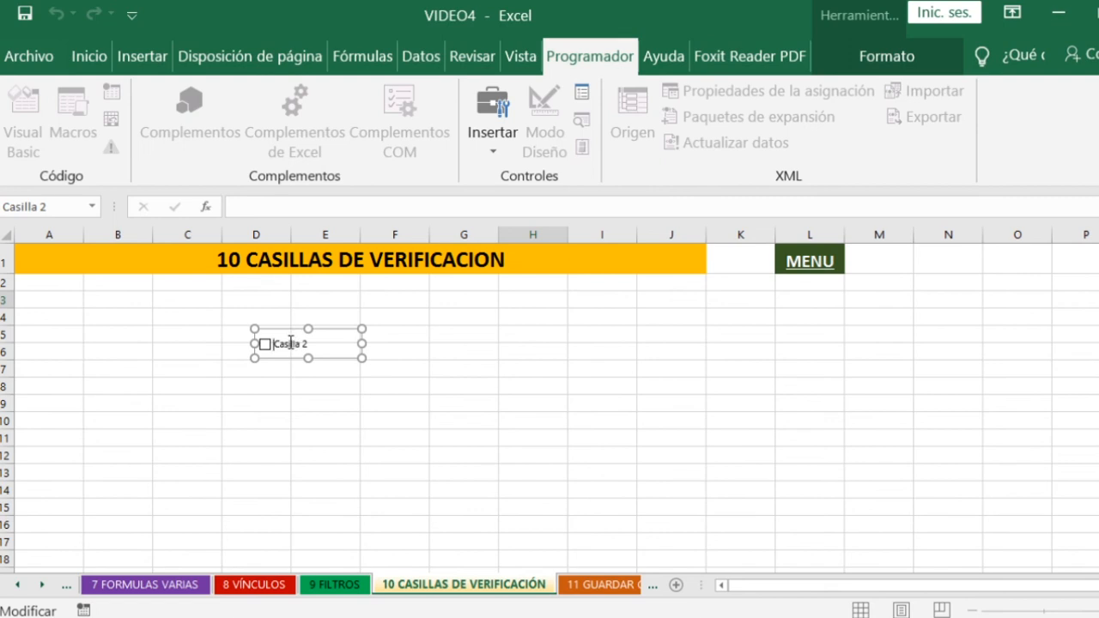
key(Delete)
key(Delete)
key(Delete)
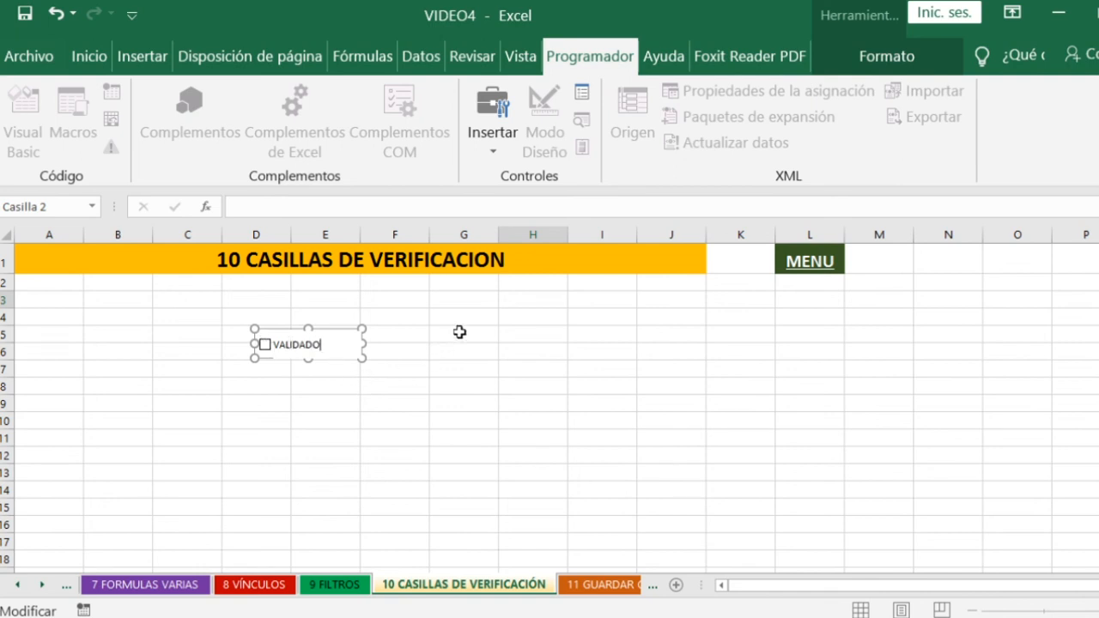
click(452, 333)
- Try toggling the VALIDADO check box, and add and remove an X in front of its label
click(265, 344)
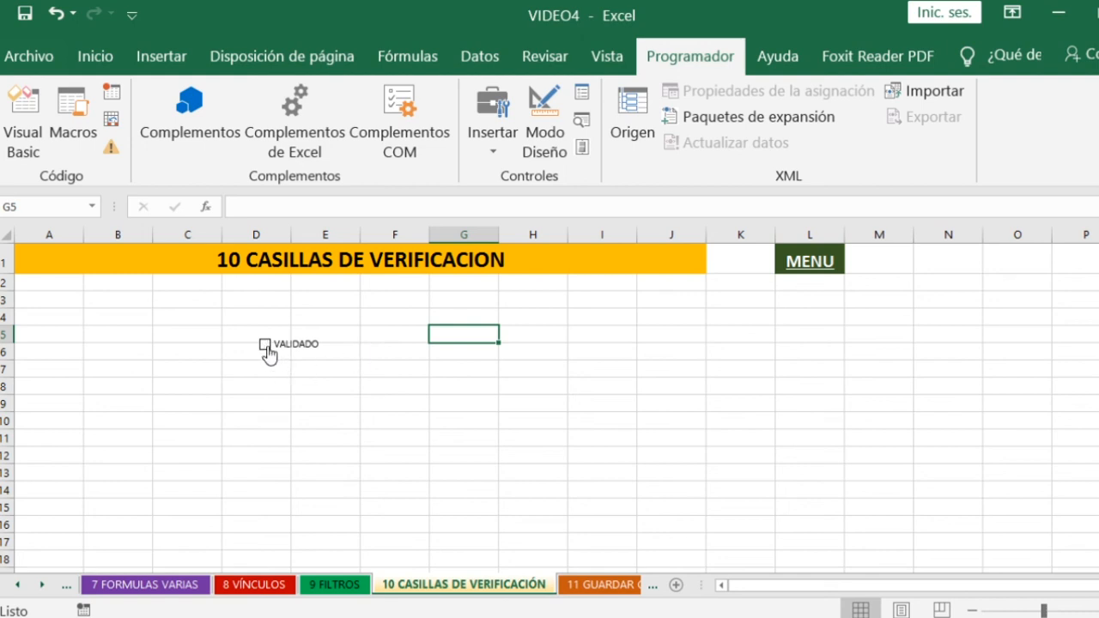
click(266, 345)
right_click(278, 345)
click(276, 345)
click(289, 343)
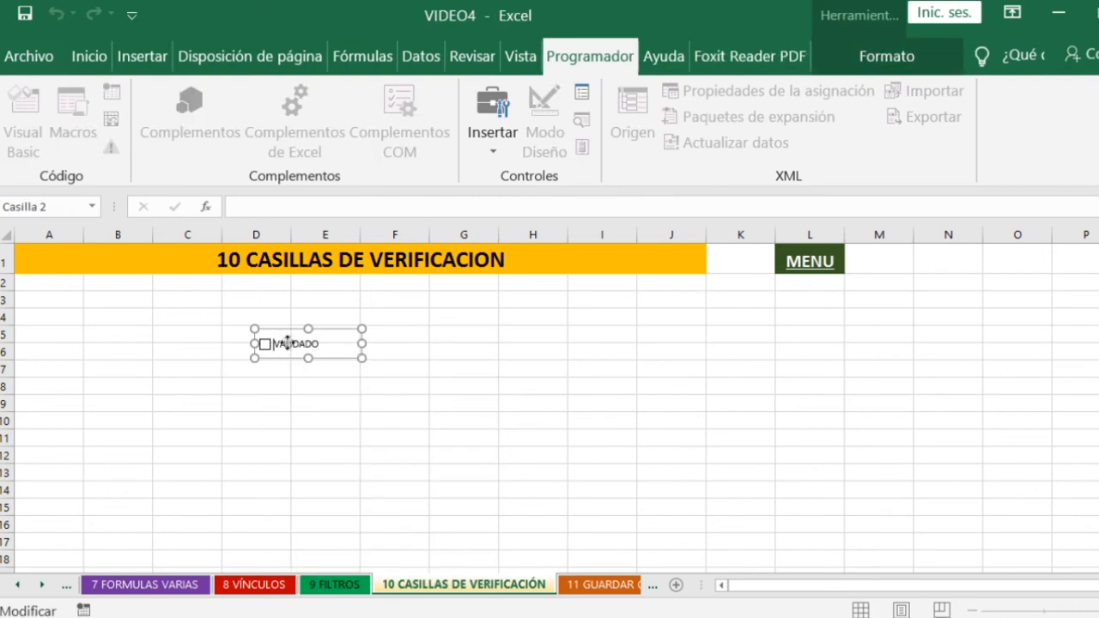
text(X)
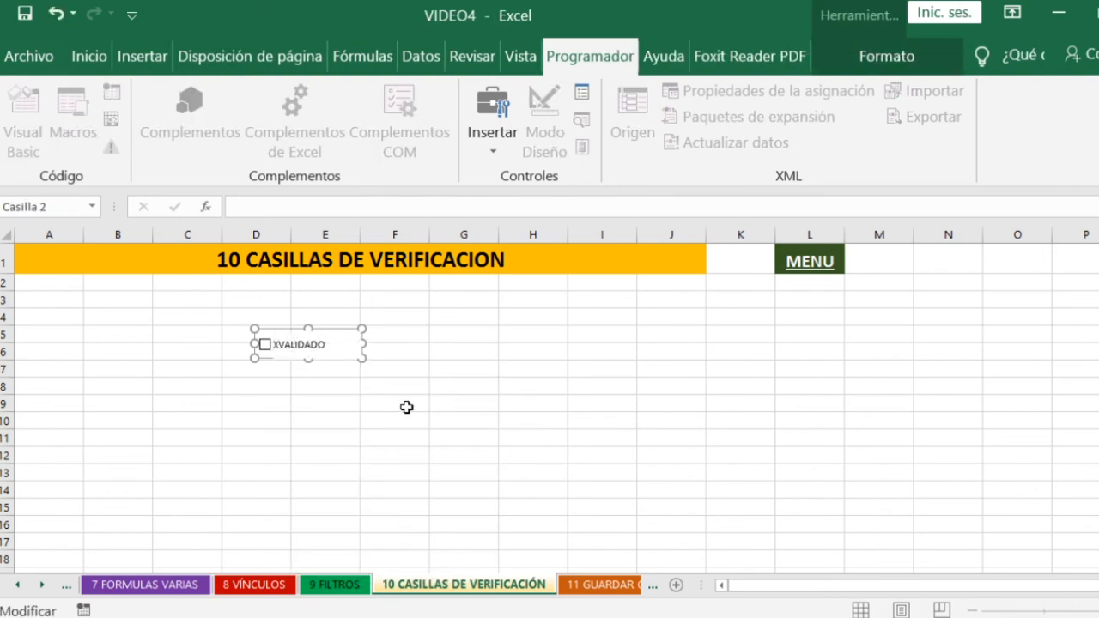
key(BackSpace)
click(394, 344)
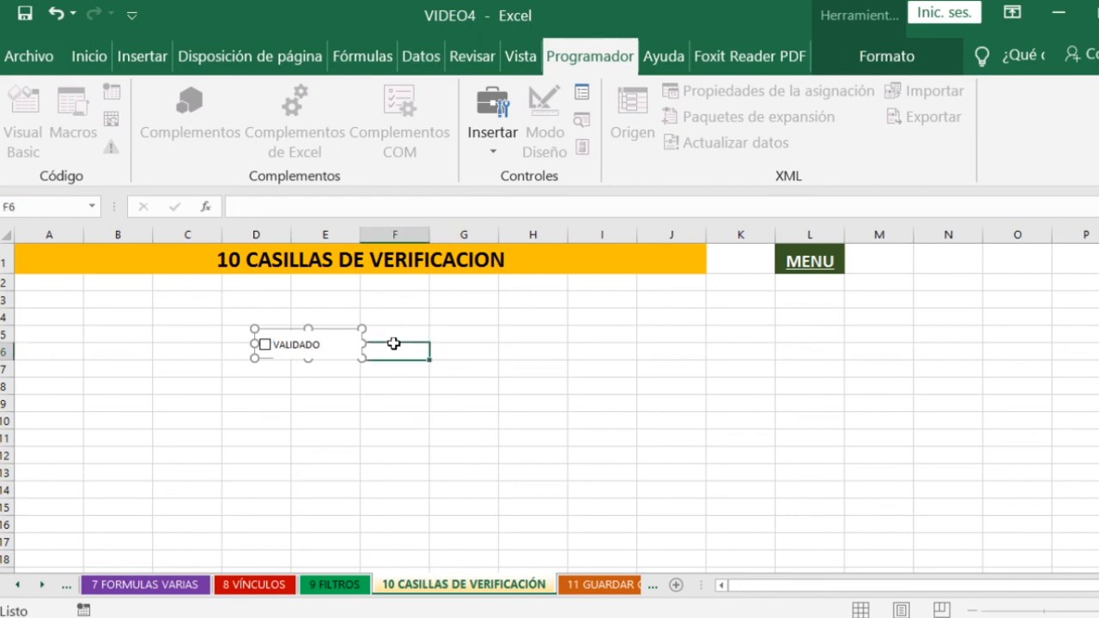
- Return to the MENU sheet and open the GUARDAR COMO topic
click(799, 270)
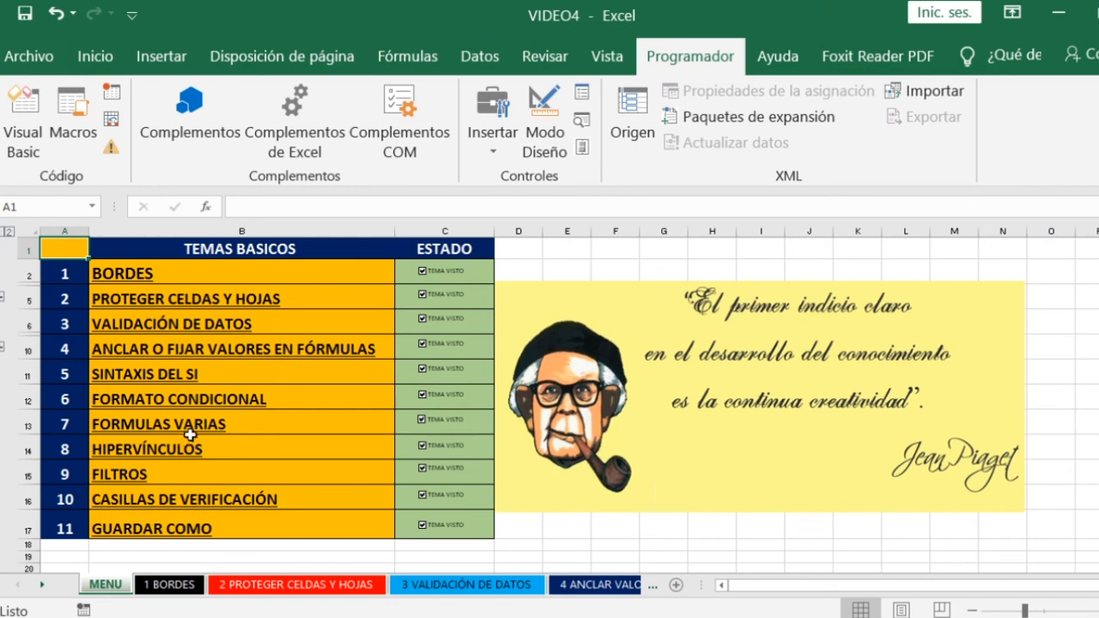
click(176, 529)
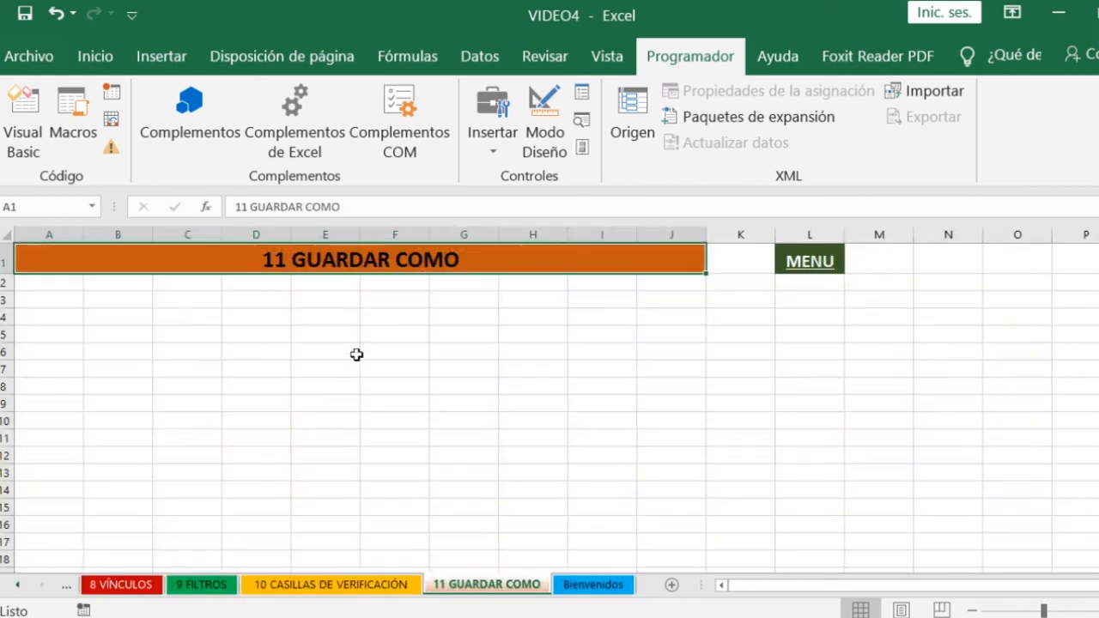
click(347, 357)
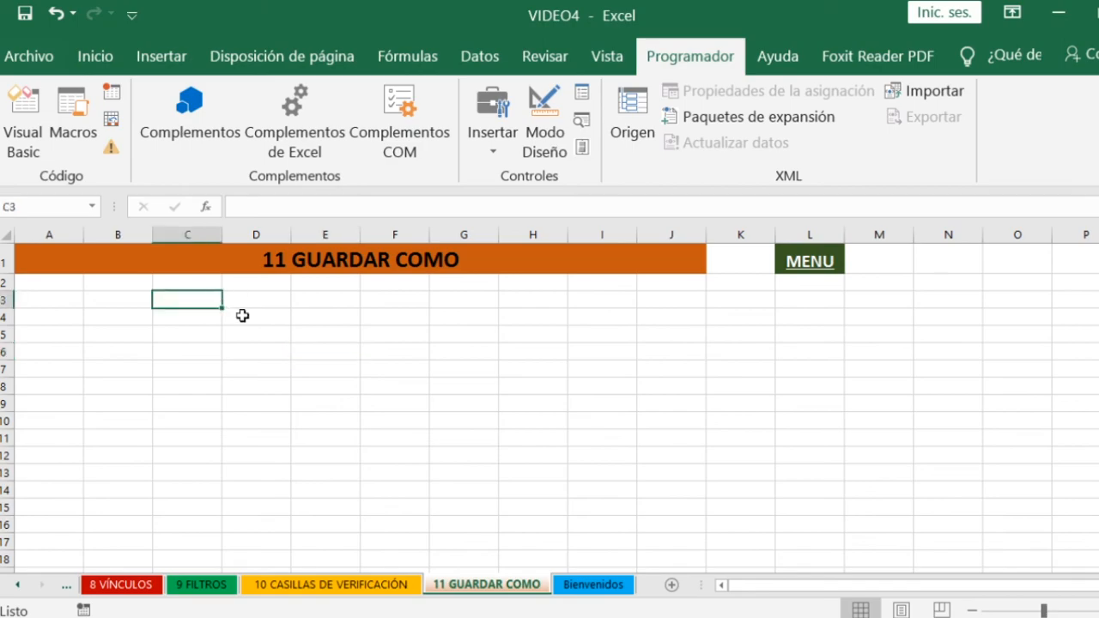
- Save the workbook as the macro-enabled file VIDEO4 in the MODULO4 folder, replacing the existing file
click(35, 56)
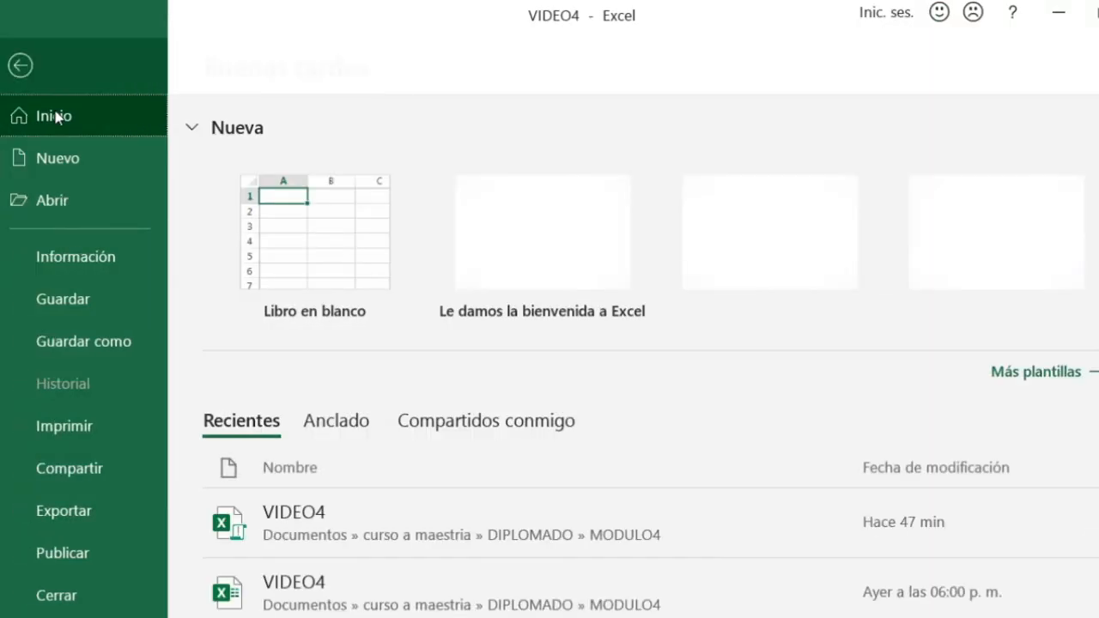
click(103, 344)
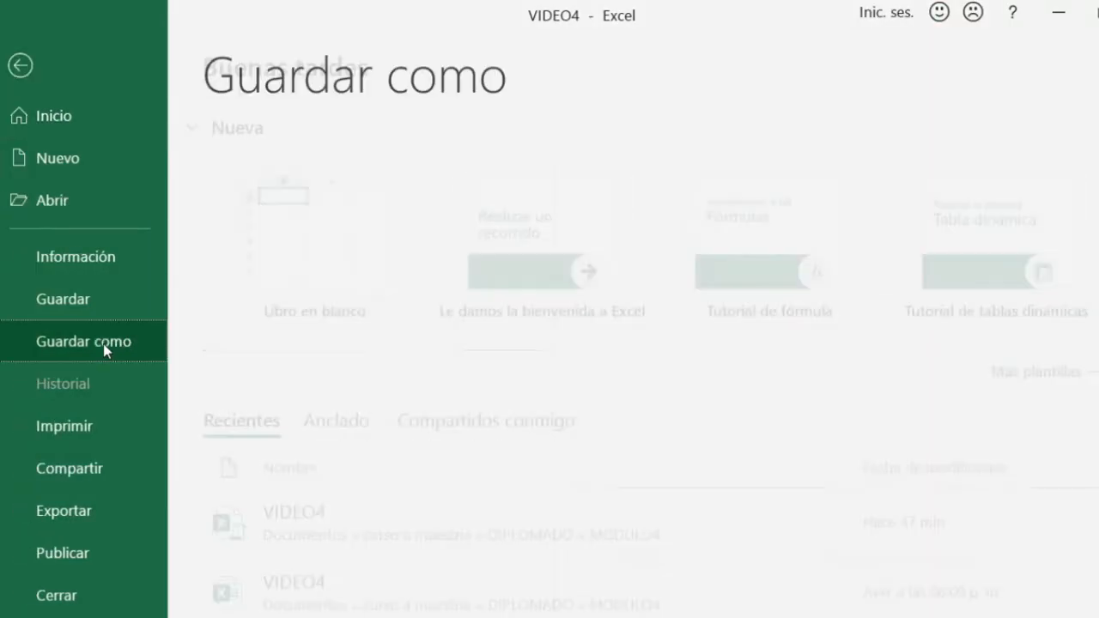
click(690, 296)
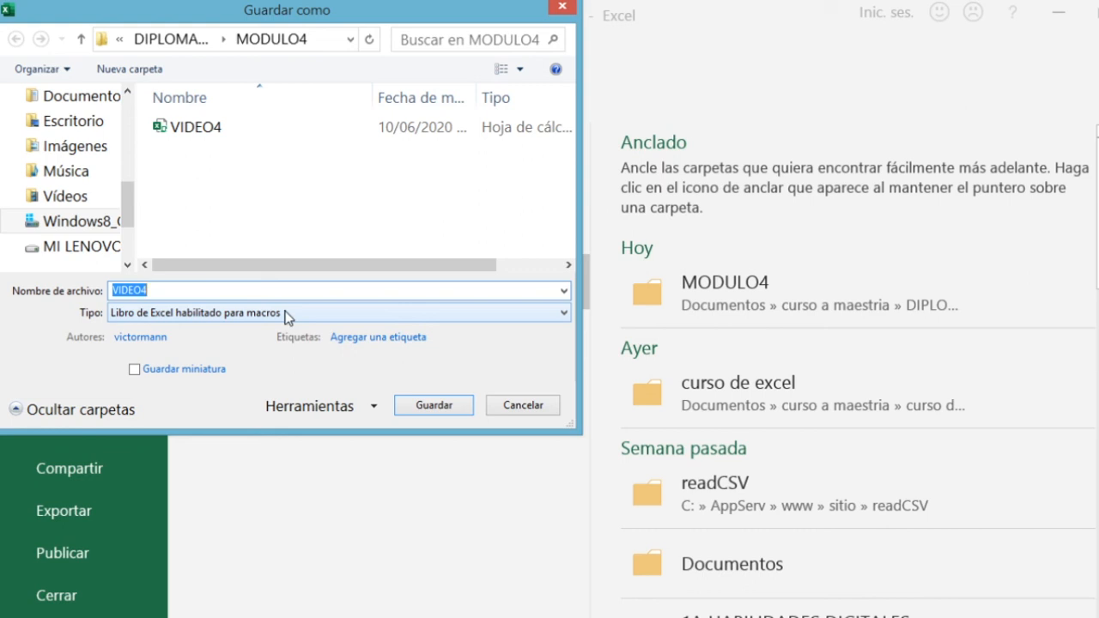
click(434, 413)
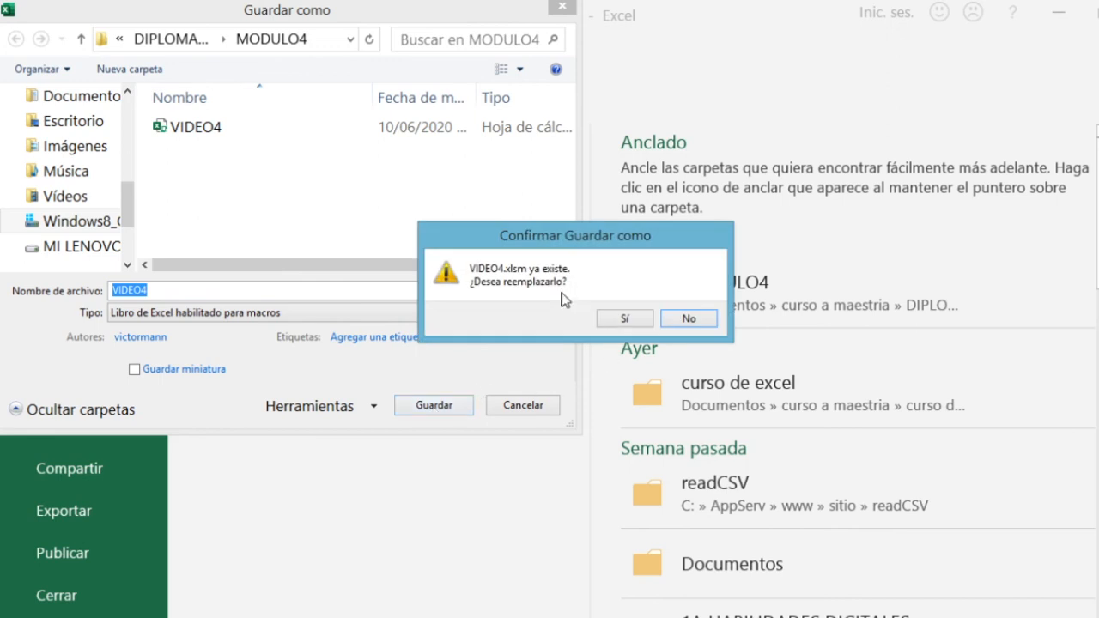
click(627, 317)
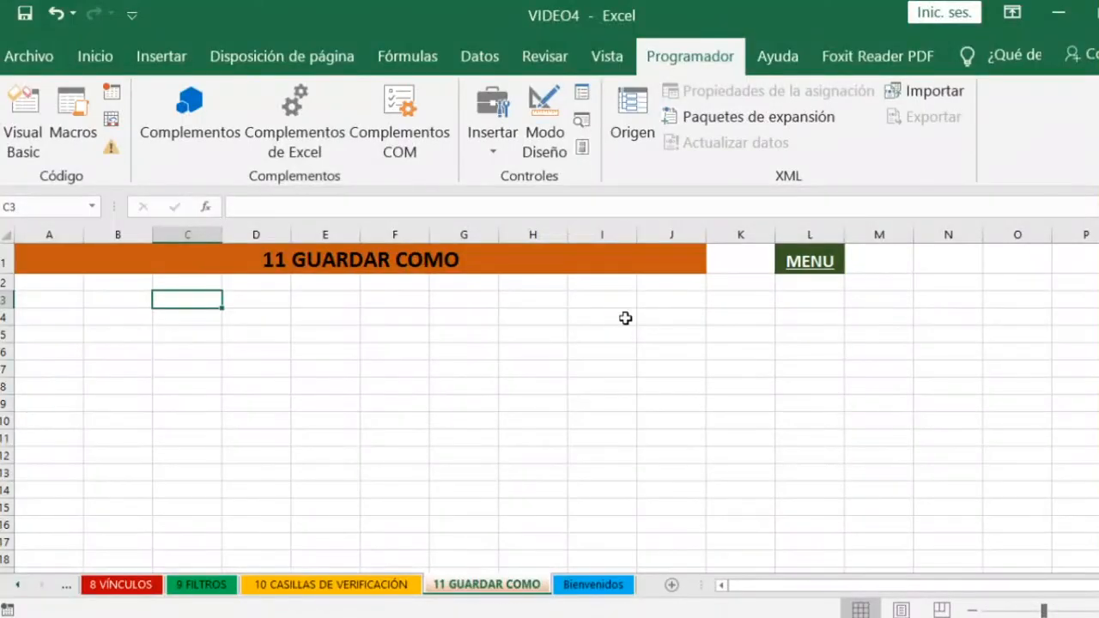
click(625, 317)
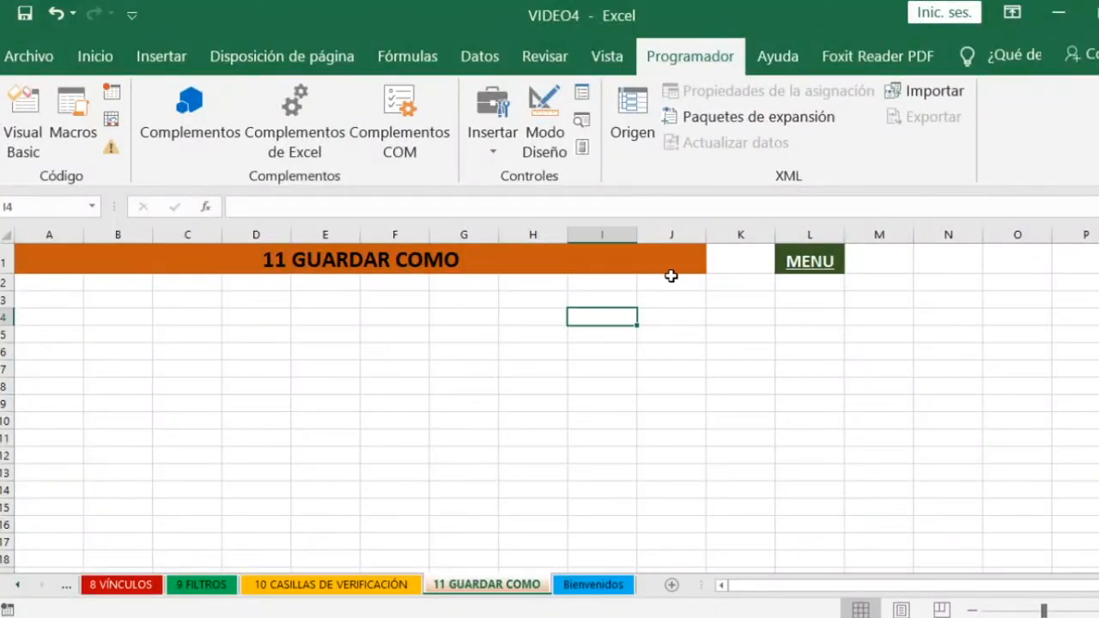
click(476, 303)
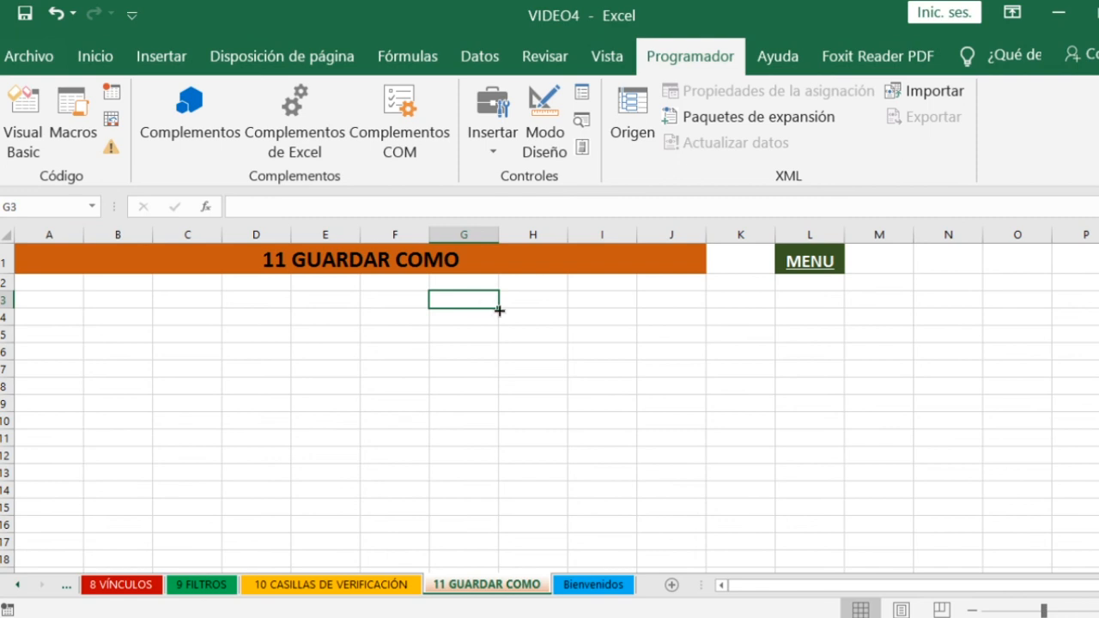
click(571, 316)
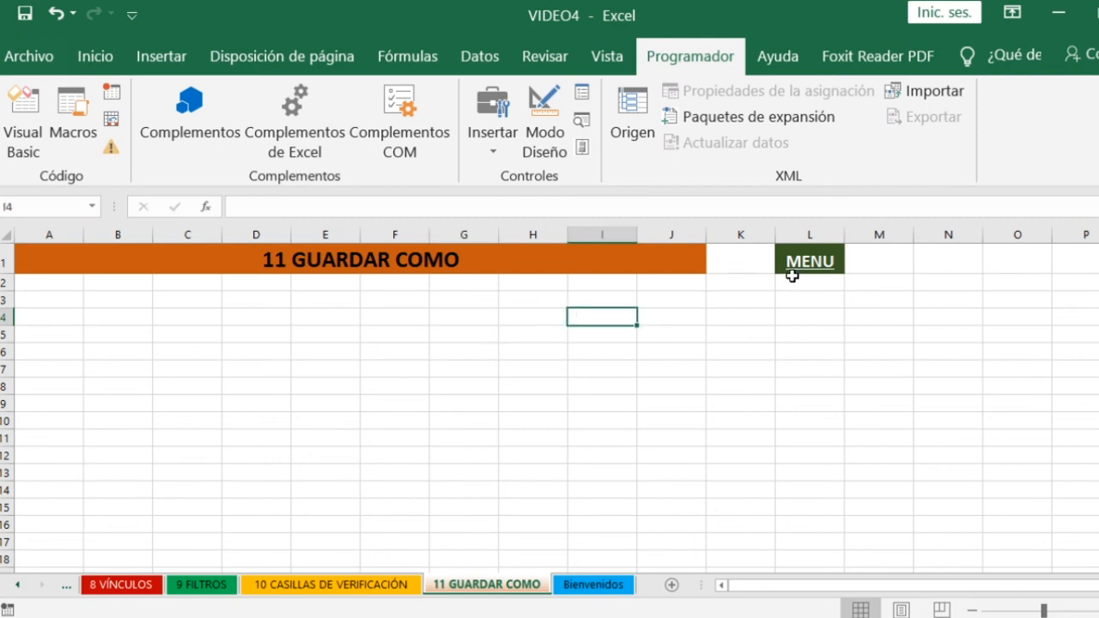
click(404, 319)
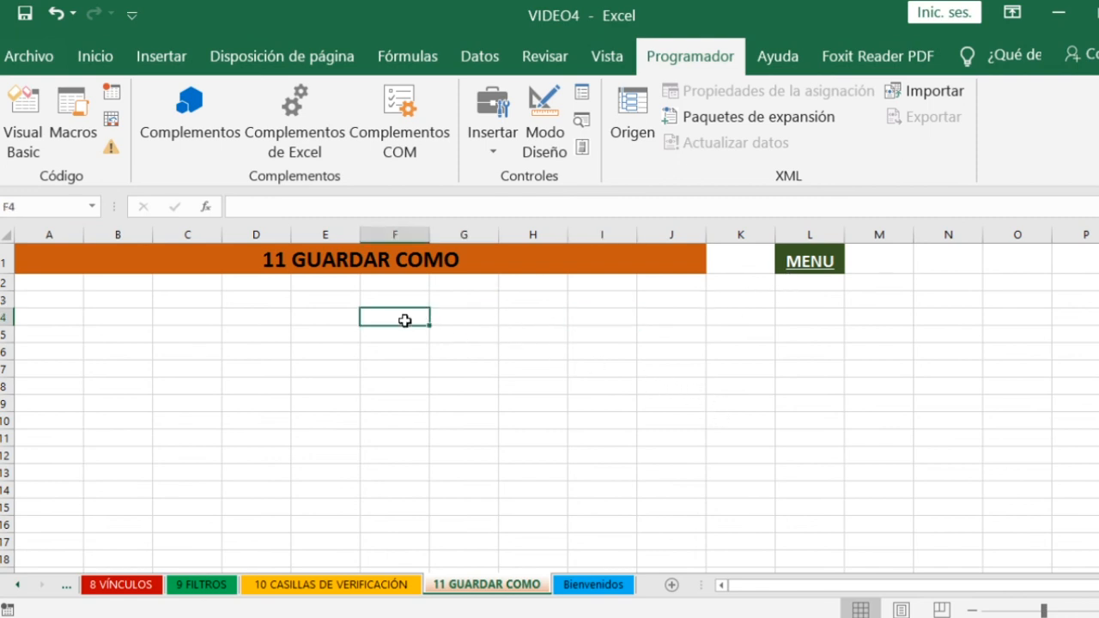
- Go back to the MENU sheet from the GUARDAR COMO sheet and select the empty cell B19
click(810, 269)
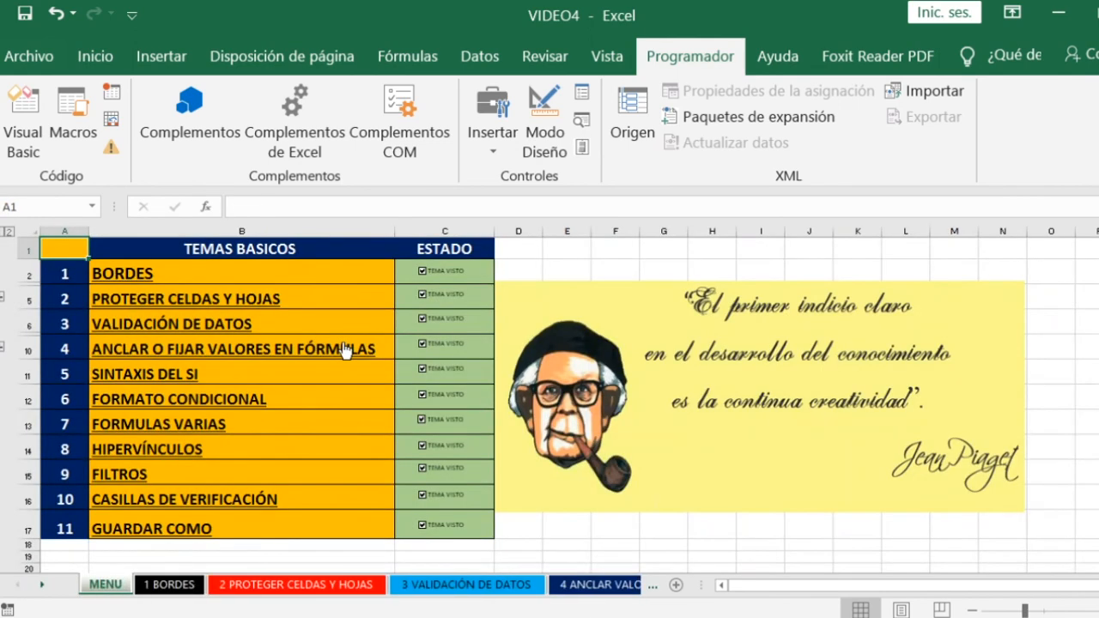
click(539, 256)
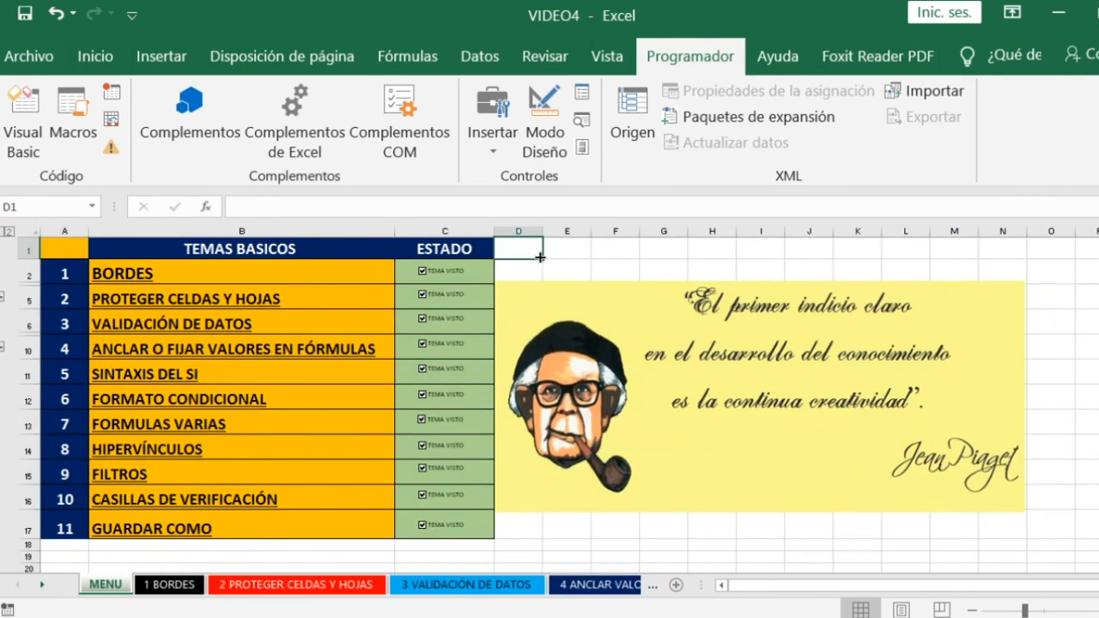
click(251, 556)
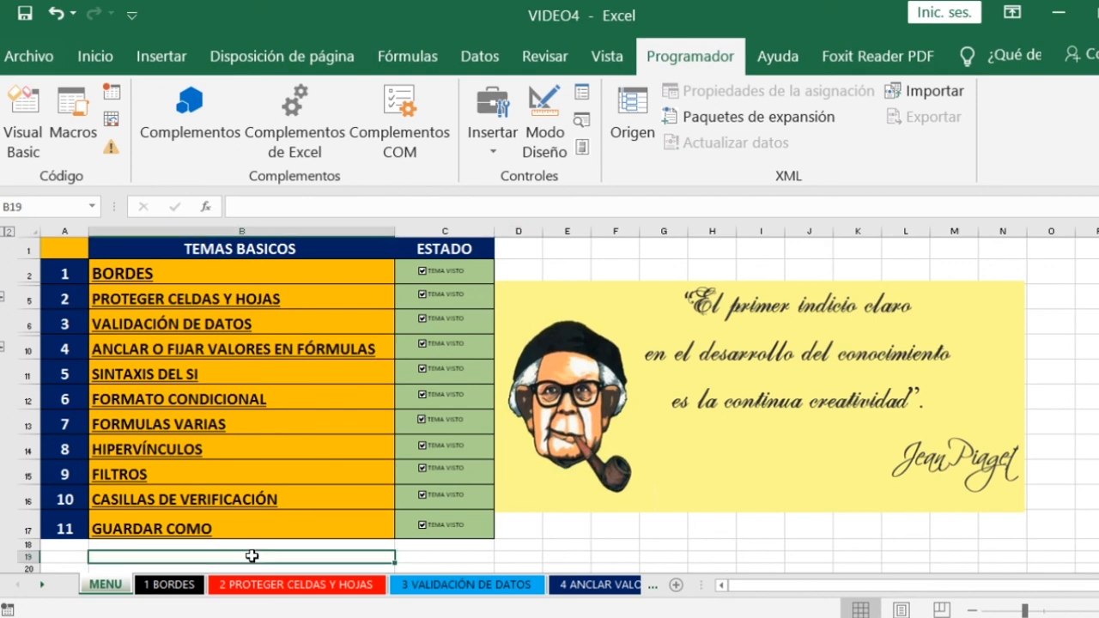